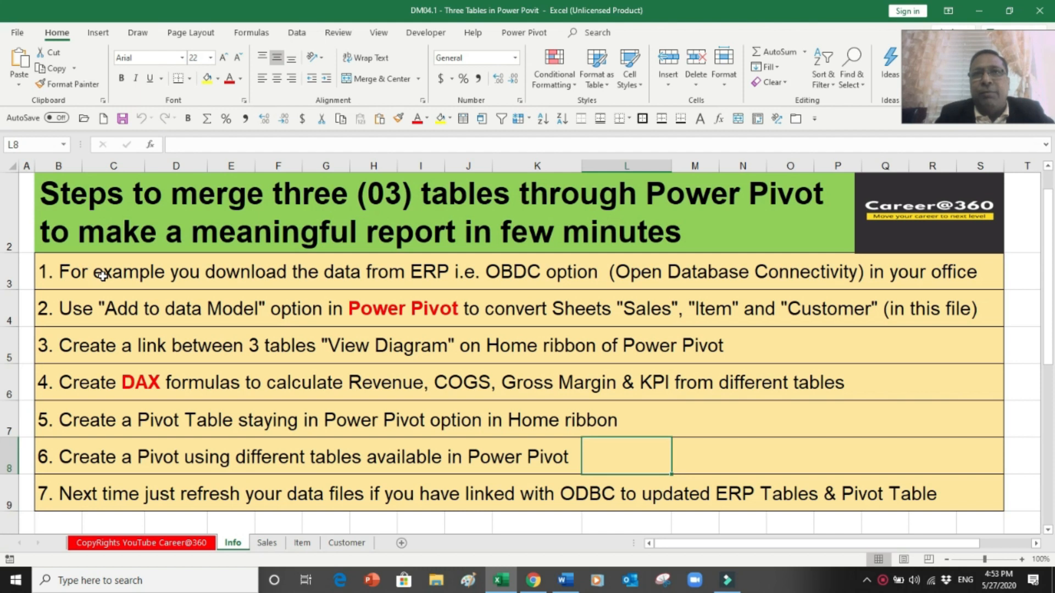
- Review the first Info instruction and the date, product, customer and quantity columns of the Sales sheet
{"action": "left_click", "coordinate": [159, 273]}
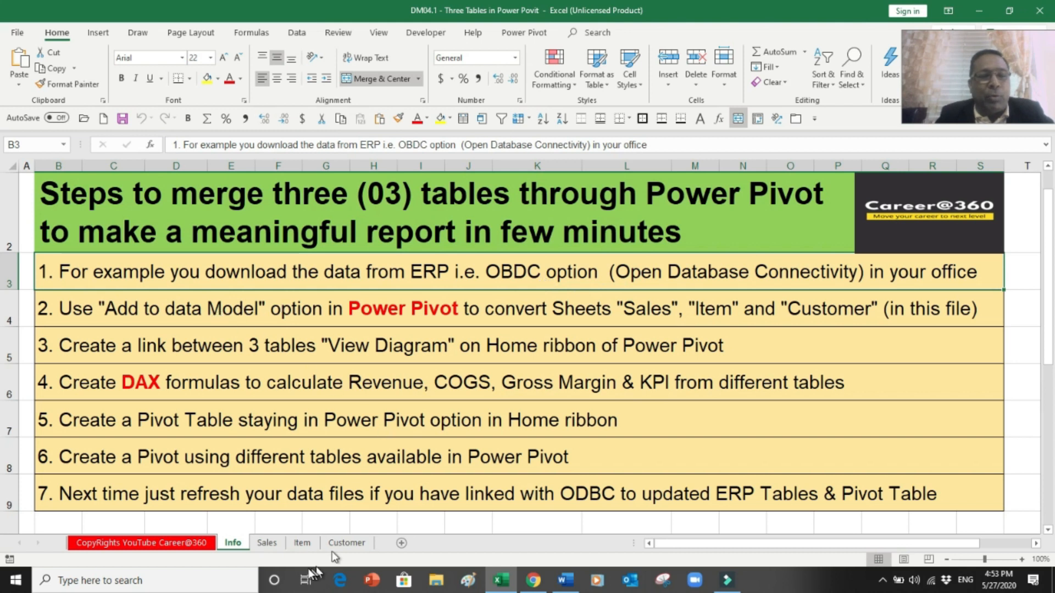
{"action": "left_click", "coordinate": [268, 544]}
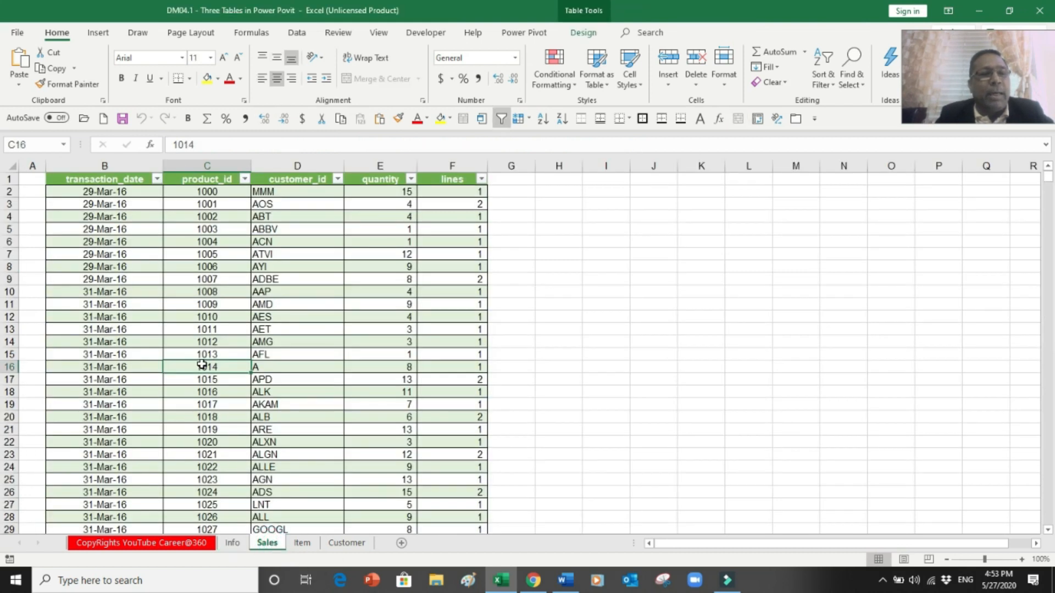
{"action": "left_click", "coordinate": [118, 220]}
{"action": "left_click_drag", "start_coordinate": [117, 232], "coordinate": [122, 292]}
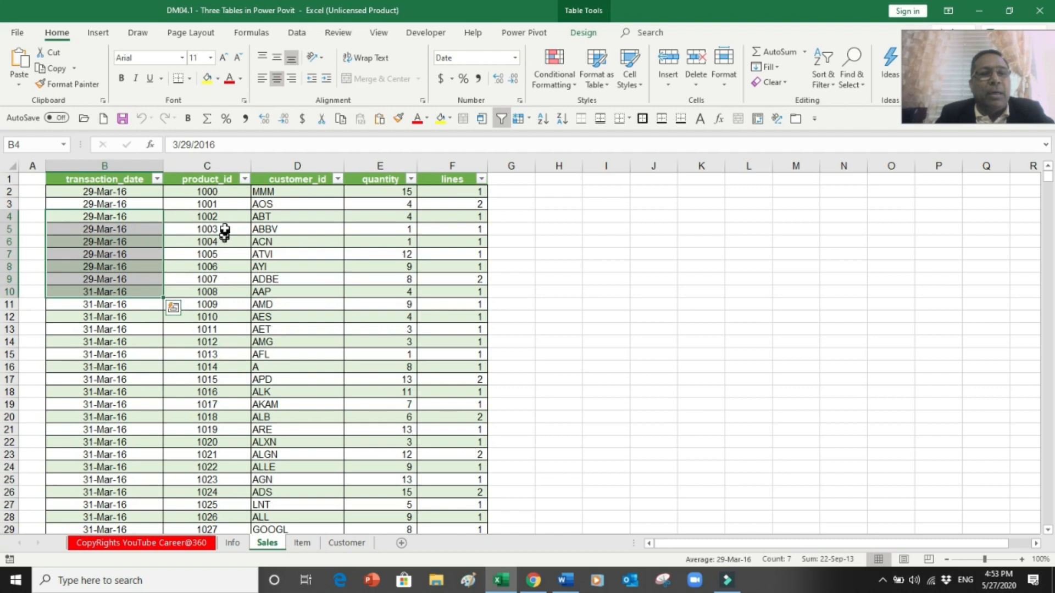
{"action": "left_click_drag", "start_coordinate": [219, 217], "coordinate": [219, 295]}
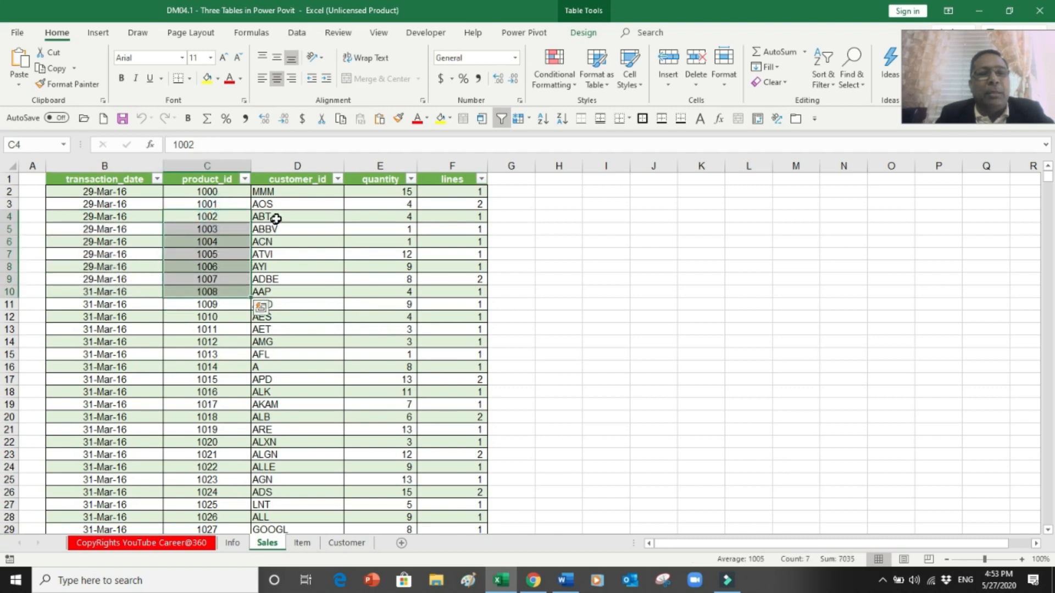
{"action": "left_click_drag", "start_coordinate": [277, 220], "coordinate": [283, 302]}
{"action": "left_click_drag", "start_coordinate": [379, 230], "coordinate": [383, 300]}
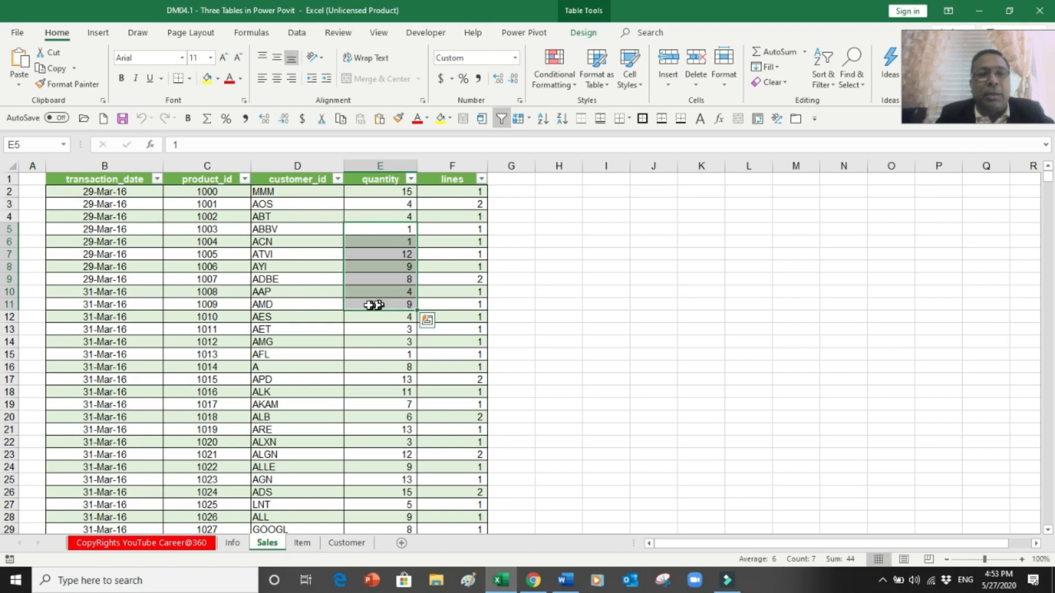
{"action": "left_click", "coordinate": [287, 277]}
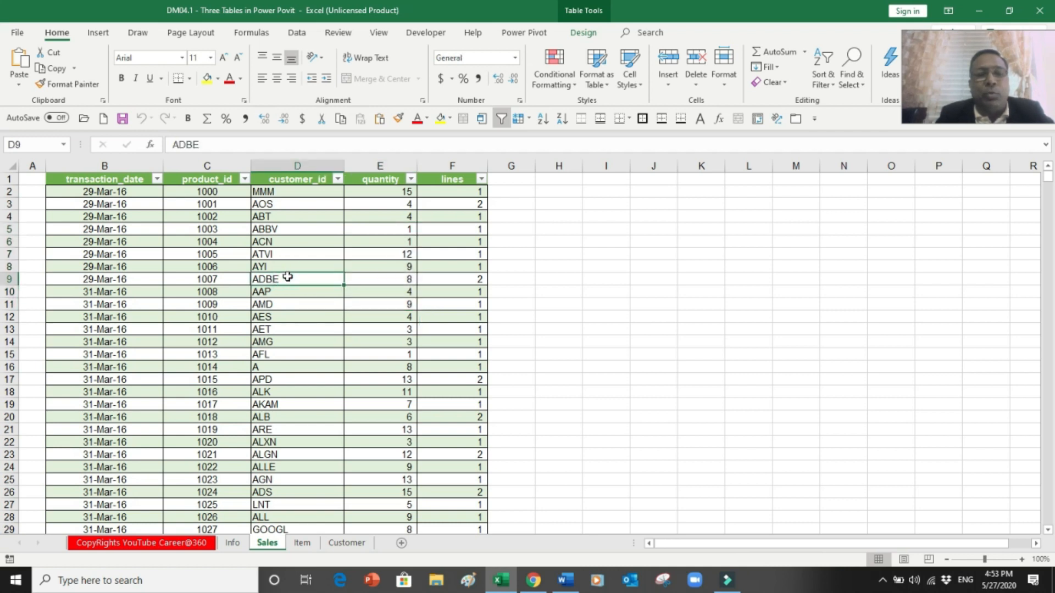
- Examine the sku, item description, manufacturing cost and selling price columns on the Item sheet, plus the Customer sheet and Sales product IDs
{"action": "left_click", "coordinate": [303, 543]}
{"action": "left_click_drag", "start_coordinate": [76, 255], "coordinate": [75, 340]}
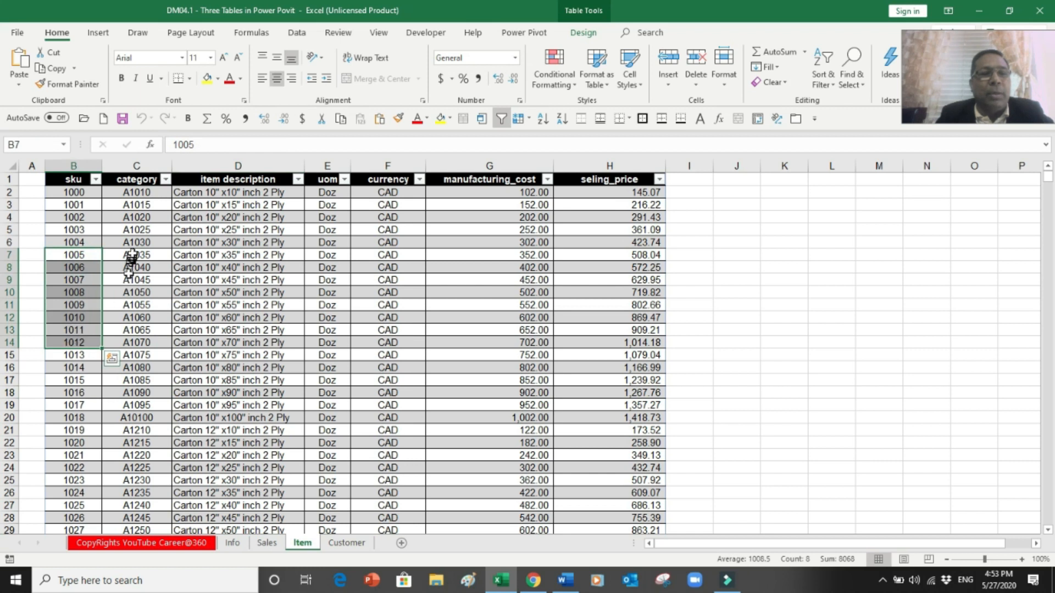
{"action": "left_click_drag", "start_coordinate": [241, 229], "coordinate": [244, 305]}
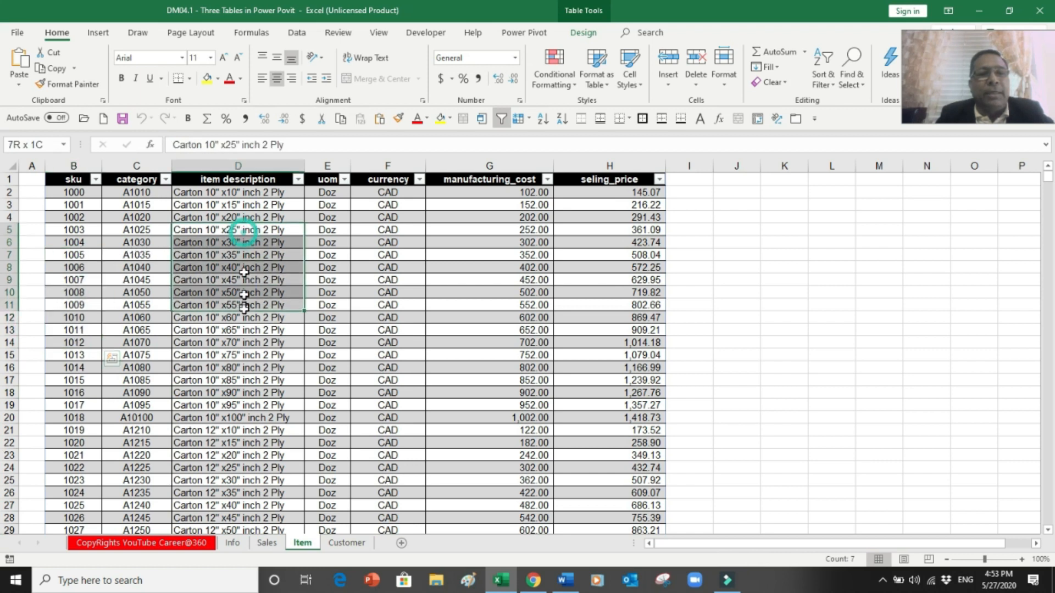
{"action": "left_click_drag", "start_coordinate": [521, 226], "coordinate": [518, 305]}
{"action": "left_click_drag", "start_coordinate": [615, 230], "coordinate": [613, 292]}
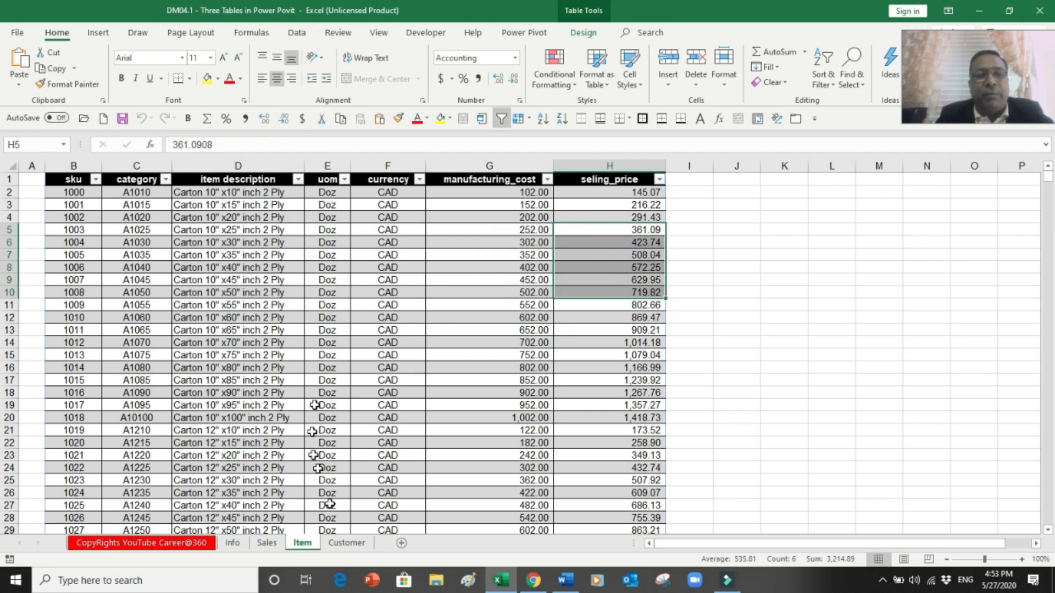
{"action": "left_click", "coordinate": [348, 544]}
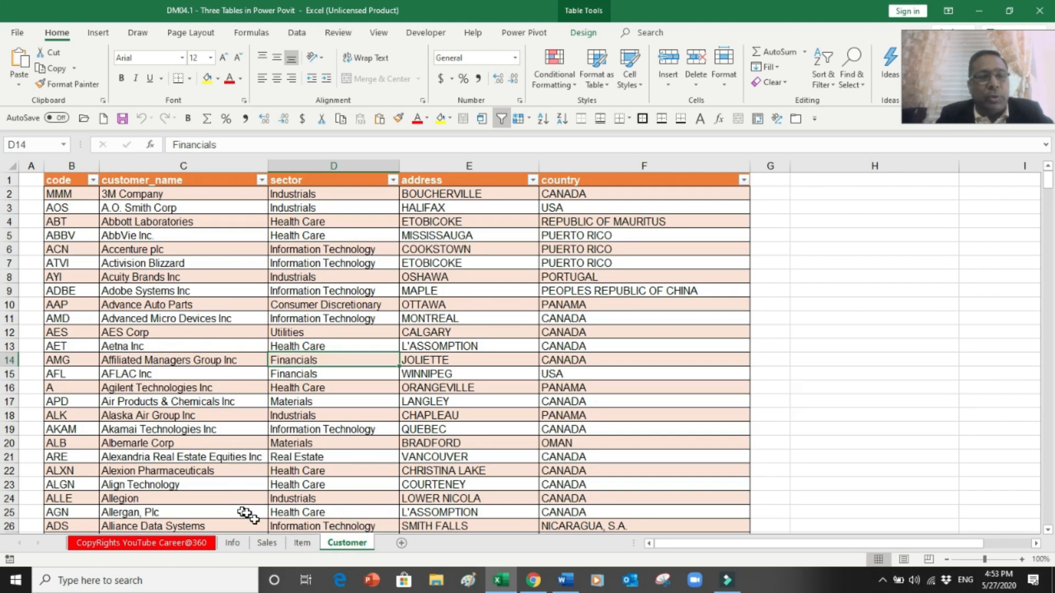
{"action": "left_click", "coordinate": [267, 543]}
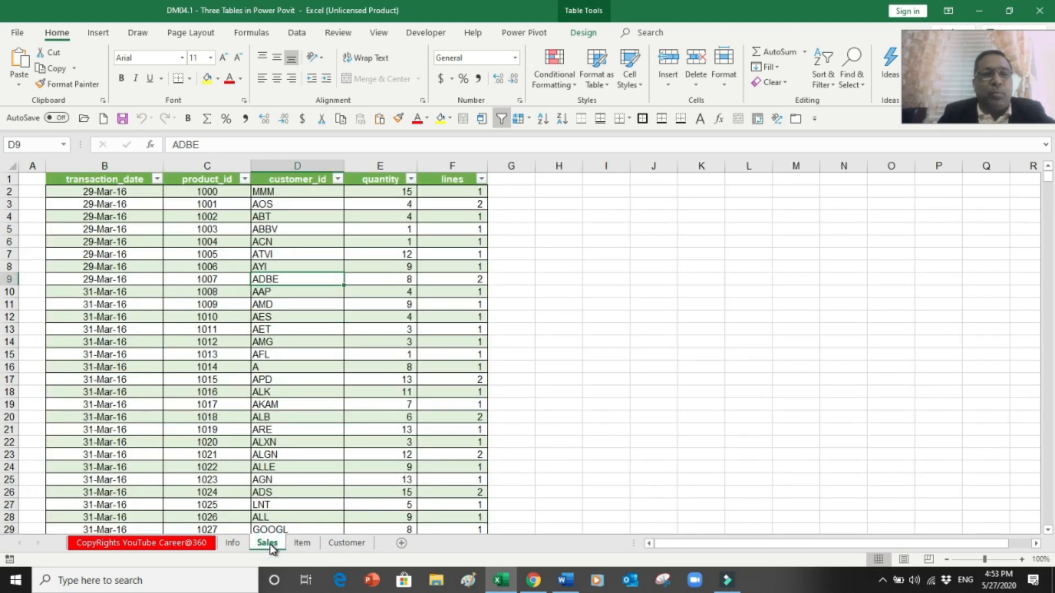
{"action": "left_click", "coordinate": [202, 321]}
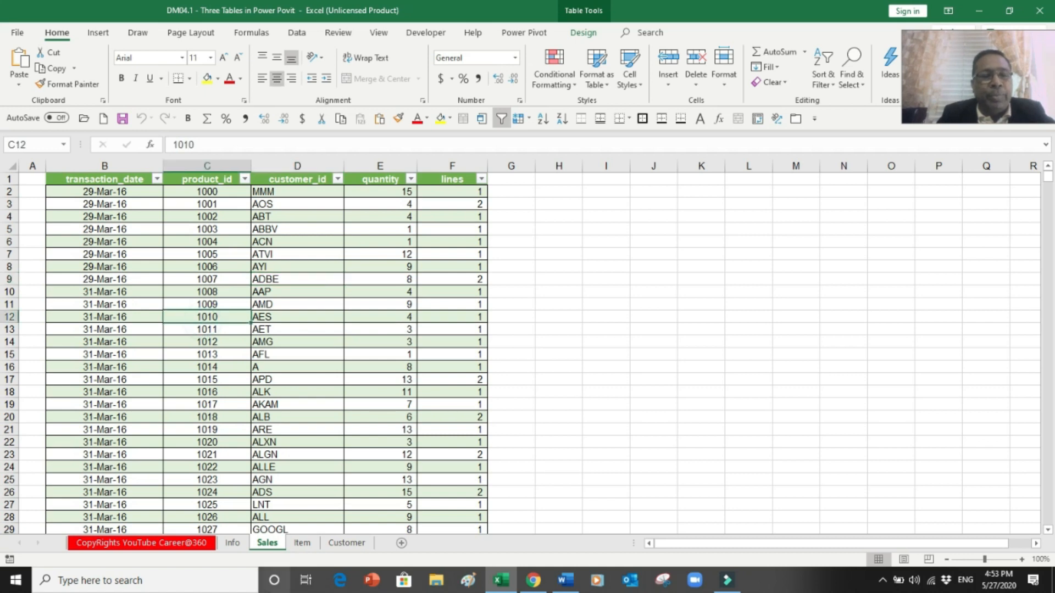
- Read through the remaining merge instructions on the Info sheet and look over the Sales, Item and Customer sheets
{"action": "left_click", "coordinate": [233, 543]}
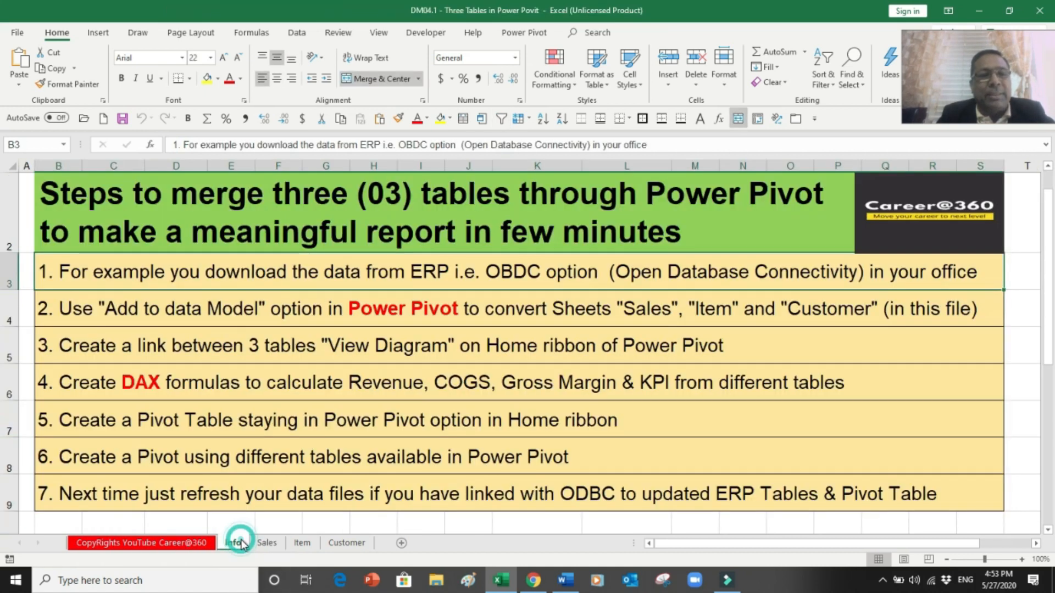
{"action": "left_click", "coordinate": [65, 308]}
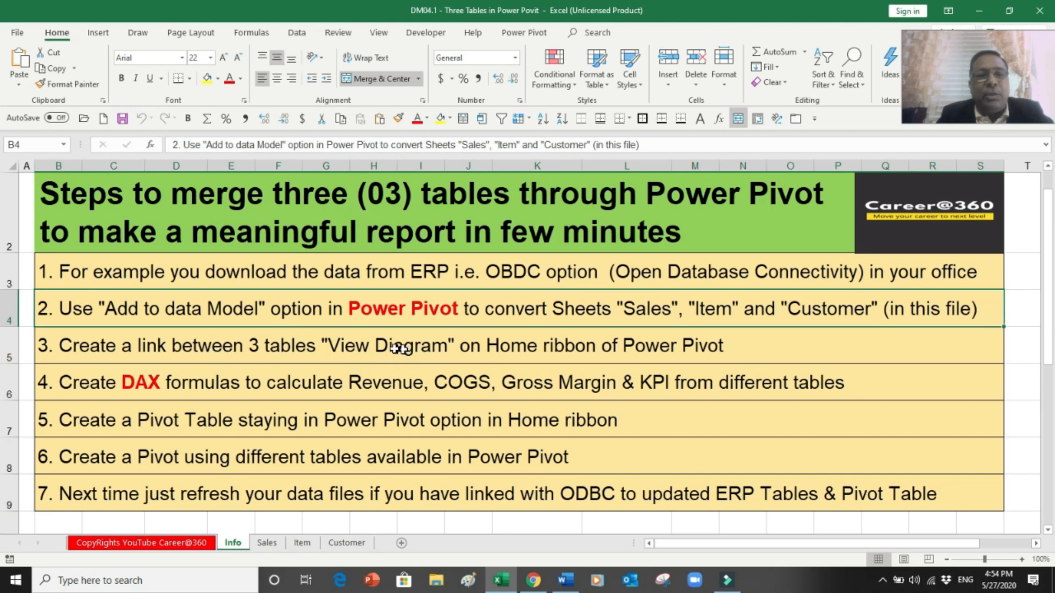
{"action": "left_click", "coordinate": [260, 385]}
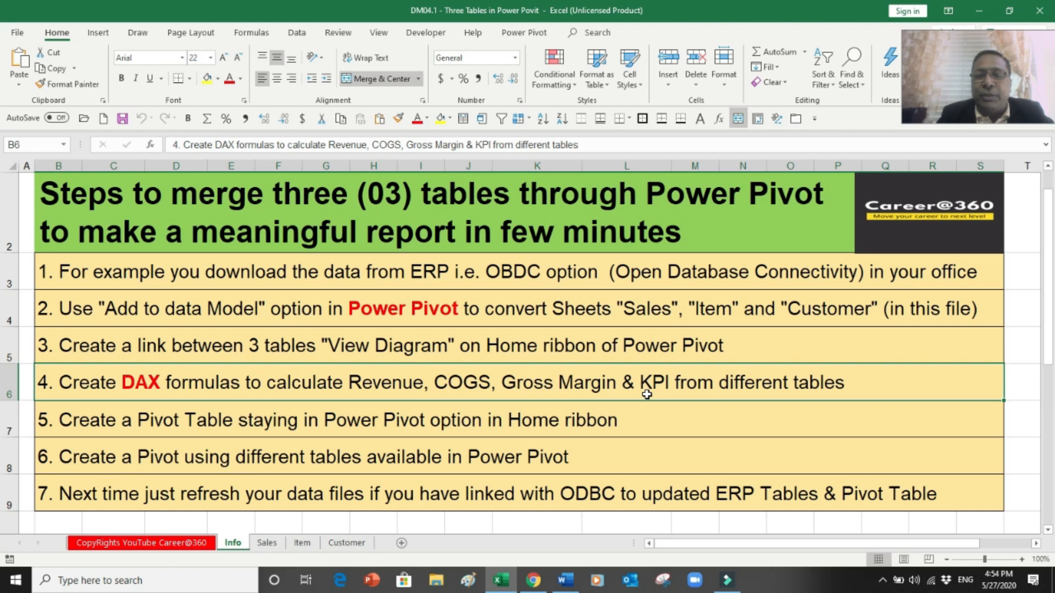
{"action": "left_click", "coordinate": [419, 419]}
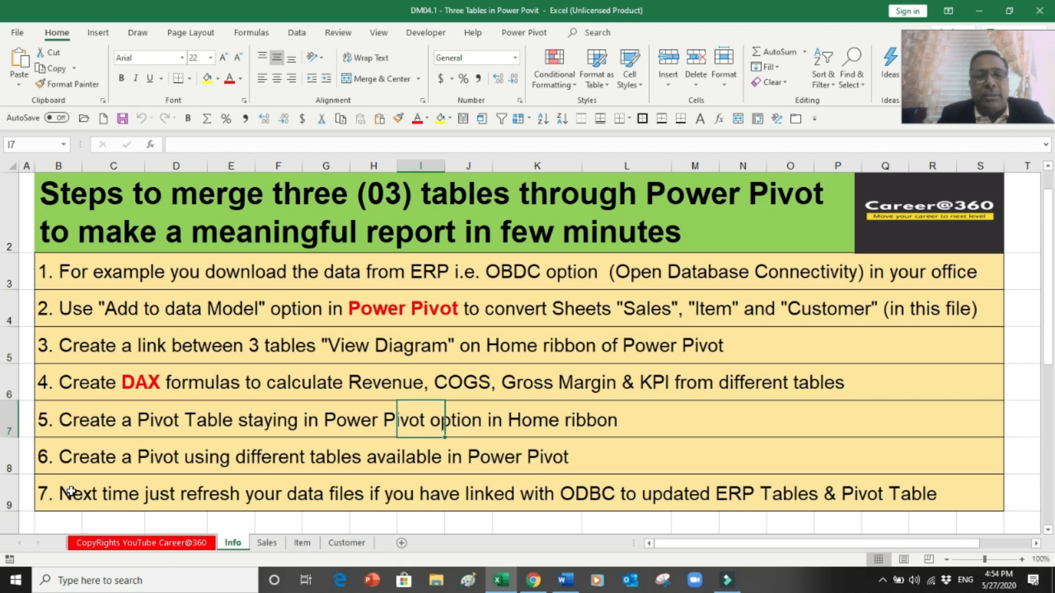
{"action": "left_click", "coordinate": [268, 543]}
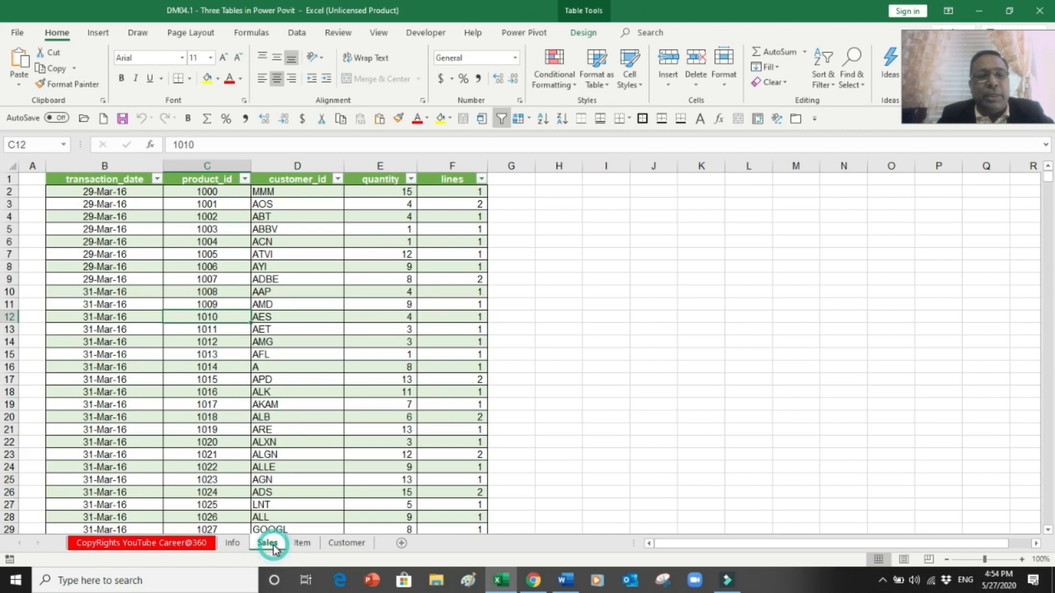
{"action": "left_click", "coordinate": [302, 543]}
{"action": "left_click", "coordinate": [346, 543]}
- Add the Sales sheet's table to the Power Pivot data model and return to the workbook
{"action": "left_click", "coordinate": [267, 543]}
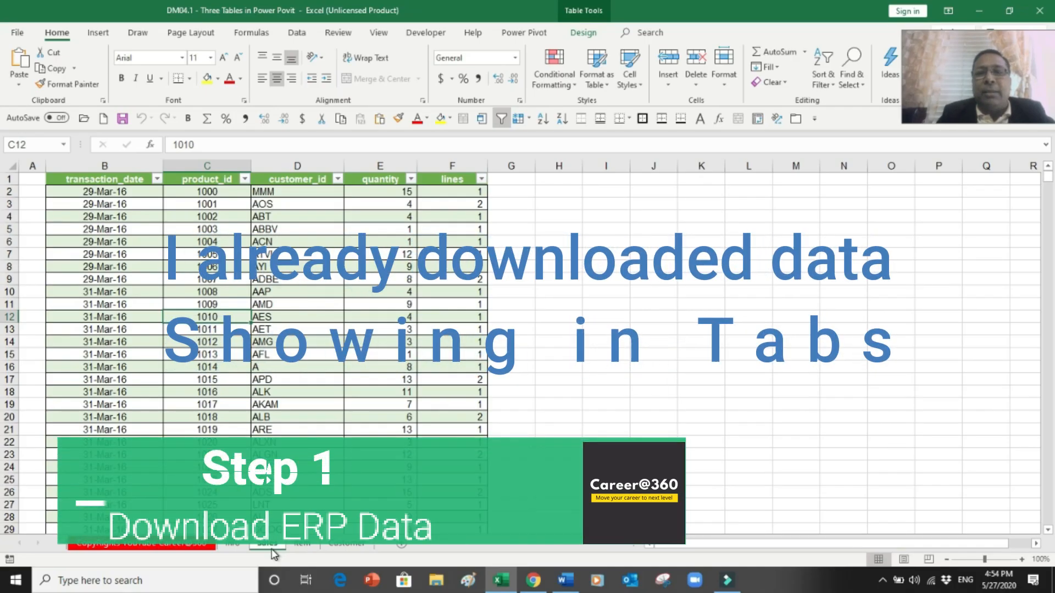
{"action": "left_click", "coordinate": [526, 32]}
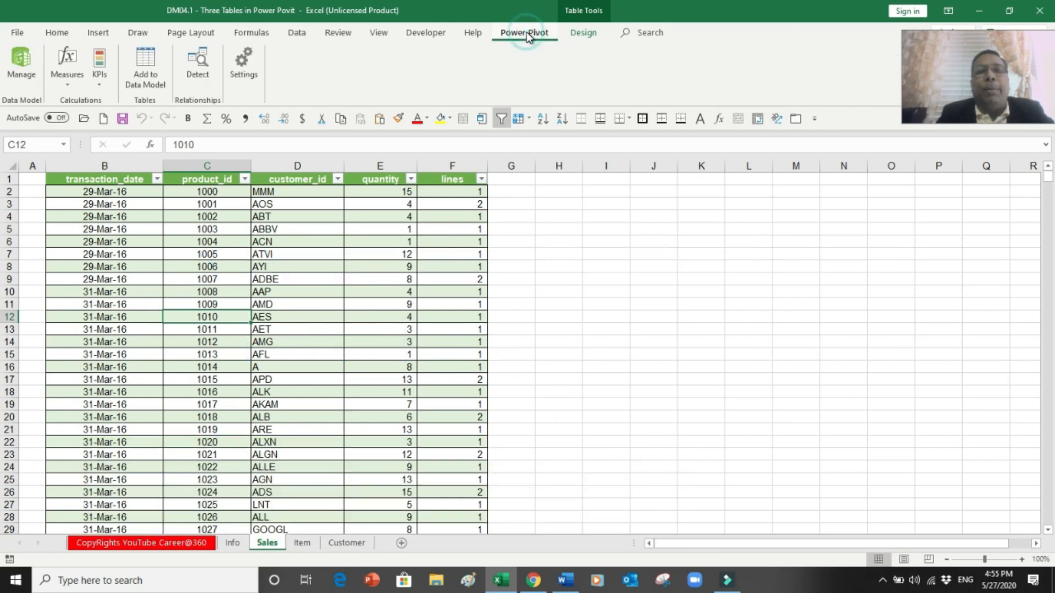
{"action": "left_click", "coordinate": [143, 60]}
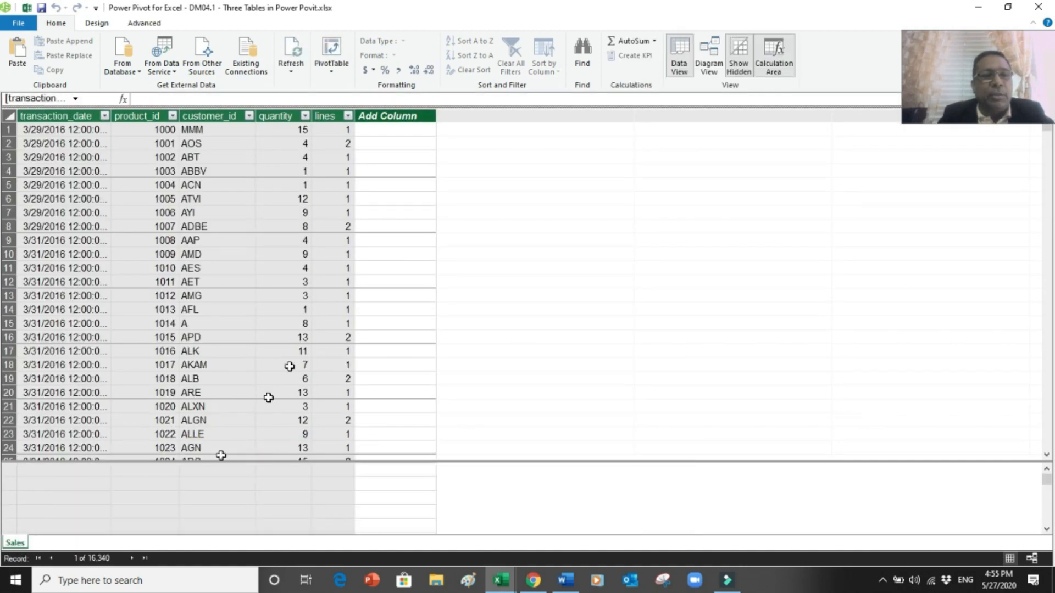
{"action": "left_click", "coordinate": [980, 9]}
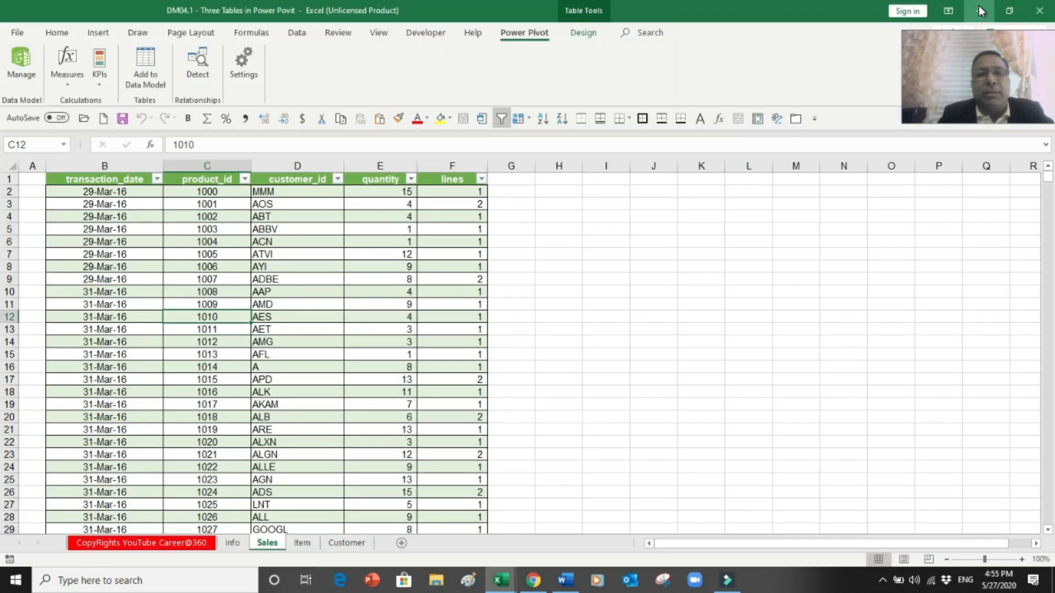
- Add the Item sheet's table to the Power Pivot data model and return to the workbook
{"action": "left_click", "coordinate": [303, 543]}
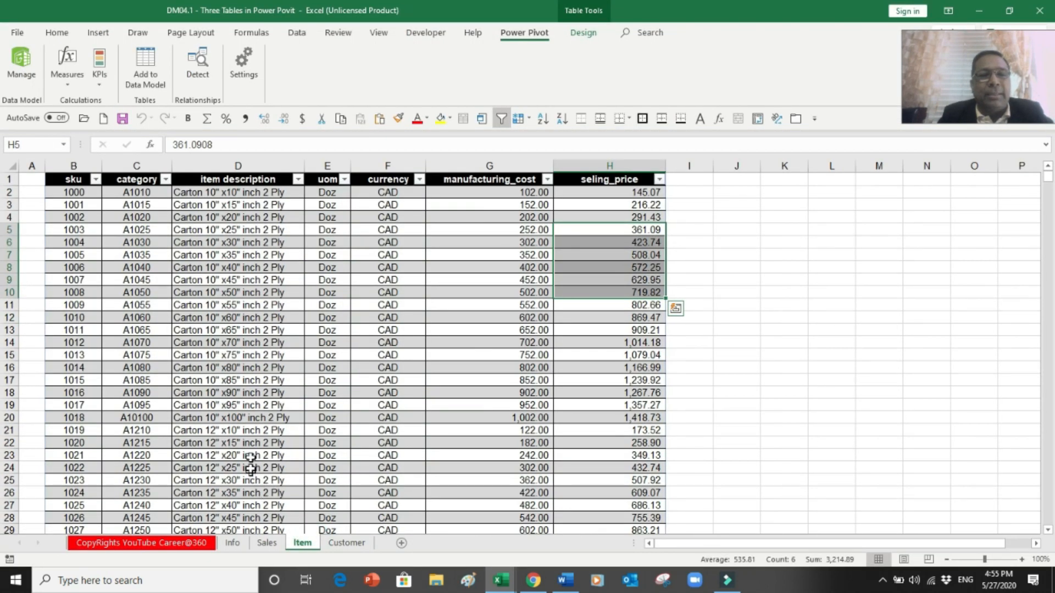
{"action": "left_click", "coordinate": [255, 341]}
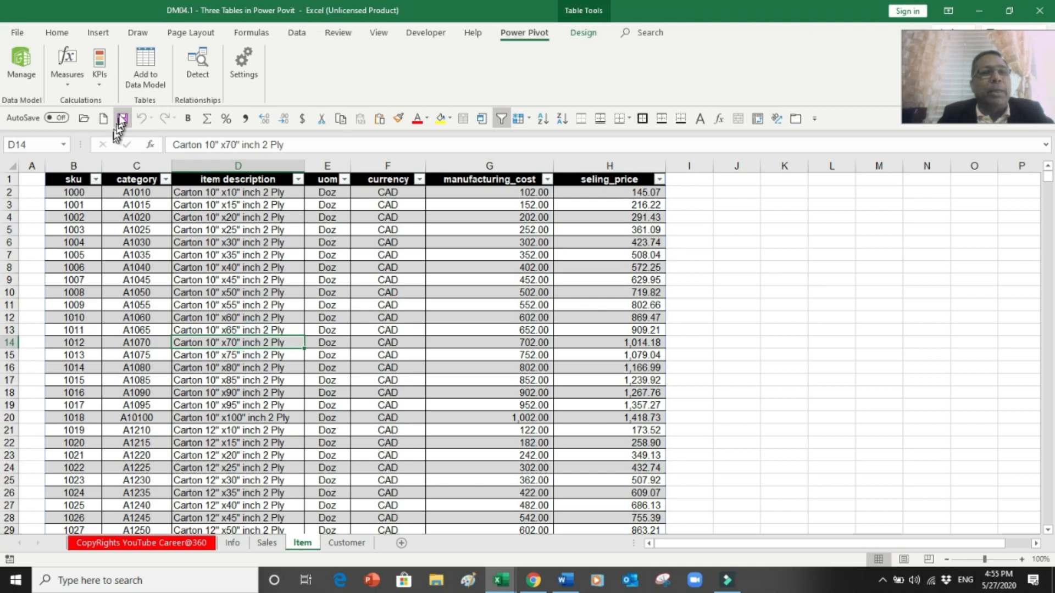
{"action": "left_click", "coordinate": [147, 71]}
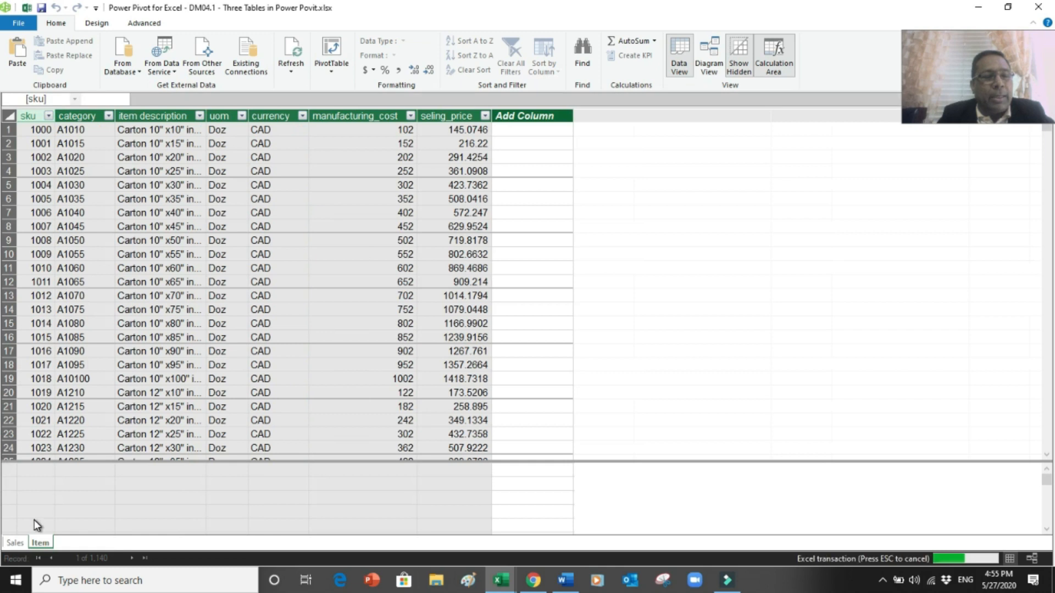
{"action": "left_click", "coordinate": [983, 10]}
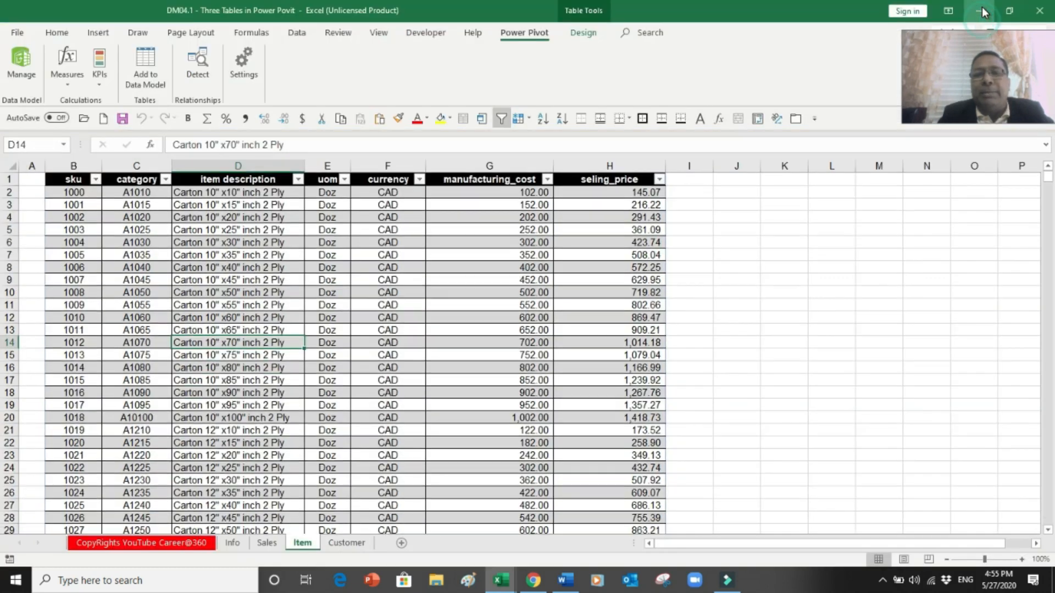
- Add the Customer sheet's table to the Power Pivot data model and return to the workbook
{"action": "left_click", "coordinate": [348, 544]}
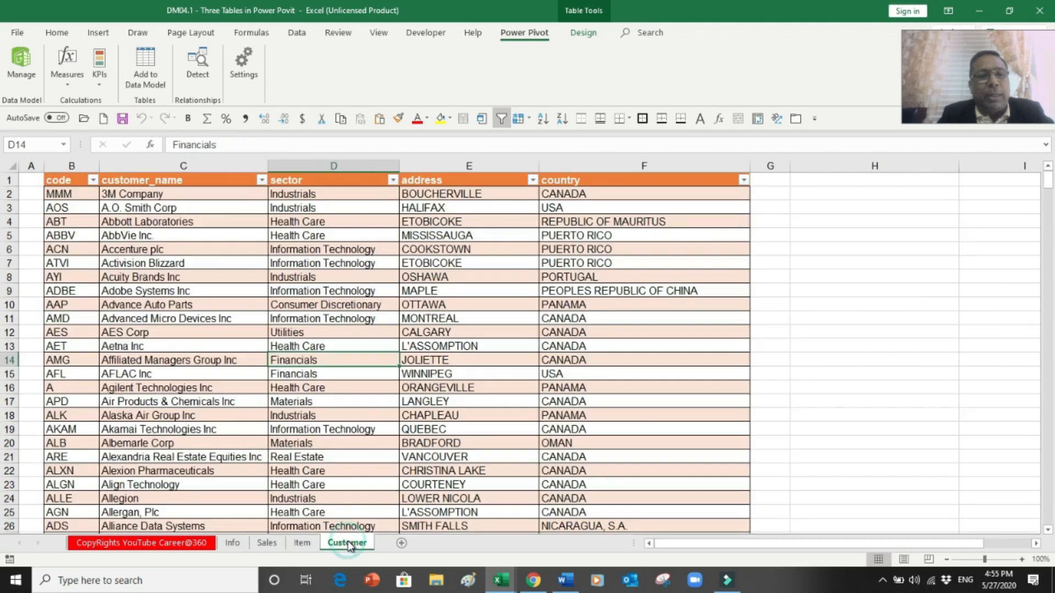
{"action": "left_click", "coordinate": [317, 333]}
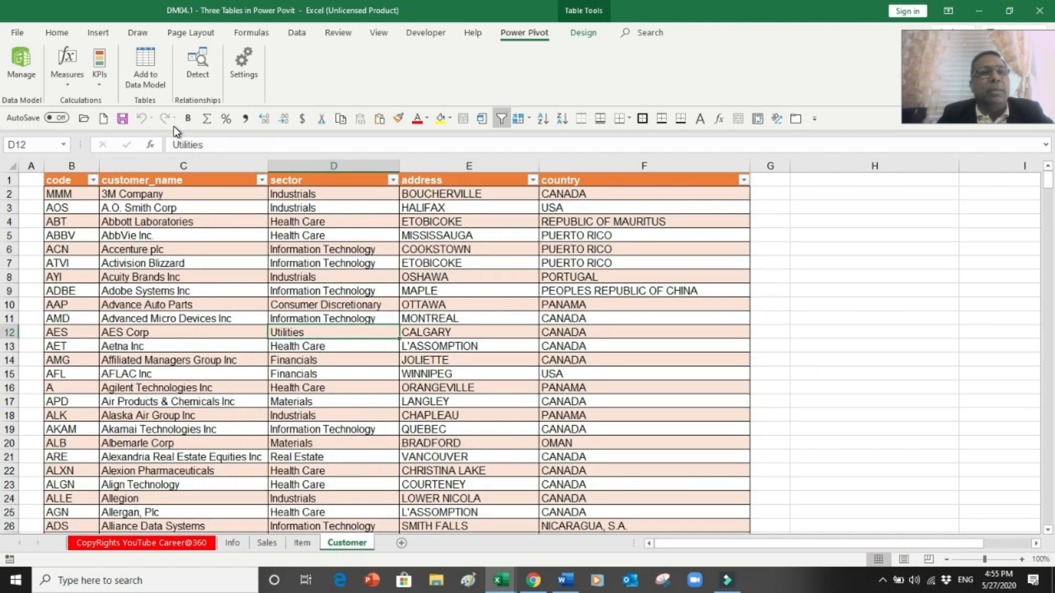
{"action": "left_click", "coordinate": [156, 89]}
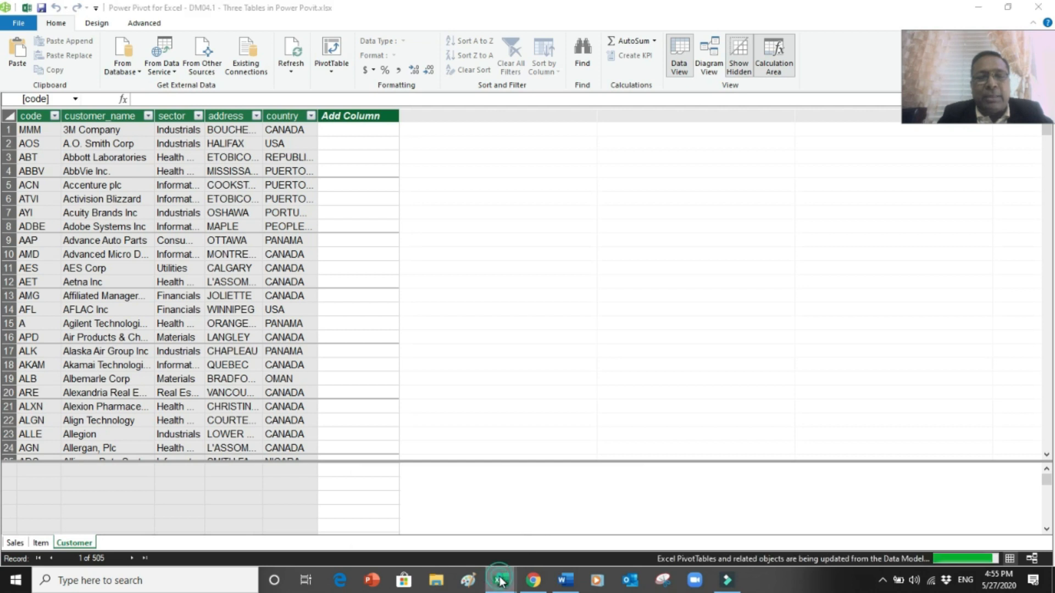
{"action": "mouse_move", "coordinate": [501, 578]}
{"action": "left_click", "coordinate": [456, 533]}
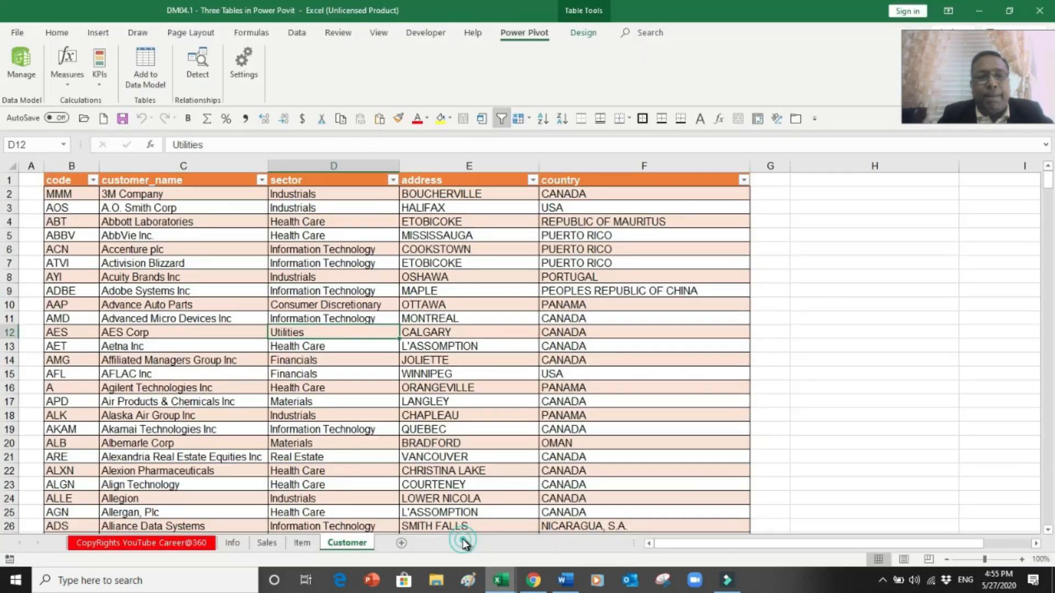
- Check instruction 3 on the Info sheet, then show the Power Pivot model as a diagram with the Customer table placed below Sales and Item
{"action": "left_click", "coordinate": [233, 543]}
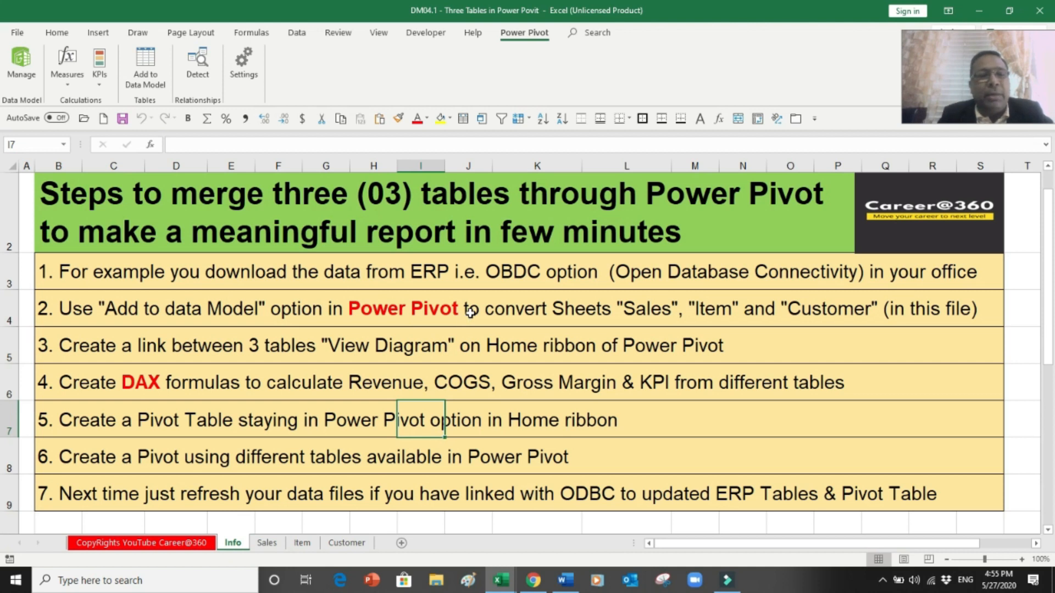
{"action": "left_click", "coordinate": [408, 348]}
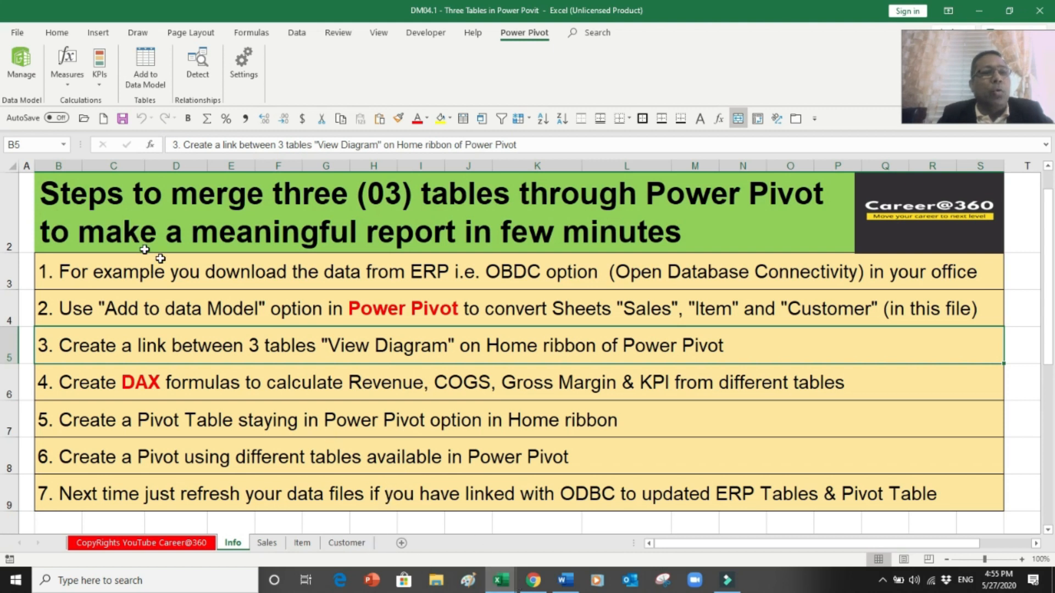
{"action": "mouse_move", "coordinate": [489, 577]}
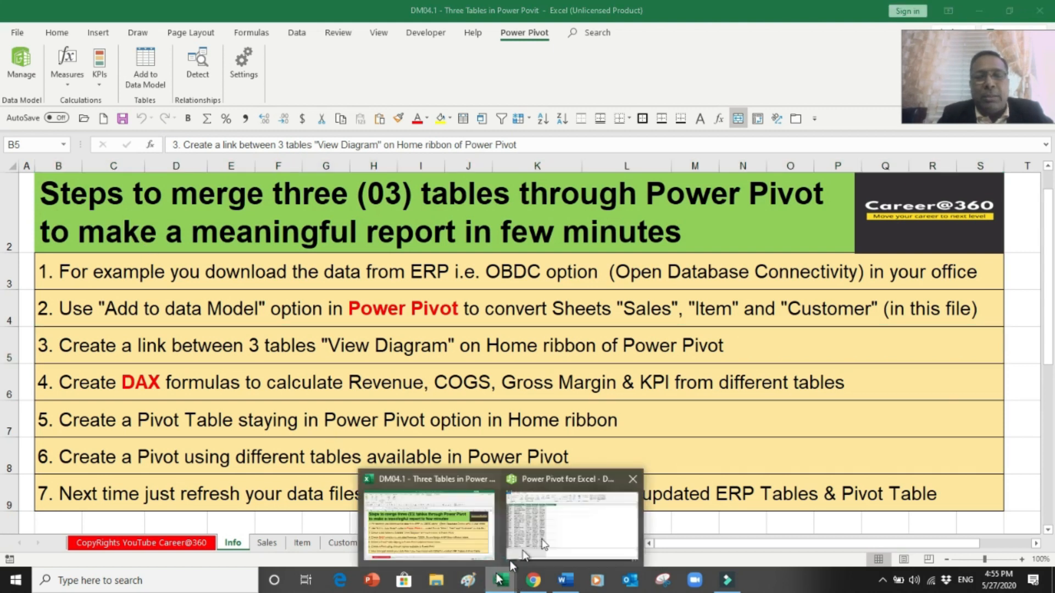
{"action": "left_click", "coordinate": [577, 529]}
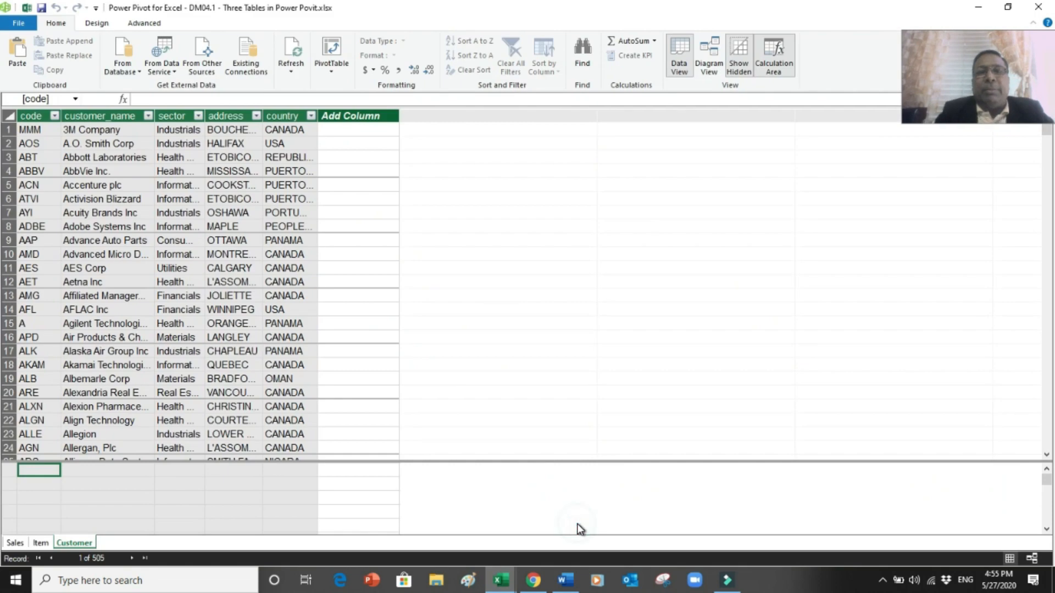
{"action": "left_click", "coordinate": [710, 67]}
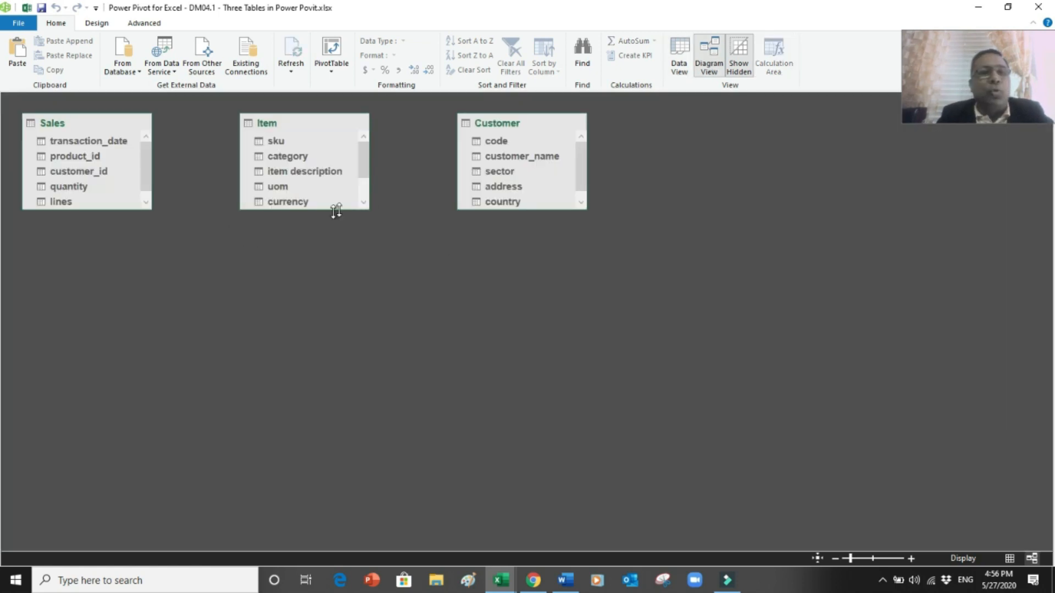
{"action": "left_click_drag", "start_coordinate": [532, 127], "coordinate": [221, 295]}
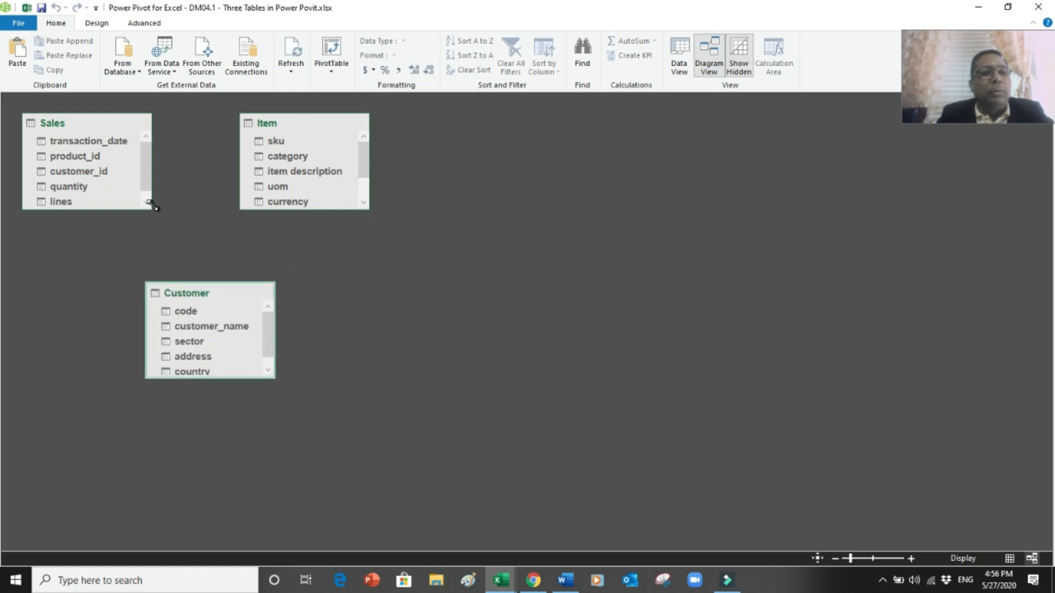
- Enlarge the Sales, Item and Customer table boxes in the diagram so that all of their fields fit
{"action": "left_click_drag", "start_coordinate": [147, 207], "coordinate": [165, 248]}
{"action": "left_click_drag", "start_coordinate": [366, 208], "coordinate": [418, 260]}
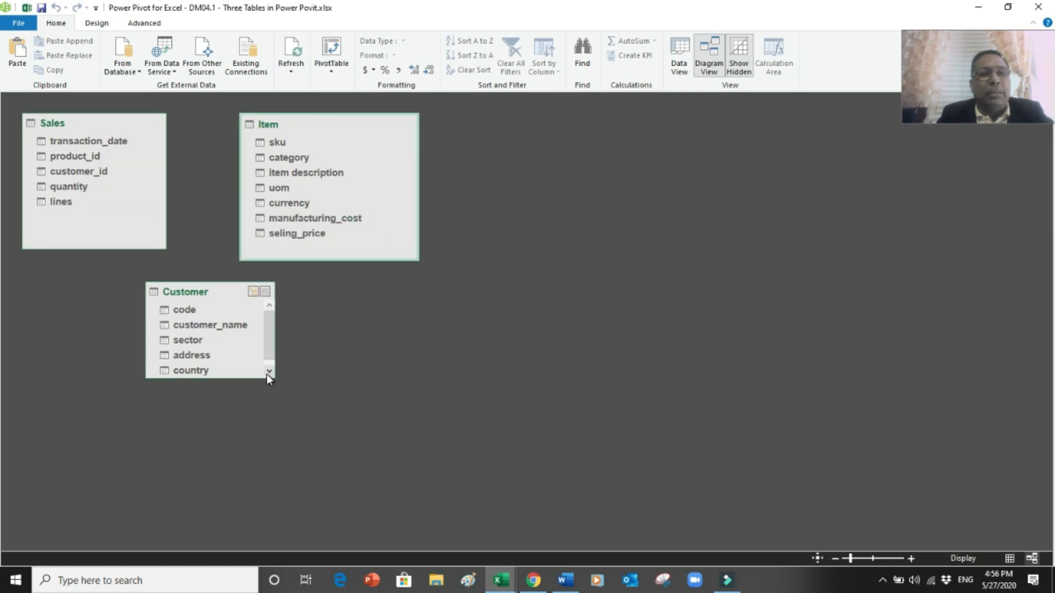
{"action": "left_click_drag", "start_coordinate": [265, 378], "coordinate": [262, 420]}
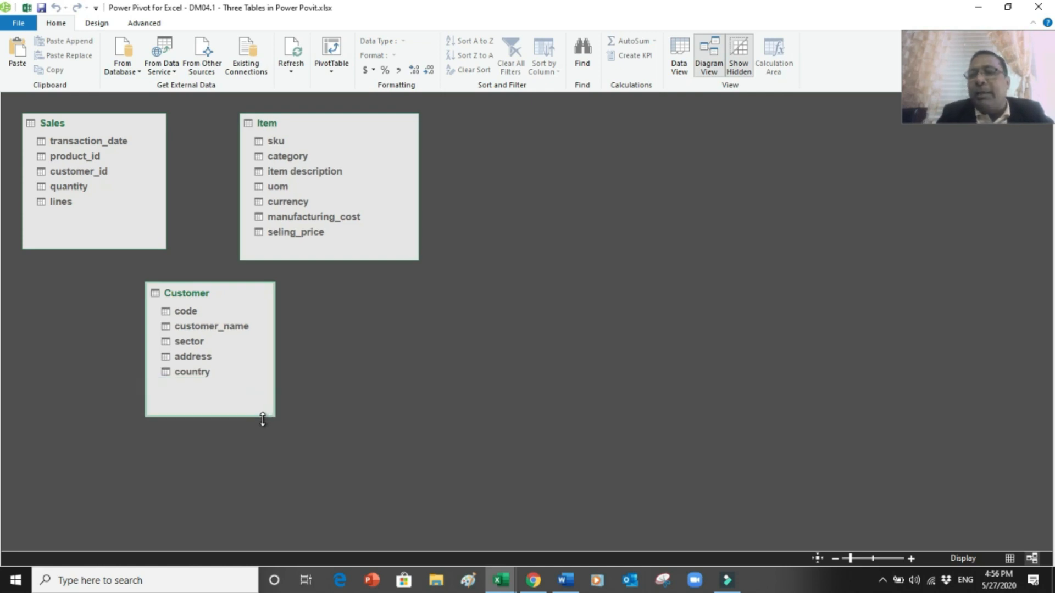
- Relate product_id in the Sales table to sku in the Item table and review the relationship's linked columns without changing them
{"action": "left_click", "coordinate": [77, 156]}
{"action": "left_click", "coordinate": [280, 141]}
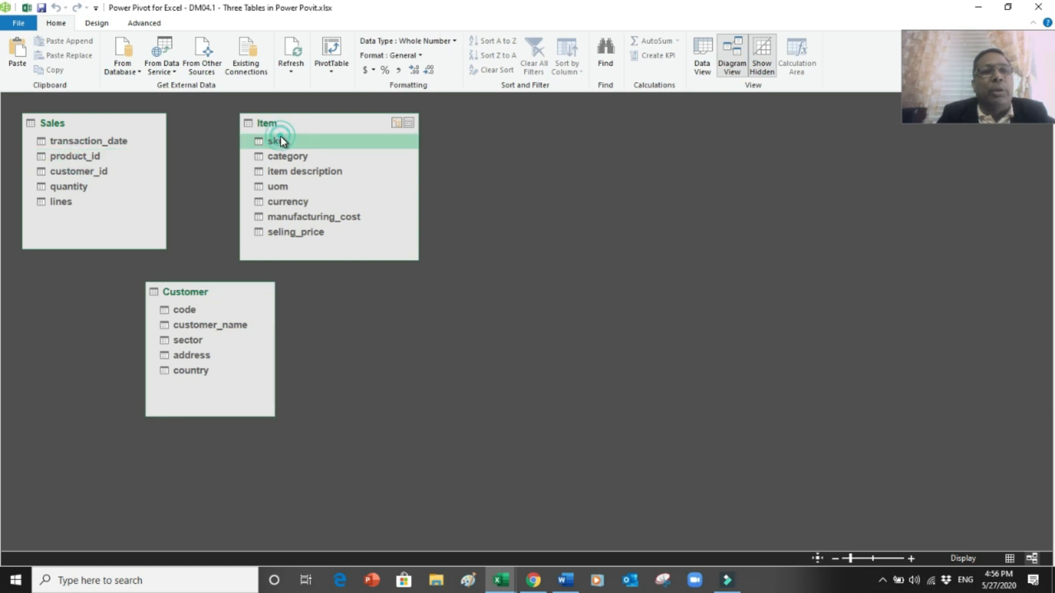
{"action": "left_click", "coordinate": [91, 158]}
{"action": "left_click_drag", "start_coordinate": [89, 154], "coordinate": [274, 140]}
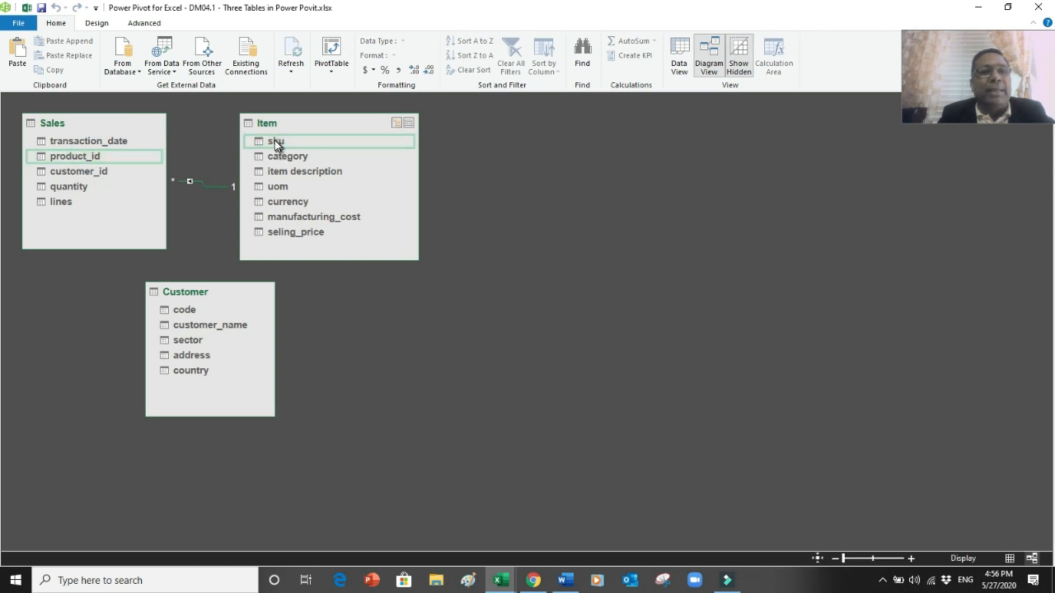
{"action": "right_click", "coordinate": [213, 186]}
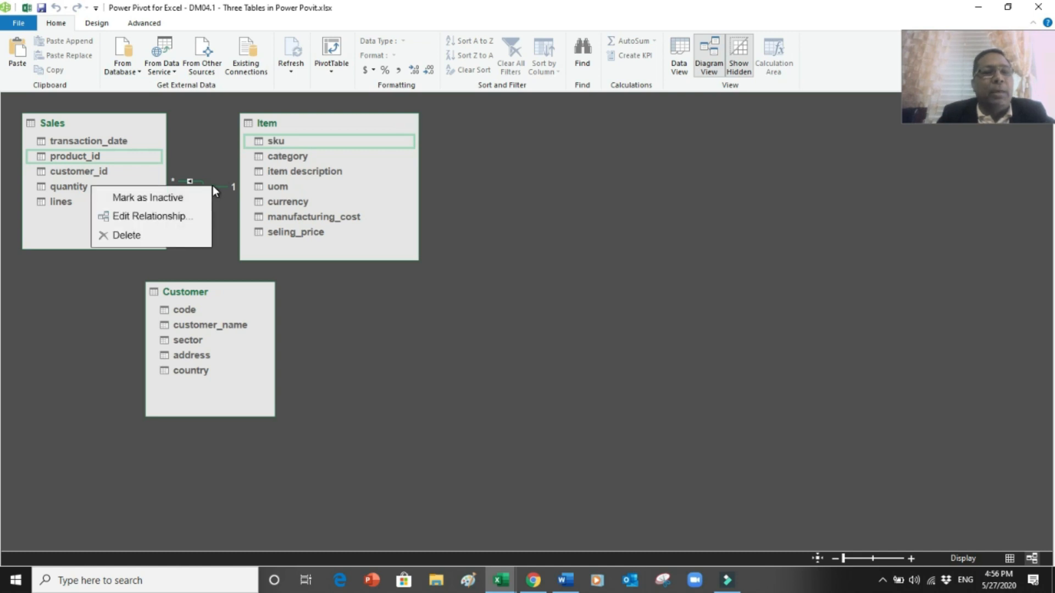
{"action": "left_click", "coordinate": [174, 217]}
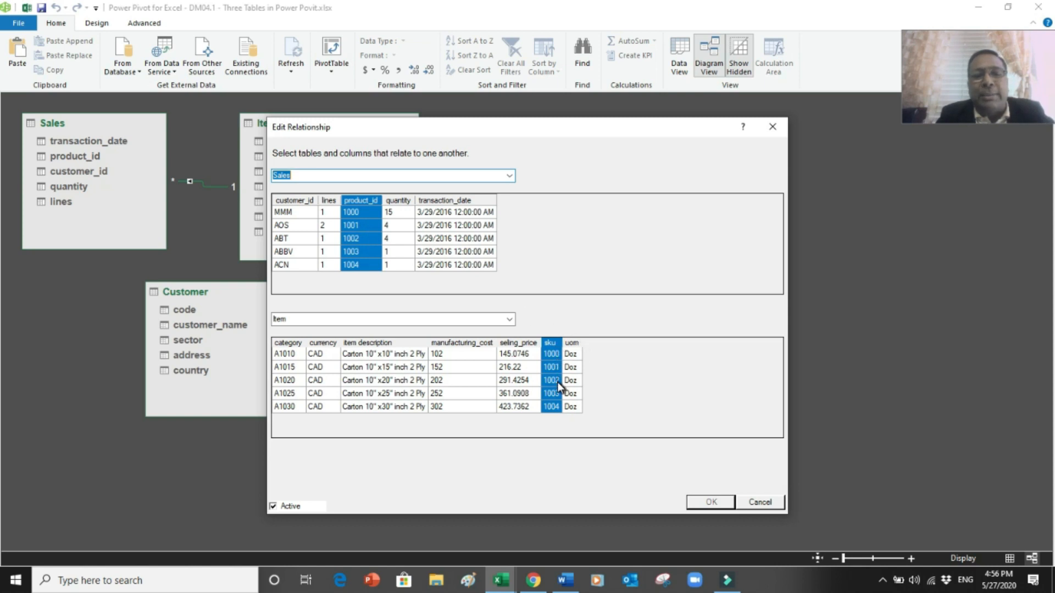
{"action": "left_click", "coordinate": [764, 502]}
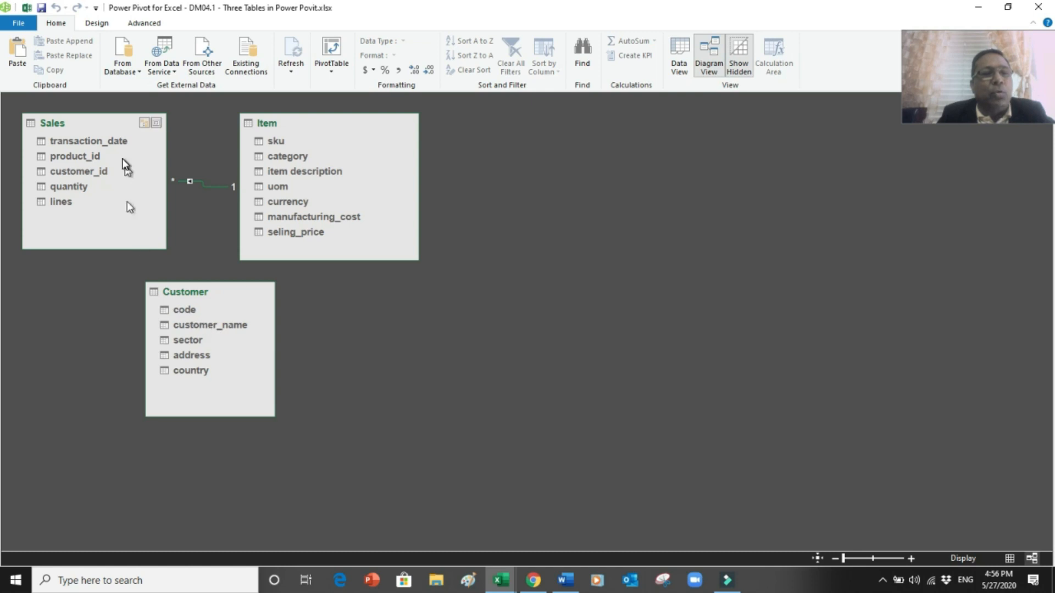
- Relate customer_id in the Sales table to code in the Customer table and review the relationship's linked columns without changing them
{"action": "left_click", "coordinate": [84, 172]}
{"action": "left_click_drag", "start_coordinate": [83, 173], "coordinate": [182, 305]}
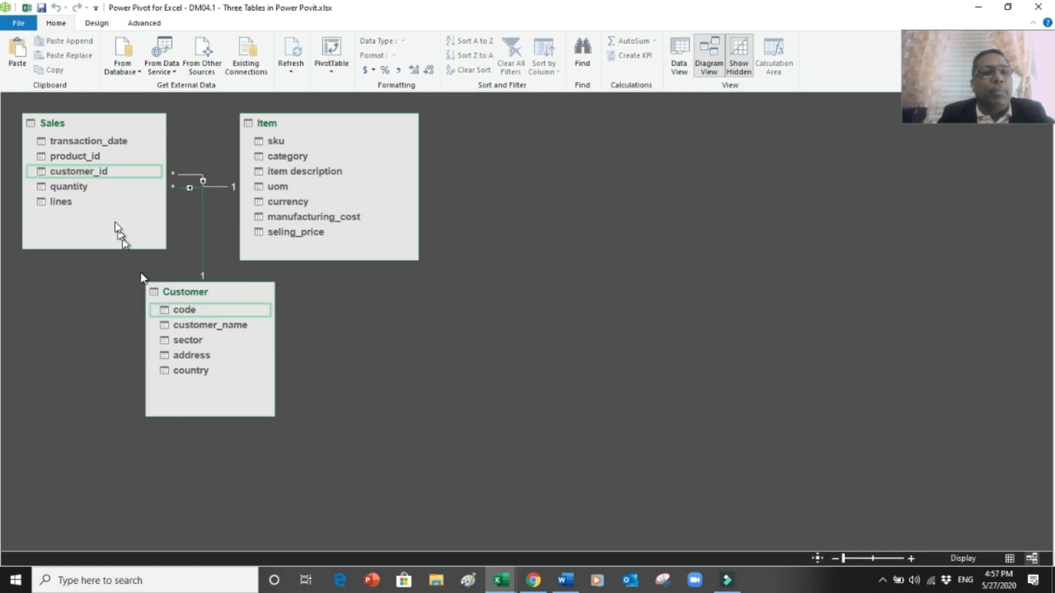
{"action": "right_click", "coordinate": [203, 259]}
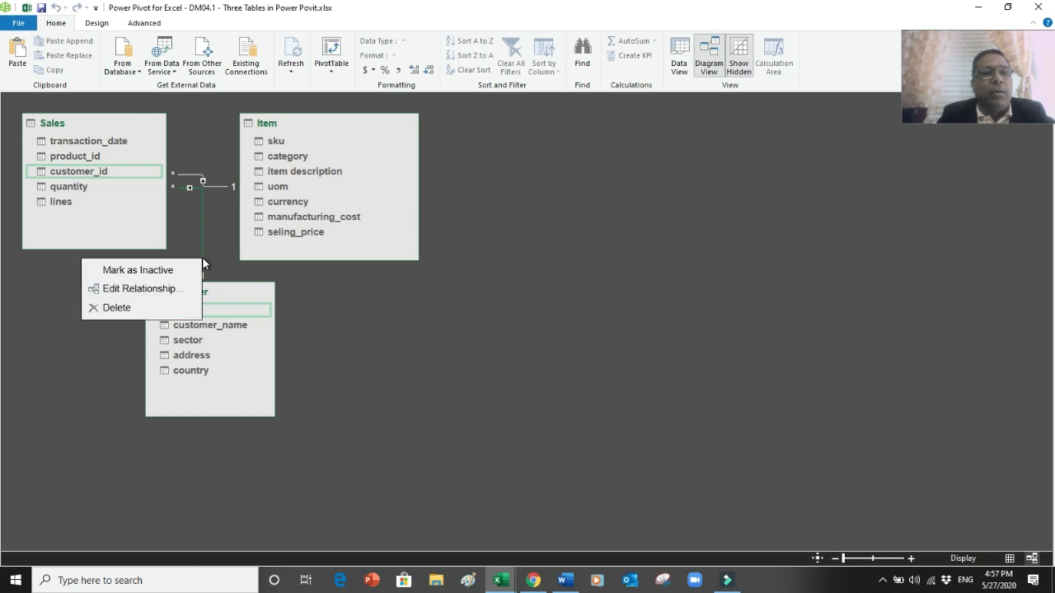
{"action": "left_click", "coordinate": [173, 289]}
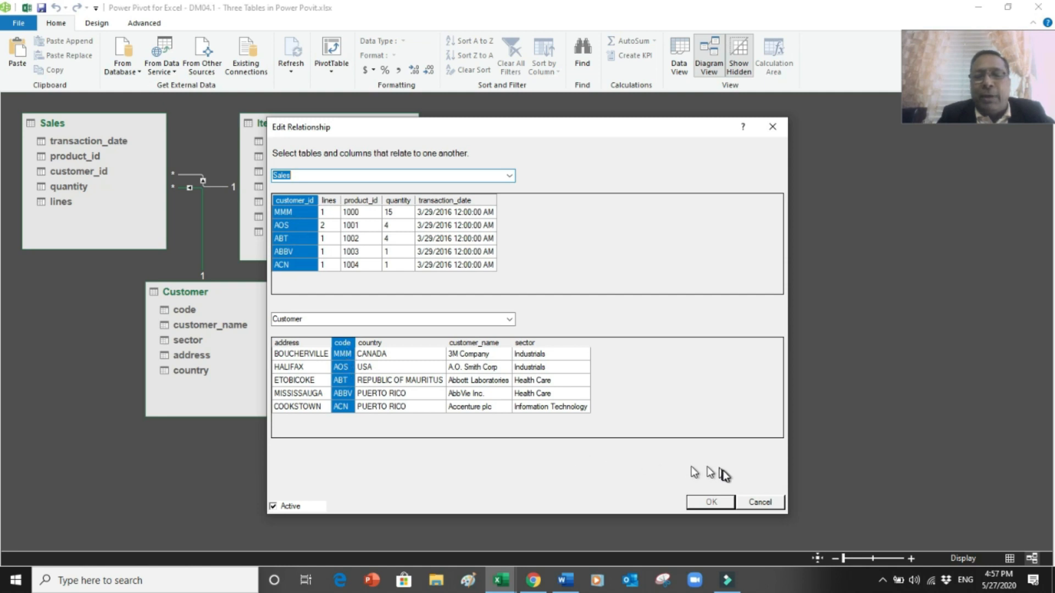
{"action": "left_click", "coordinate": [761, 502]}
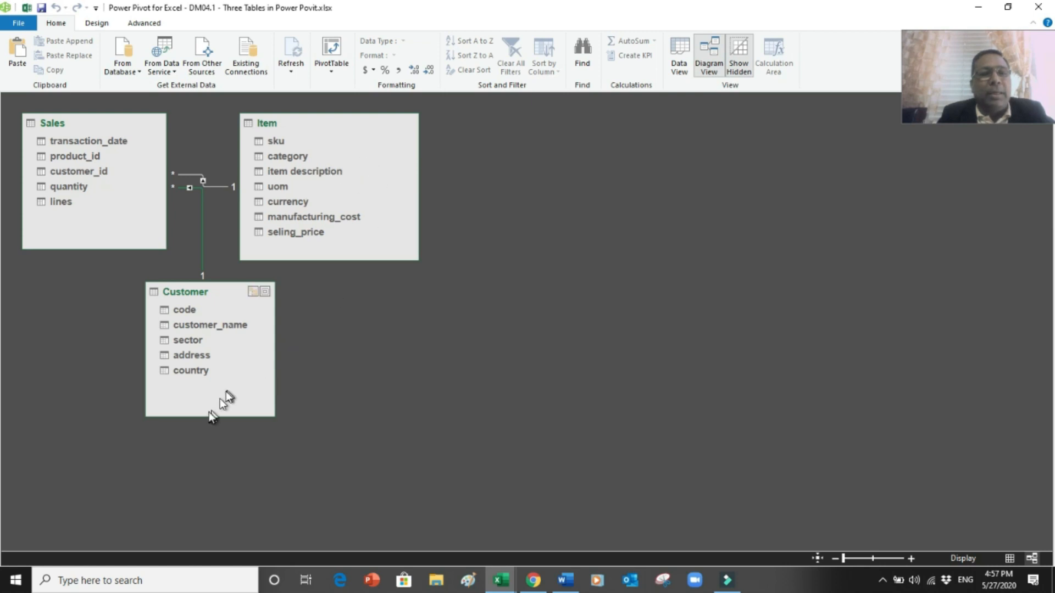
- Show the Sales table's data instead of the diagram, check instruction 4 on the workbook's Info sheet, and return to Power Pivot
{"action": "left_click", "coordinate": [679, 70]}
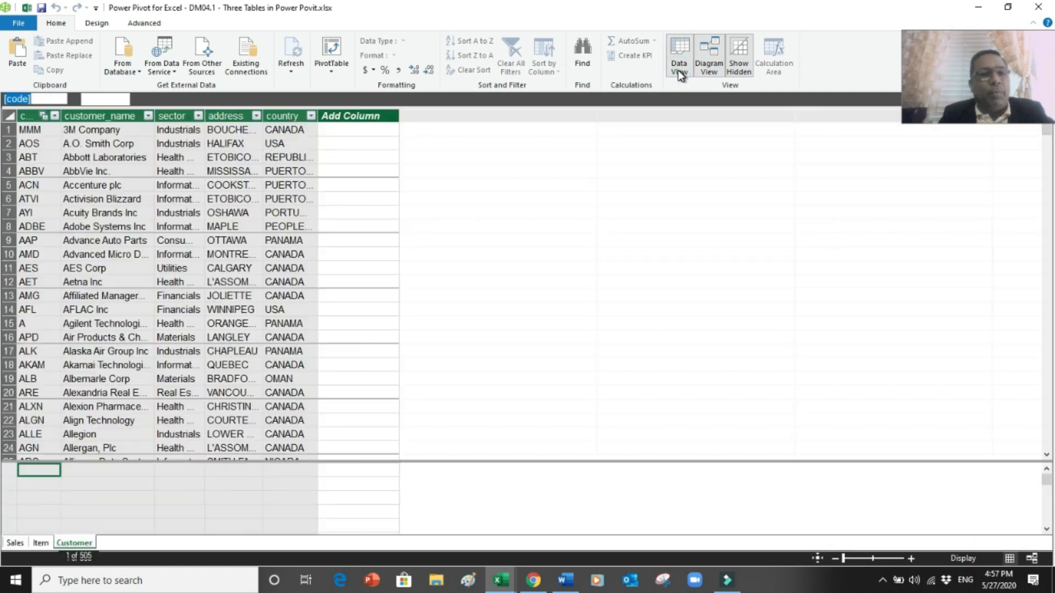
{"action": "left_click", "coordinate": [14, 542]}
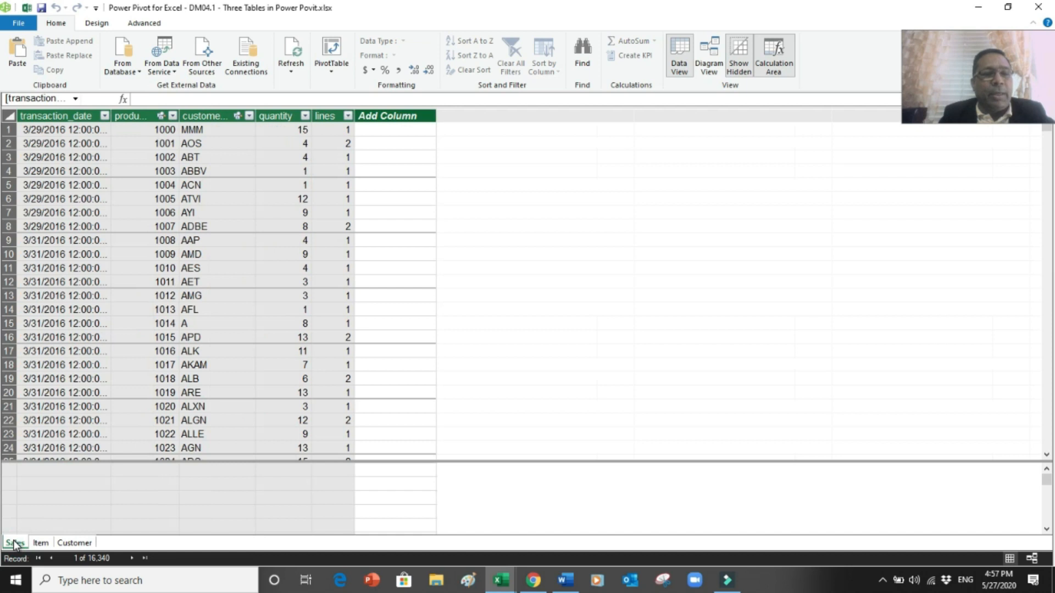
{"action": "left_click", "coordinate": [333, 470]}
{"action": "left_click", "coordinate": [501, 579]}
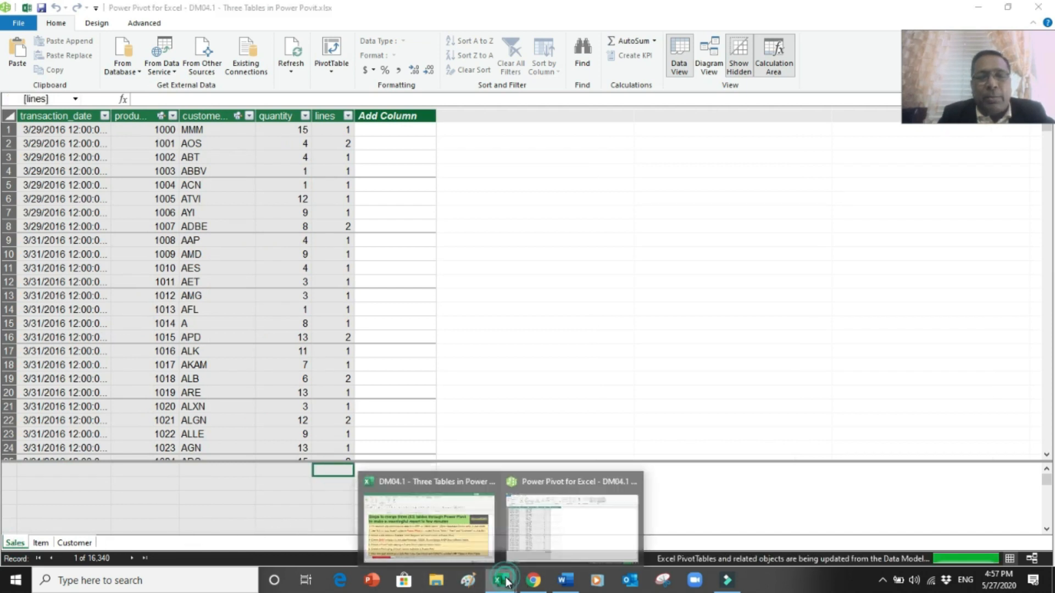
{"action": "left_click", "coordinate": [452, 543]}
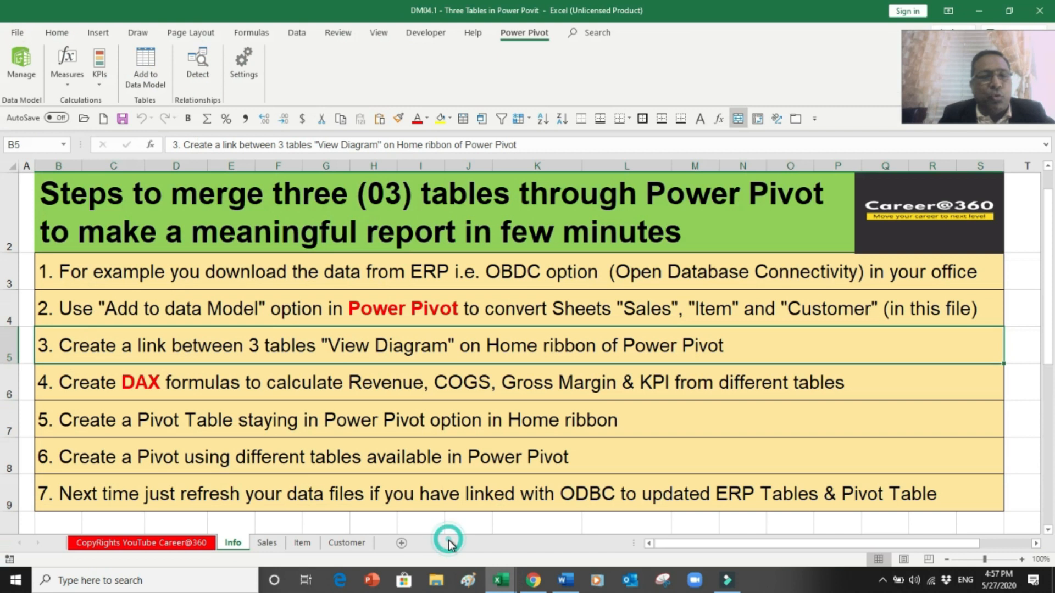
{"action": "left_click", "coordinate": [123, 384]}
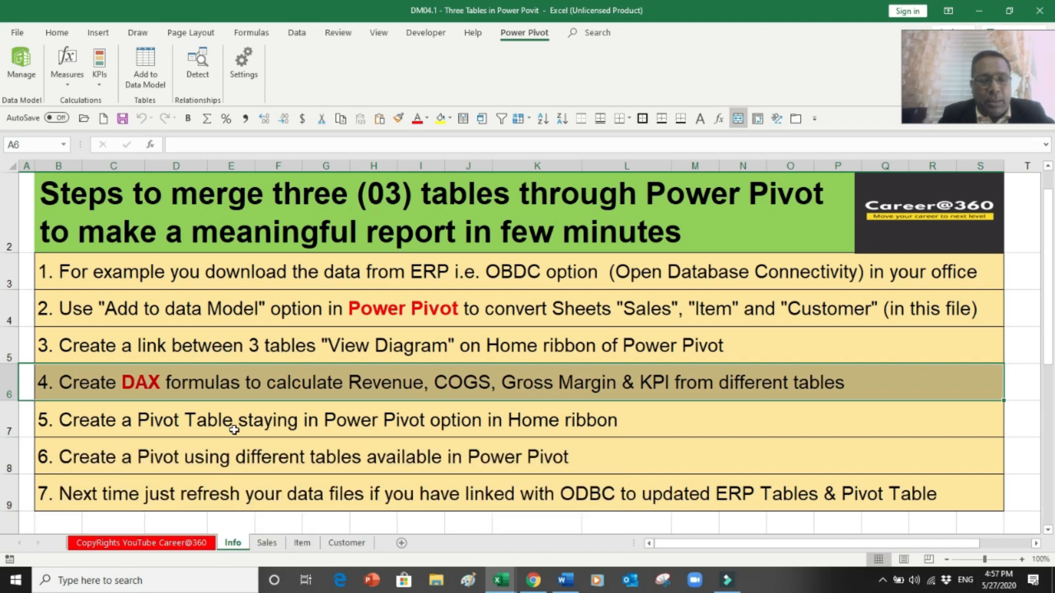
{"action": "mouse_move", "coordinate": [493, 580]}
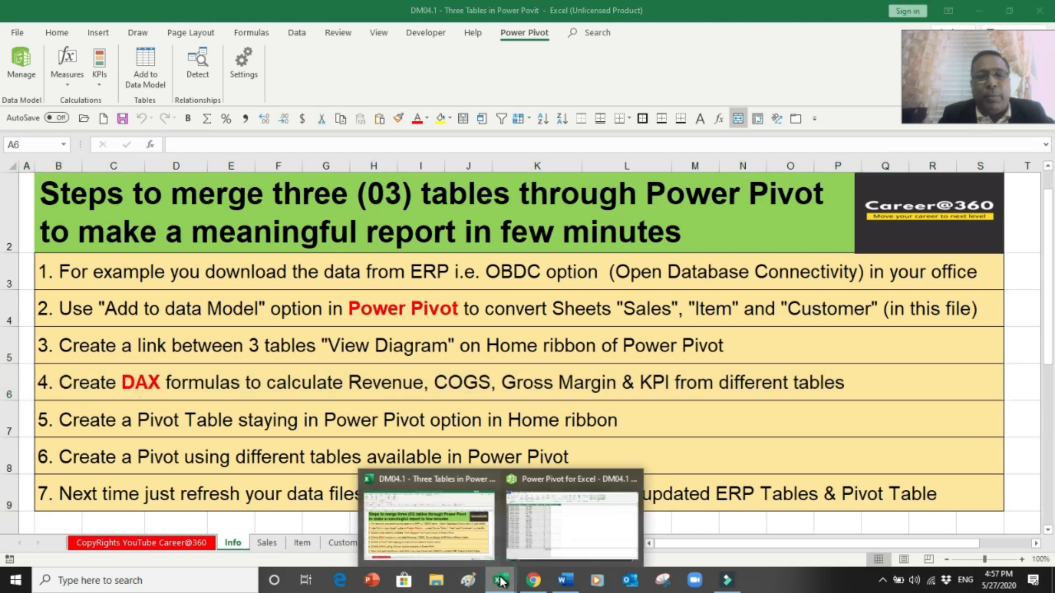
{"action": "left_click", "coordinate": [551, 534]}
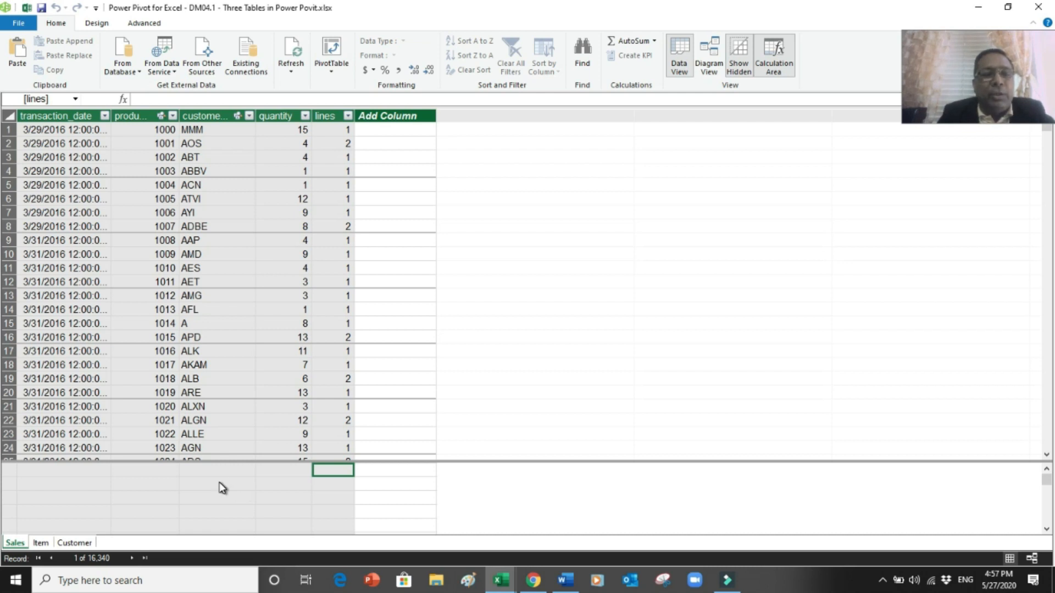
- Create the measure qty:=sum(Sales[quantity]) in the first calculation cell under the Sales table's lines column
{"action": "left_click", "coordinate": [182, 101]}
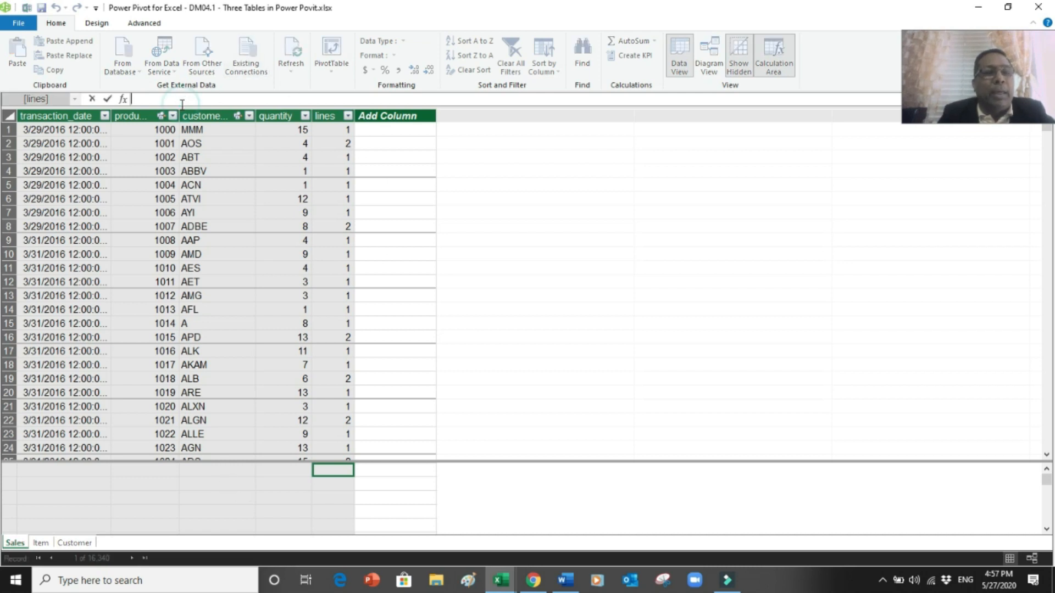
{"action": "type", "text": "qty:=sum"}
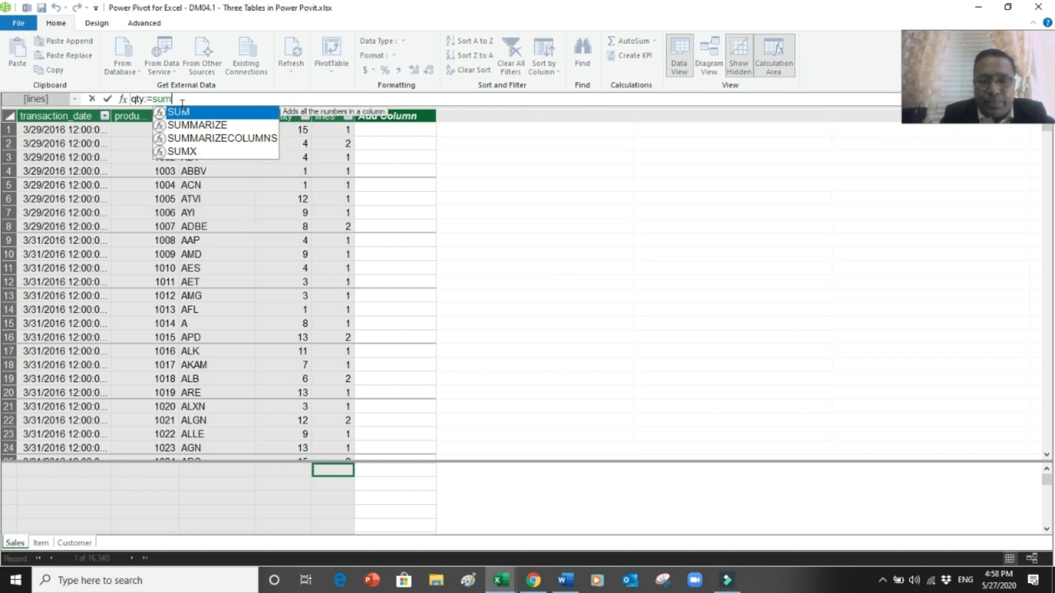
{"action": "type", "text": "("}
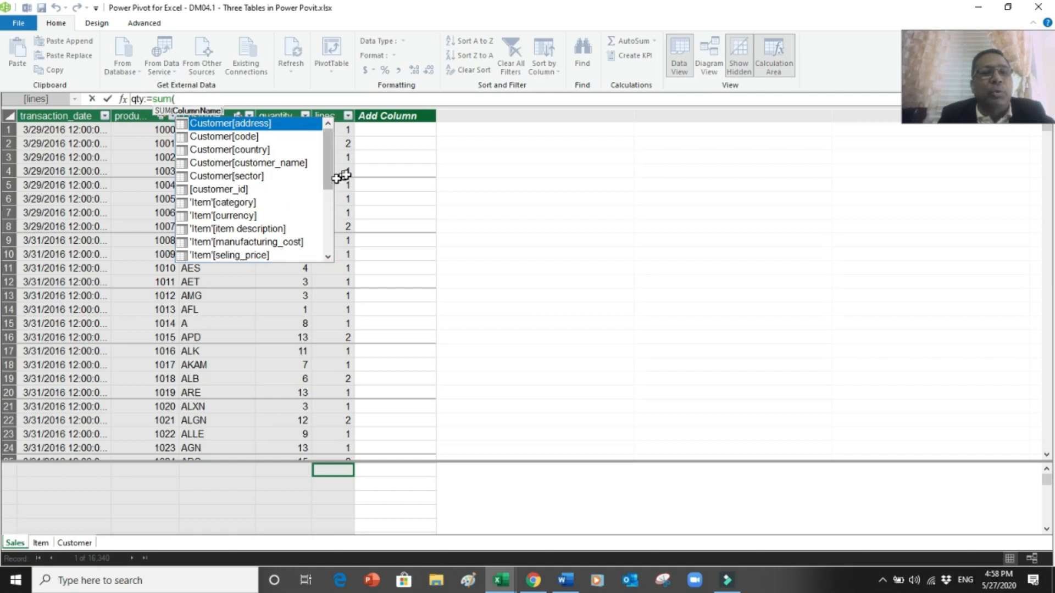
{"action": "left_click_drag", "start_coordinate": [330, 165], "coordinate": [332, 219]}
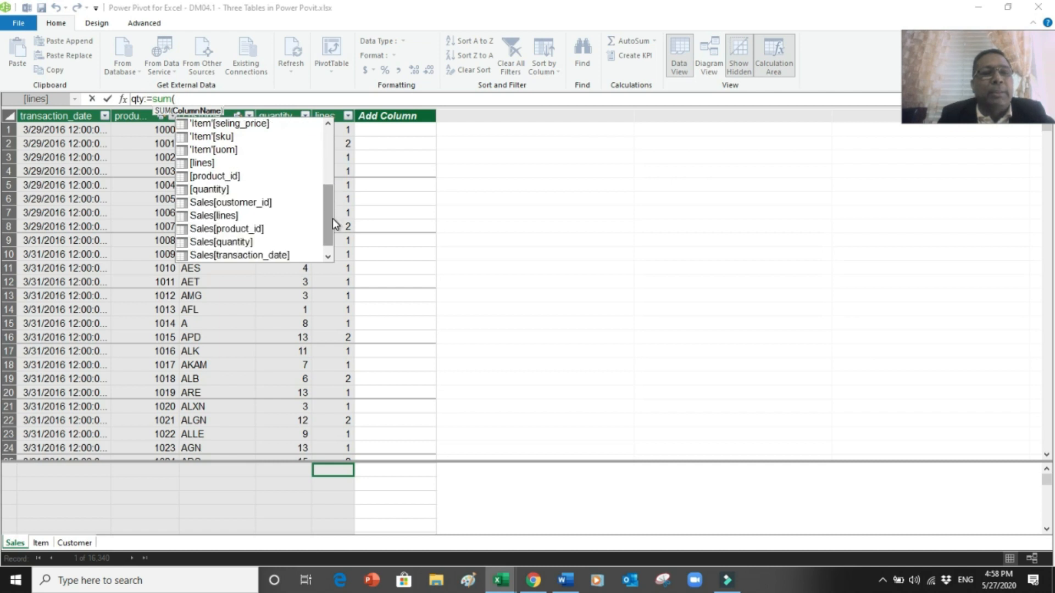
{"action": "left_click", "coordinate": [243, 241]}
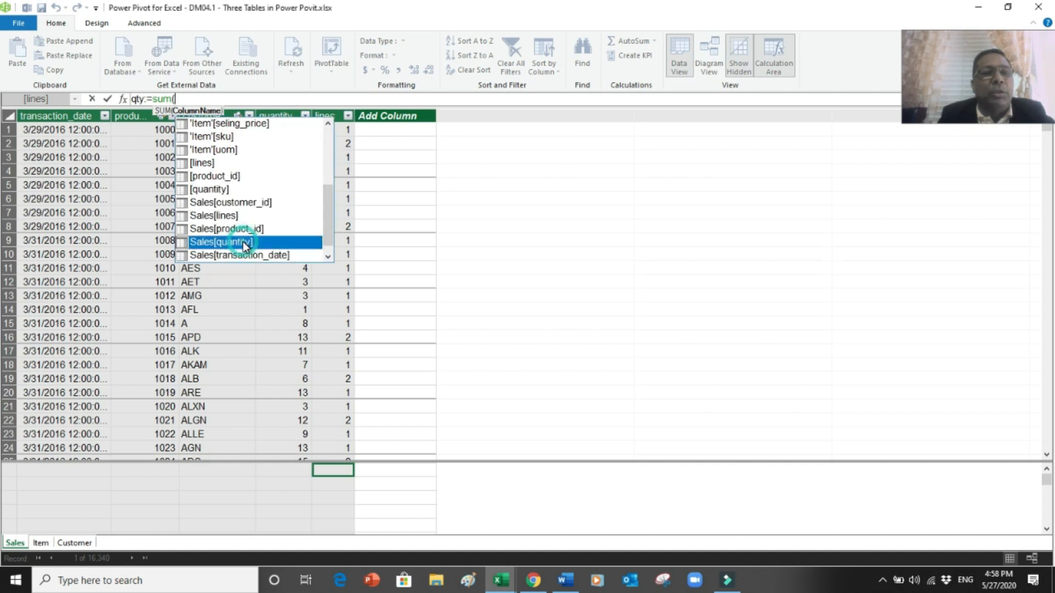
{"action": "double_click", "coordinate": [243, 242]}
{"action": "type", "text": ")"}
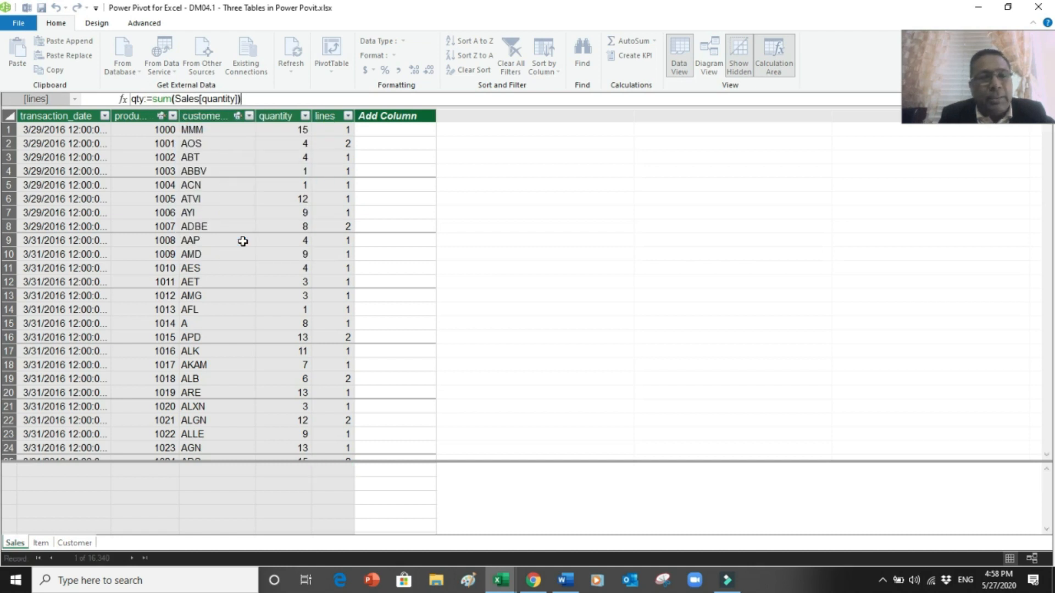
{"action": "key", "text": "Return"}
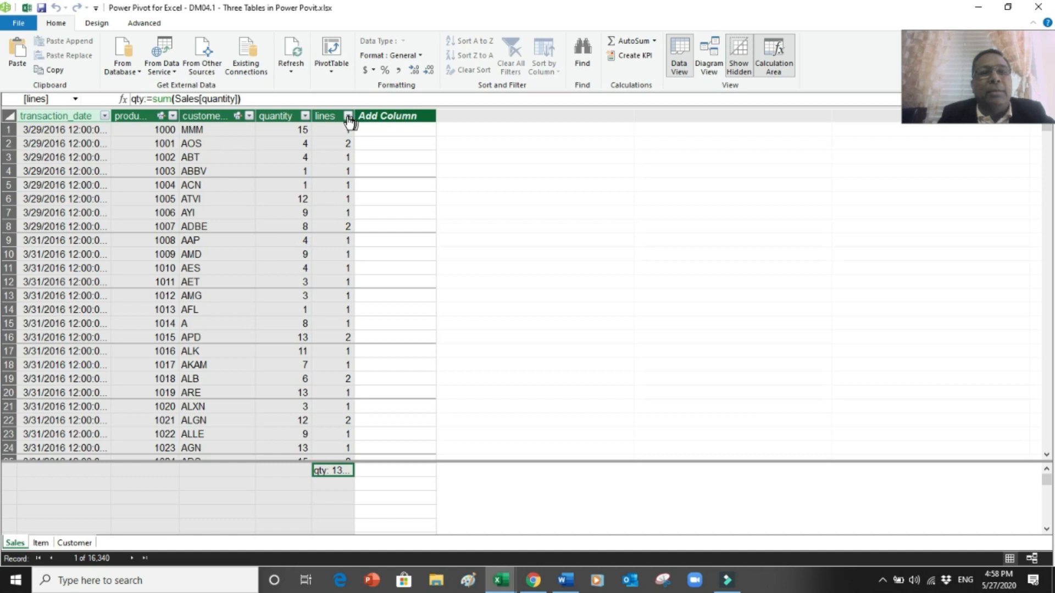
- Widen the lines column to fit the qty measure and format the measure as a decimal number with thousands separators
{"action": "left_click_drag", "start_coordinate": [353, 113], "coordinate": [490, 139]}
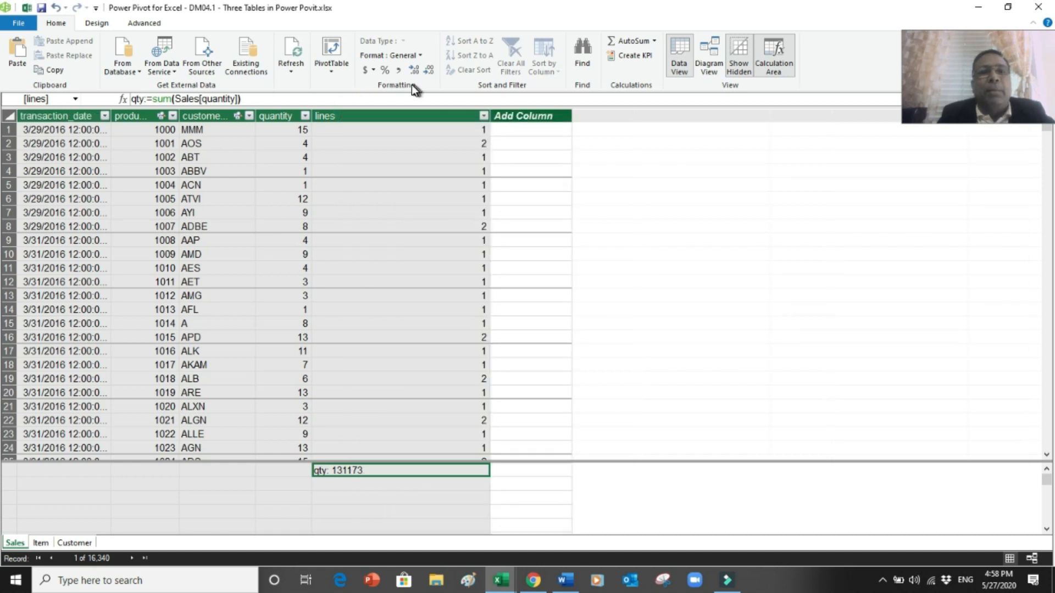
{"action": "left_click", "coordinate": [397, 71]}
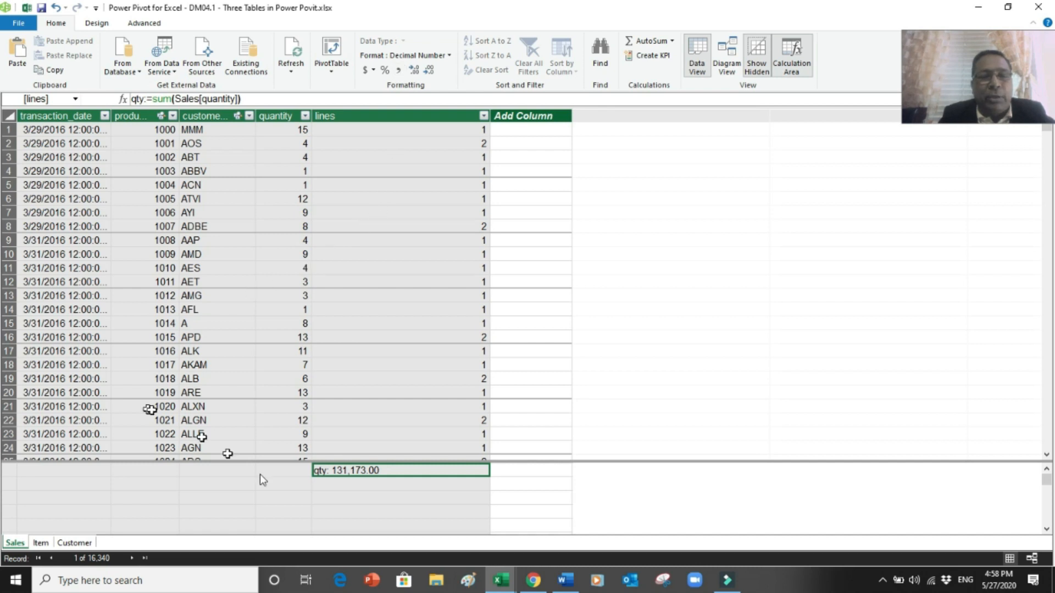
{"action": "left_click", "coordinate": [326, 482]}
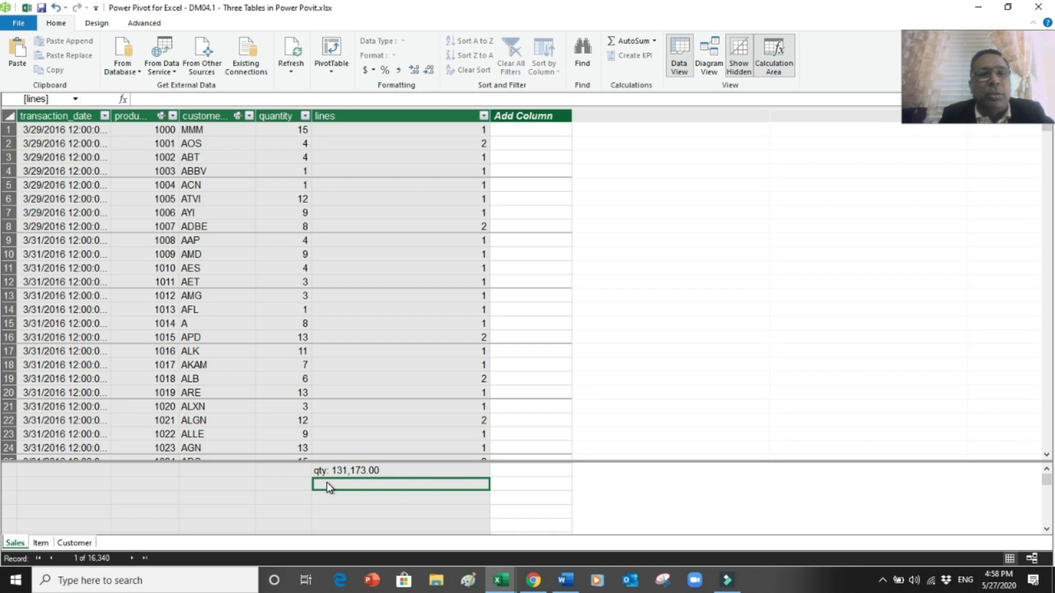
- Check the Item table's price column and create the measure sp:=sum('Item'[seling_price]) below qty in the Sales table's calculation area
{"action": "left_click", "coordinate": [44, 543]}
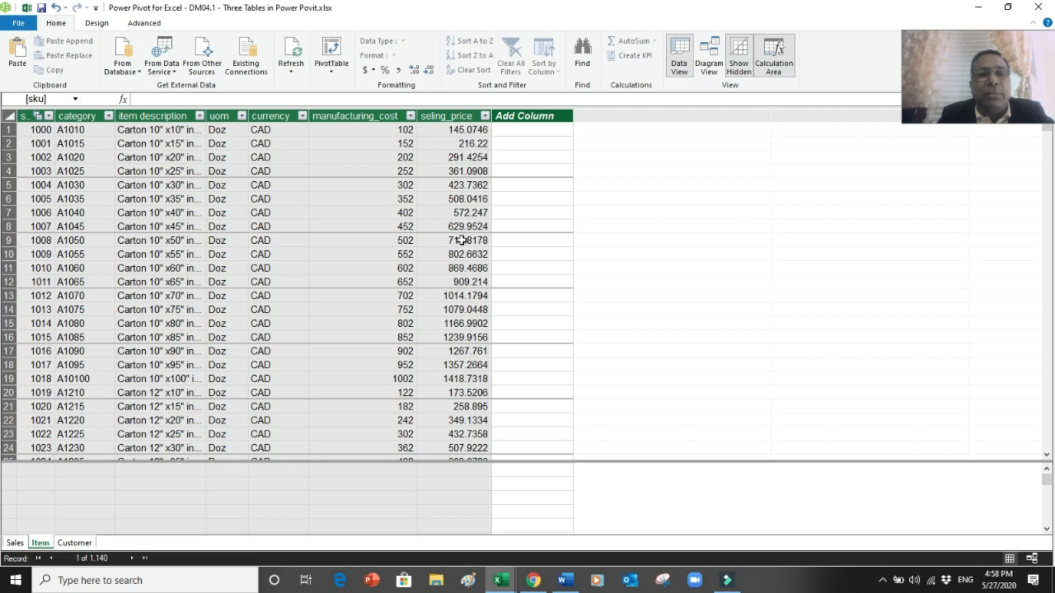
{"action": "left_click", "coordinate": [13, 544]}
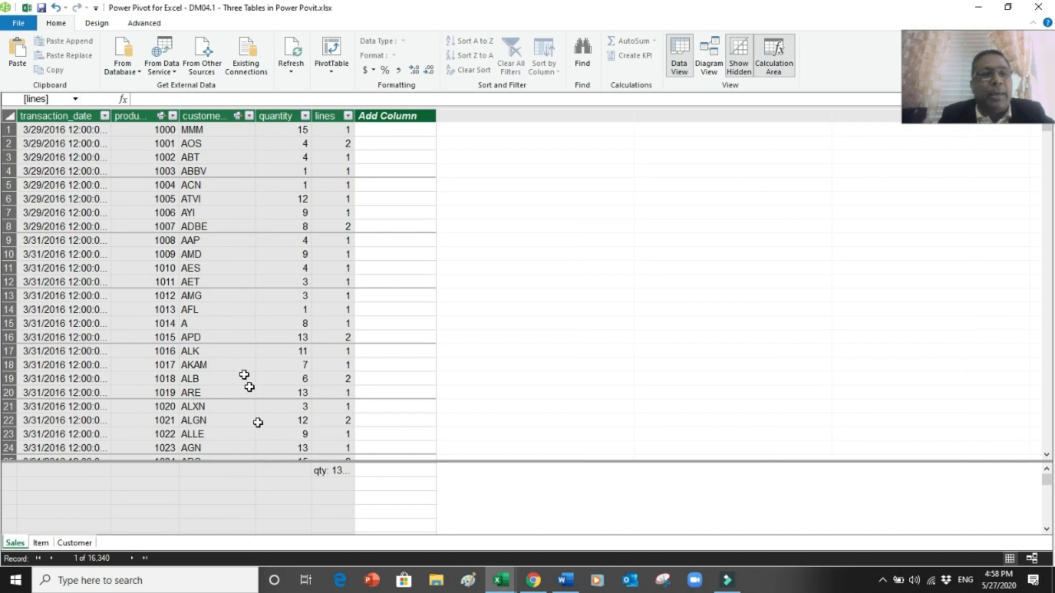
{"action": "left_click", "coordinate": [162, 99]}
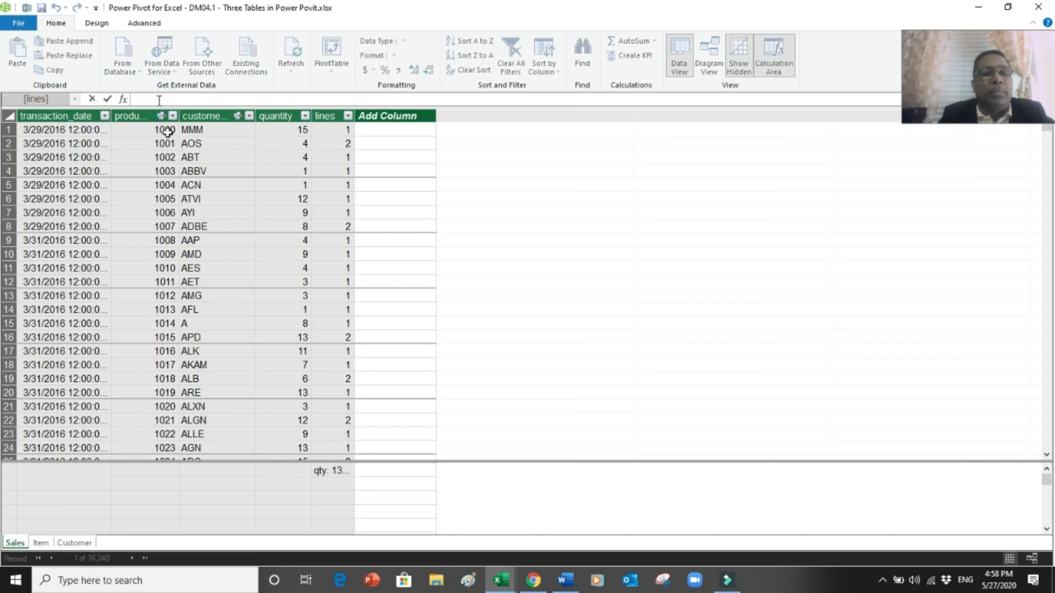
{"action": "left_click", "coordinate": [331, 484]}
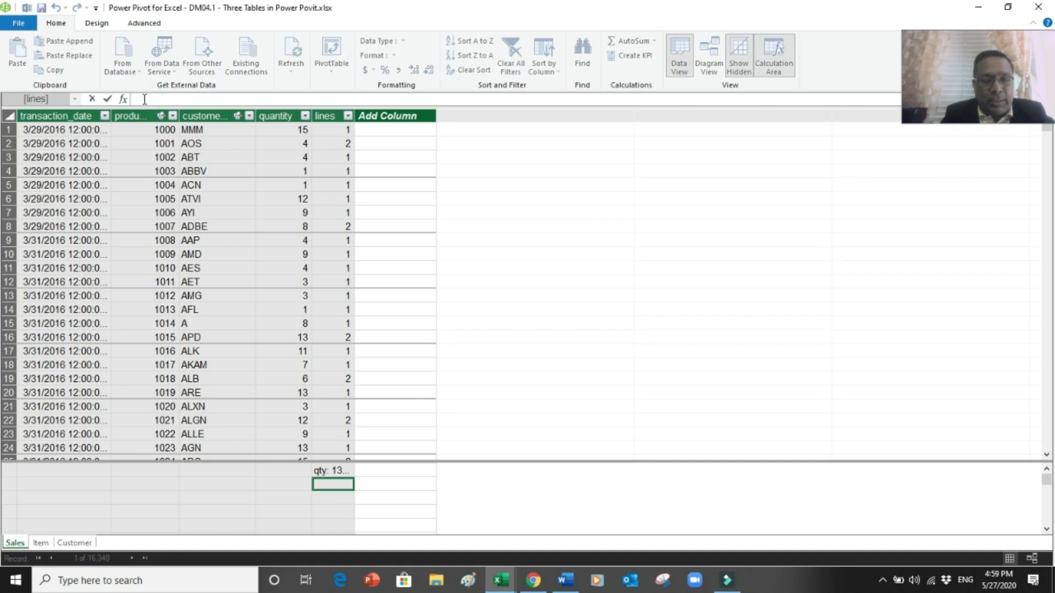
{"action": "type", "text": "sp"}
{"action": "key", "text": "ctrl+a"}
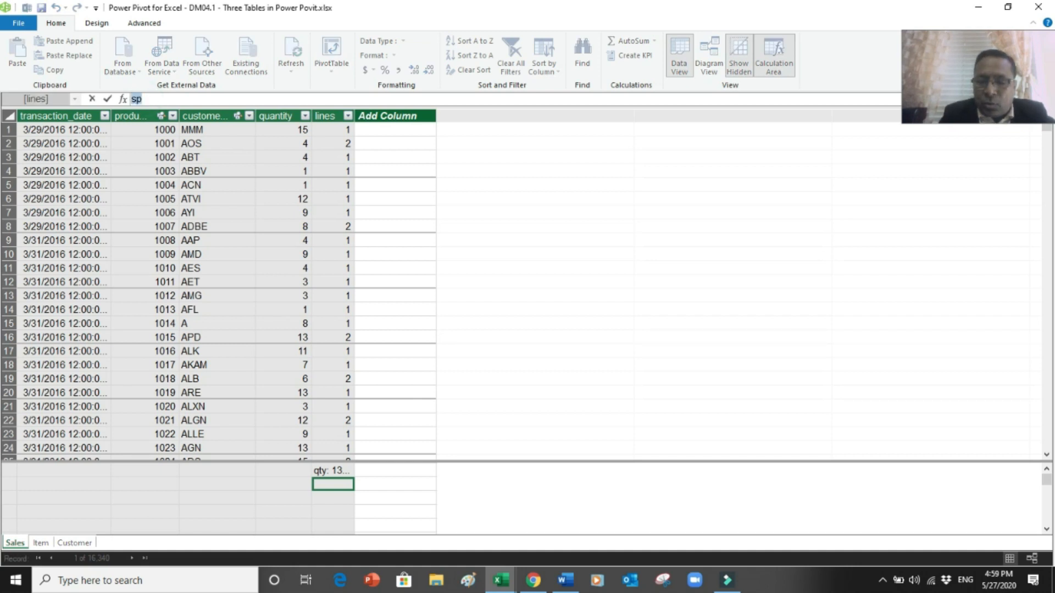
{"action": "type", "text": "::"}
{"action": "key", "text": "BackSpace"}
{"action": "key", "text": "BackSpace"}
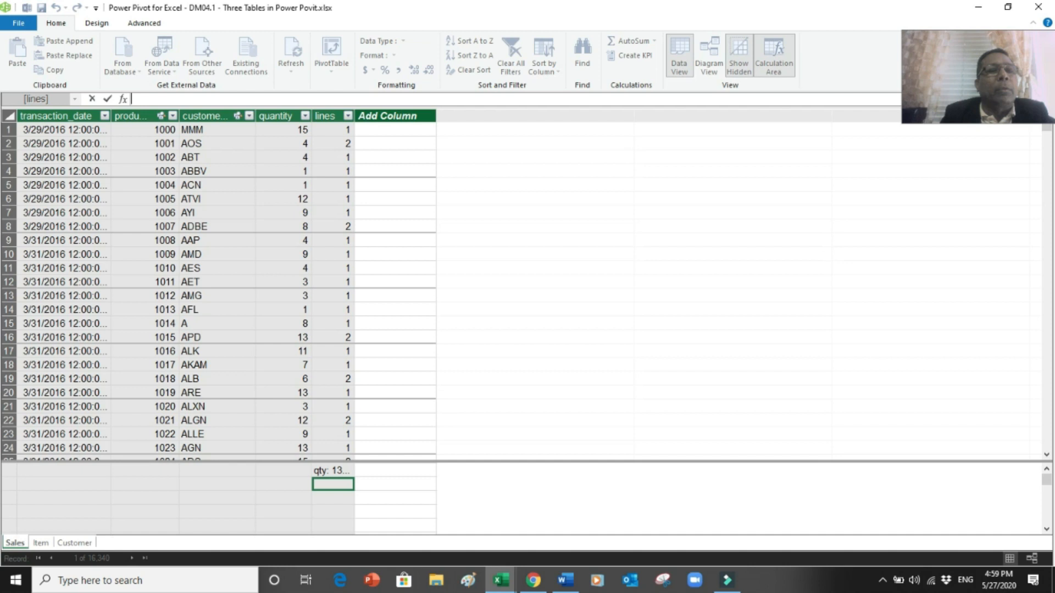
{"action": "type", "text": "sp"}
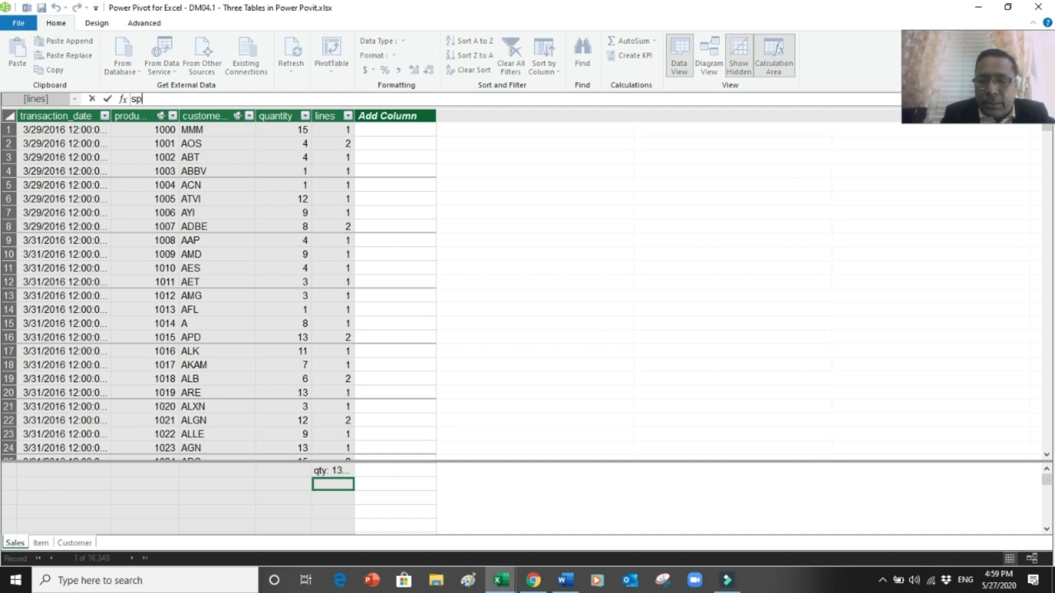
{"action": "type", "text": "."}
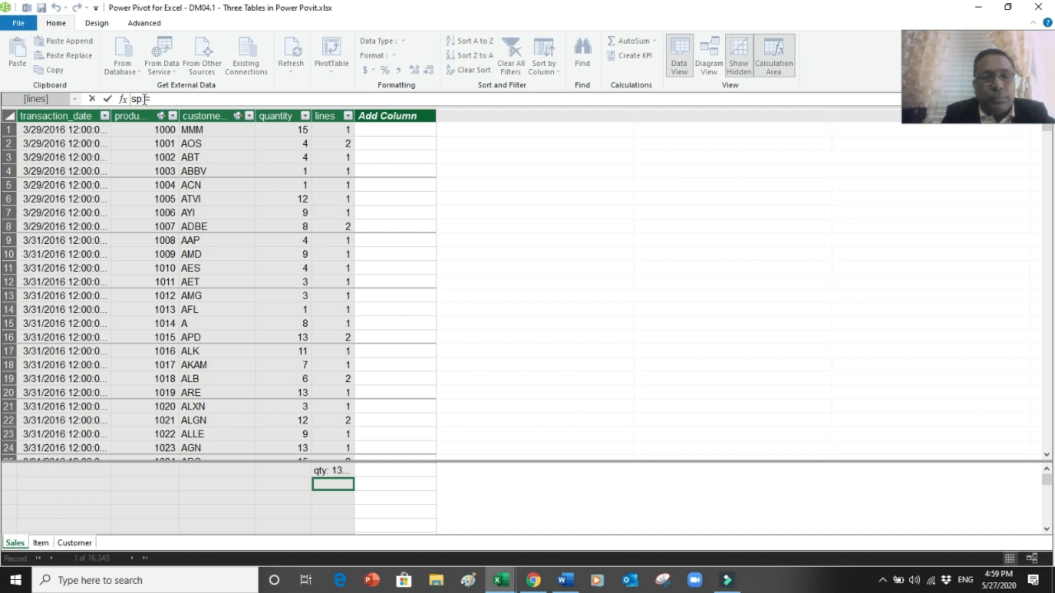
{"action": "type", "text": "=sum"}
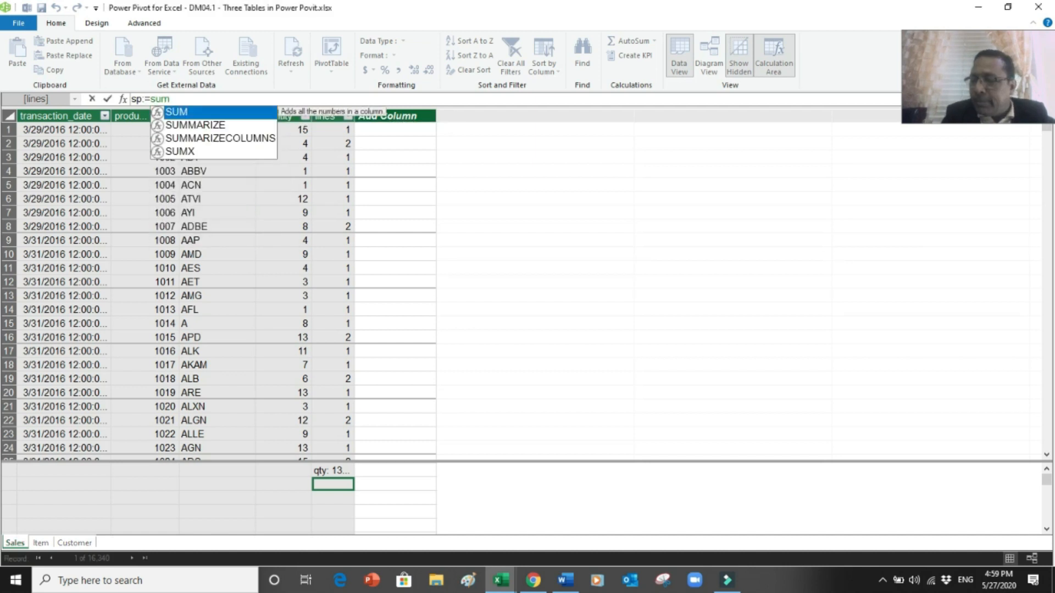
{"action": "type", "text": "("}
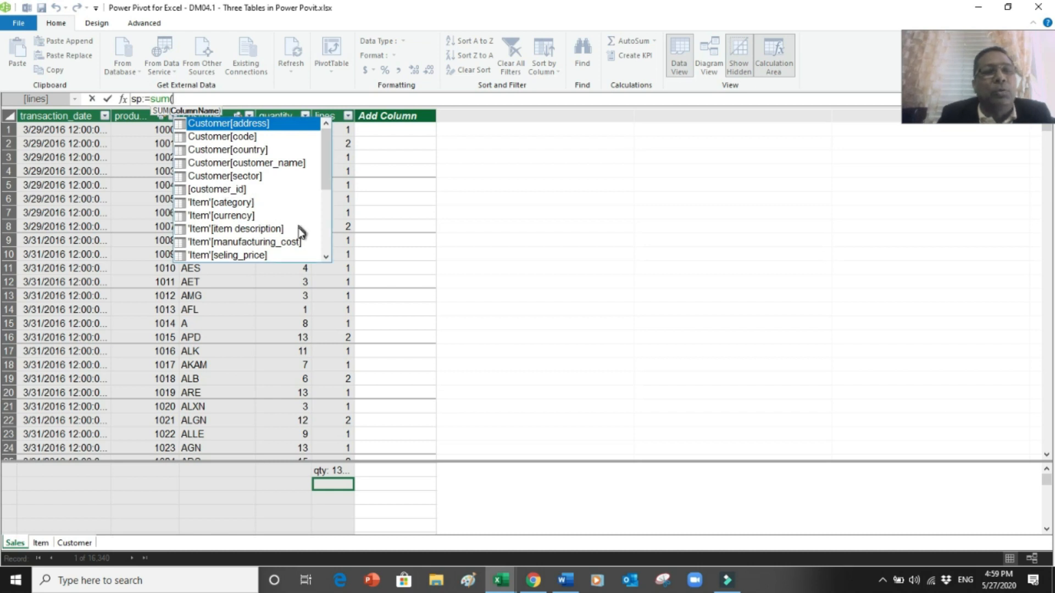
{"action": "double_click", "coordinate": [264, 255]}
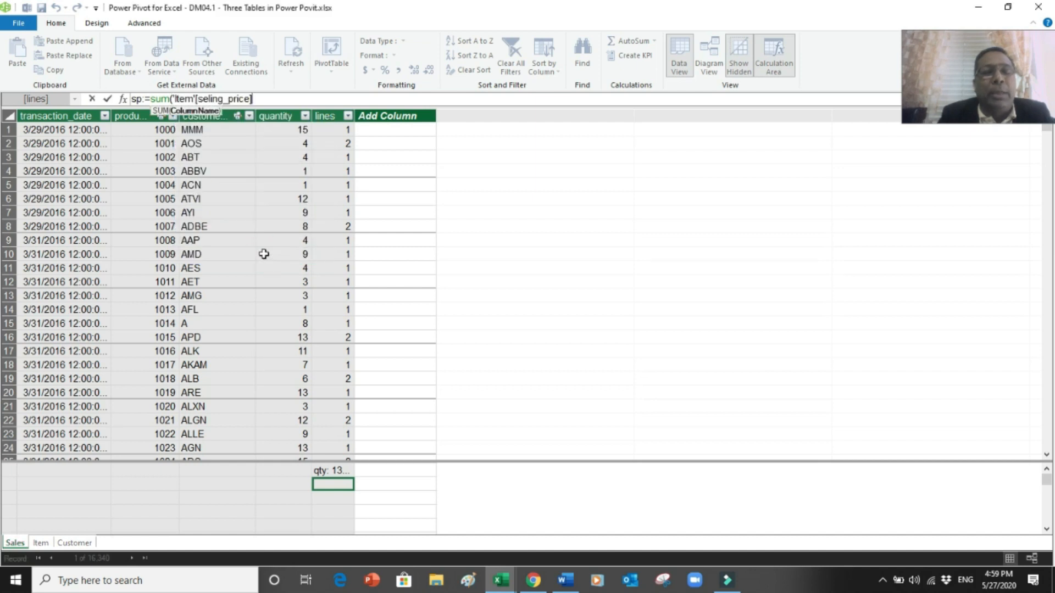
{"action": "type", "text": ")"}
{"action": "key", "text": "Return"}
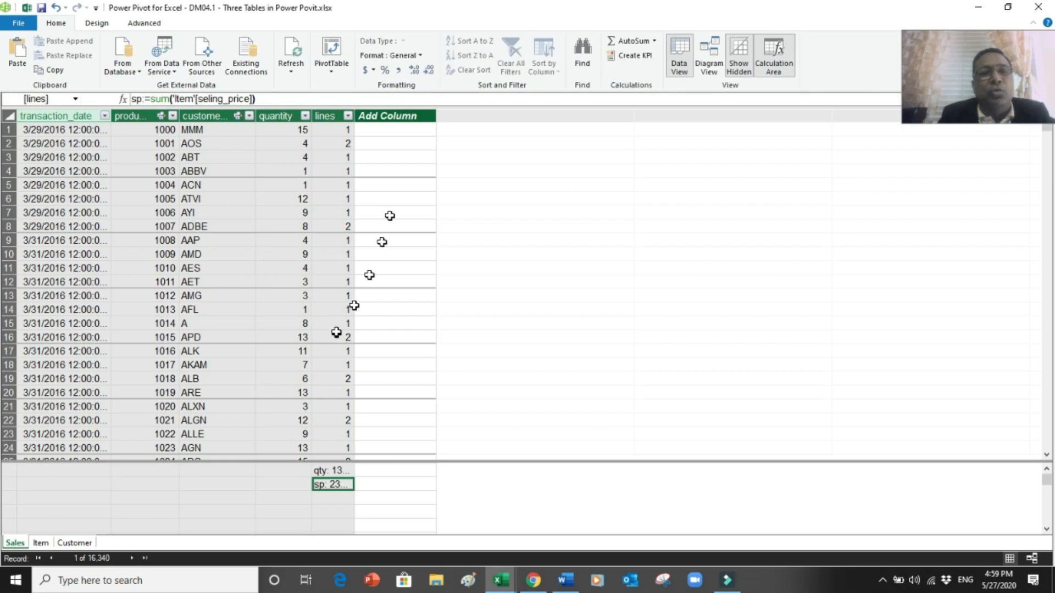
- Widen the lines column and format the sp measure as a decimal number with thousands separators
{"action": "left_click_drag", "start_coordinate": [354, 116], "coordinate": [435, 141]}
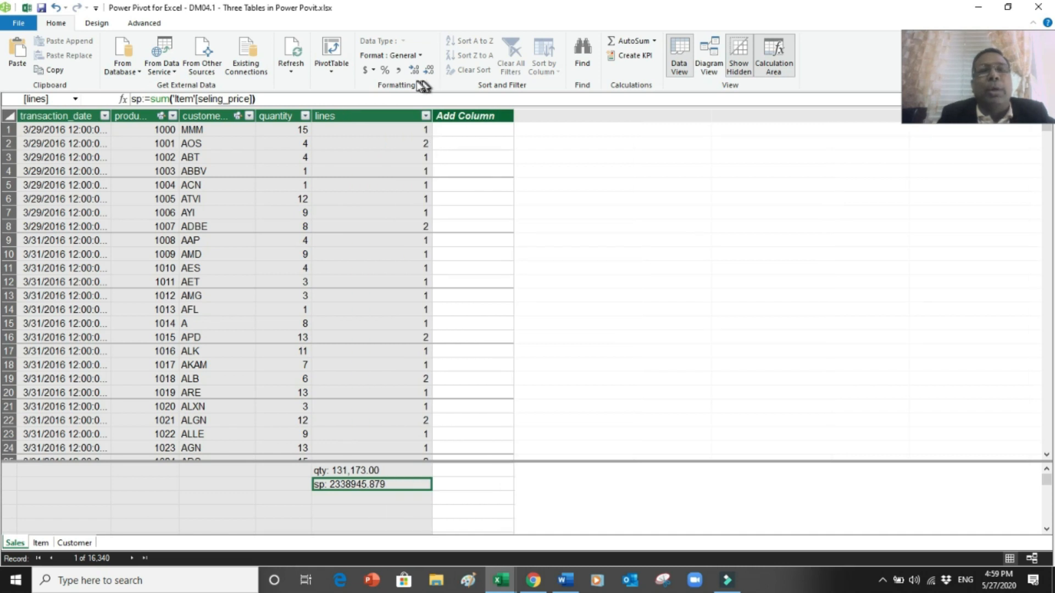
{"action": "left_click", "coordinate": [399, 71]}
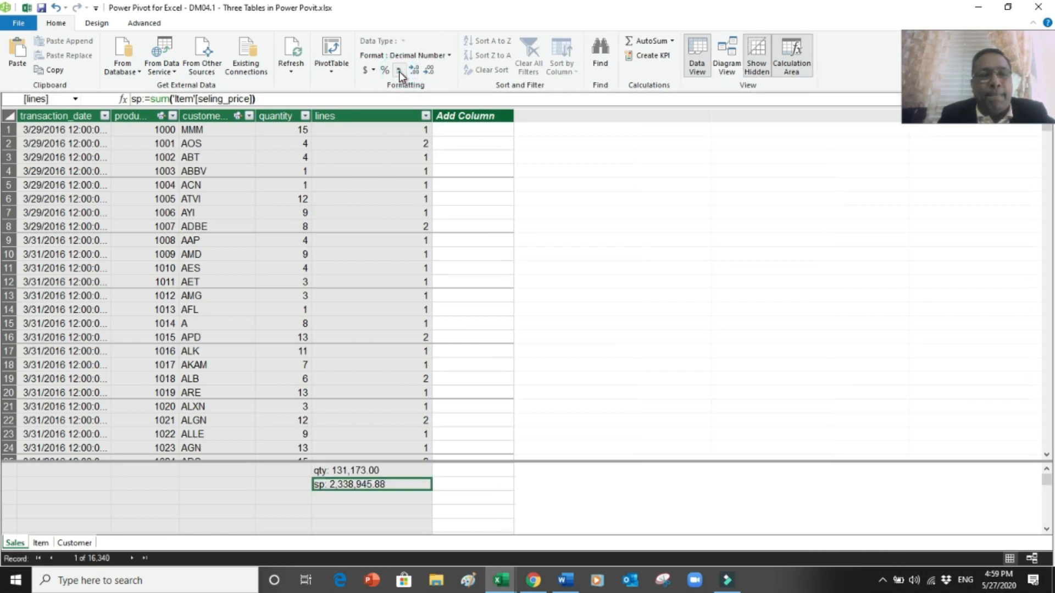
{"action": "left_click", "coordinate": [334, 498]}
- Check the Item table's cost column, create the measure mc:=sum('Item'[manufacturing_cost]) below sp in the Sales table, and widen the lines column
{"action": "left_click", "coordinate": [40, 543]}
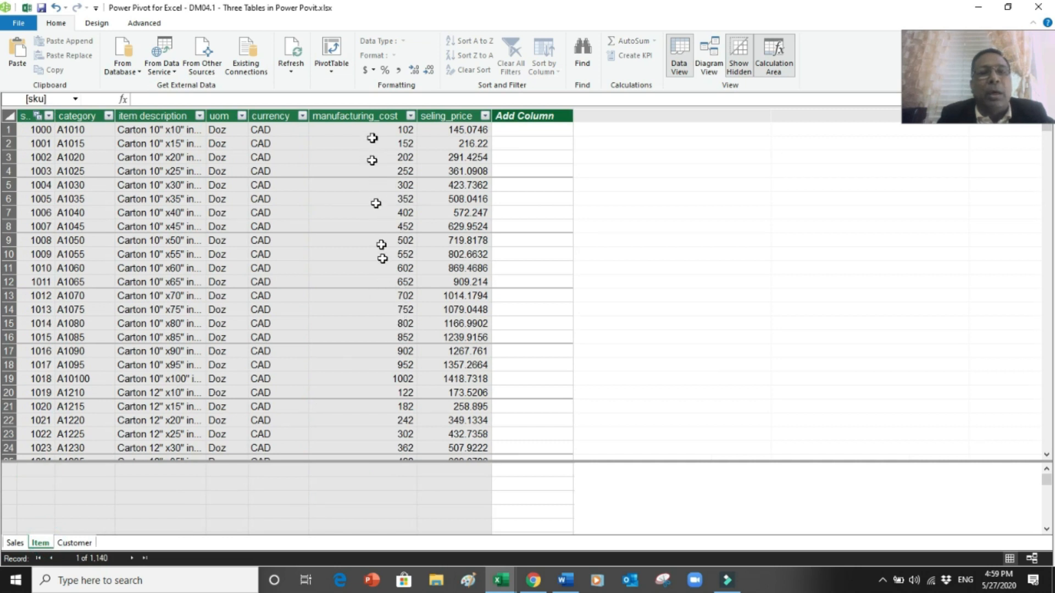
{"action": "left_click", "coordinate": [15, 543]}
{"action": "left_click", "coordinate": [335, 498]}
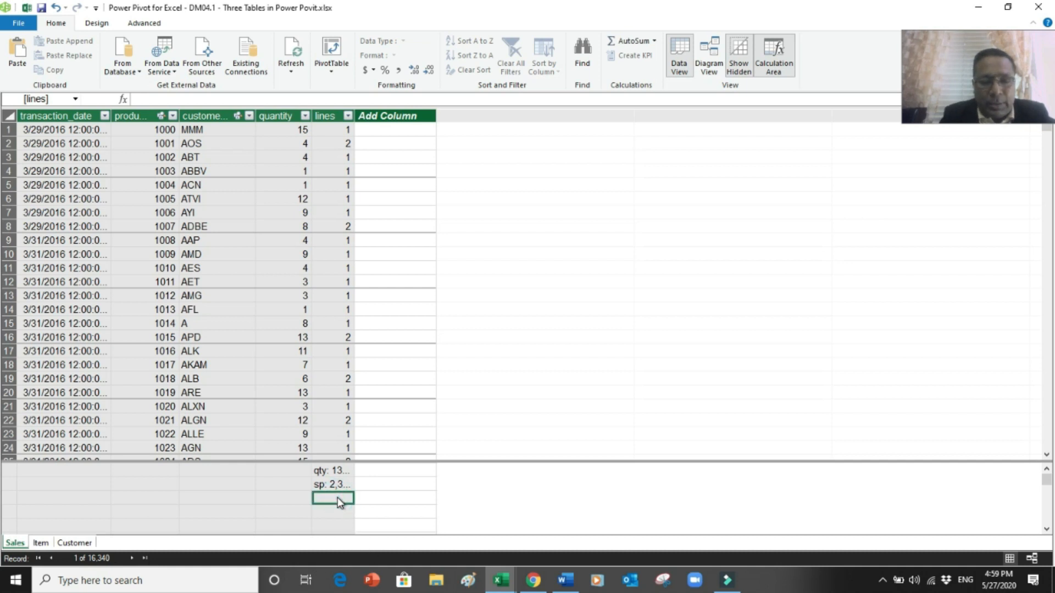
{"action": "type", "text": "mc:"}
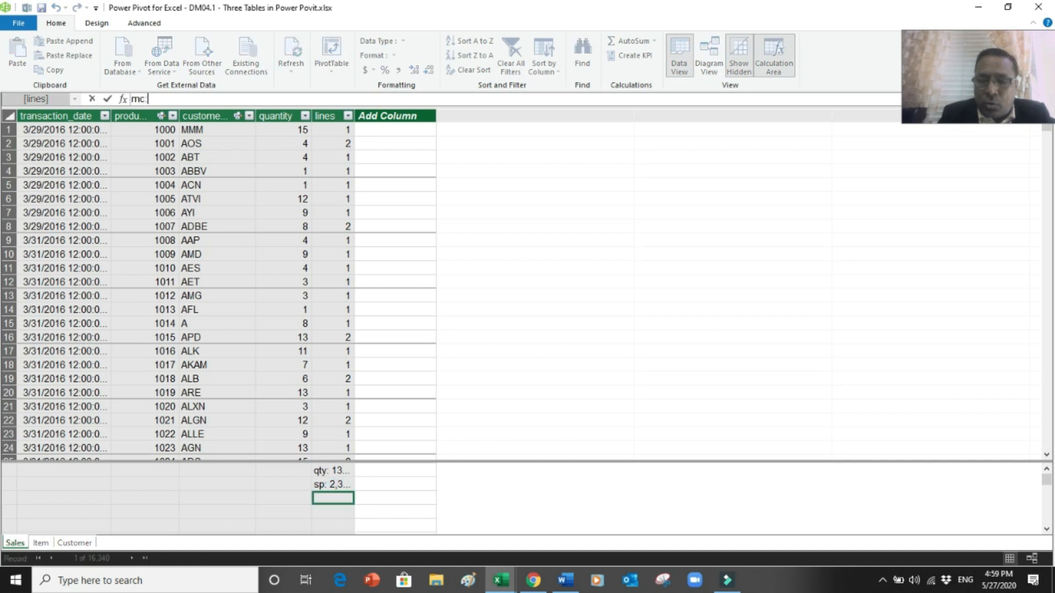
{"action": "type", "text": "=sum("}
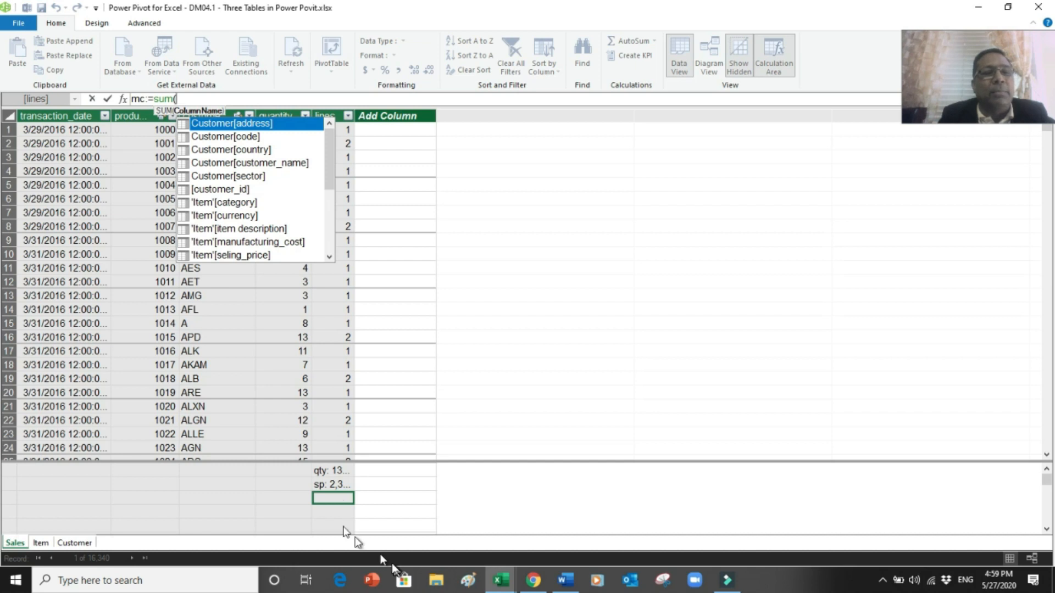
{"action": "left_click", "coordinate": [280, 243]}
{"action": "double_click", "coordinate": [279, 242]}
{"action": "type", "text": ")"}
{"action": "key", "text": "Return"}
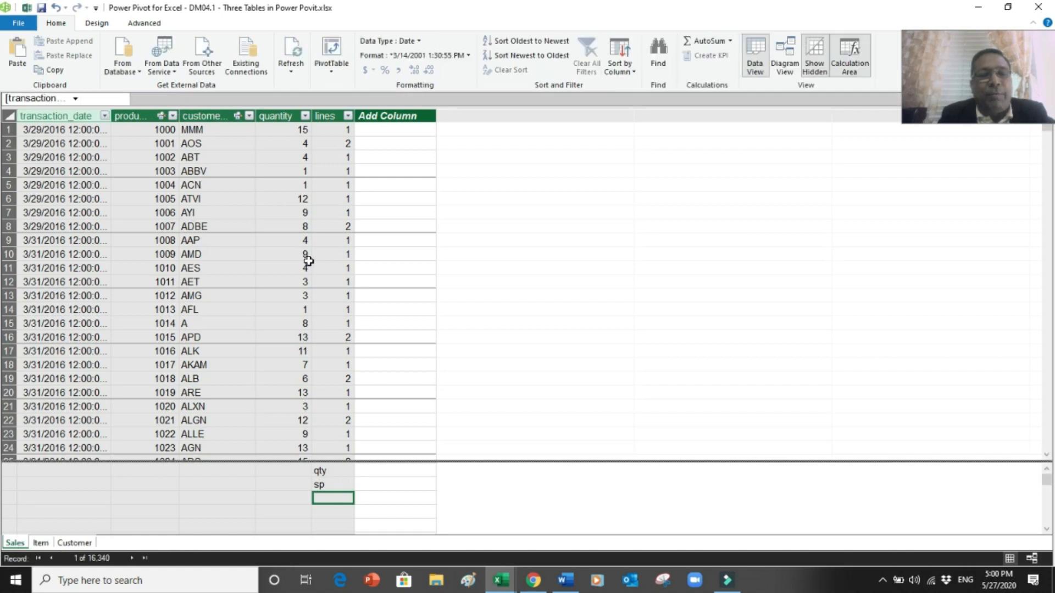
{"action": "left_click_drag", "start_coordinate": [355, 116], "coordinate": [512, 130]}
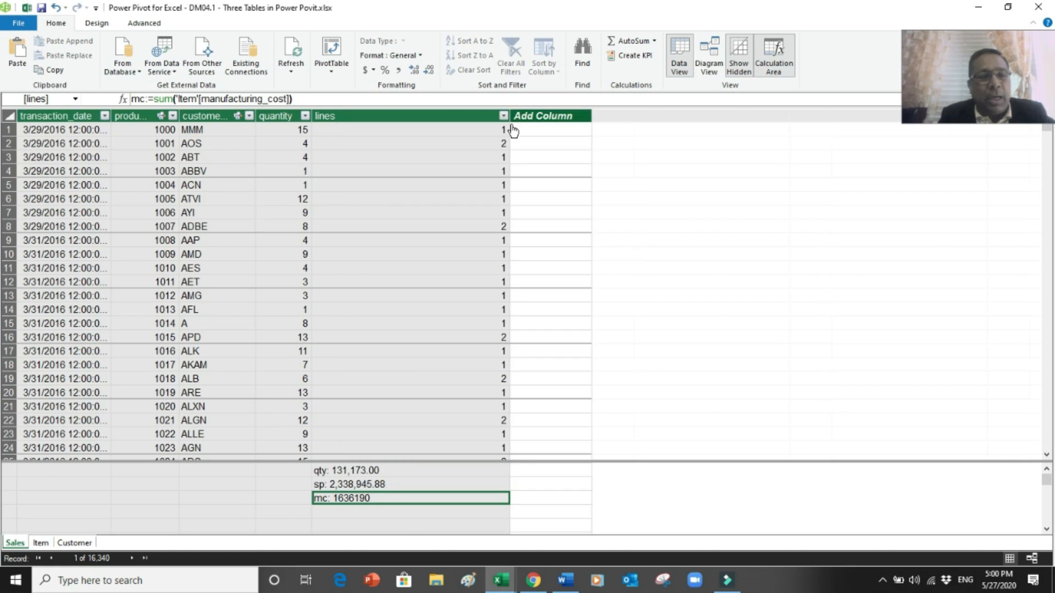
- Create the measure rev:=[qty]*[sp] in the first calculation cell under the quantity column and widen that column to fit it
{"action": "left_click", "coordinate": [264, 471]}
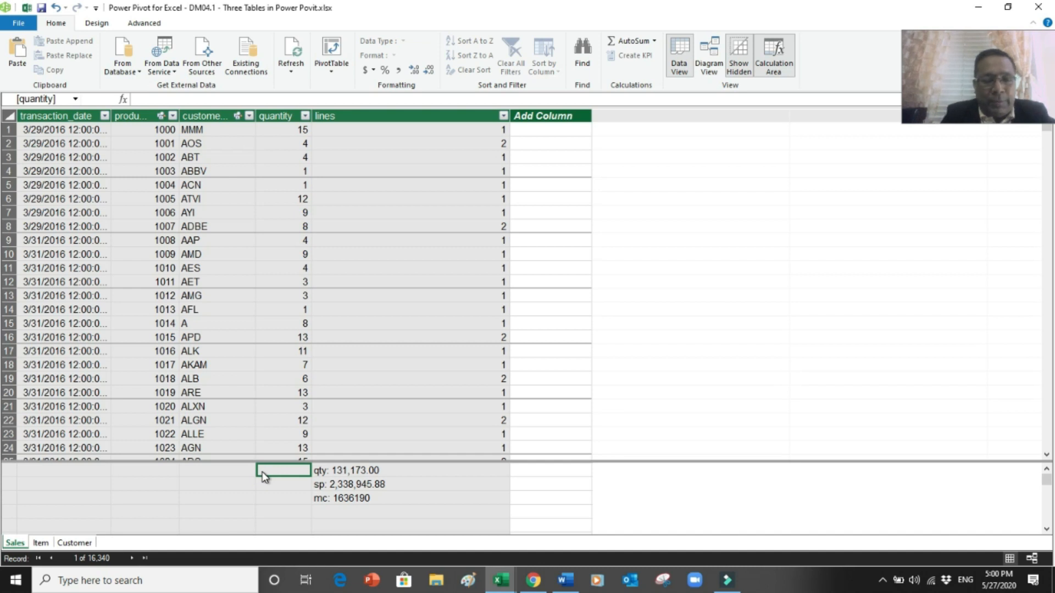
{"action": "type", "text": "rev"}
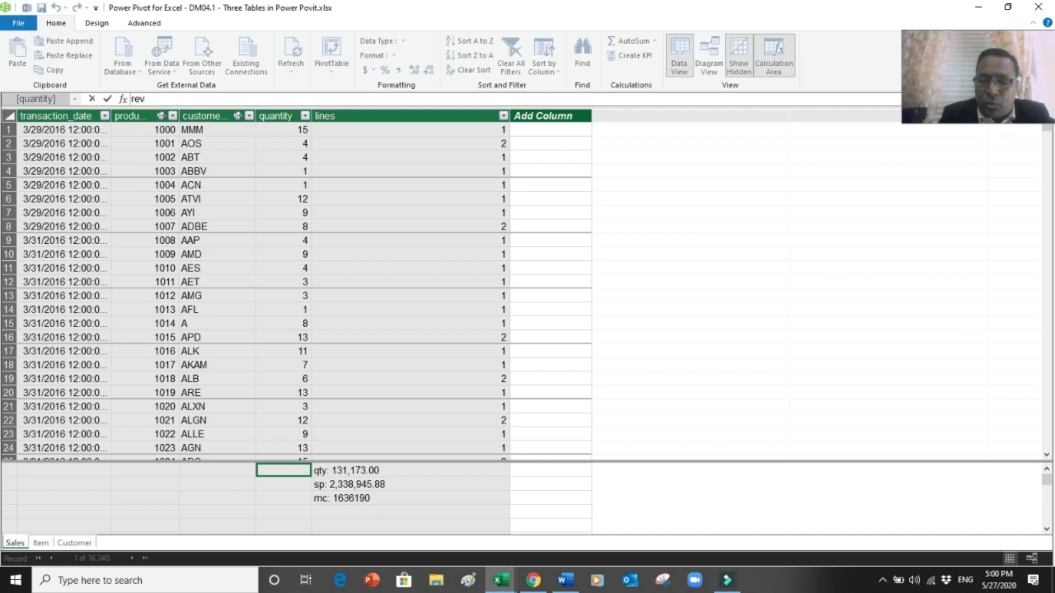
{"action": "type", "text": ":="}
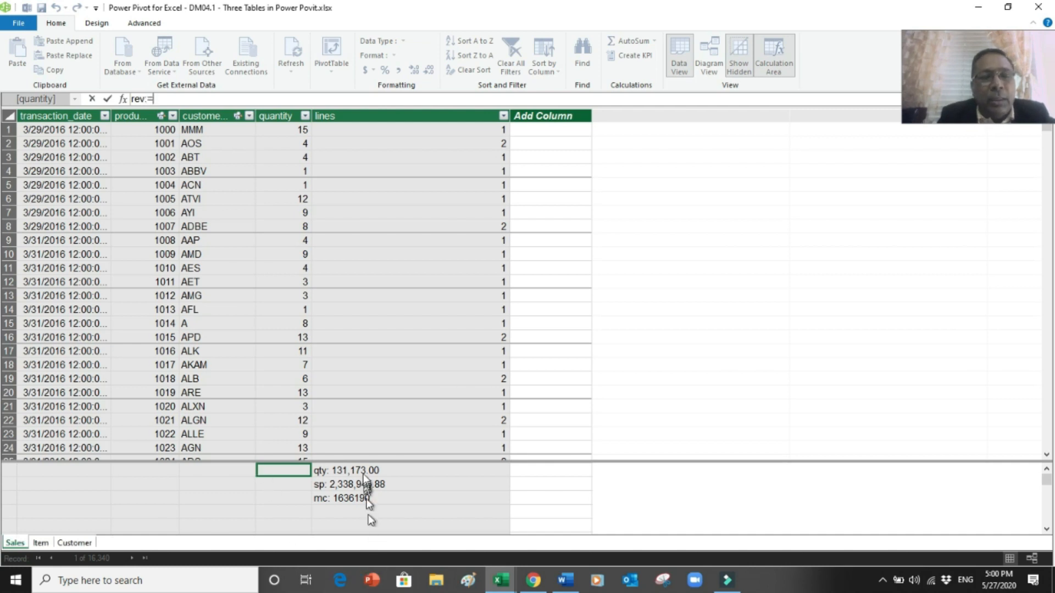
{"action": "type", "text": "[qty]*"}
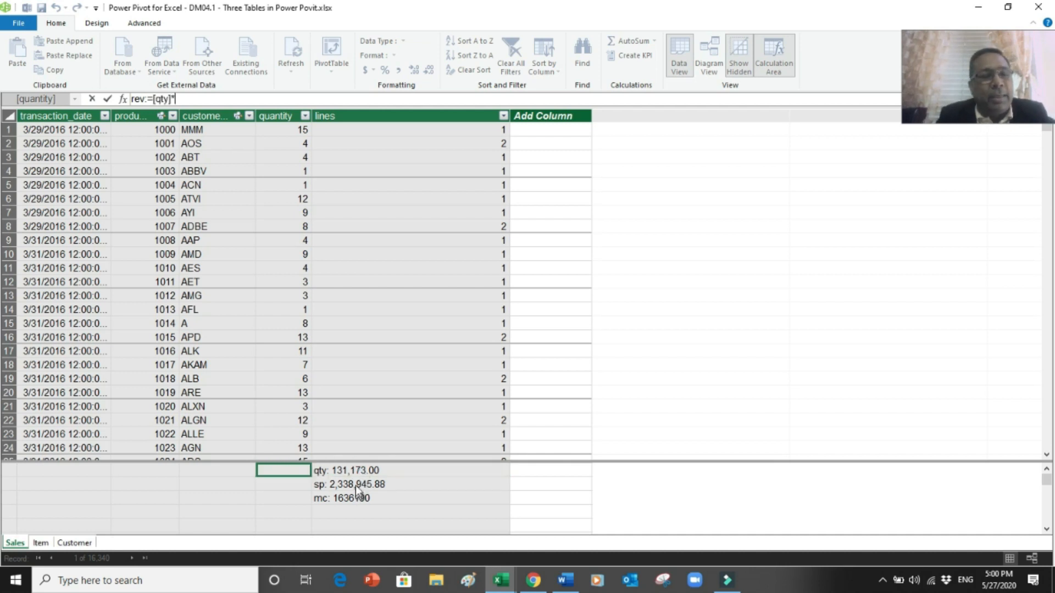
{"action": "type", "text": "[sp]"}
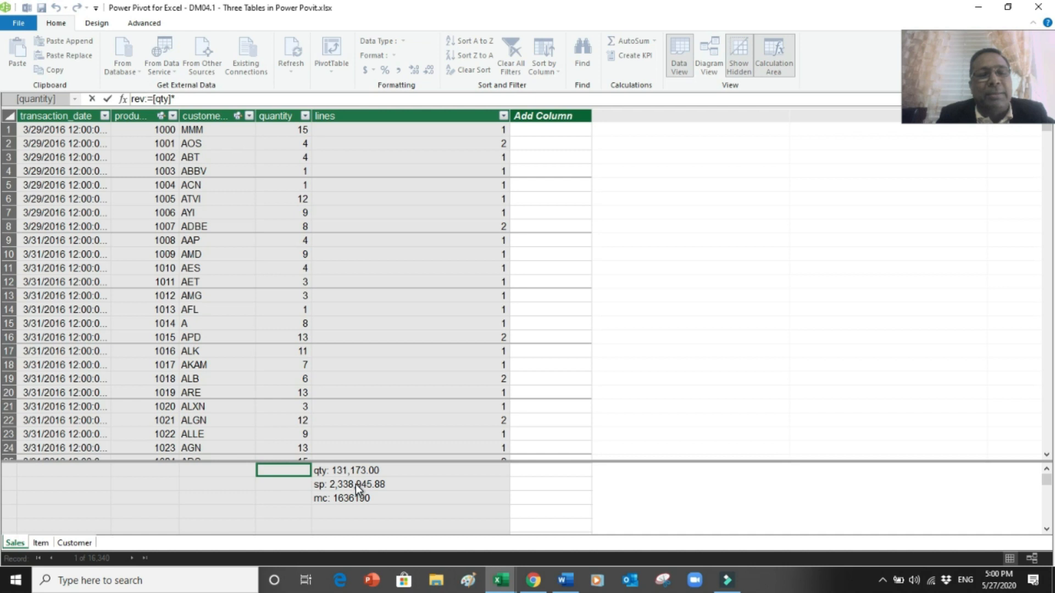
{"action": "key", "text": "Return"}
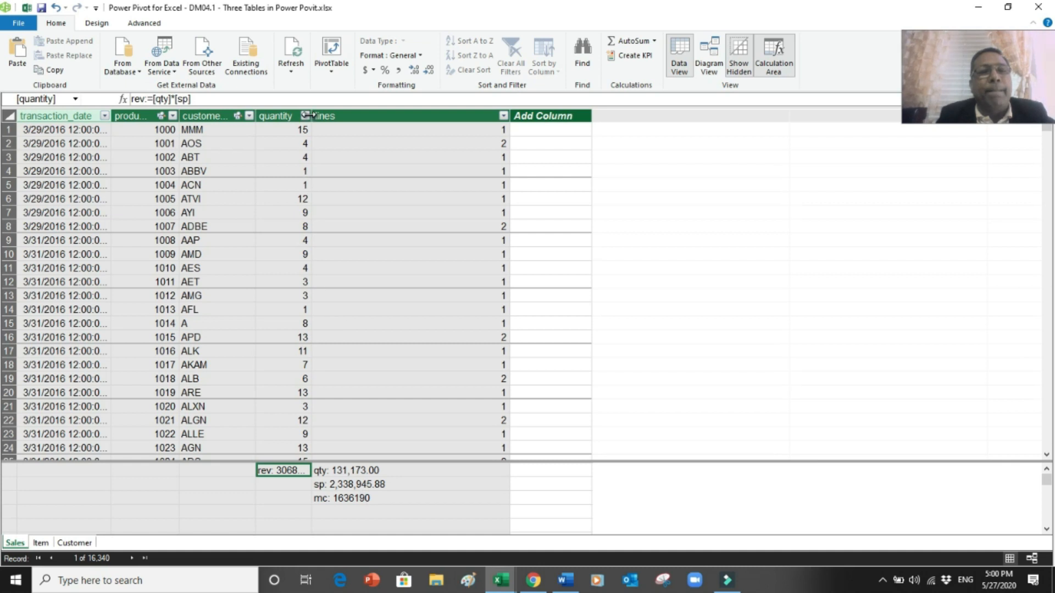
{"action": "left_click_drag", "start_coordinate": [311, 116], "coordinate": [411, 112]}
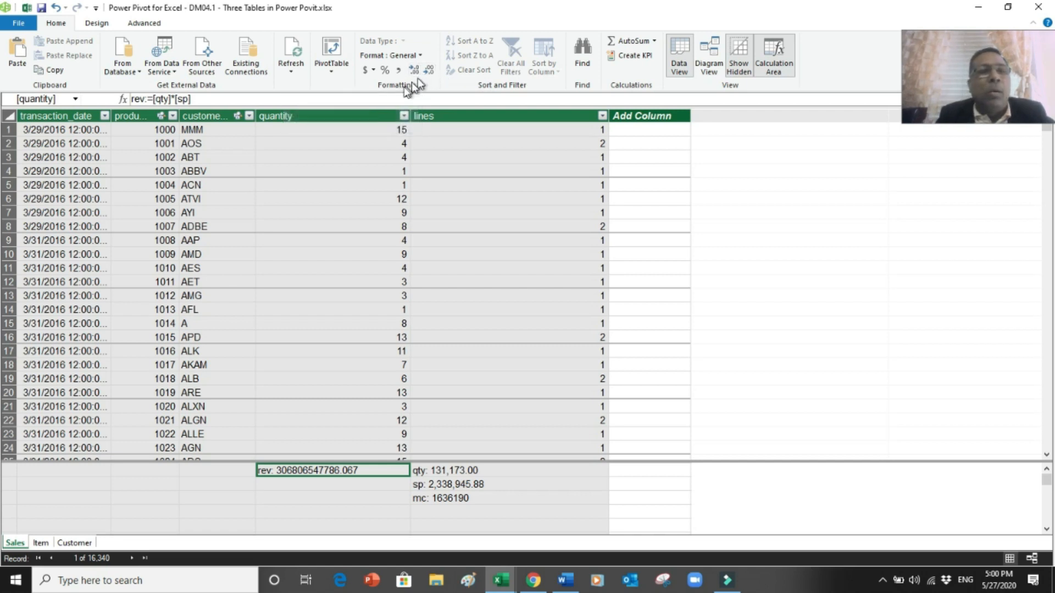
- Change the rev measure's formula to rev:=[qty]*[sp]/1000
{"action": "left_click", "coordinate": [211, 98]}
{"action": "type", "text": "/1000"}
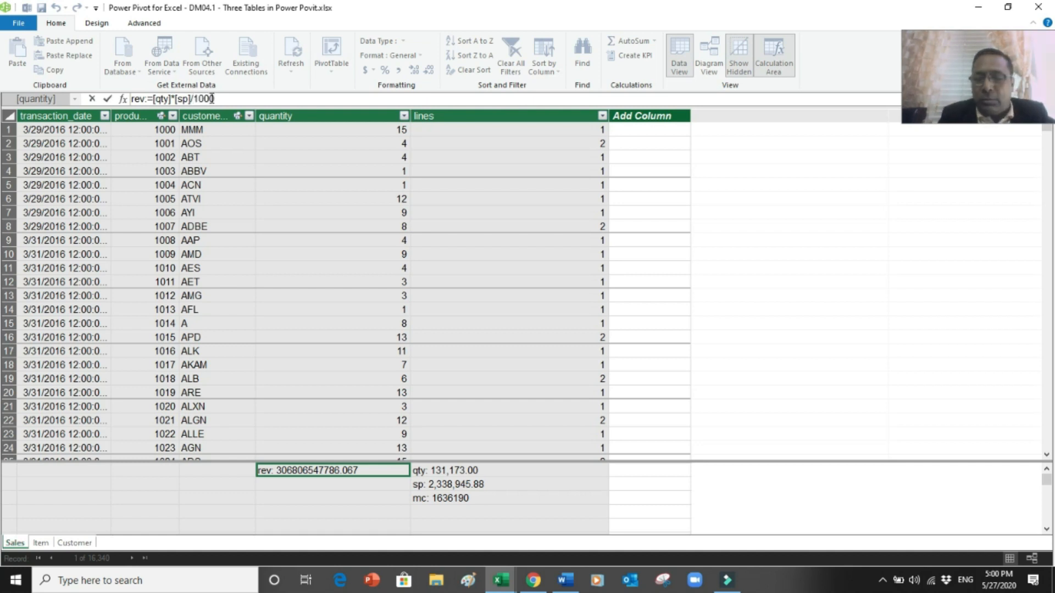
{"action": "key", "text": "Return"}
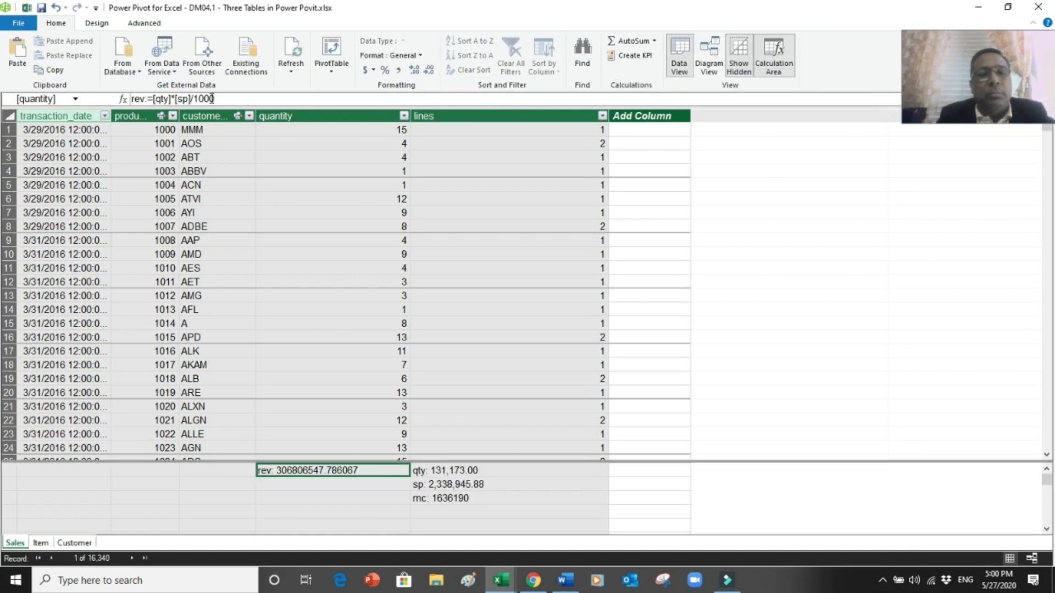
- Format the rev measure as a decimal number with thousands separators and no decimal places
{"action": "left_click", "coordinate": [399, 68]}
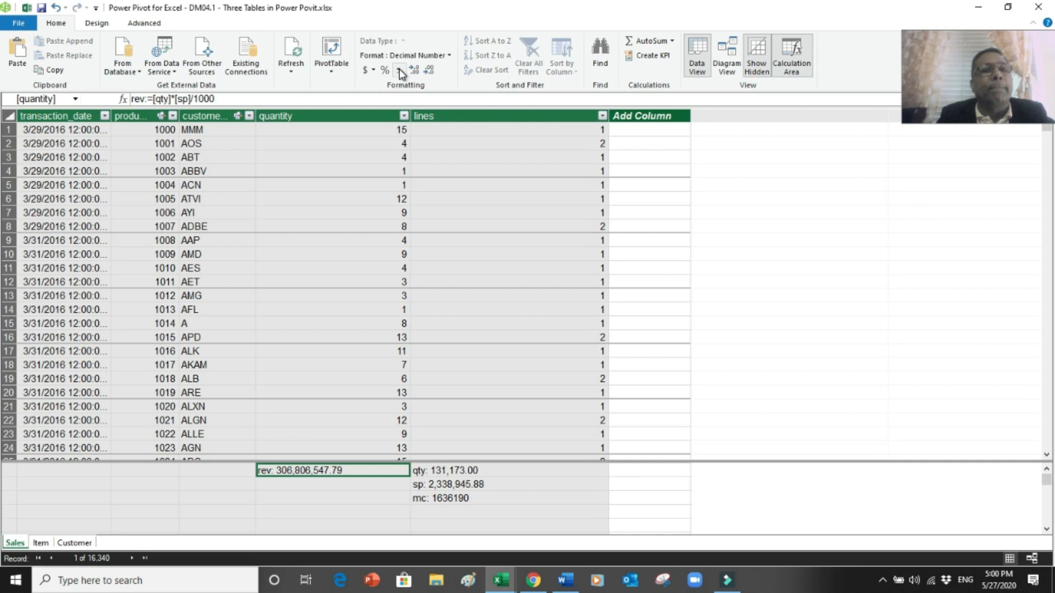
{"action": "left_click", "coordinate": [427, 70]}
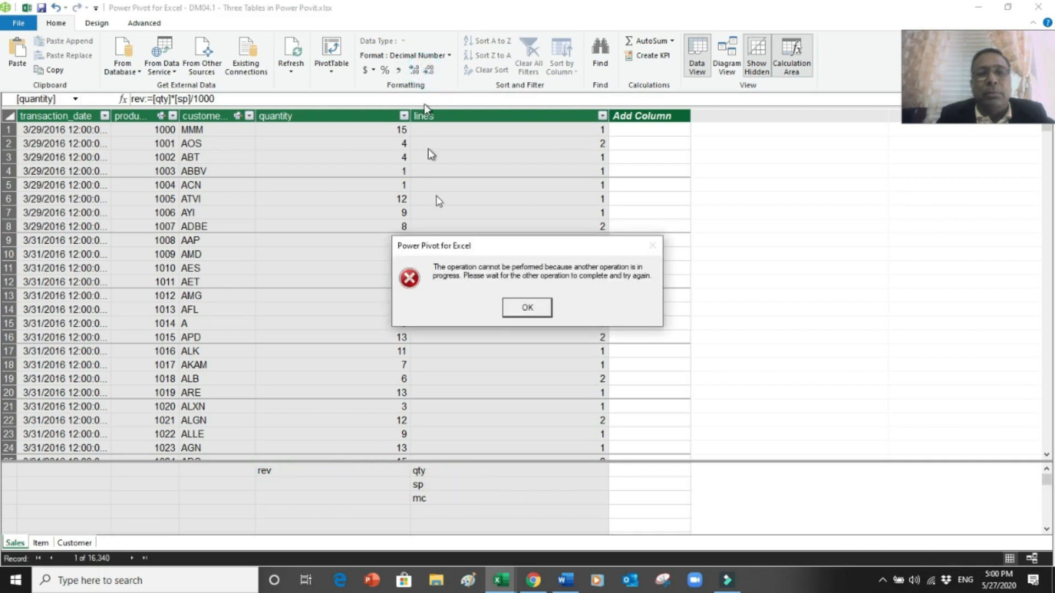
{"action": "left_click", "coordinate": [527, 307]}
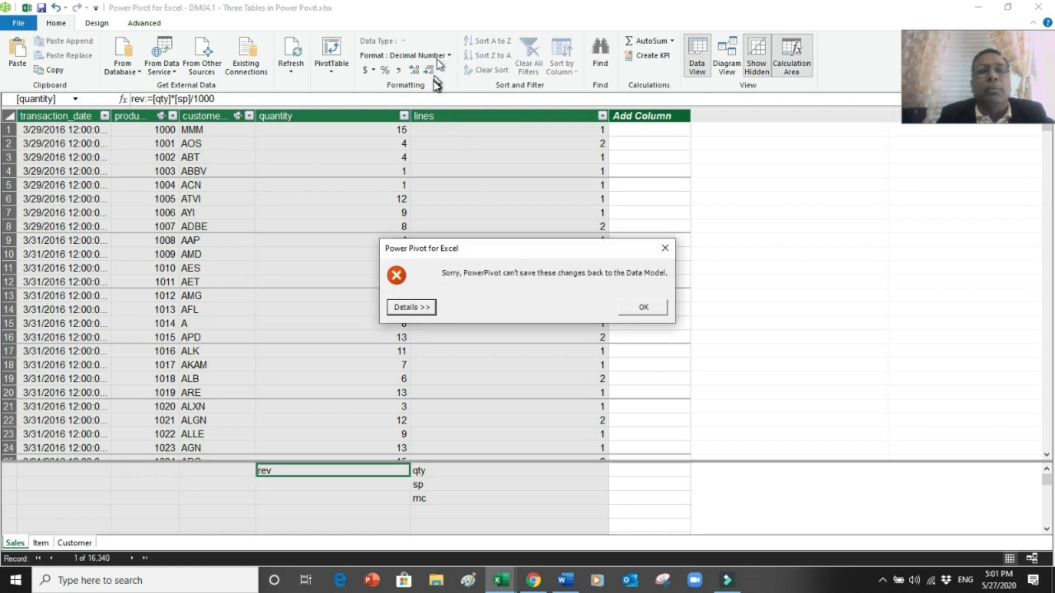
{"action": "left_click", "coordinate": [637, 308]}
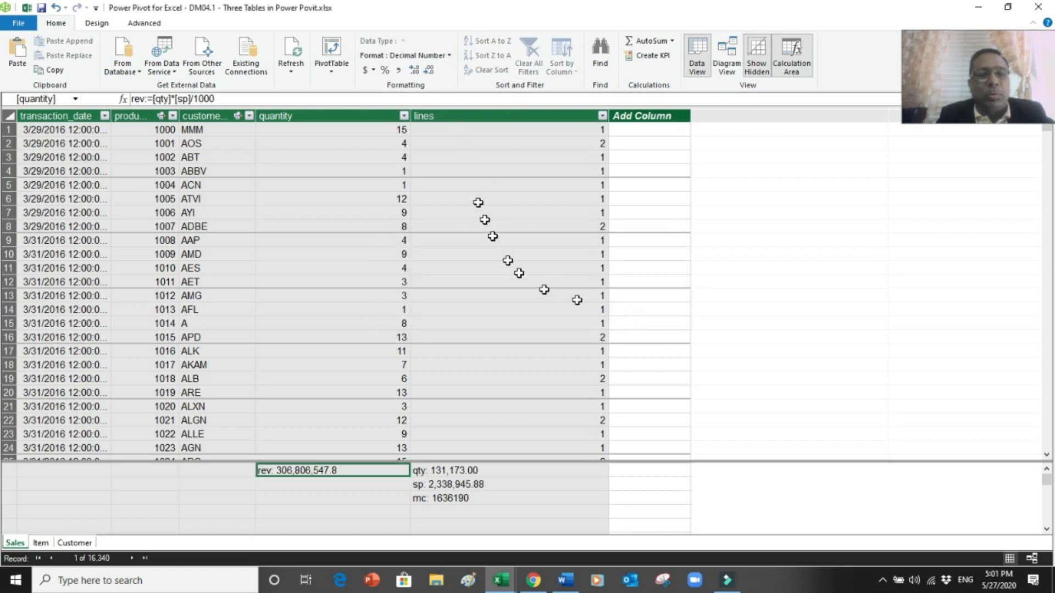
{"action": "left_click", "coordinate": [427, 71]}
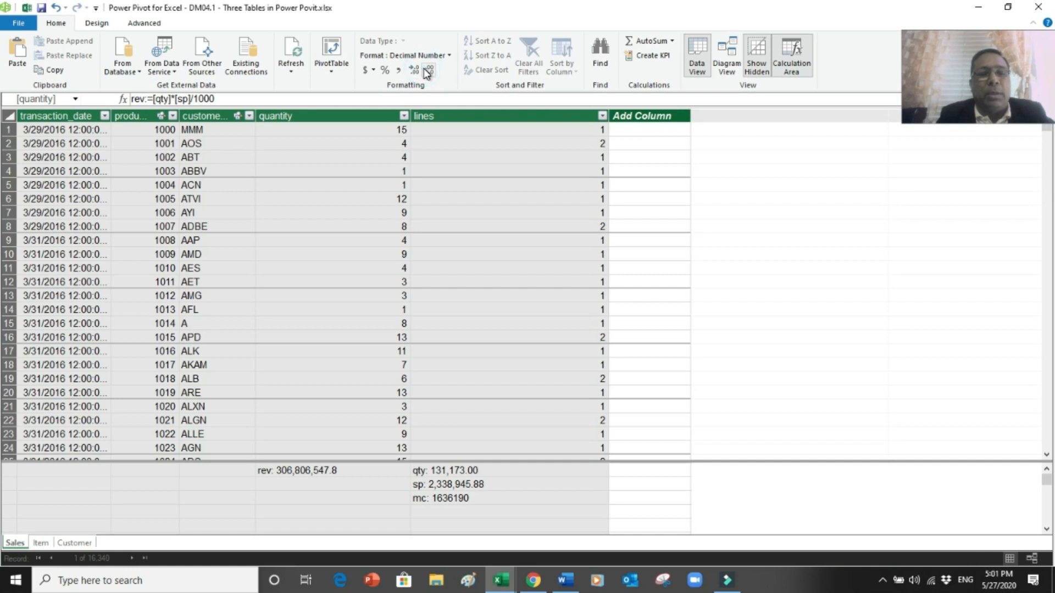
{"action": "left_click", "coordinate": [296, 484]}
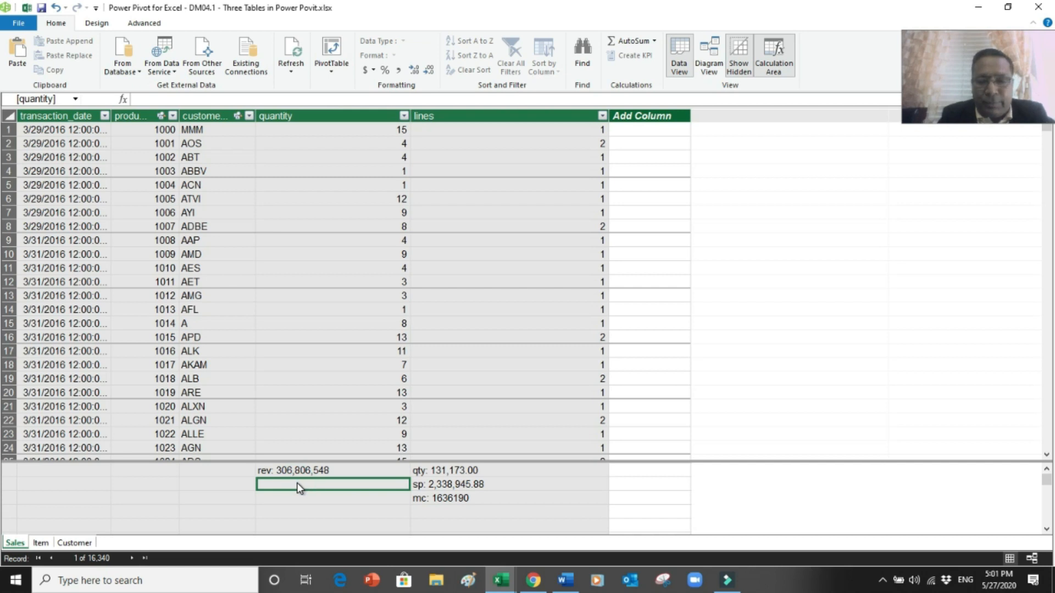
- Create the measure cogs:=[qty]*[mc]/1000 in the calculation cell below rev
{"action": "type", "text": "cogs:="}
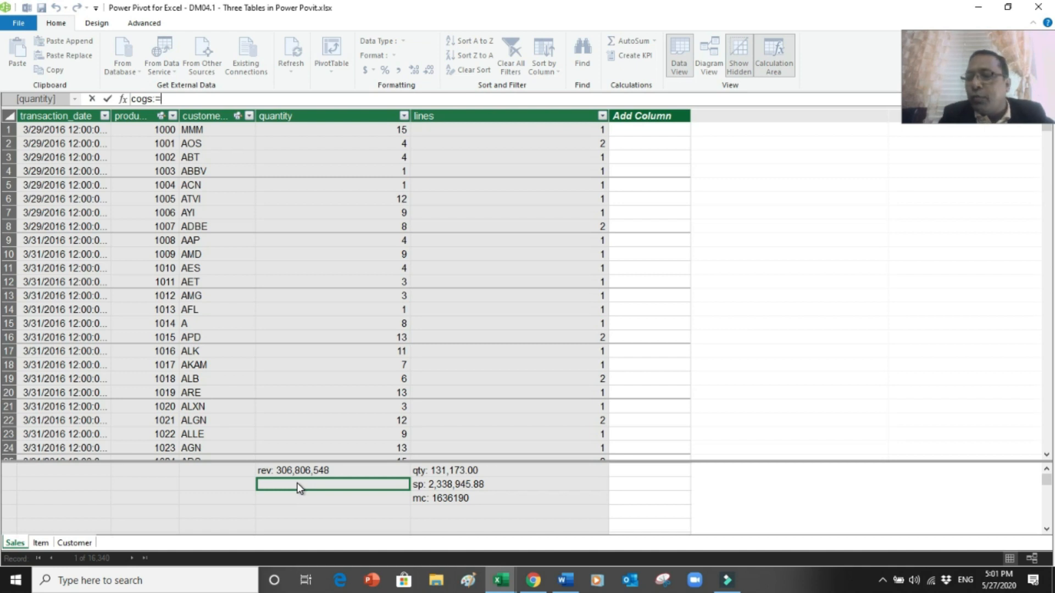
{"action": "left_click", "coordinate": [455, 470]}
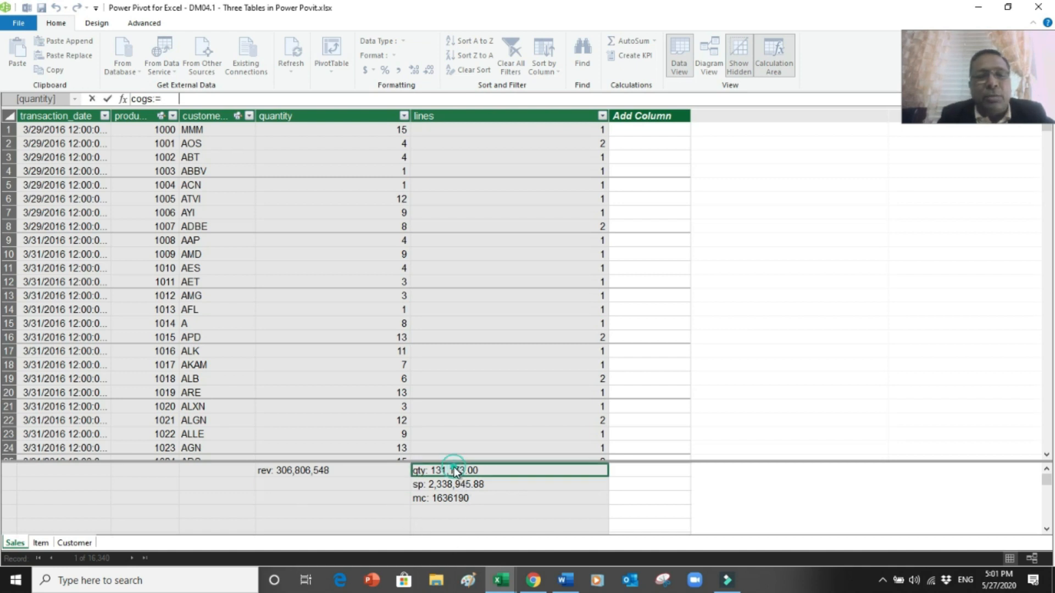
{"action": "key", "text": "Return"}
{"action": "type", "text": "*"}
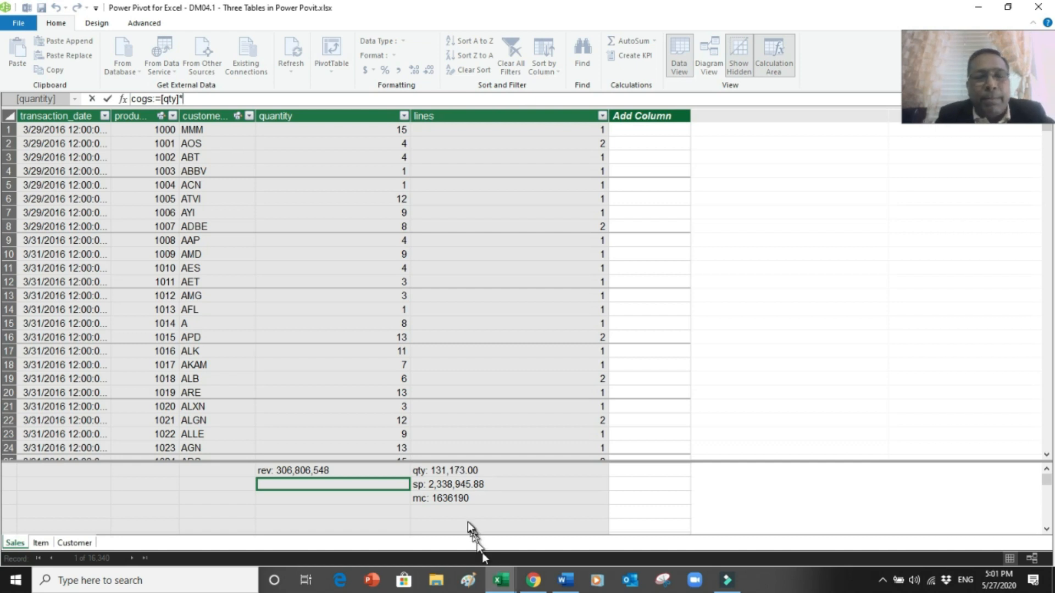
{"action": "left_click", "coordinate": [454, 497]}
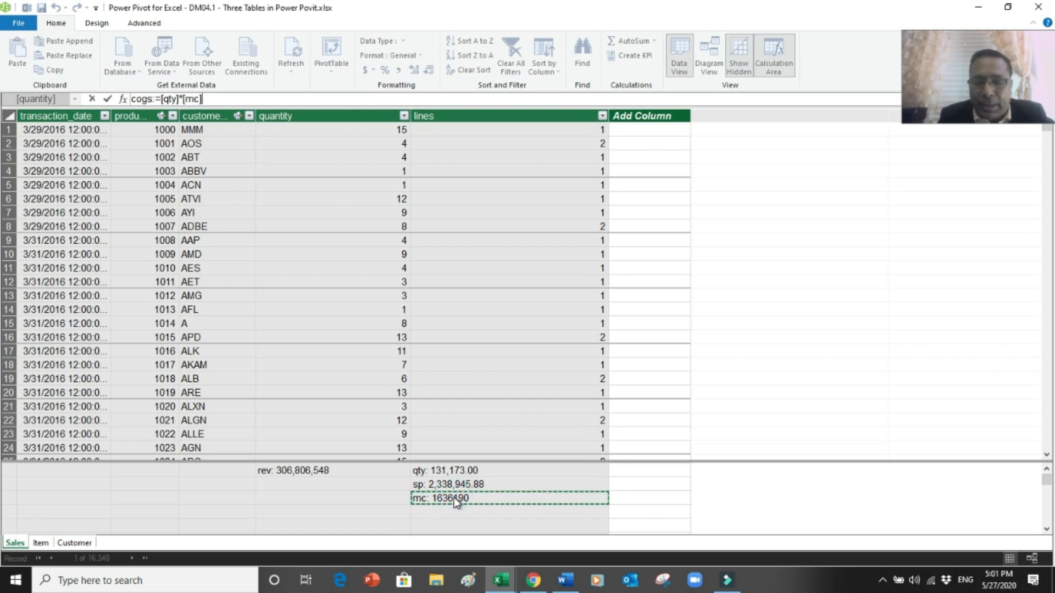
{"action": "type", "text": "/"}
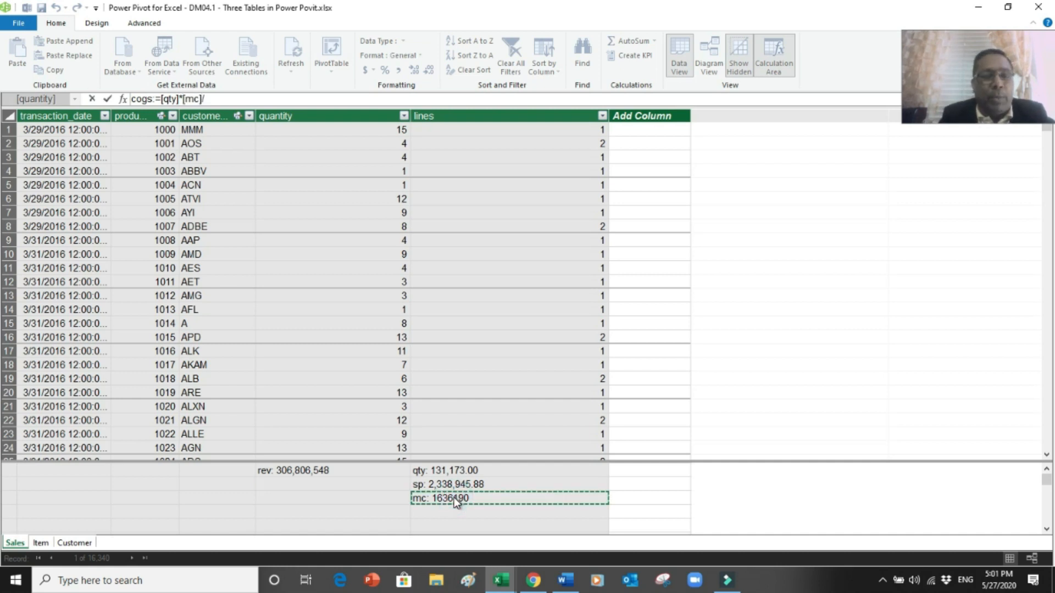
{"action": "type", "text": "1000"}
{"action": "key", "text": "Return"}
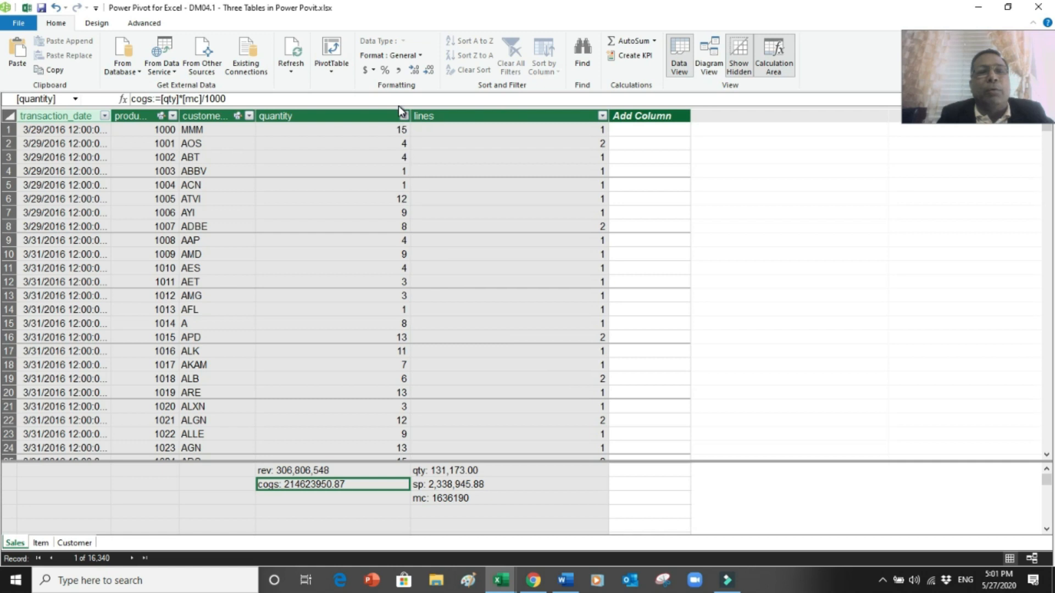
- Format the cogs measure as a decimal number with thousands separators and no decimal places
{"action": "left_click", "coordinate": [399, 71]}
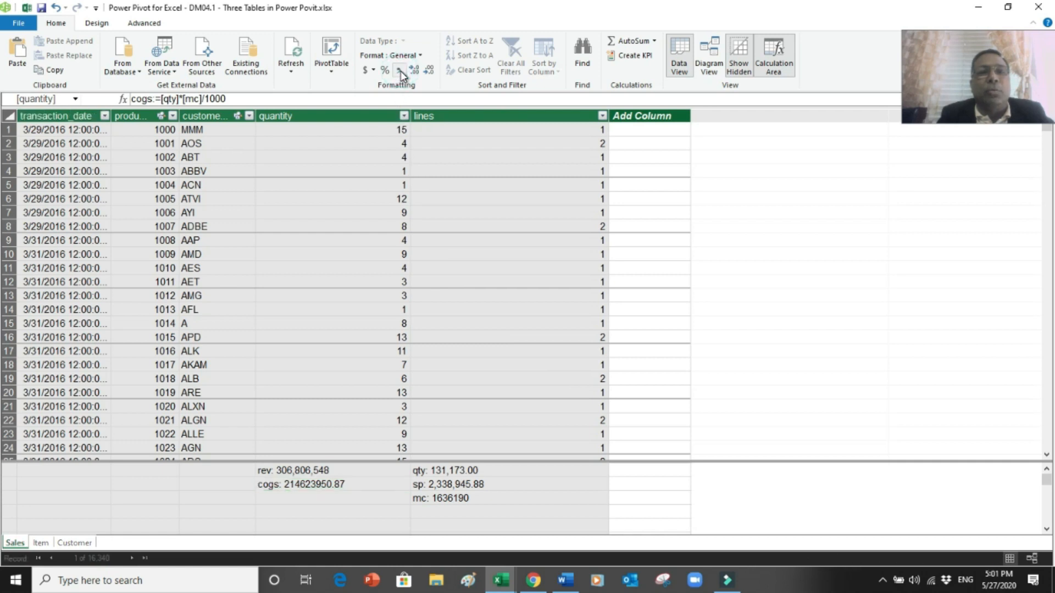
{"action": "left_click", "coordinate": [429, 70]}
{"action": "left_click", "coordinate": [429, 70]}
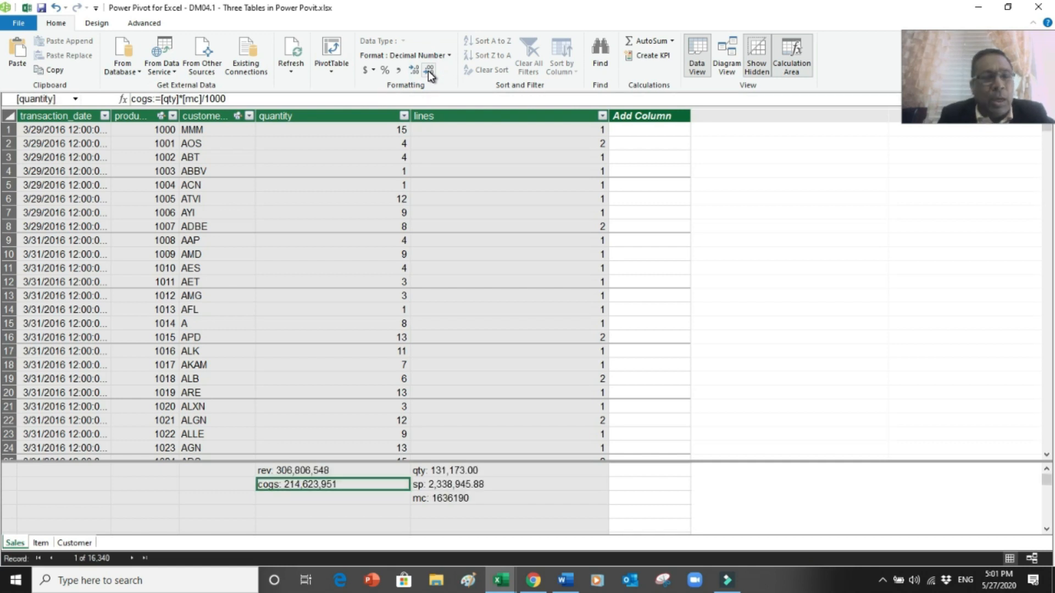
- Create the measure gm:=[rev]-[cogs] below cogs and format it as a decimal number with thousands separators
{"action": "key", "text": "Down"}
{"action": "type", "text": "gm"}
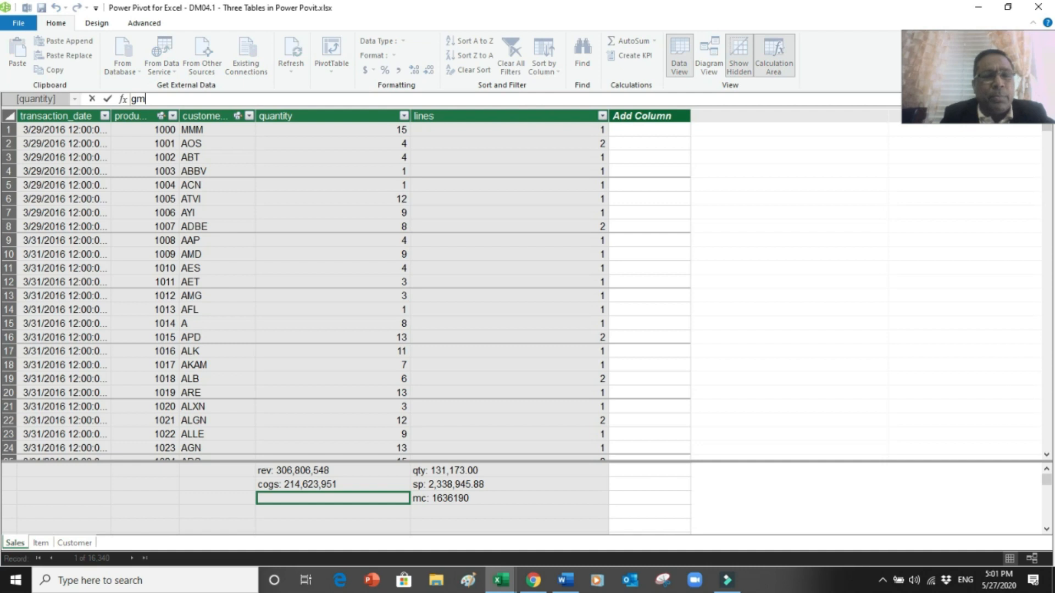
{"action": "type", "text": ":="}
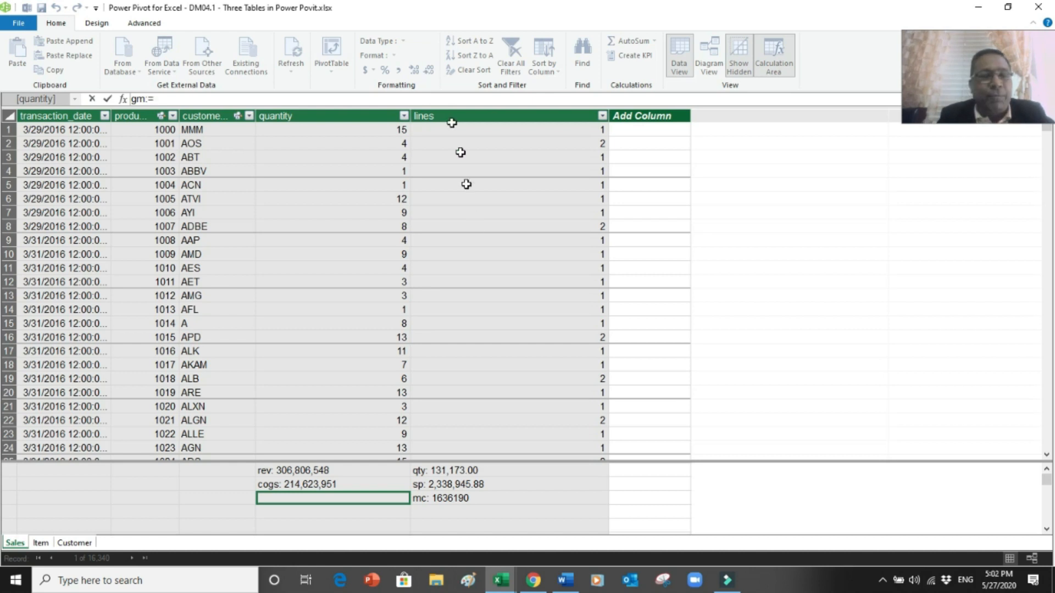
{"action": "left_click", "coordinate": [312, 469]}
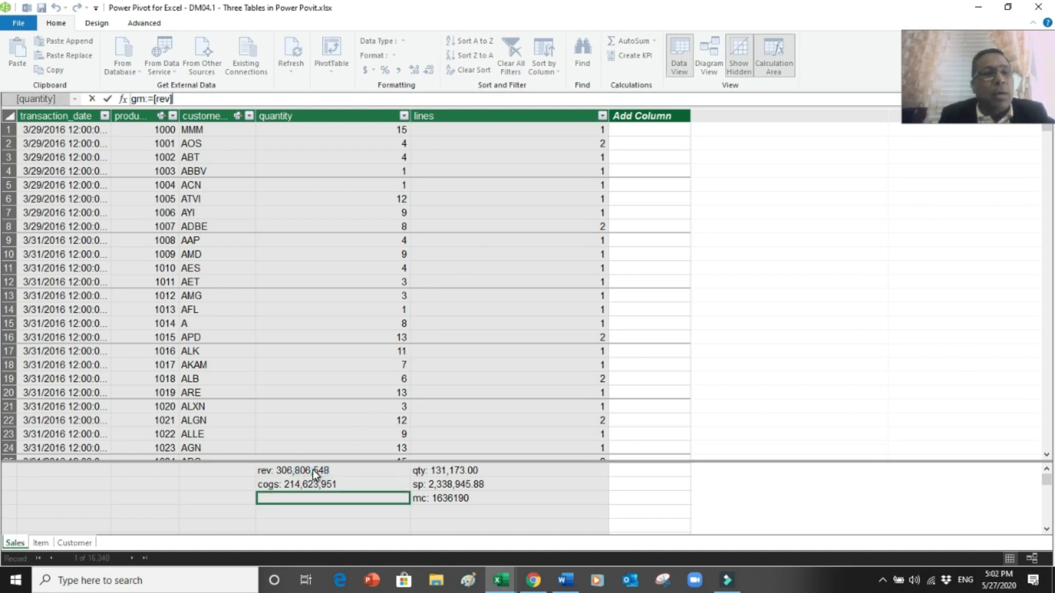
{"action": "type", "text": "-"}
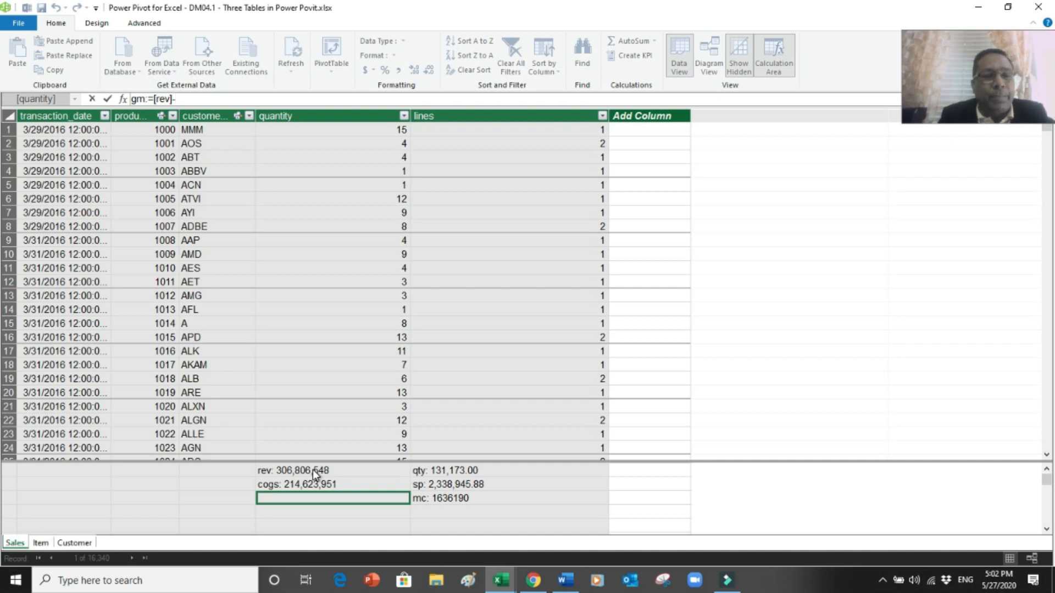
{"action": "left_click", "coordinate": [307, 485]}
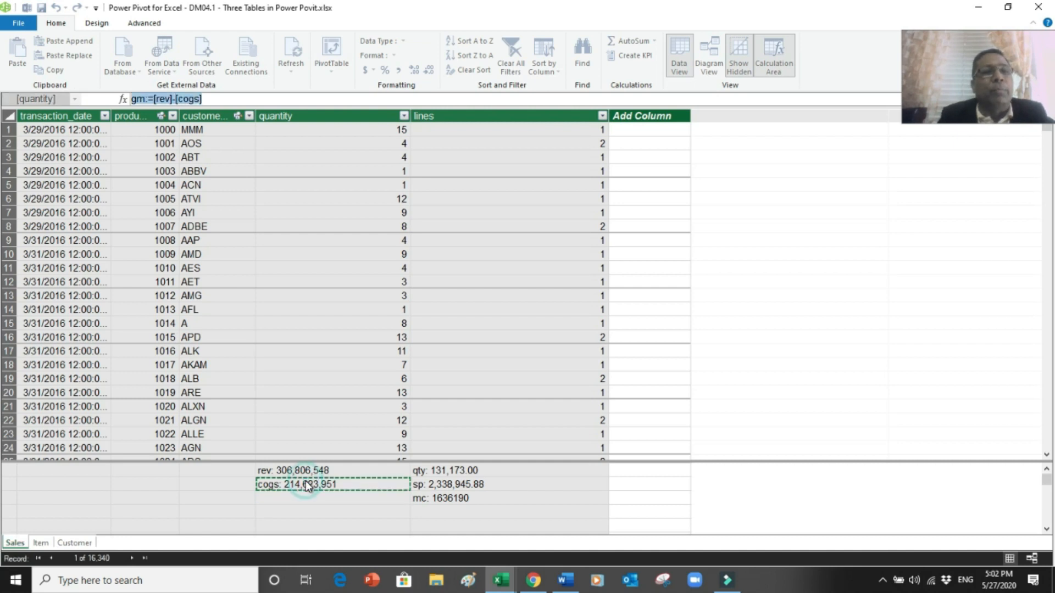
{"action": "left_click", "coordinate": [222, 98]}
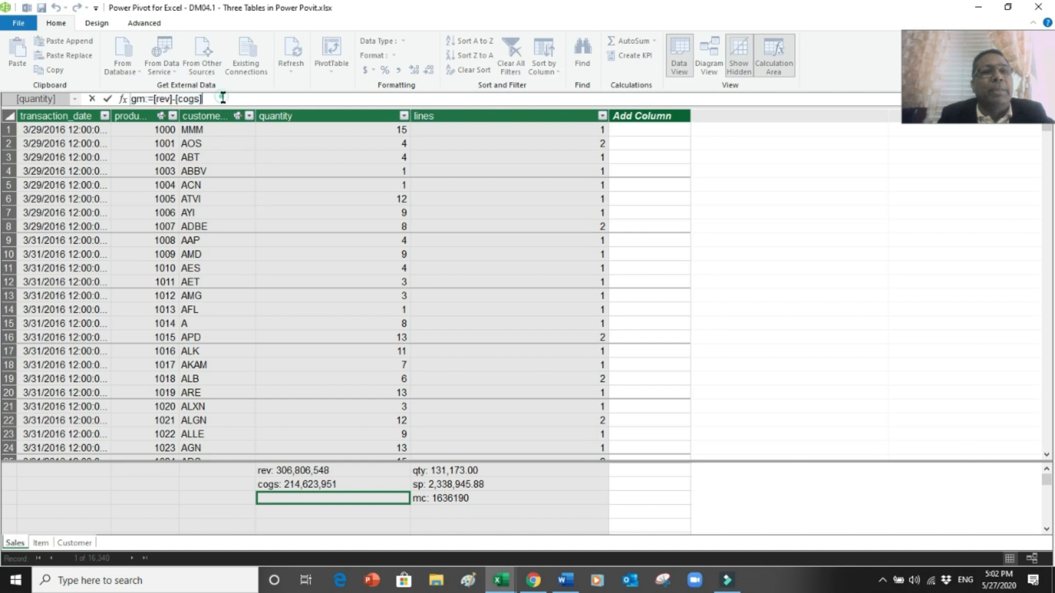
{"action": "key", "text": "Return"}
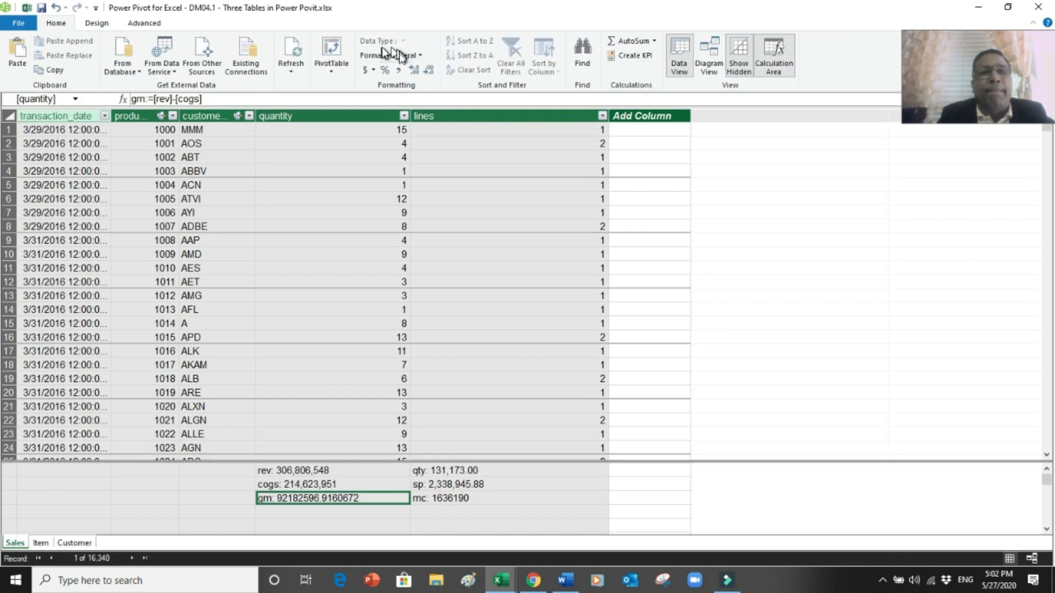
{"action": "left_click", "coordinate": [399, 66]}
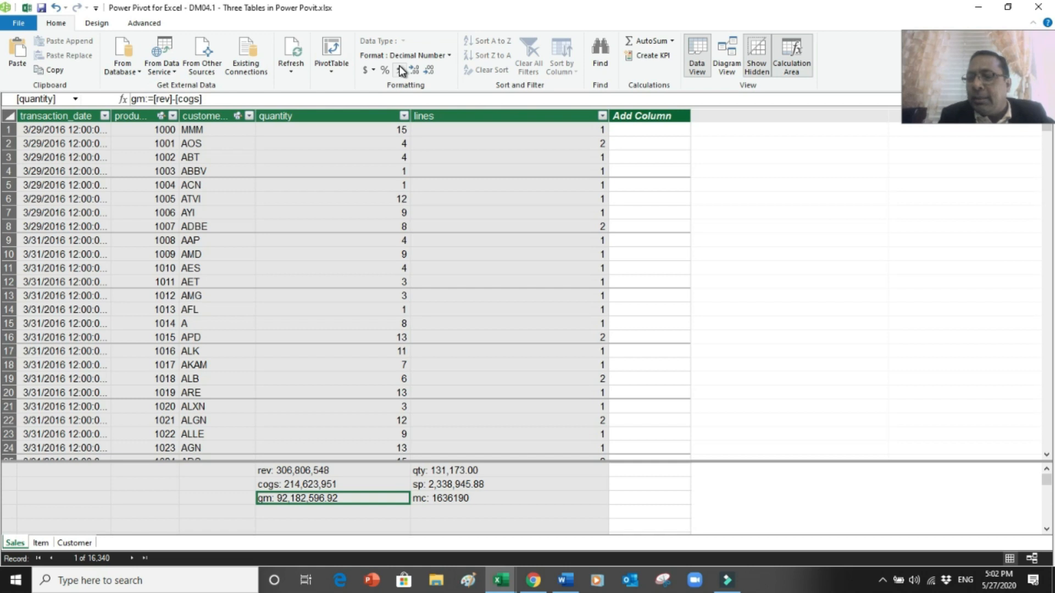
{"action": "key", "text": "Down"}
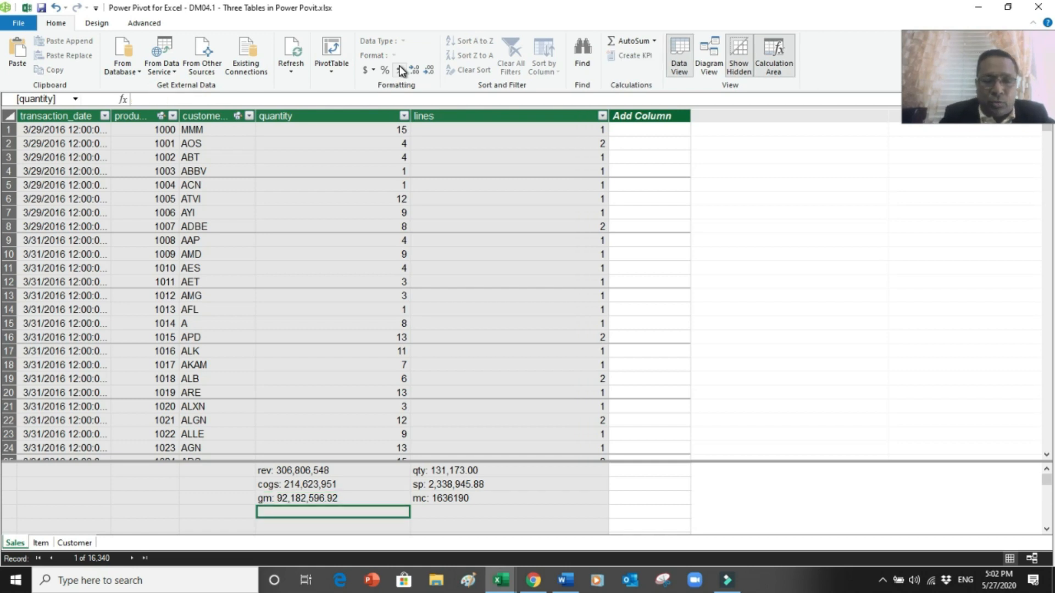
{"action": "type", "text": "gm%"}
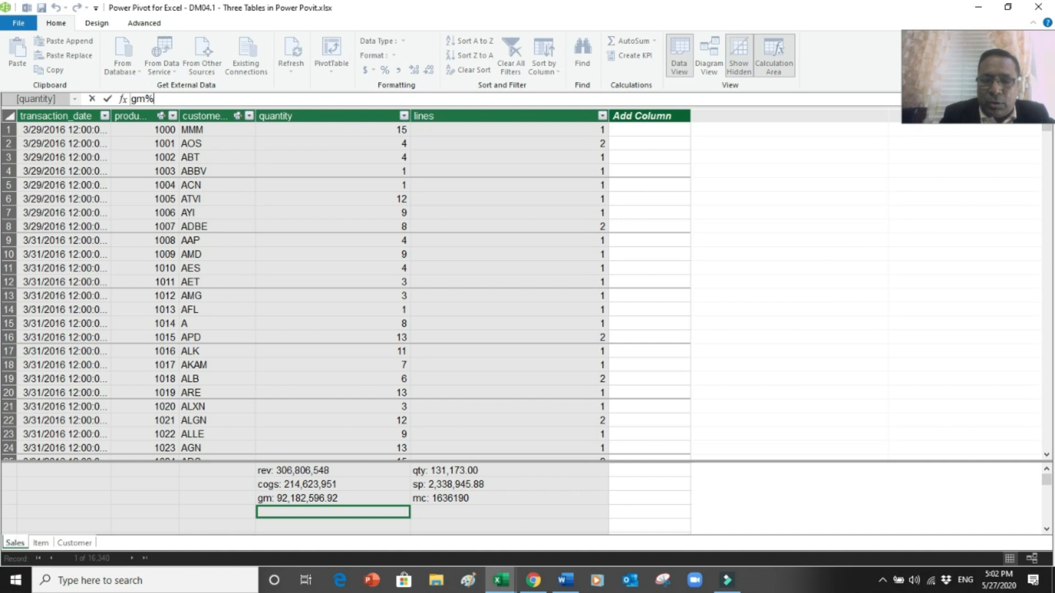
{"action": "type", "text": "="}
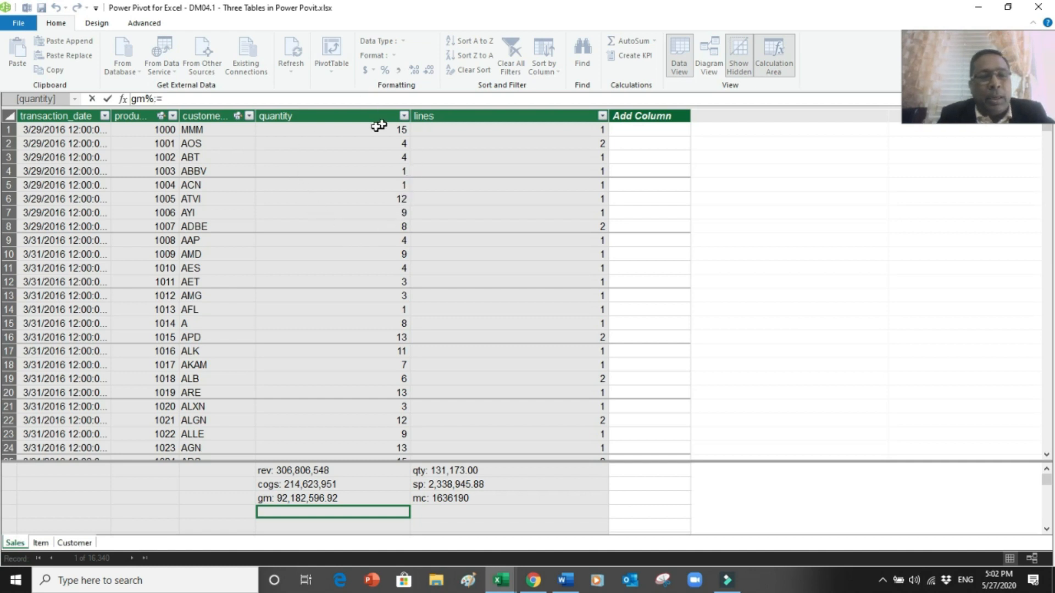
{"action": "left_click", "coordinate": [318, 499]}
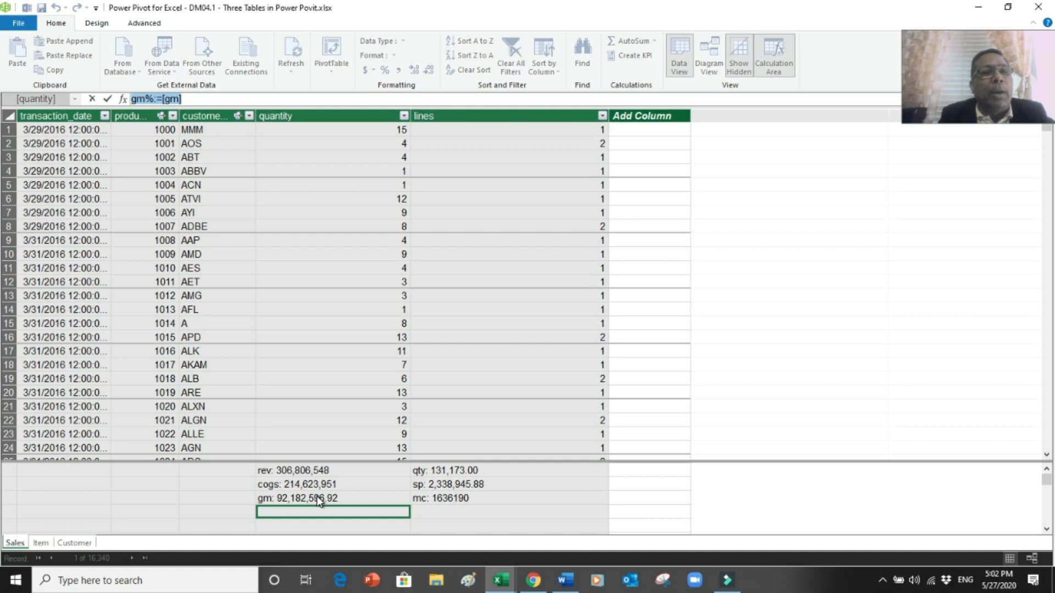
{"action": "type", "text": "/"}
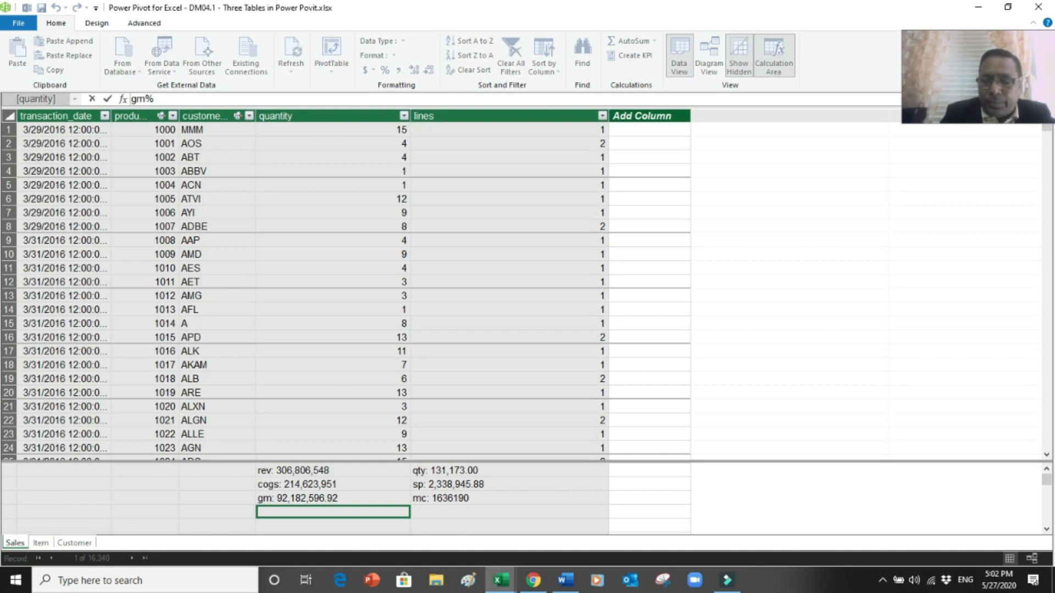
- Create the measure gm%:=[gm]/[rev] in the calculation cell below gm and format it as a percentage
{"action": "type", "text": "="}
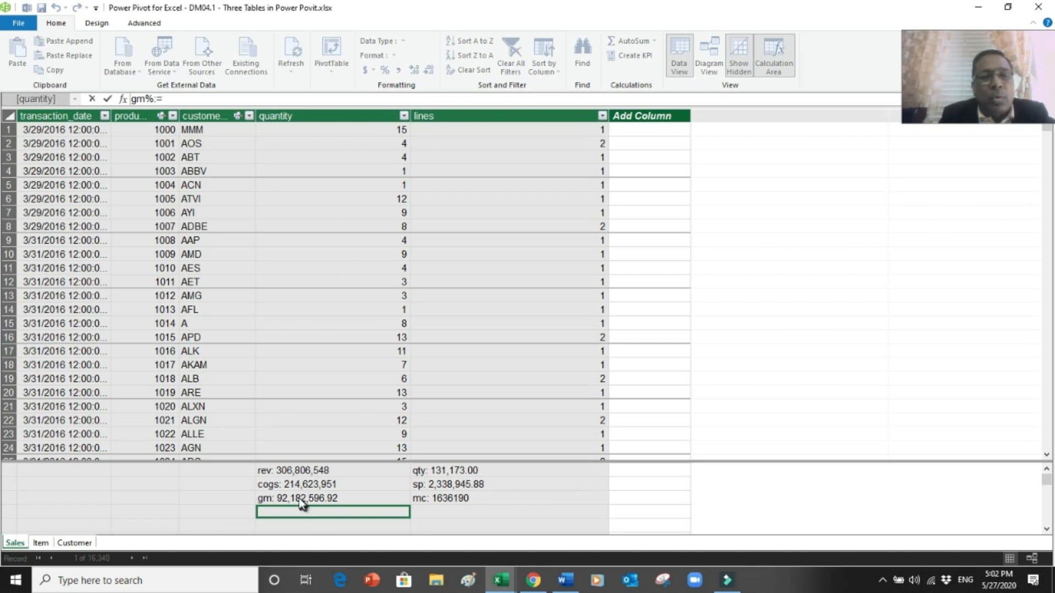
{"action": "left_click", "coordinate": [300, 498]}
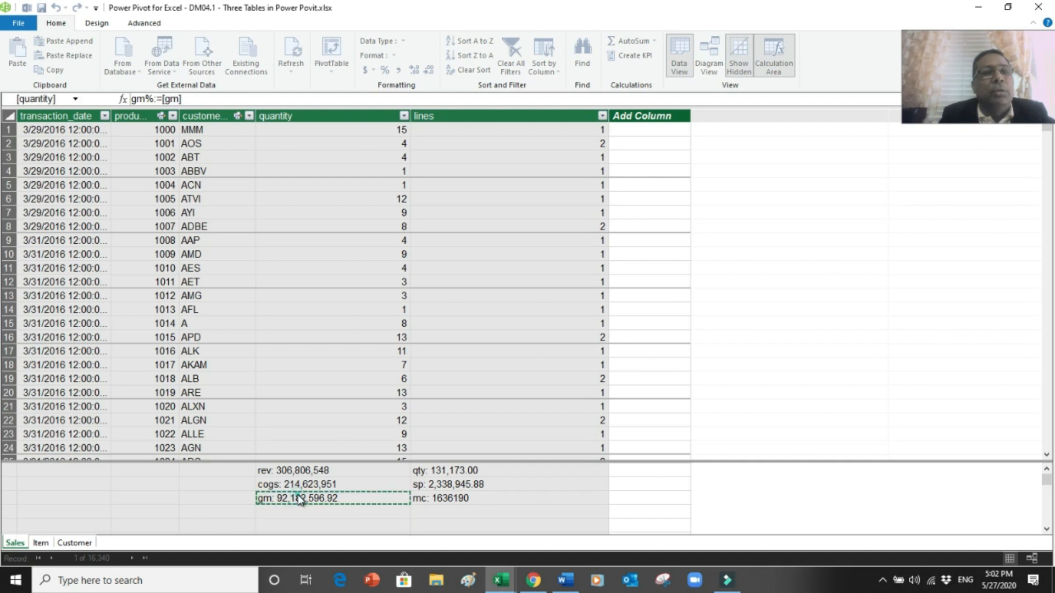
{"action": "left_click", "coordinate": [208, 99]}
{"action": "type", "text": "/"}
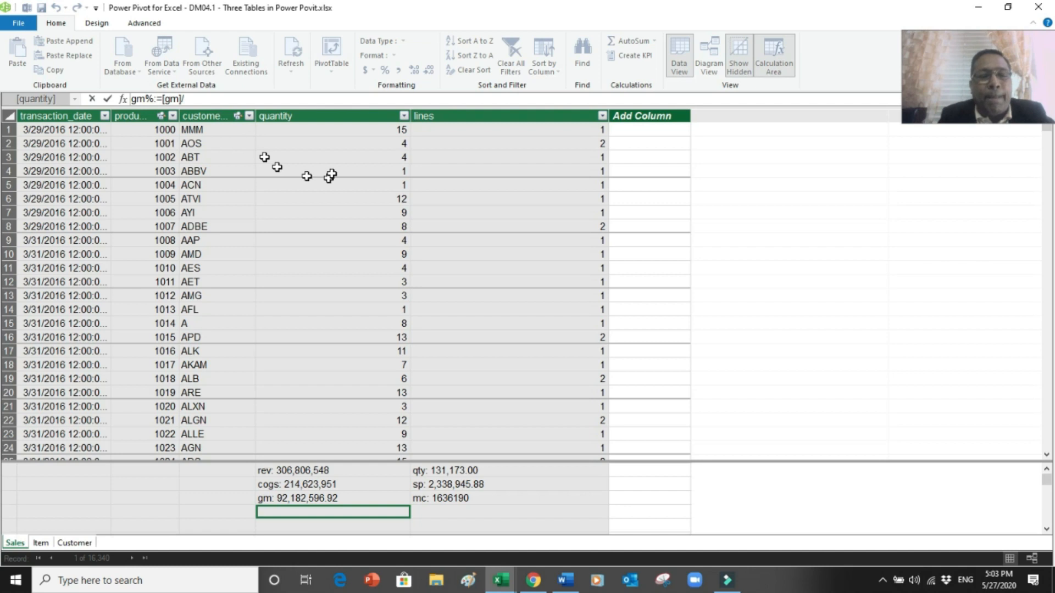
{"action": "left_click", "coordinate": [304, 470]}
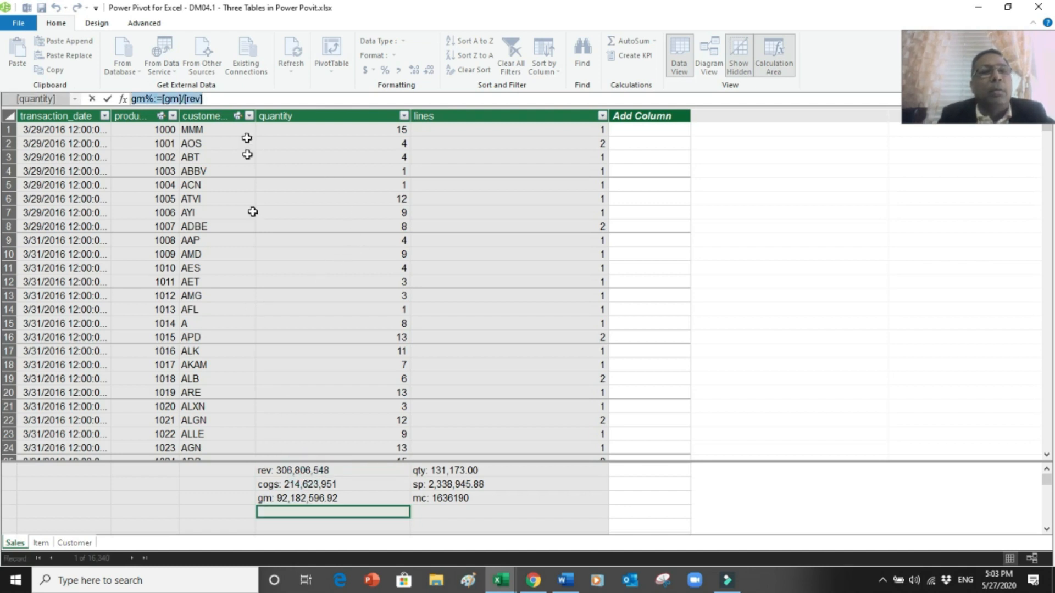
{"action": "left_click", "coordinate": [228, 99]}
{"action": "key", "text": "Return"}
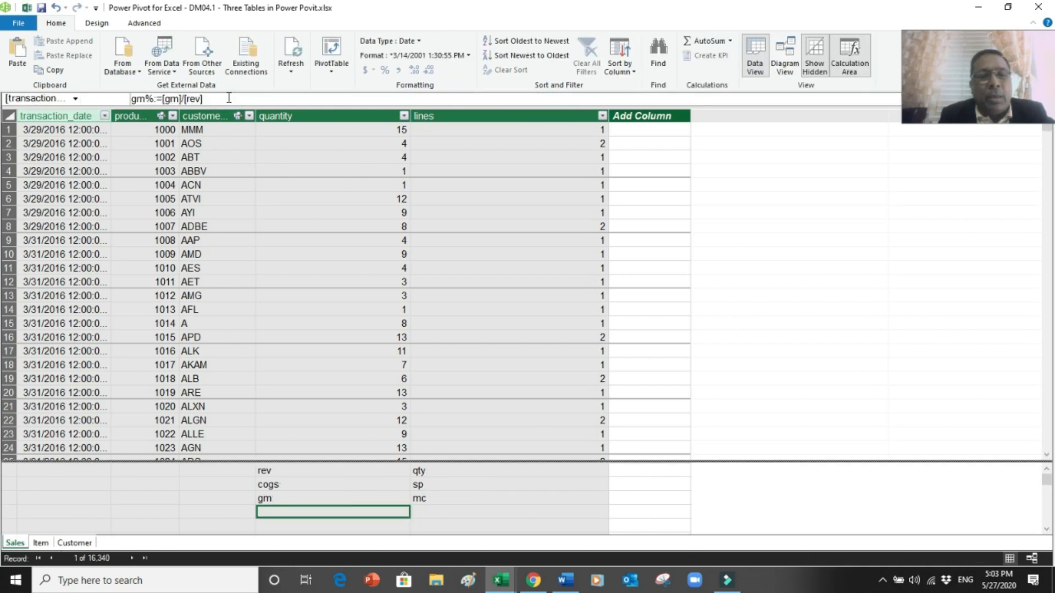
{"action": "left_click", "coordinate": [387, 70]}
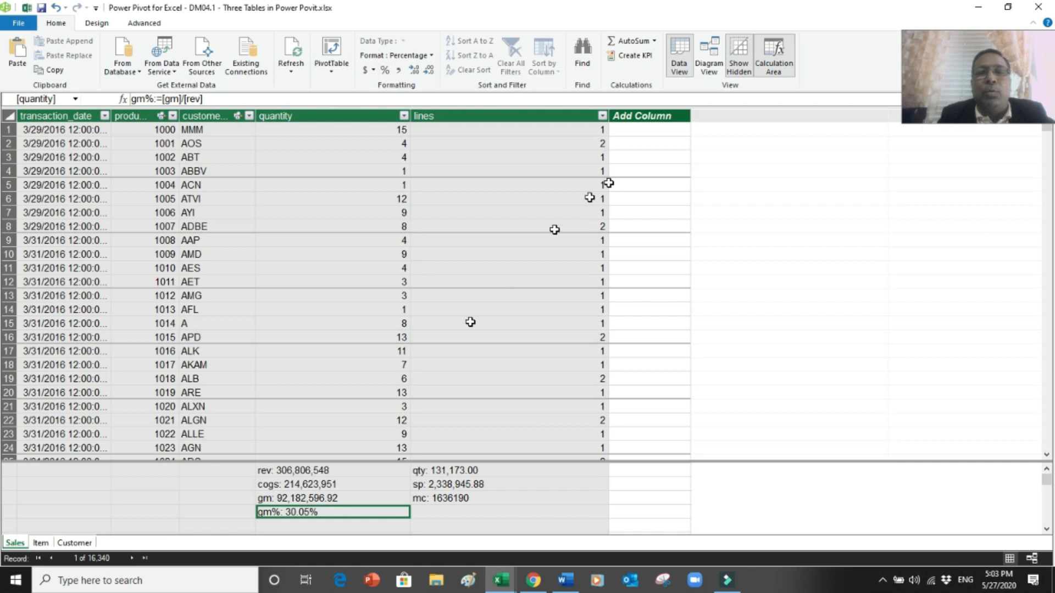
- Start a KPI based on the gm% measure and define its target as an absolute value of 0.3
{"action": "left_click", "coordinate": [642, 56]}
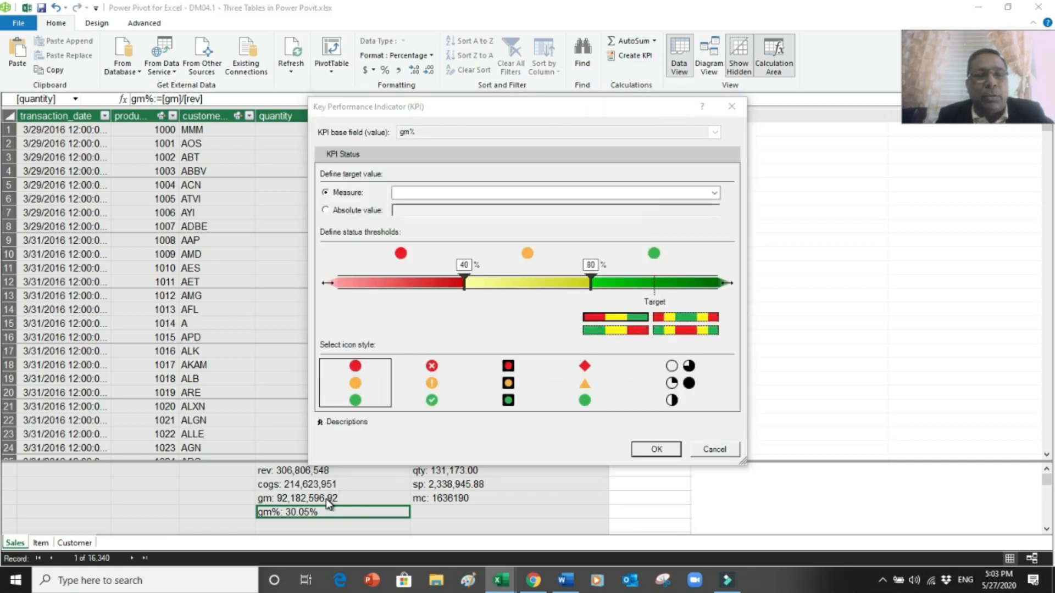
{"action": "left_click", "coordinate": [367, 214]}
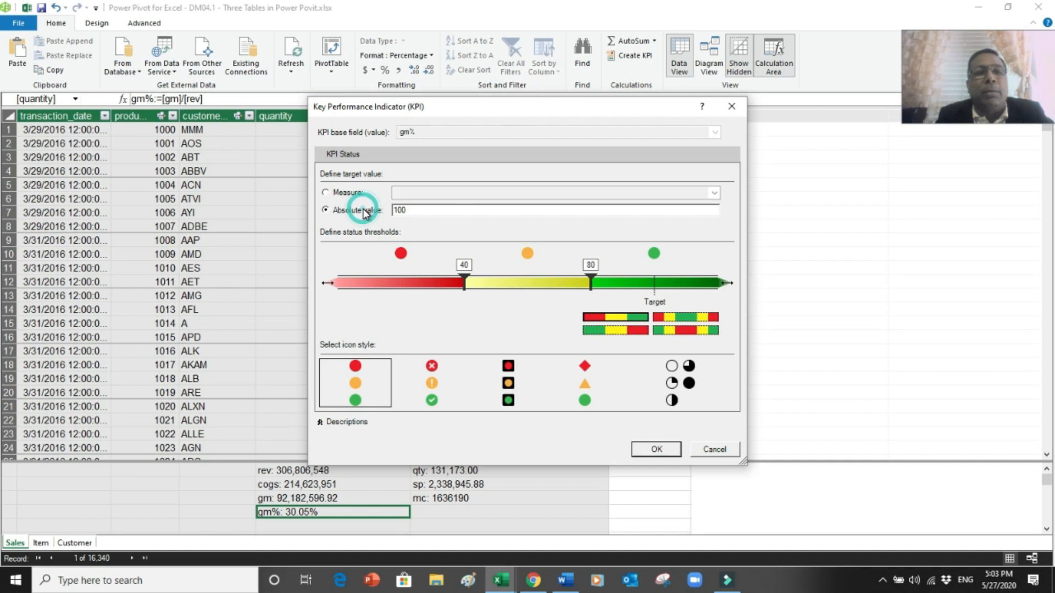
{"action": "double_click", "coordinate": [388, 210]}
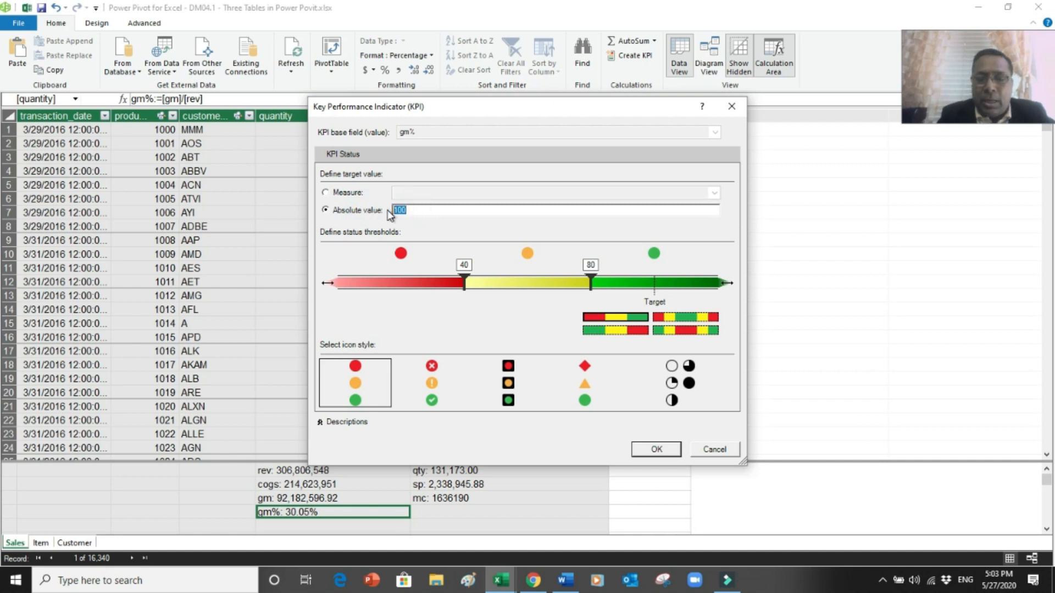
{"action": "type", "text": "0.3"}
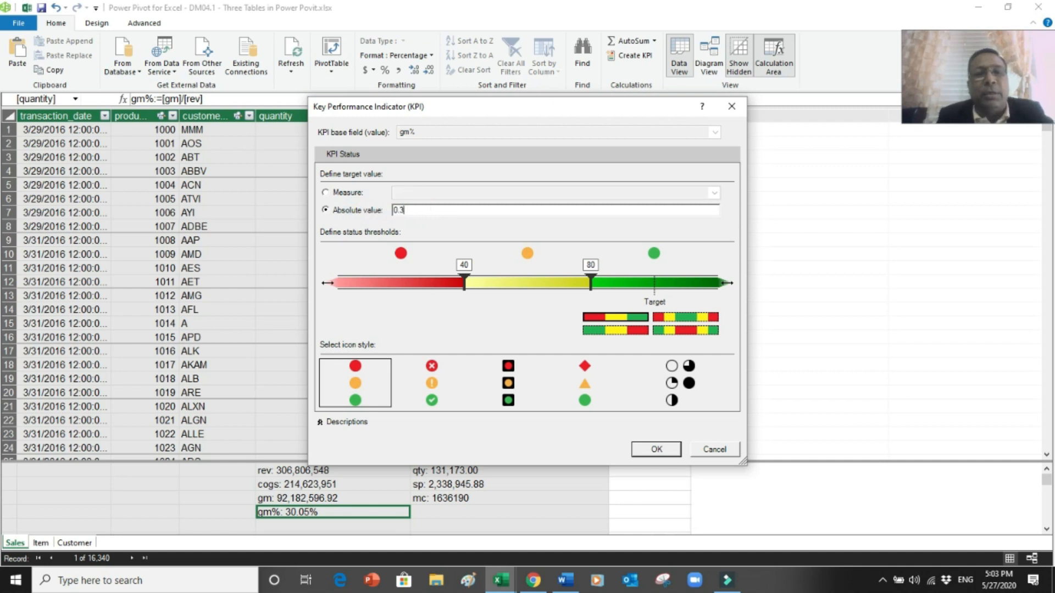
{"action": "key", "text": "Tab"}
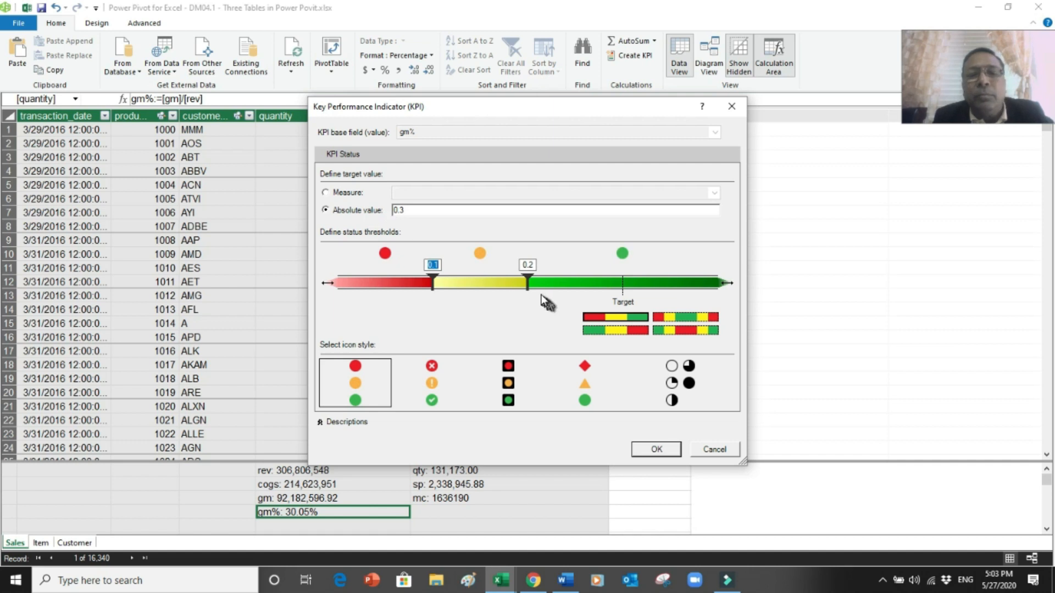
- Set the KPI status thresholds to 0.304 between yellow and green and about 0.29 between red and yellow
{"action": "left_click_drag", "start_coordinate": [529, 281], "coordinate": [626, 301]}
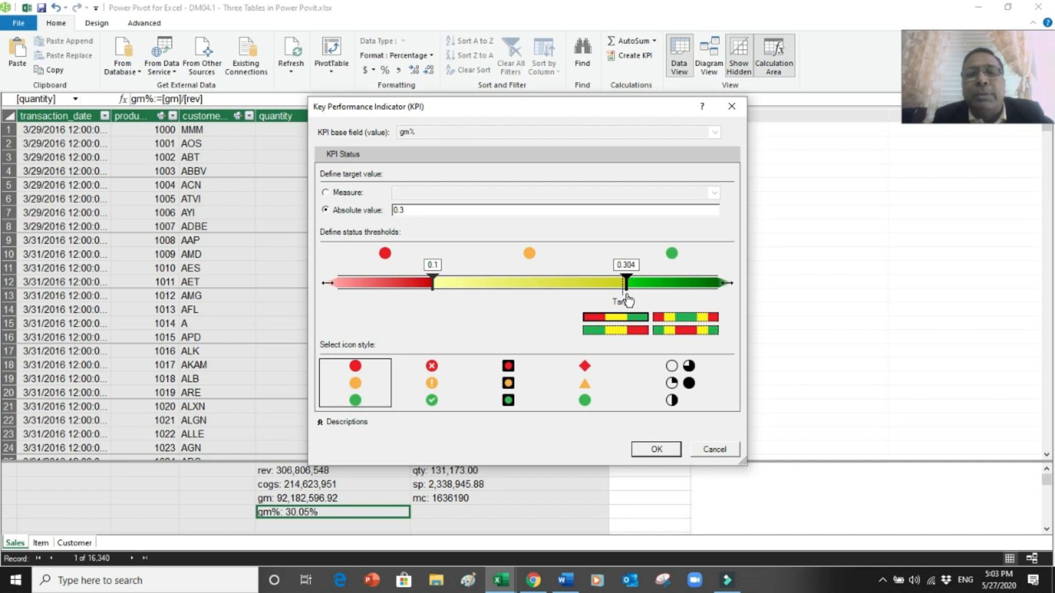
{"action": "left_click_drag", "start_coordinate": [629, 300], "coordinate": [629, 300]}
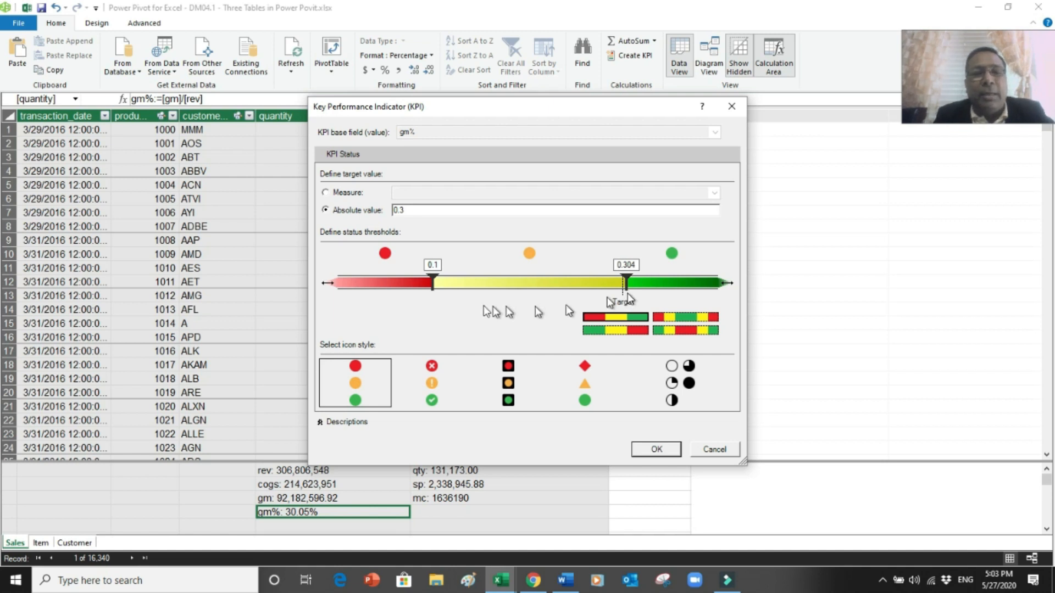
{"action": "left_click_drag", "start_coordinate": [432, 291], "coordinate": [615, 294]}
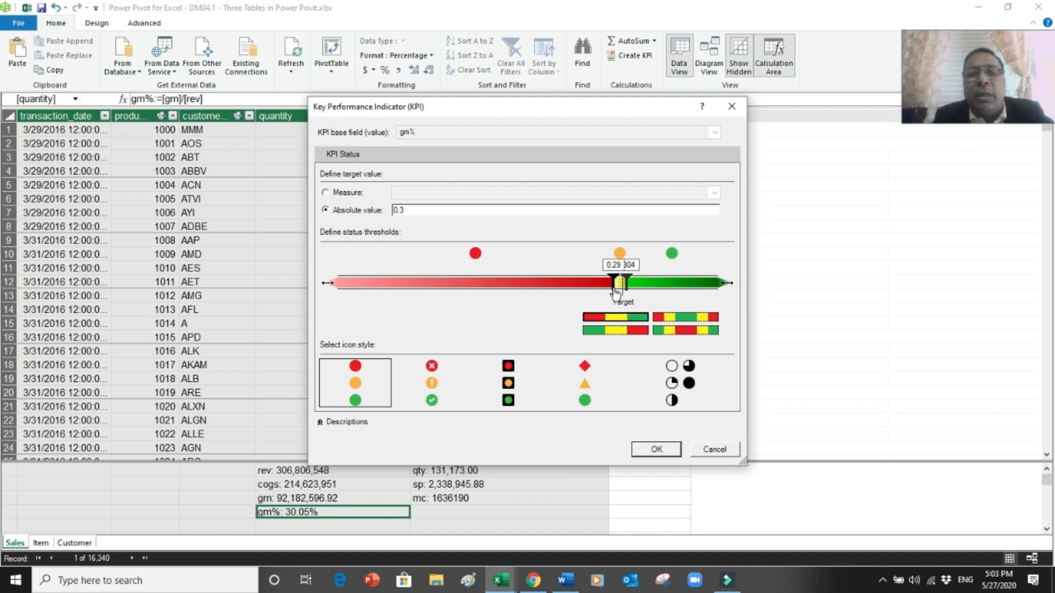
- Adjust the KPI threshold between red and yellow to 0.293 and create the gm% KPI
{"action": "left_click_drag", "start_coordinate": [615, 292], "coordinate": [619, 294]}
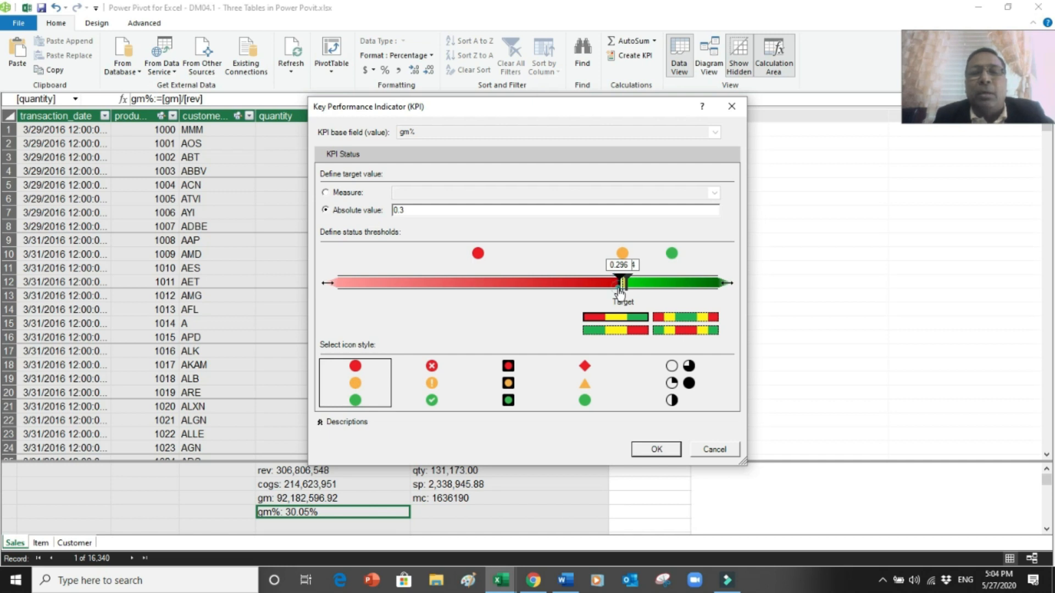
{"action": "left_click_drag", "start_coordinate": [619, 294], "coordinate": [618, 295]}
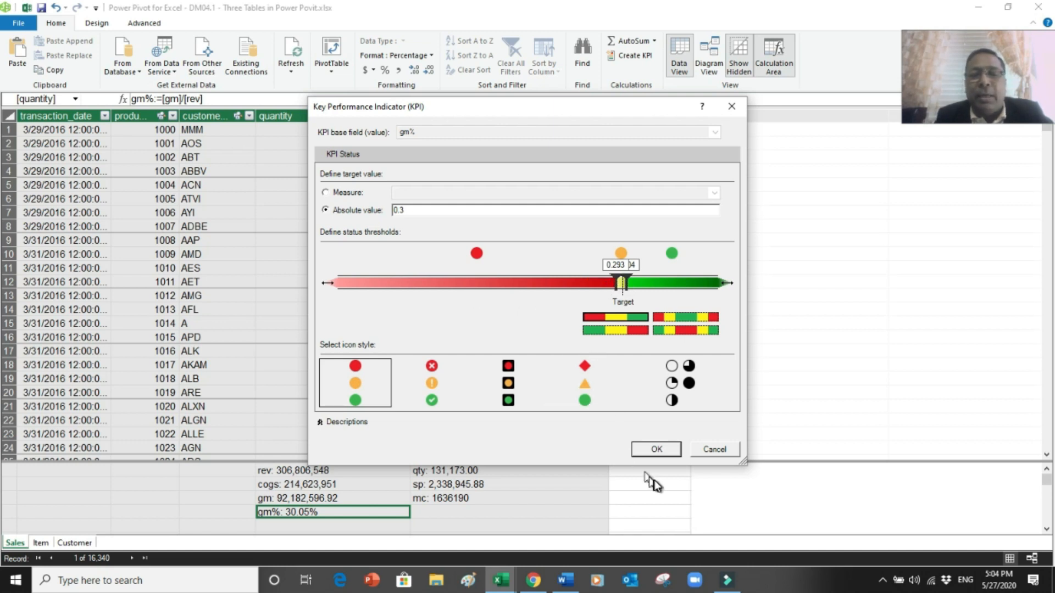
{"action": "left_click", "coordinate": [659, 450]}
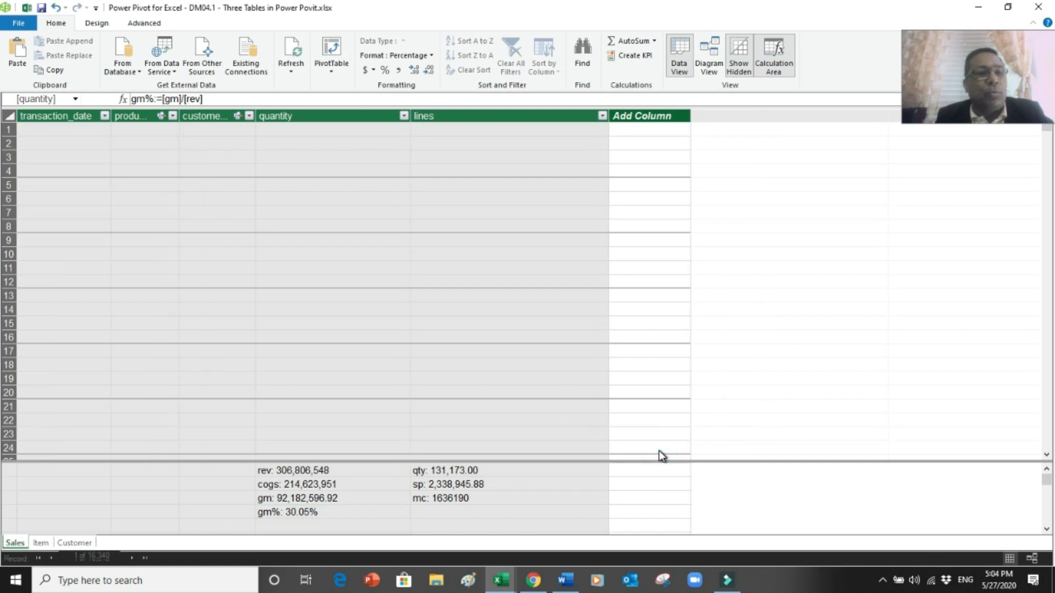
- Refresh the data of the Sales table from its source and dismiss the refresh report
{"action": "left_click", "coordinate": [291, 69]}
{"action": "left_click", "coordinate": [278, 88]}
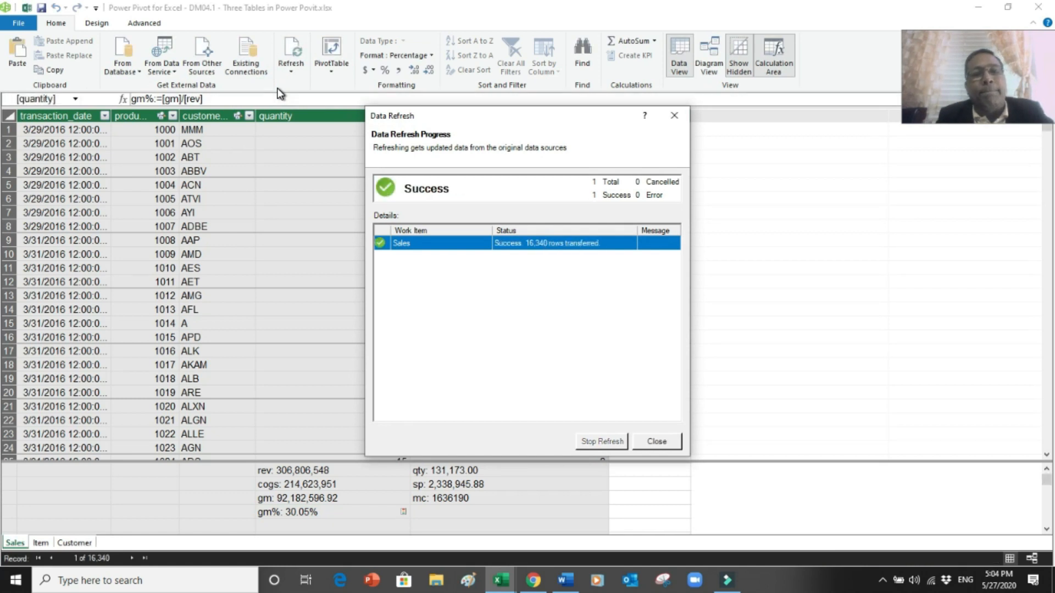
{"action": "left_click", "coordinate": [654, 440]}
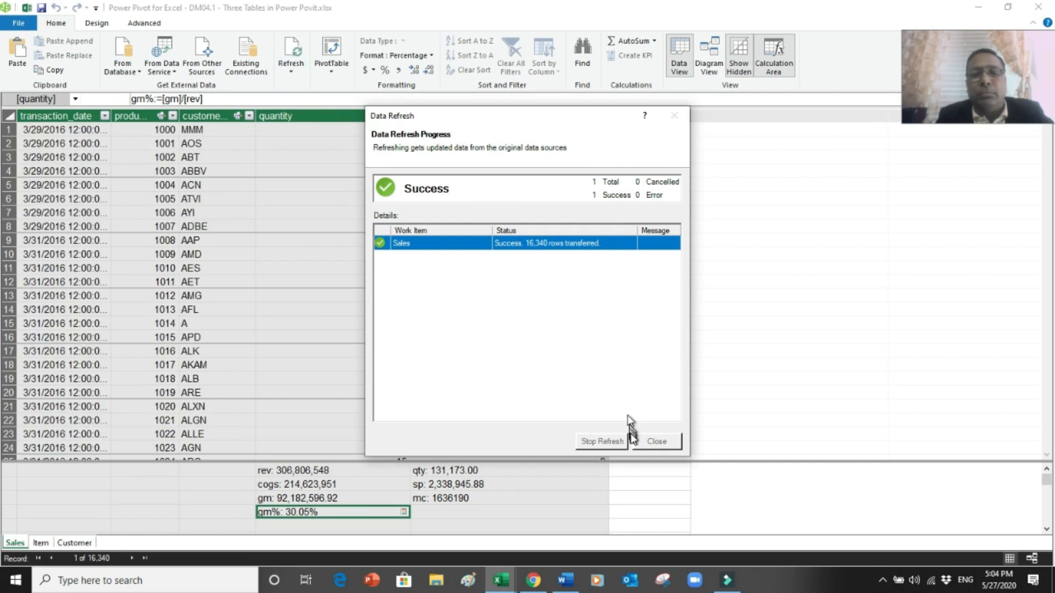
{"action": "left_click", "coordinate": [646, 442]}
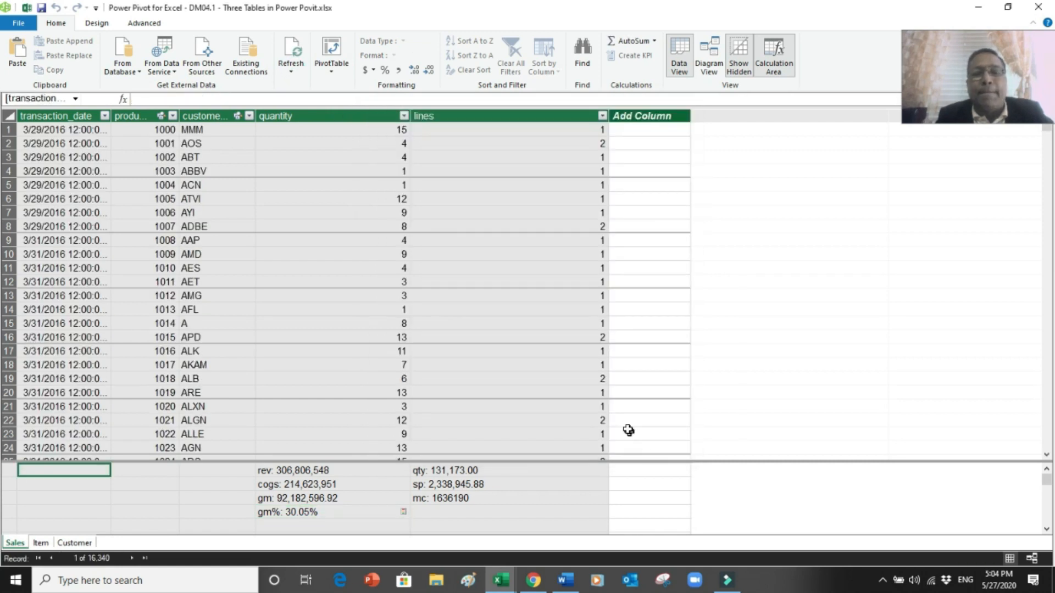
- Refresh all tables in the data model and dismiss the refresh report
{"action": "left_click", "coordinate": [288, 73]}
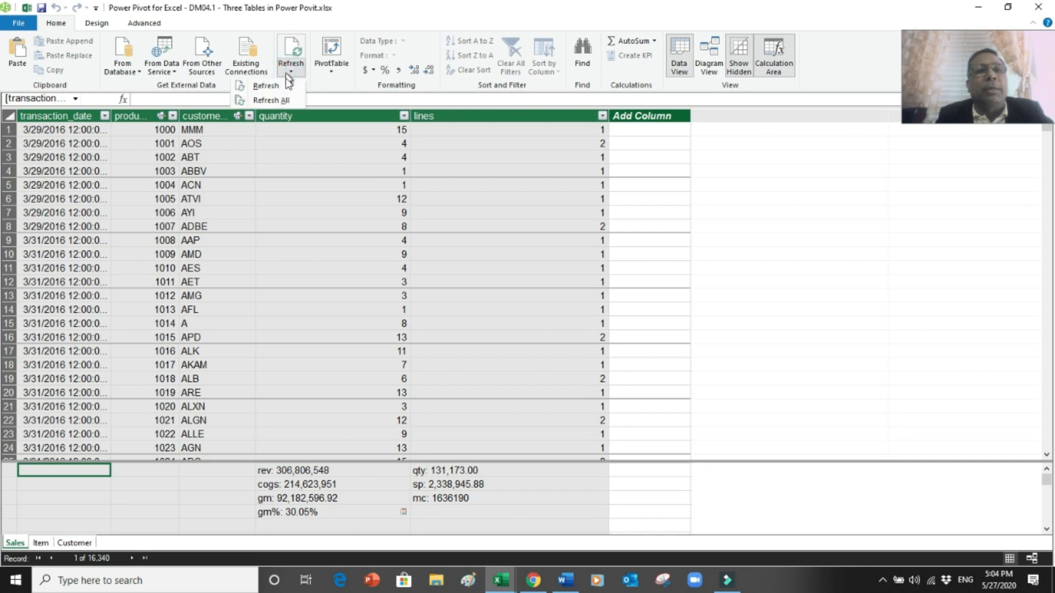
{"action": "left_click", "coordinate": [282, 102]}
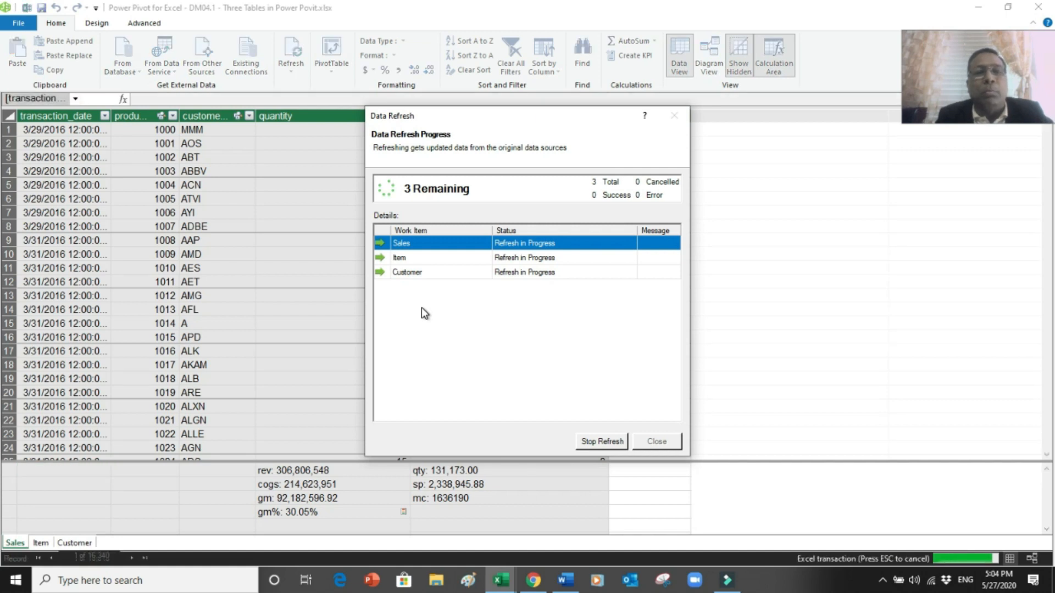
{"action": "left_click", "coordinate": [650, 440]}
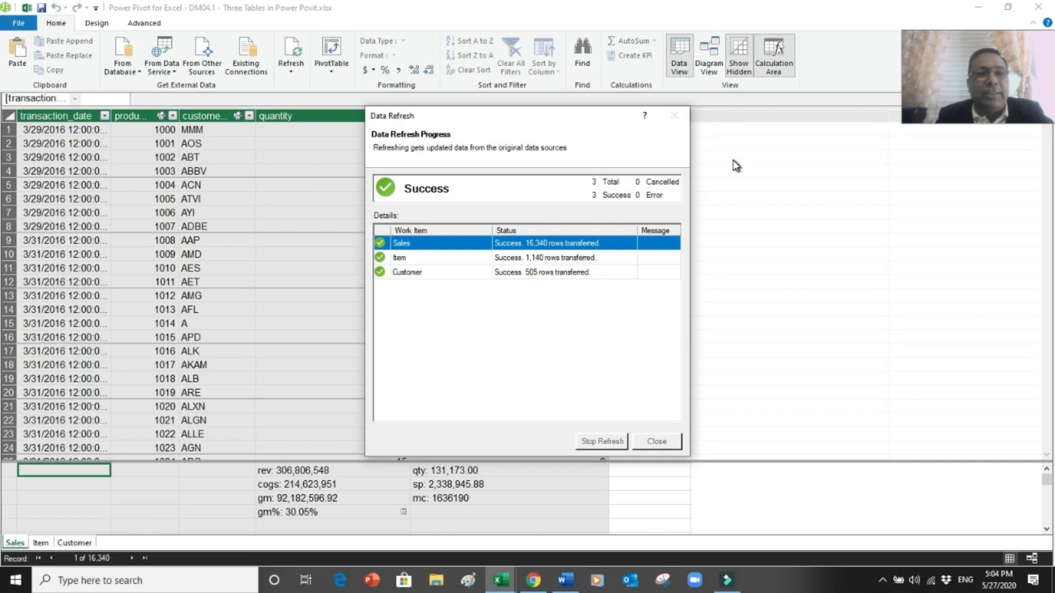
- Show the table relationships as a diagram and insert a PivotTable from the data model on a new worksheet
{"action": "left_click", "coordinate": [709, 51]}
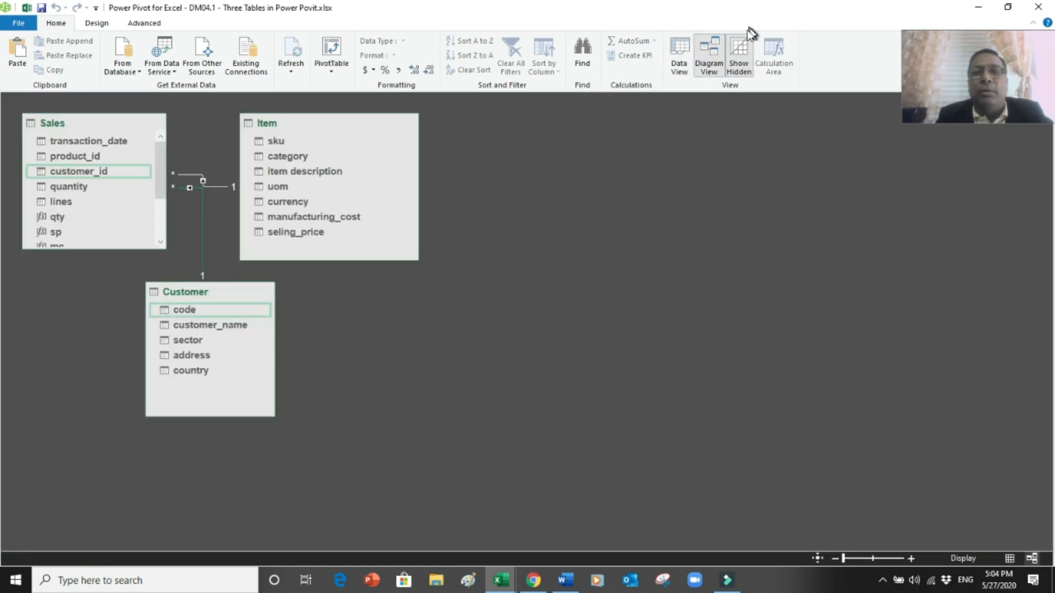
{"action": "left_click", "coordinate": [332, 66]}
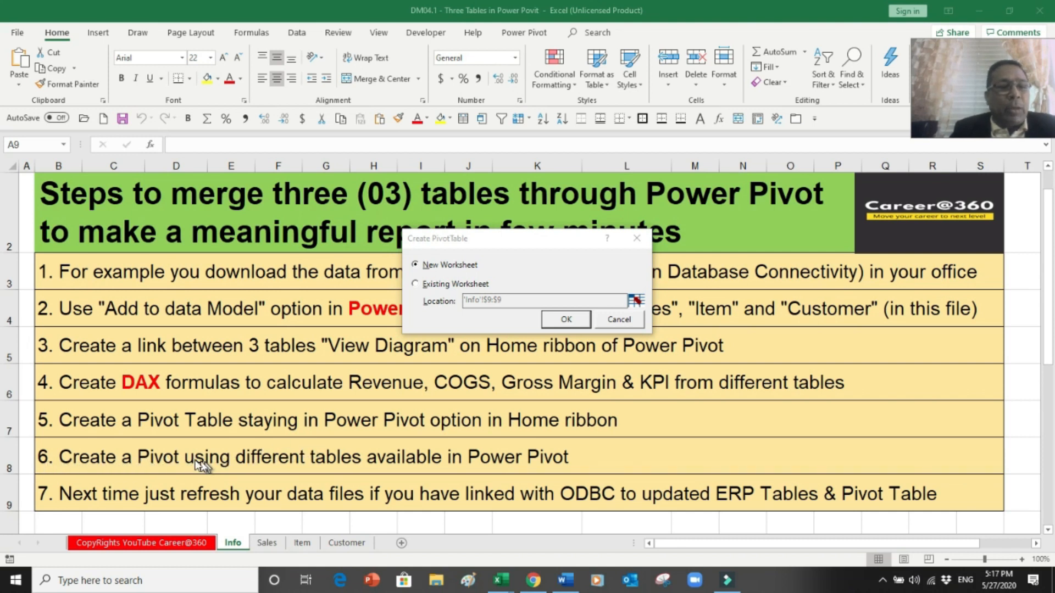
{"action": "left_click", "coordinate": [566, 321]}
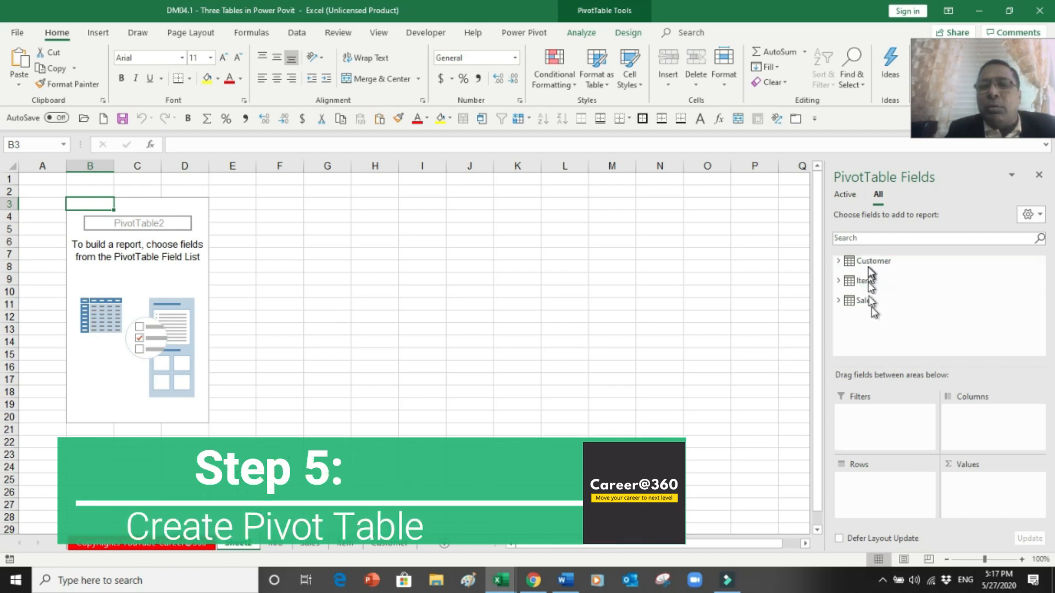
- Add item description, uom and currency from the Item table as row fields of the PivotTable
{"action": "left_click", "coordinate": [837, 280]}
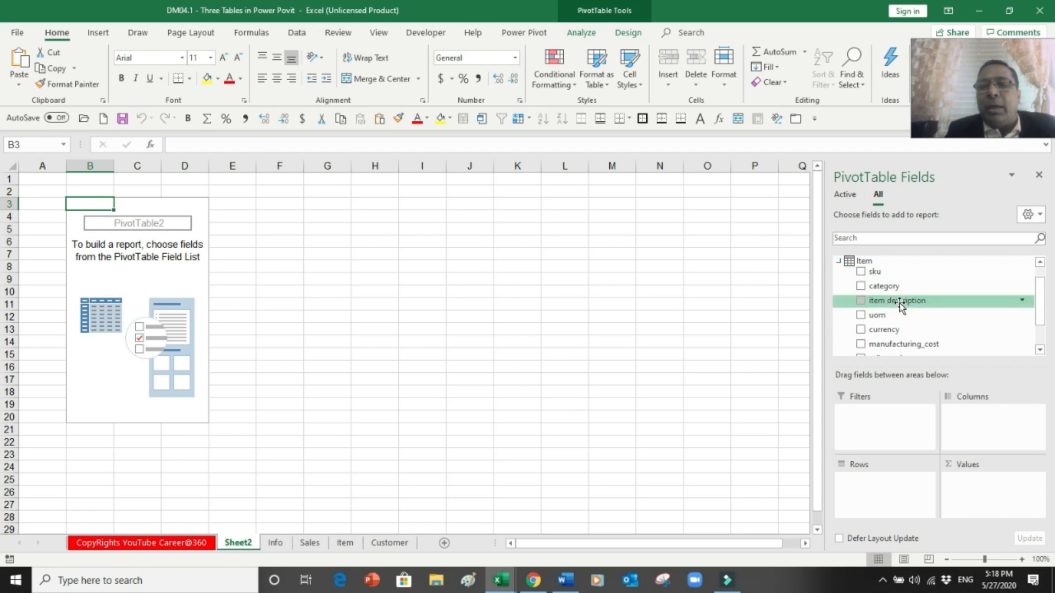
{"action": "left_click", "coordinate": [861, 302]}
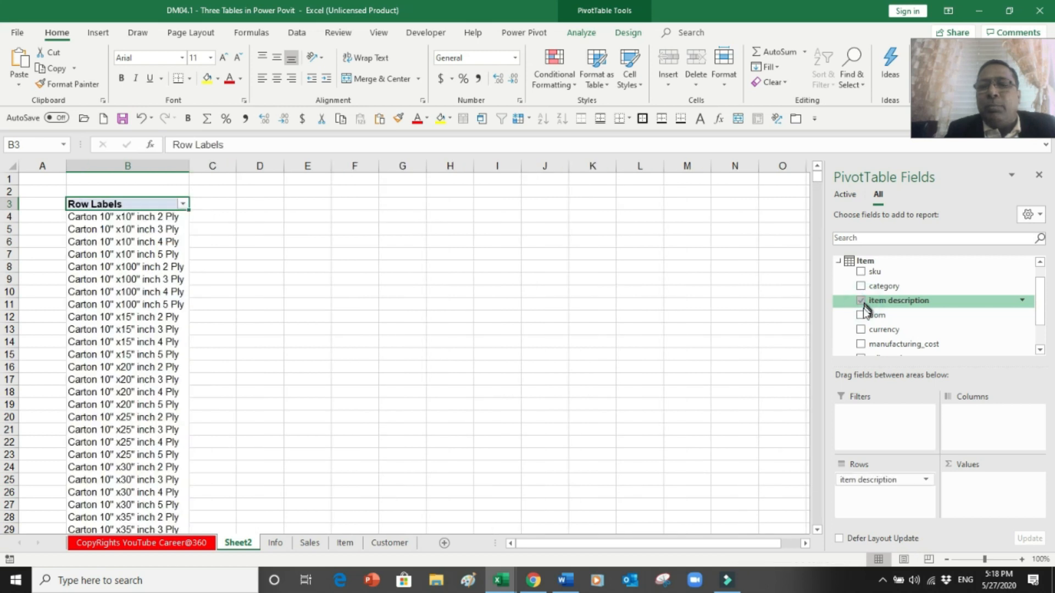
{"action": "left_click", "coordinate": [860, 317]}
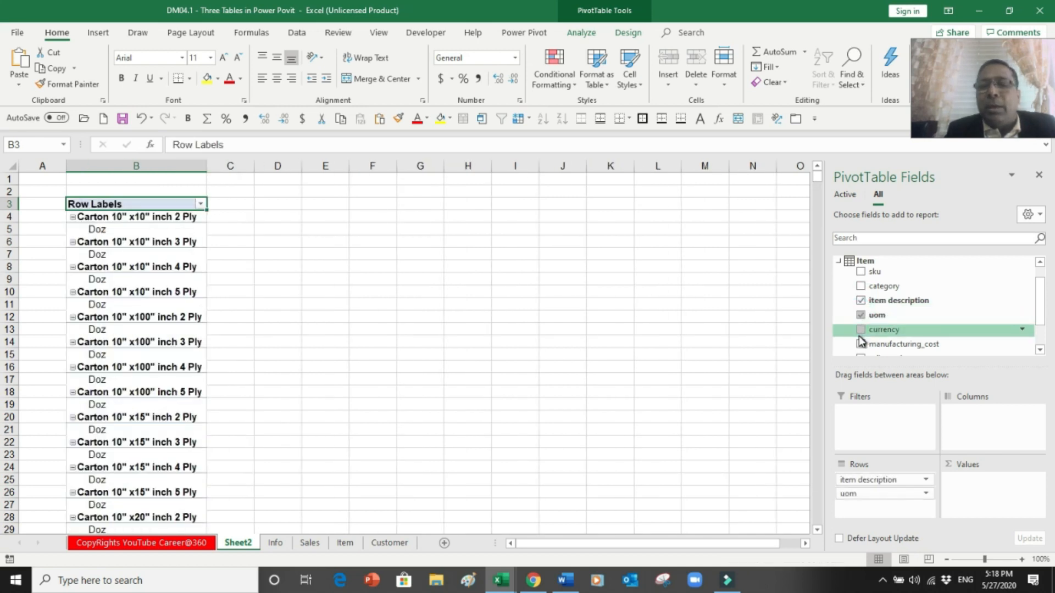
{"action": "left_click", "coordinate": [861, 331]}
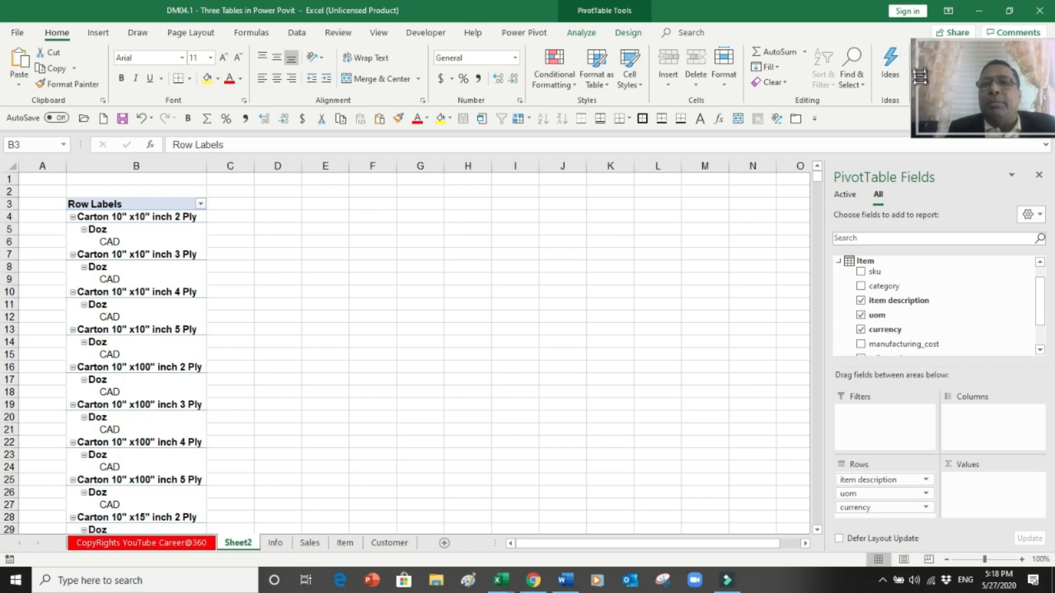
- Hide the expand/collapse buttons in the PivotTable and keep its field list displayed
{"action": "left_click", "coordinate": [570, 34]}
{"action": "left_click", "coordinate": [623, 34]}
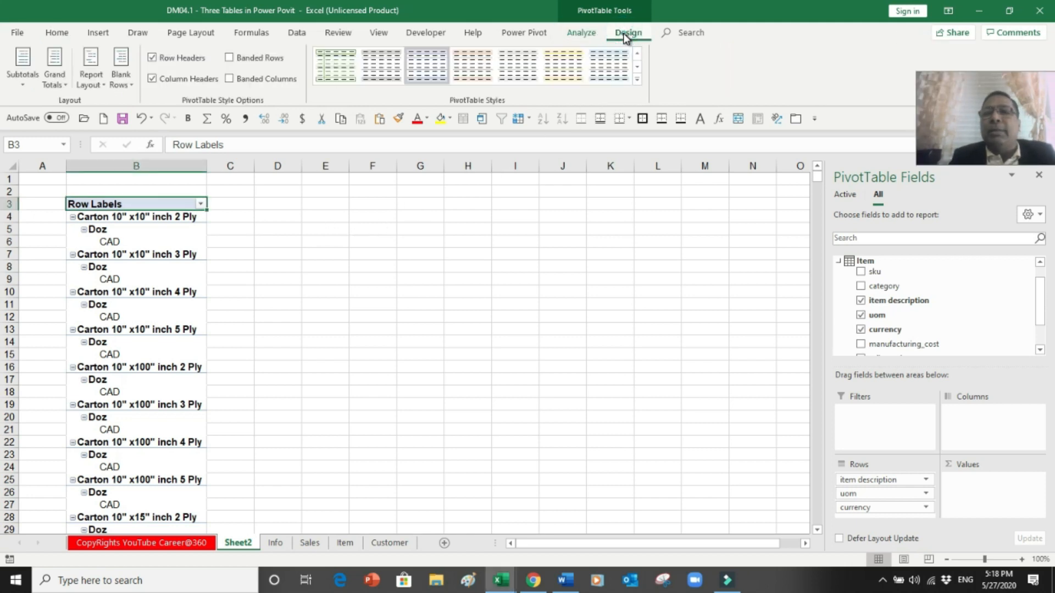
{"action": "left_click", "coordinate": [578, 33]}
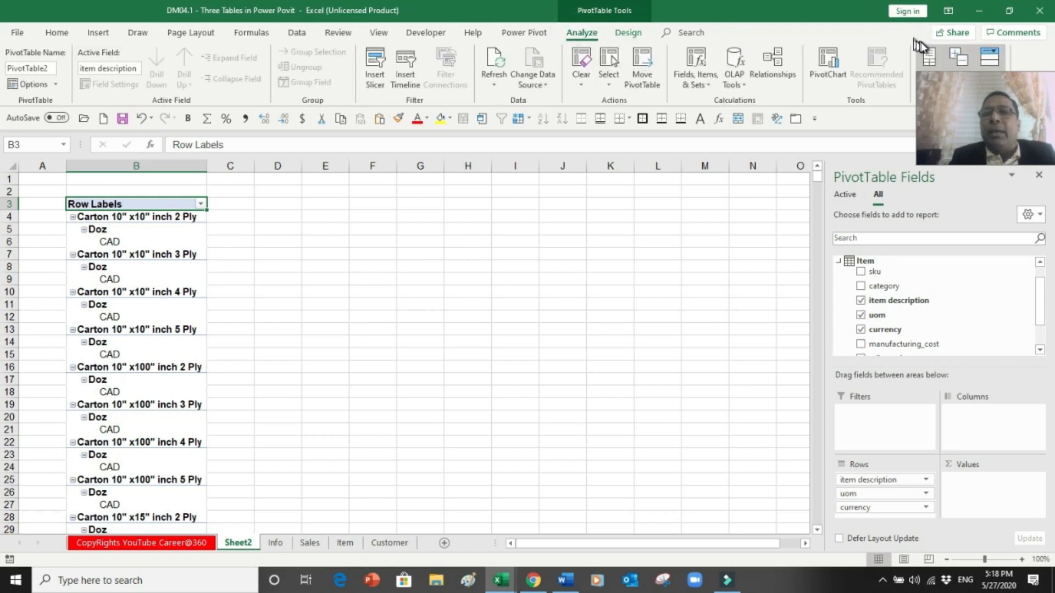
{"action": "left_click", "coordinate": [928, 53]}
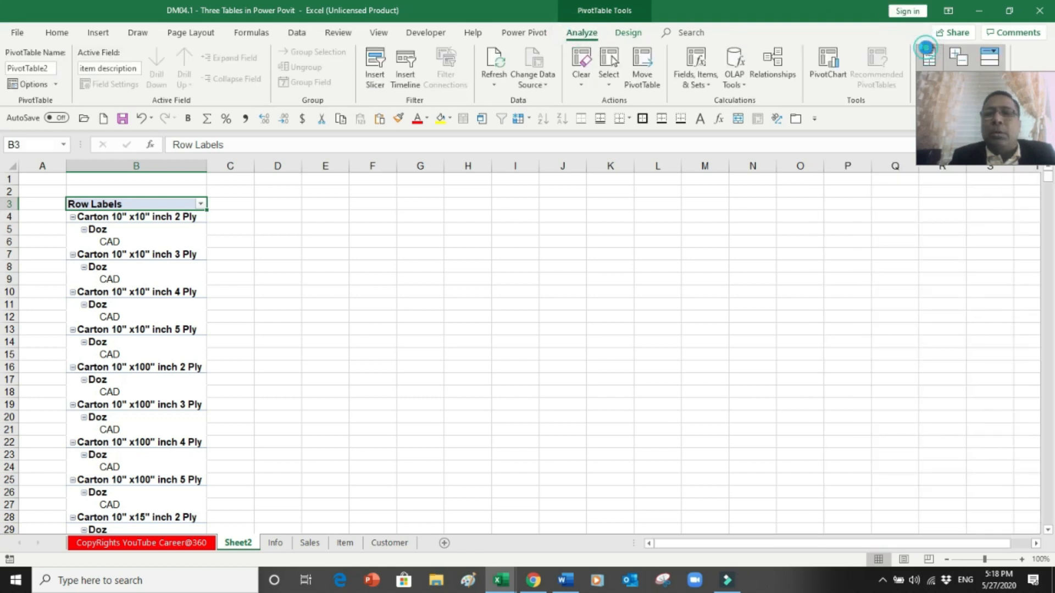
{"action": "left_click", "coordinate": [928, 55]}
{"action": "left_click", "coordinate": [956, 56]}
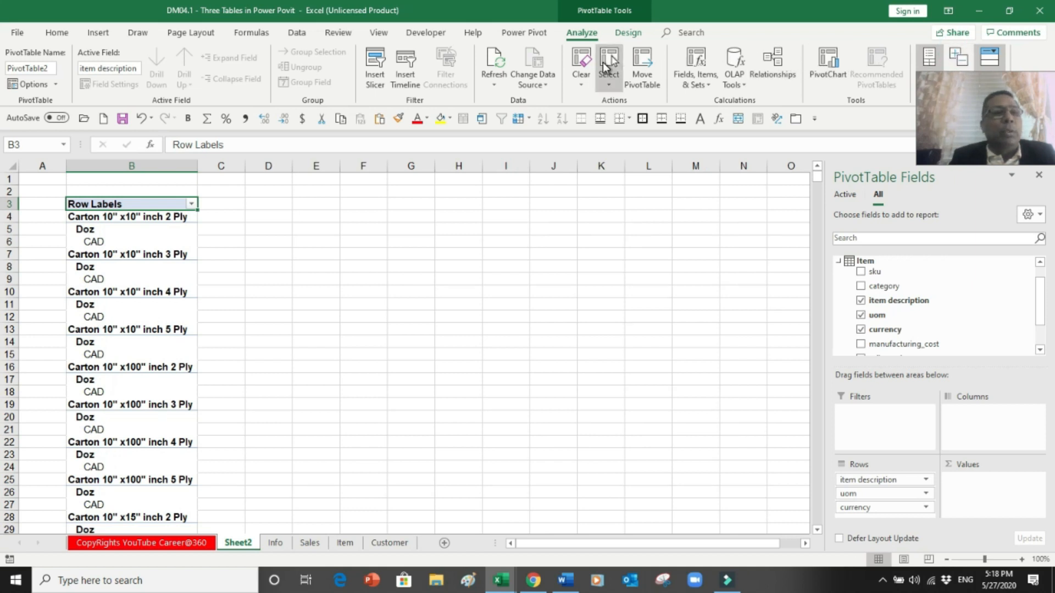
- Enable the Classic PivotTable layout in the PivotTable's display options
{"action": "left_click", "coordinate": [56, 84]}
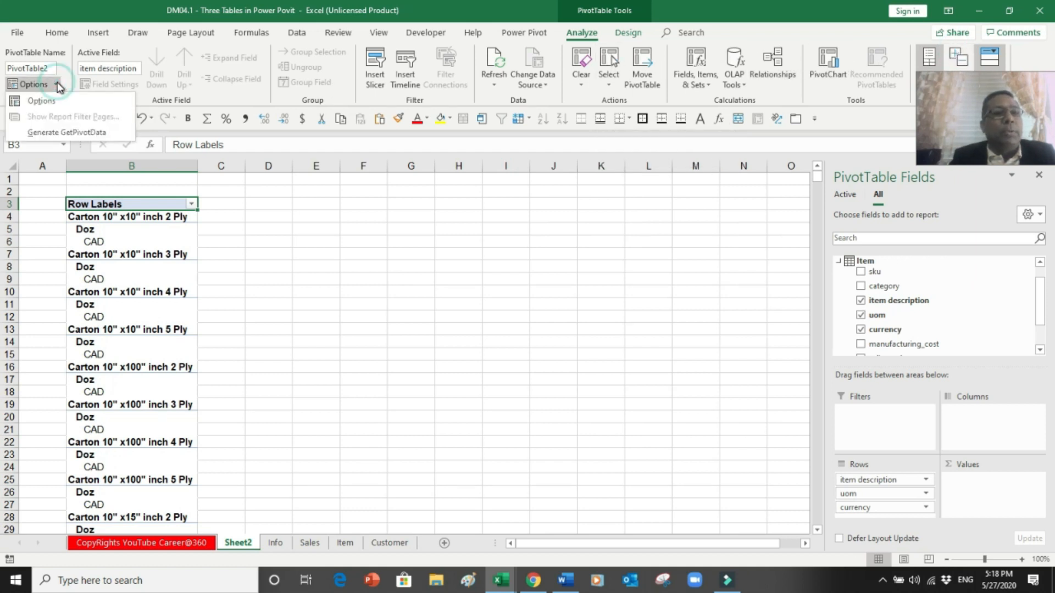
{"action": "left_click", "coordinate": [59, 100]}
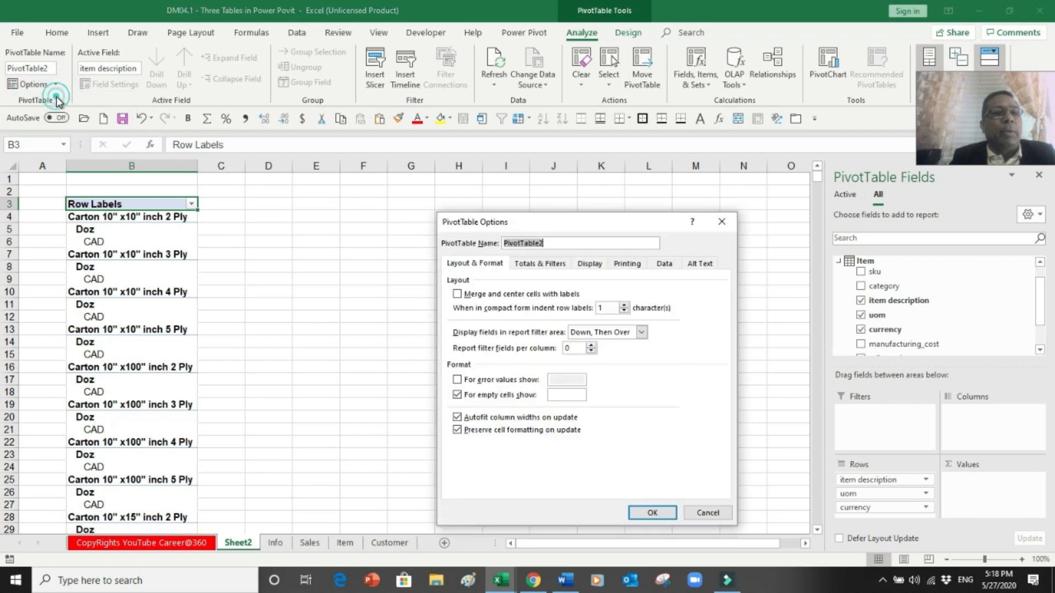
{"action": "left_click", "coordinate": [591, 264]}
{"action": "left_click", "coordinate": [526, 362]}
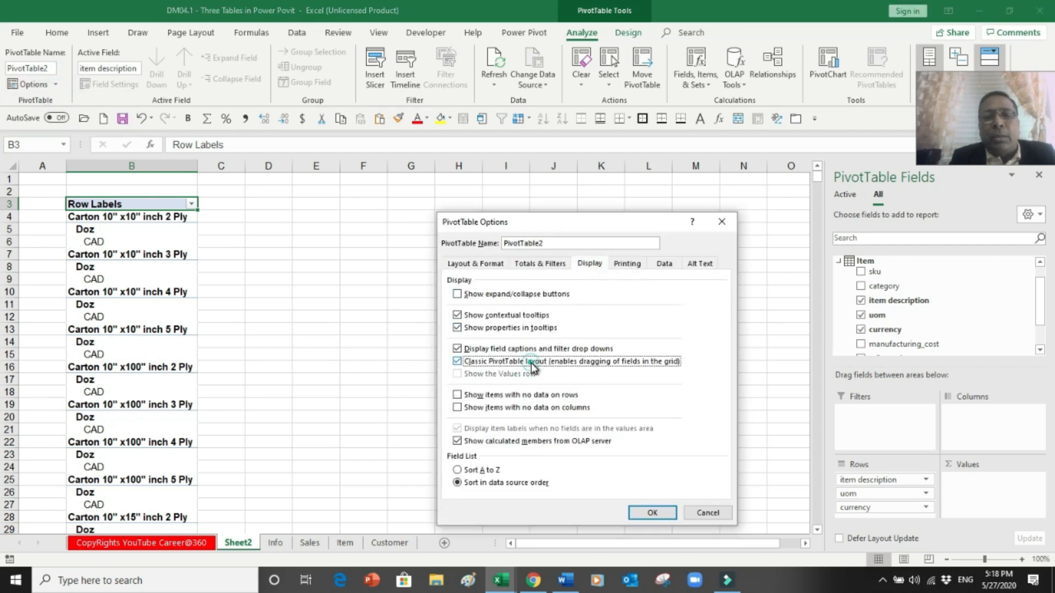
{"action": "left_click", "coordinate": [652, 514]}
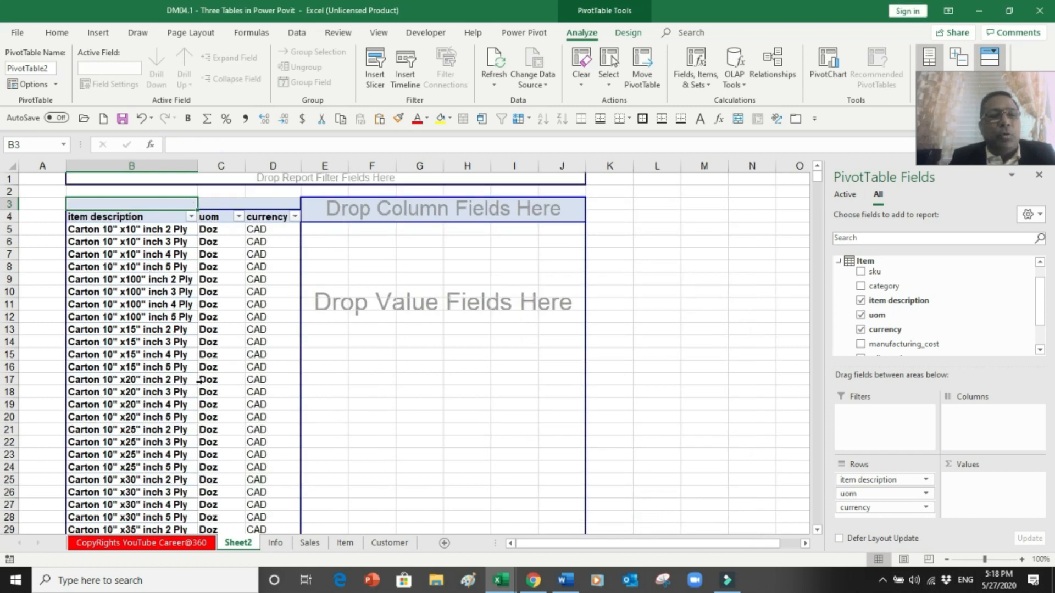
- Collapse the Item table's fields, expand the Sales table and add its qty measure to the PivotTable values
{"action": "left_click", "coordinate": [1041, 349]}
{"action": "left_click_drag", "start_coordinate": [1040, 321], "coordinate": [1037, 300]}
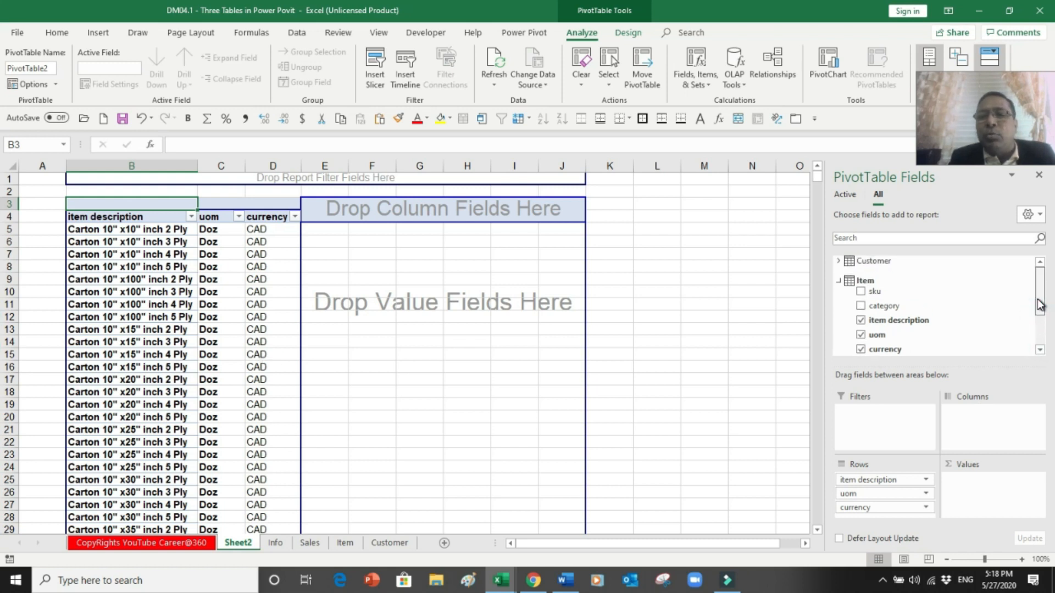
{"action": "left_click", "coordinate": [839, 280]}
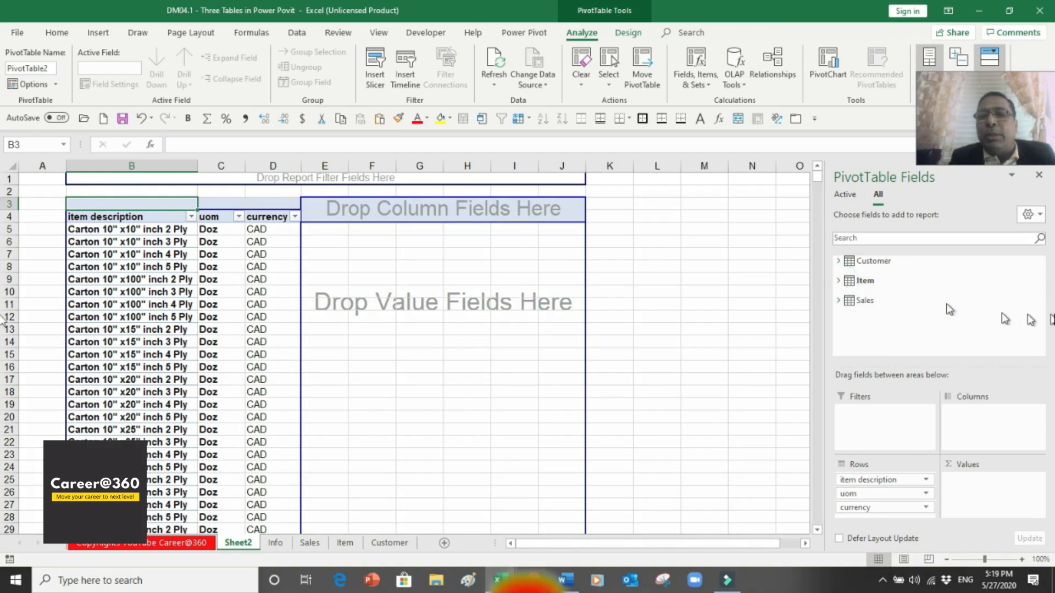
{"action": "left_click", "coordinate": [838, 302]}
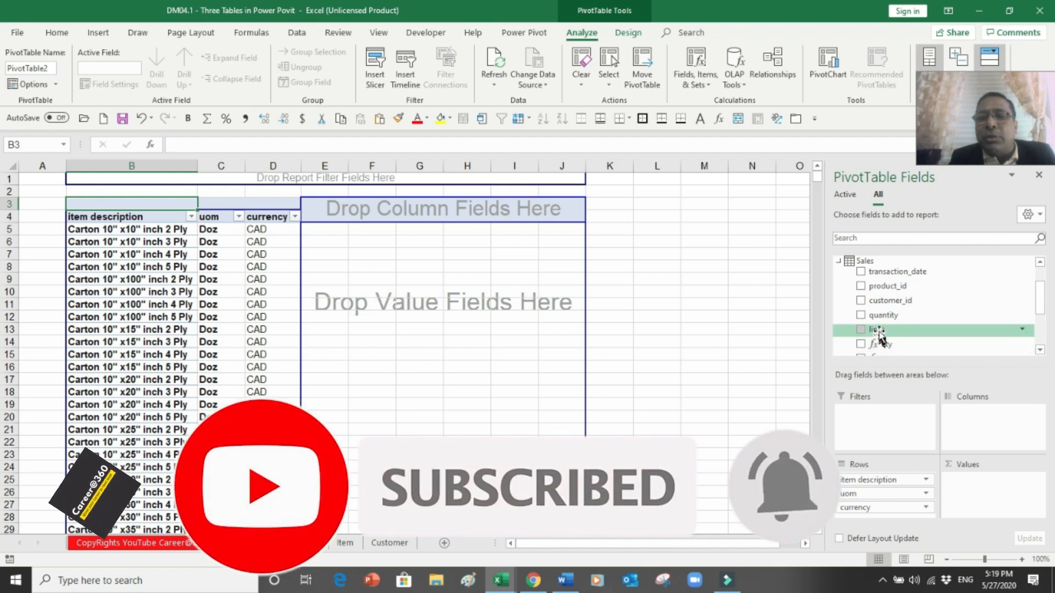
{"action": "left_click", "coordinate": [1039, 349]}
{"action": "left_click", "coordinate": [1039, 349]}
{"action": "left_click", "coordinate": [1039, 349]}
{"action": "left_click", "coordinate": [1039, 350]}
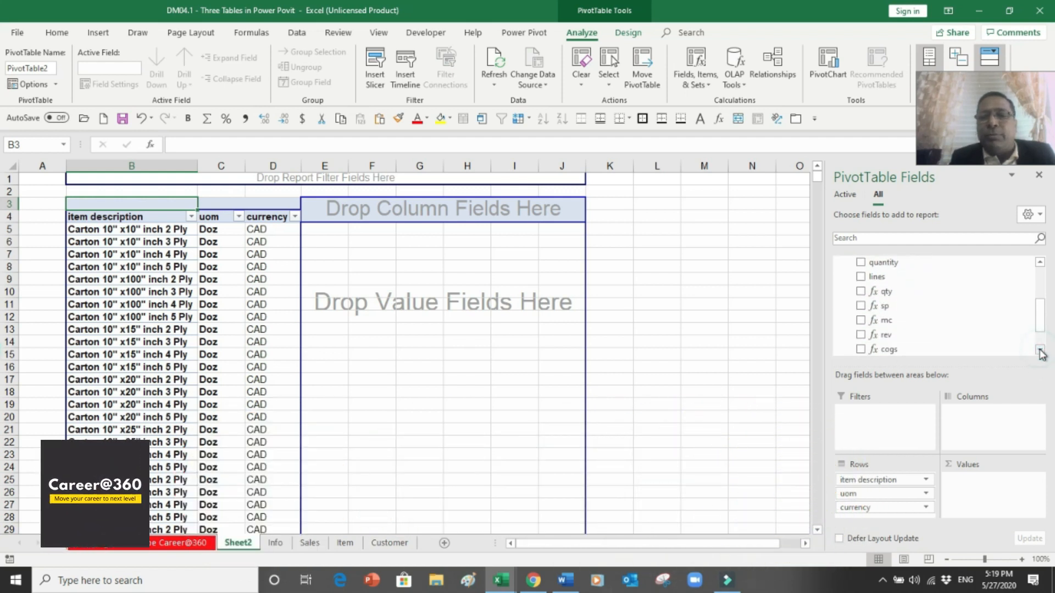
{"action": "left_click", "coordinate": [861, 292]}
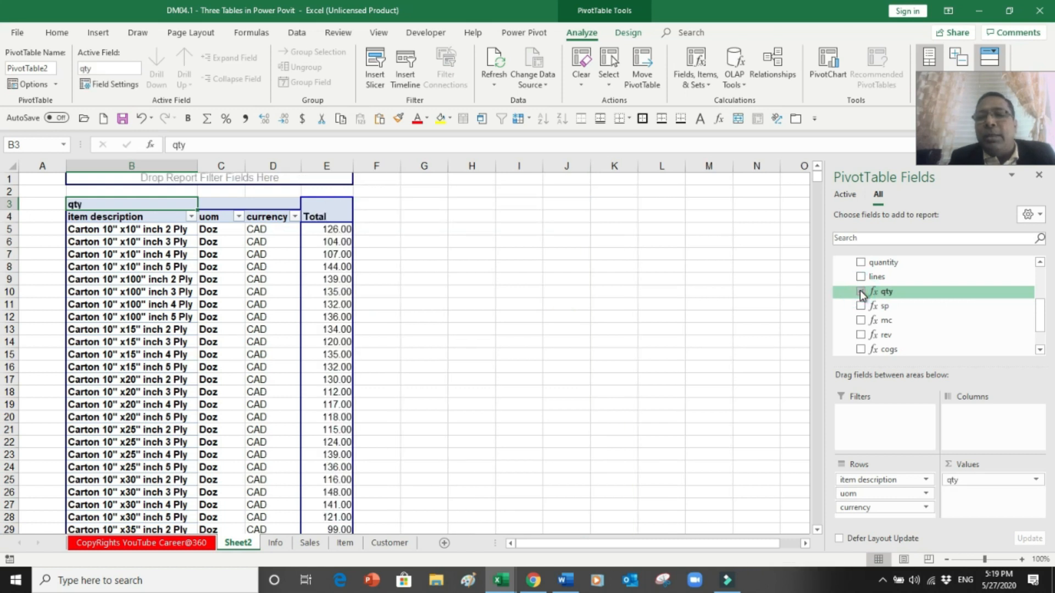
- Add the rev, cogs and gm measures from the Sales table to the PivotTable values
{"action": "left_click", "coordinate": [860, 336]}
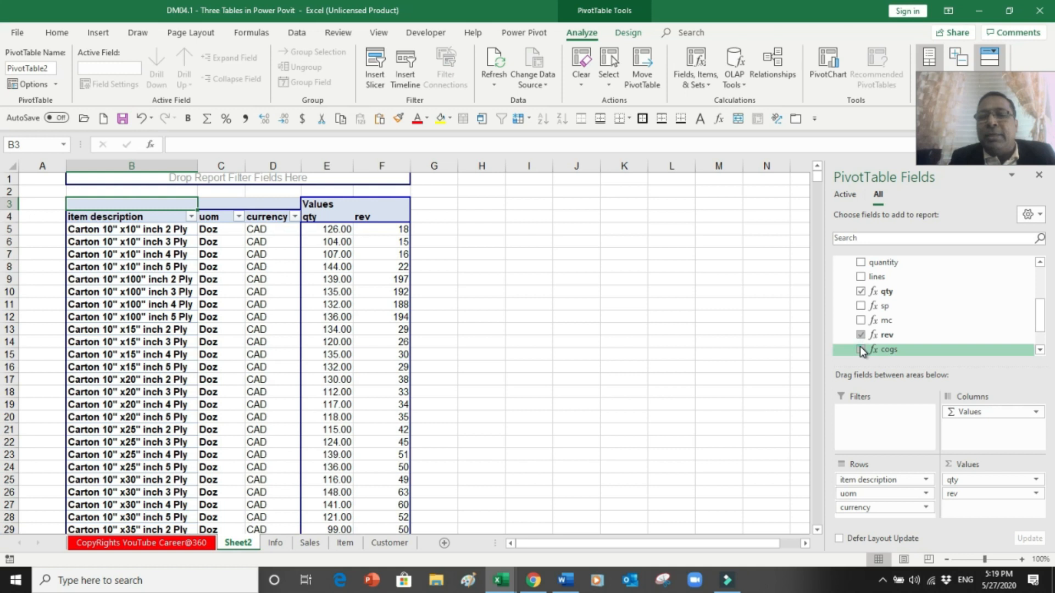
{"action": "left_click", "coordinate": [861, 350]}
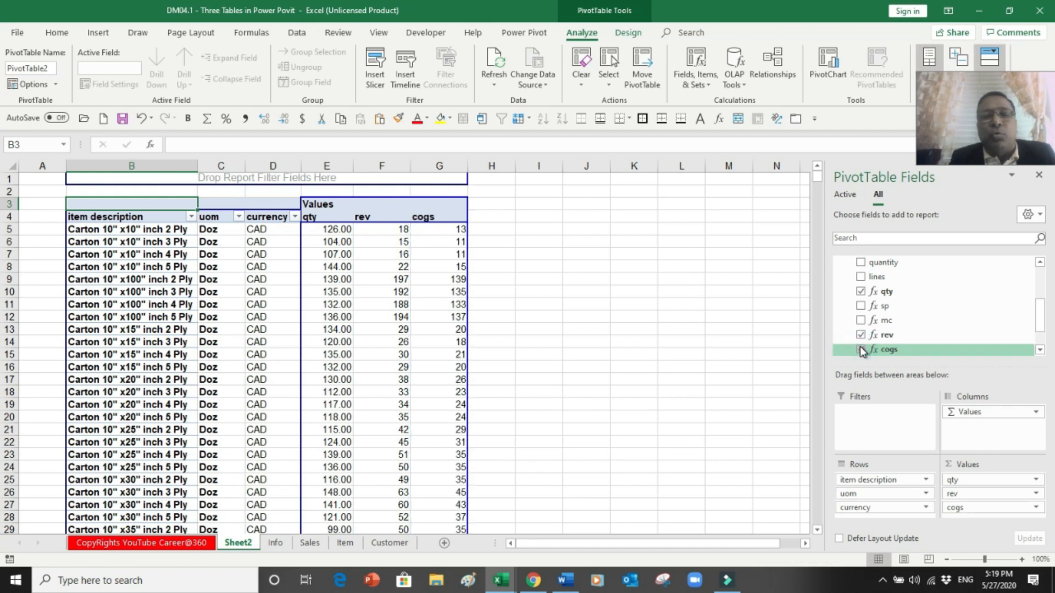
{"action": "left_click", "coordinate": [1040, 350]}
{"action": "left_click", "coordinate": [1039, 352]}
{"action": "left_click", "coordinate": [860, 333]}
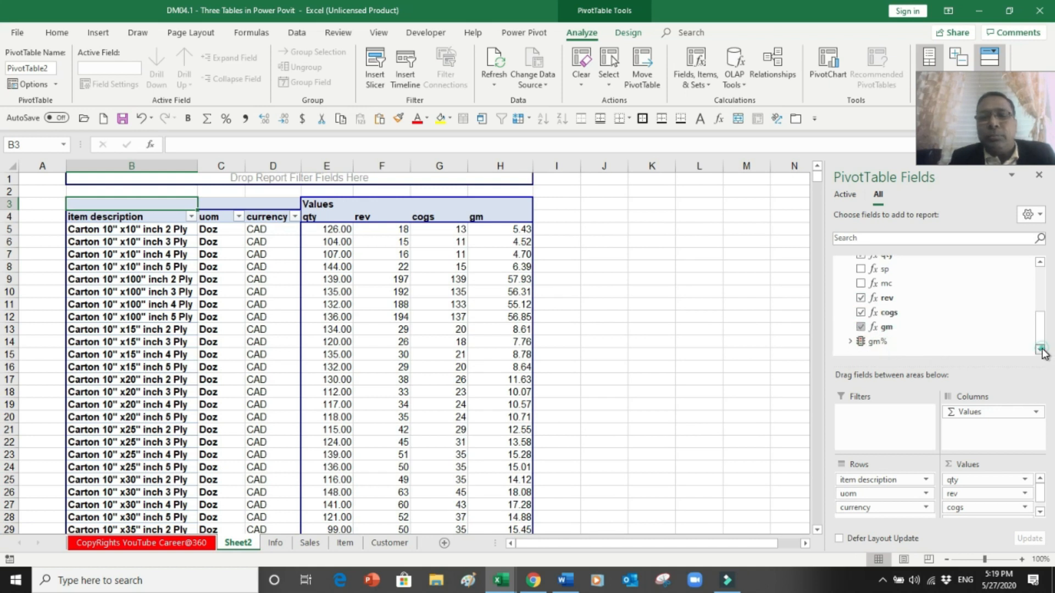
- Add the Value (gm%) and Status fields of the gm% KPI to the PivotTable
{"action": "left_click", "coordinate": [850, 346]}
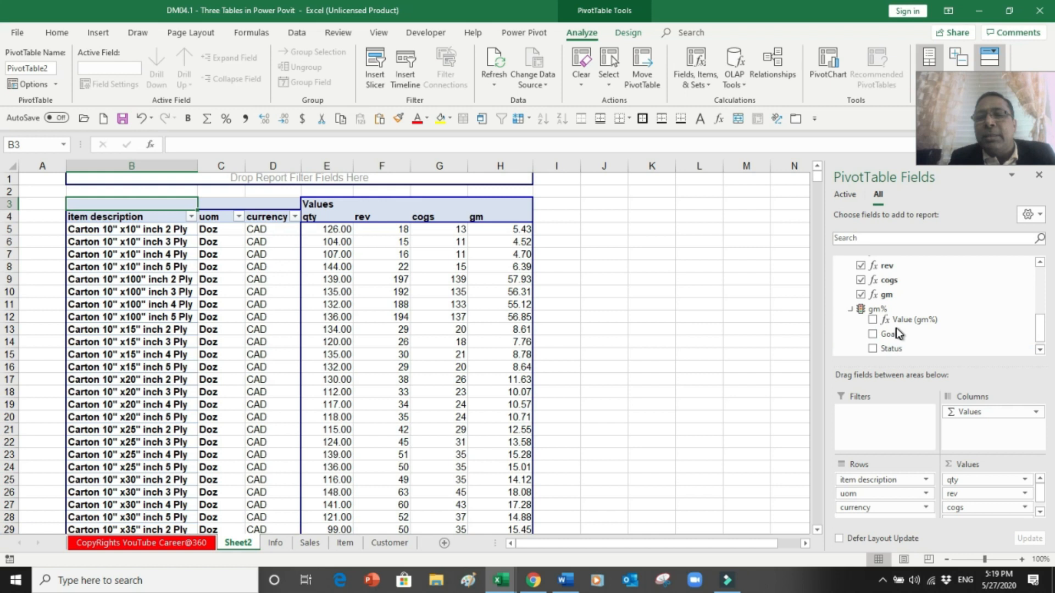
{"action": "left_click", "coordinate": [873, 320]}
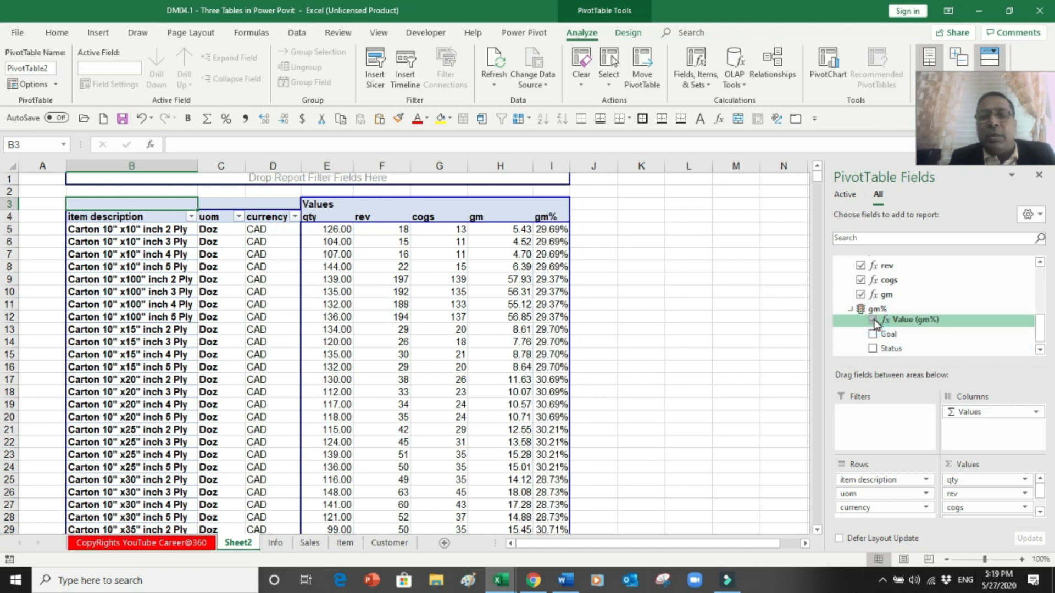
{"action": "left_click", "coordinate": [871, 349]}
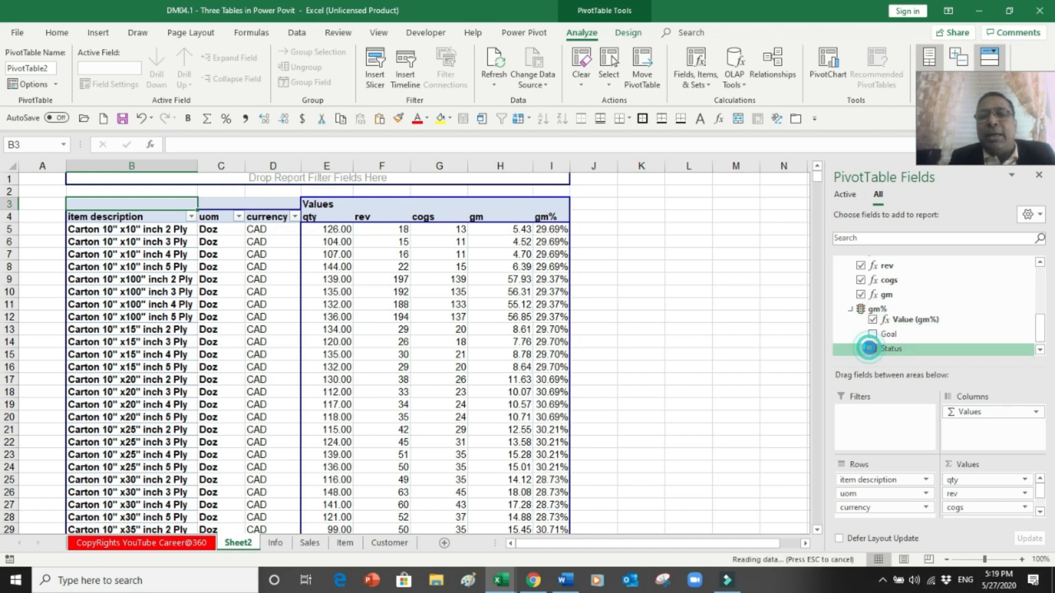
- Center the contents of the gm% Status column and widen the gm% column of the PivotTable
{"action": "left_click", "coordinate": [591, 175]}
{"action": "left_click", "coordinate": [276, 76]}
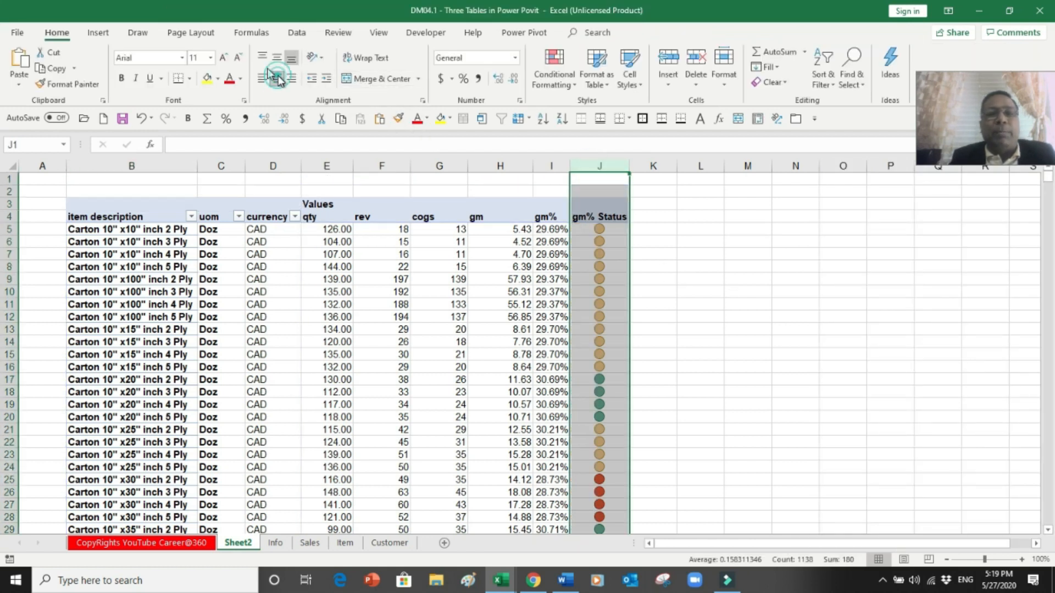
{"action": "left_click", "coordinate": [545, 176]}
{"action": "left_click_drag", "start_coordinate": [569, 167], "coordinate": [603, 167]}
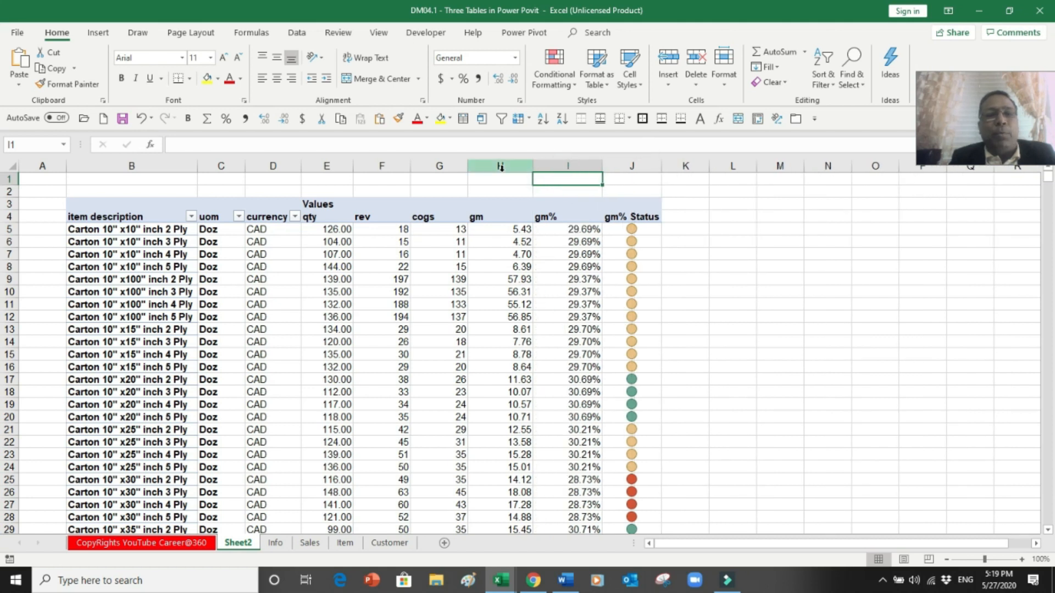
- Freeze the panes at cell B5 so the PivotTable's header rows stay in view
{"action": "left_click", "coordinate": [154, 231]}
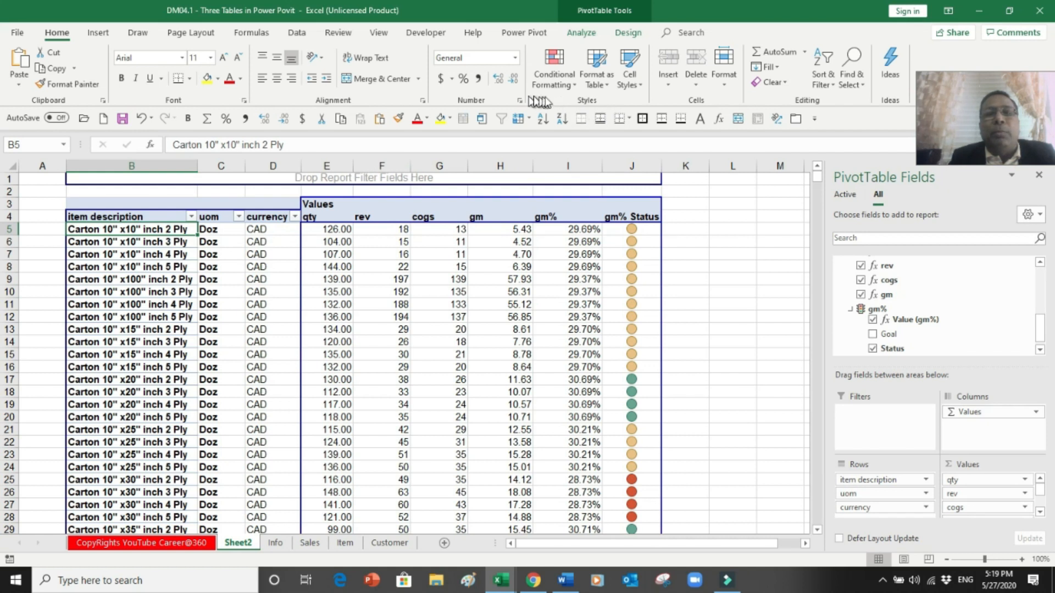
{"action": "left_click", "coordinate": [530, 119]}
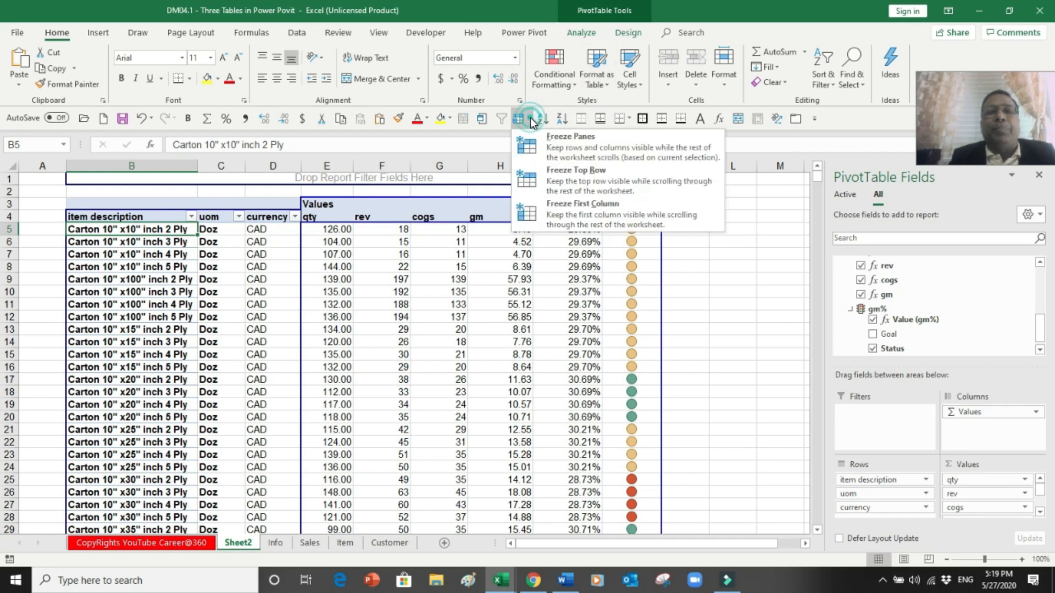
{"action": "left_click", "coordinate": [541, 138]}
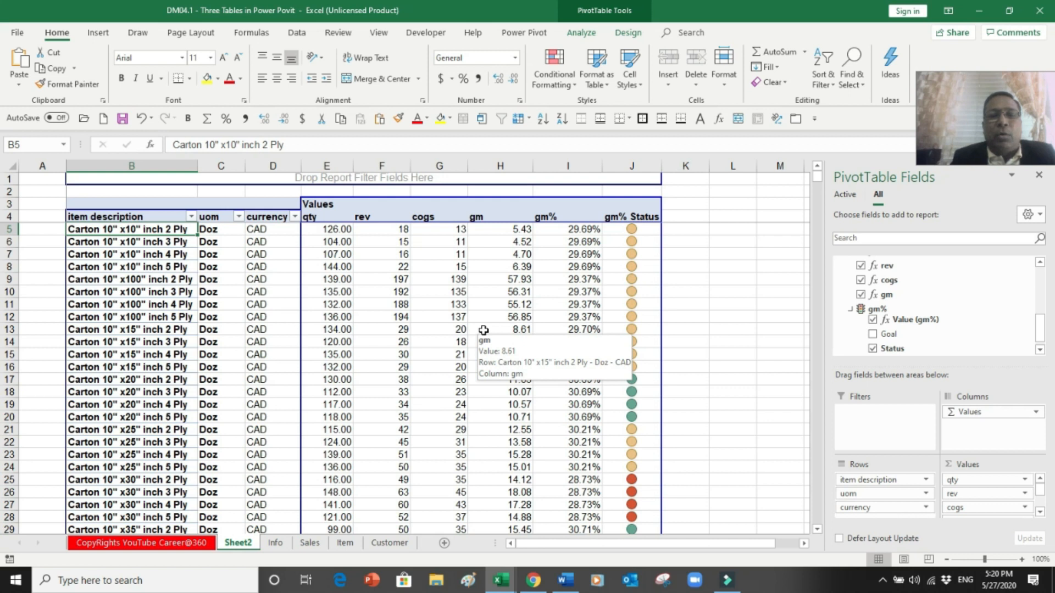
- Examine the last item rows and the Grand Total row of the PivotTable, and return to the header cells
{"action": "left_click", "coordinate": [146, 245]}
{"action": "left_click", "coordinate": [147, 291]}
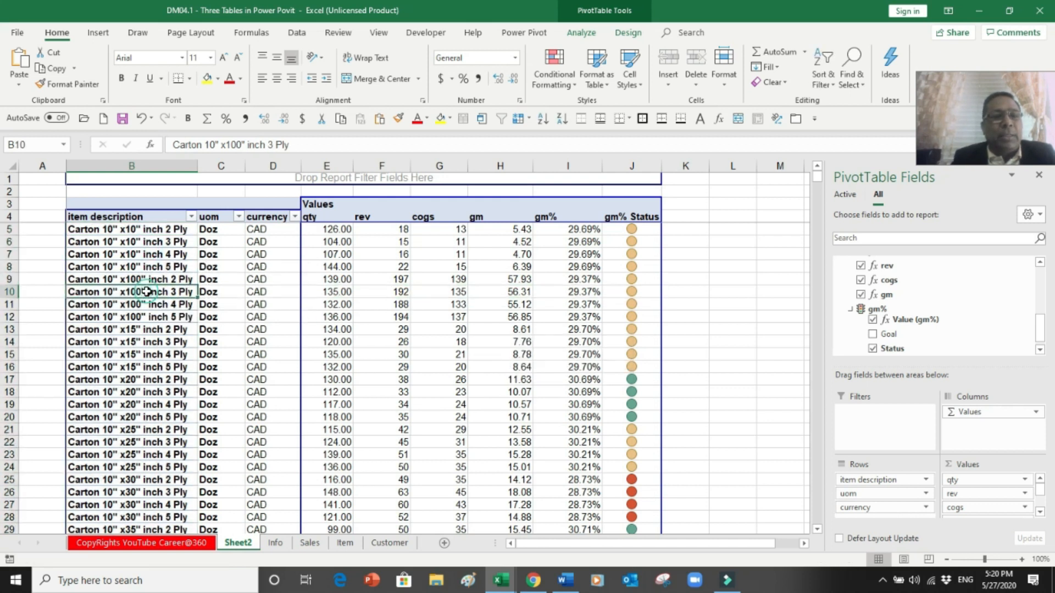
{"action": "key", "text": "ctrl+Down"}
{"action": "key", "text": "Down"}
{"action": "key", "text": "Down"}
{"action": "key", "text": "Down"}
{"action": "key", "text": "Up"}
{"action": "key", "text": "Up"}
{"action": "key", "text": "Up"}
{"action": "key", "text": "Up"}
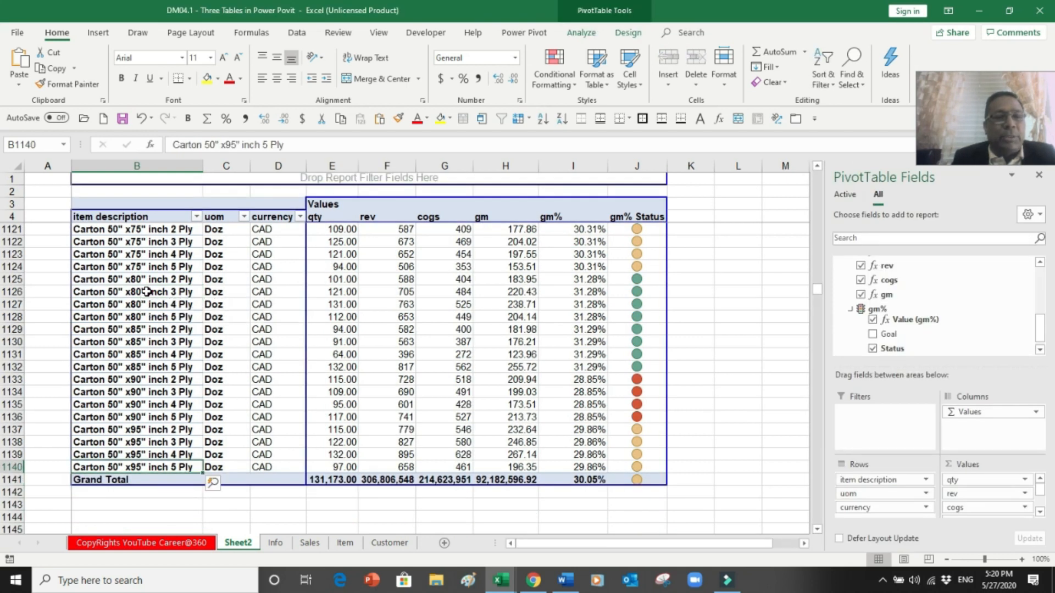
{"action": "key", "text": "ctrl+Up"}
{"action": "key", "text": "Up"}
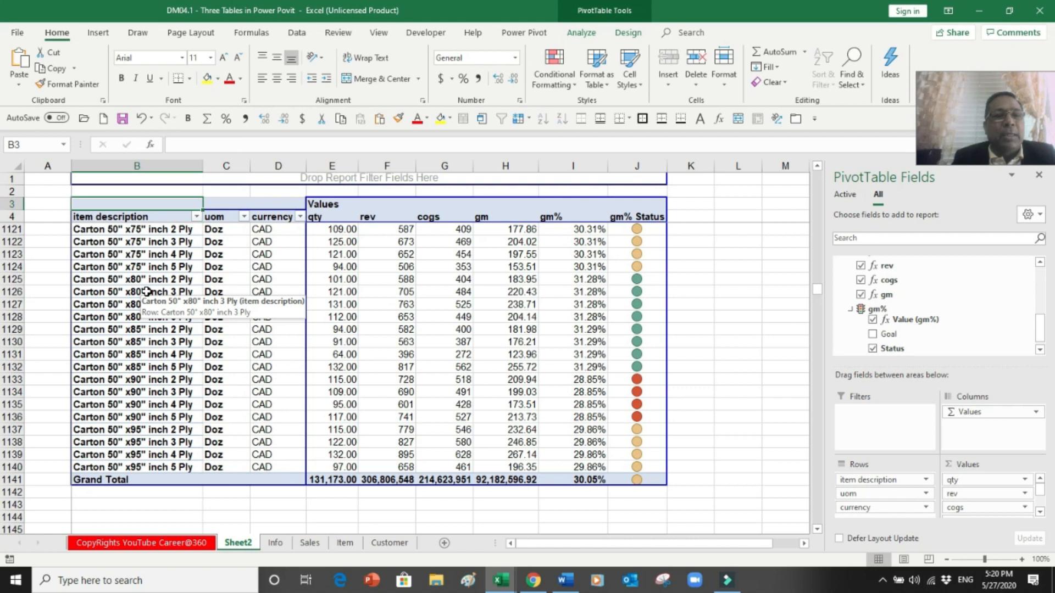
- Examine the qty, rev, cogs, gm and gm% columns of the PivotTable one after another
{"action": "key", "text": "Down"}
{"action": "key", "text": "Right"}
{"action": "key", "text": "Right"}
{"action": "key", "text": "Right"}
{"action": "key", "text": "Right"}
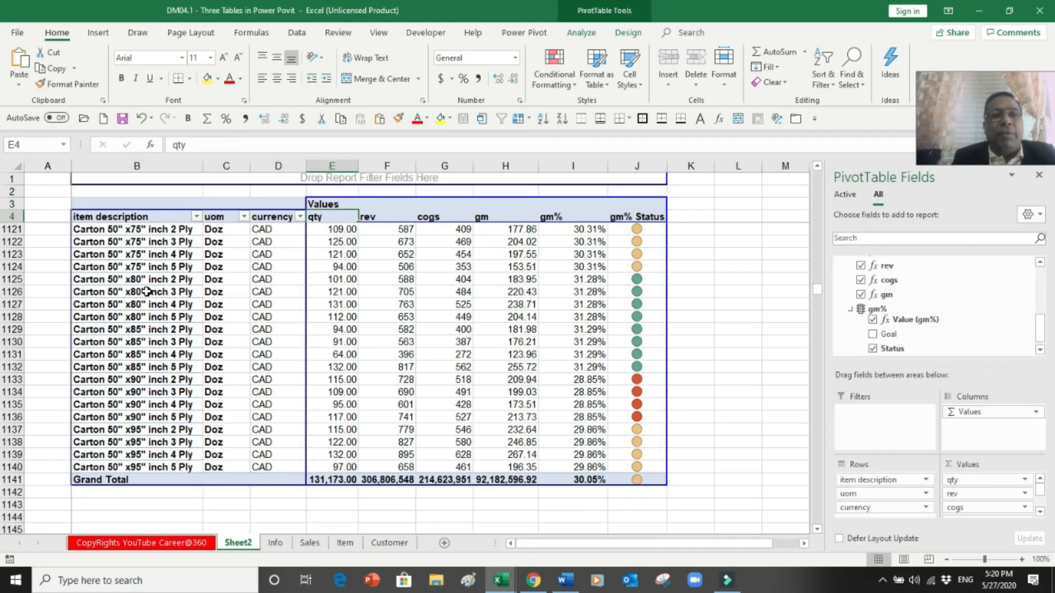
{"action": "left_click", "coordinate": [328, 167]}
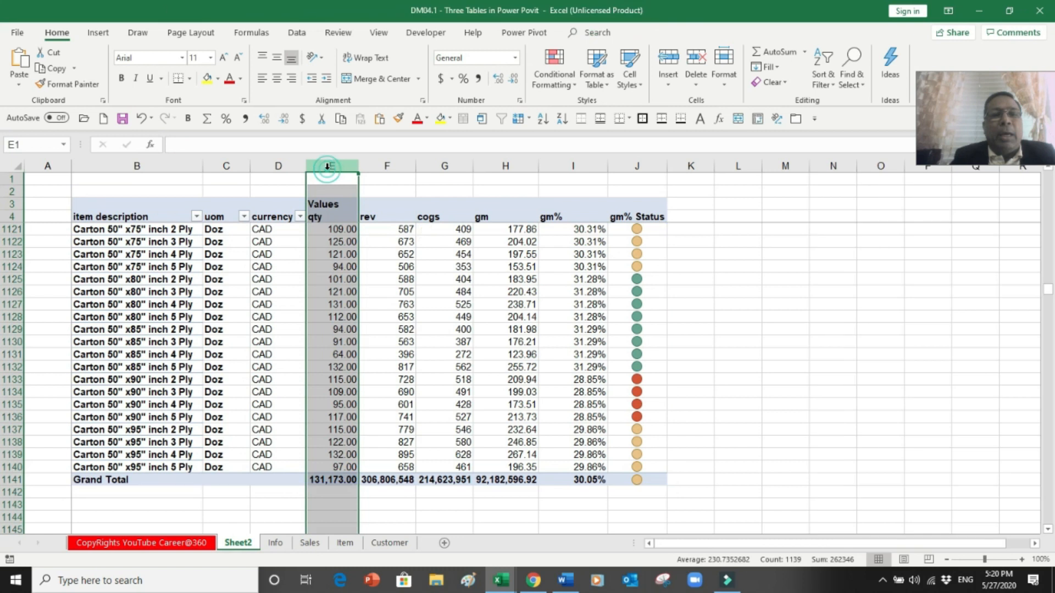
{"action": "left_click", "coordinate": [385, 167]}
{"action": "left_click_drag", "start_coordinate": [385, 167], "coordinate": [574, 183]}
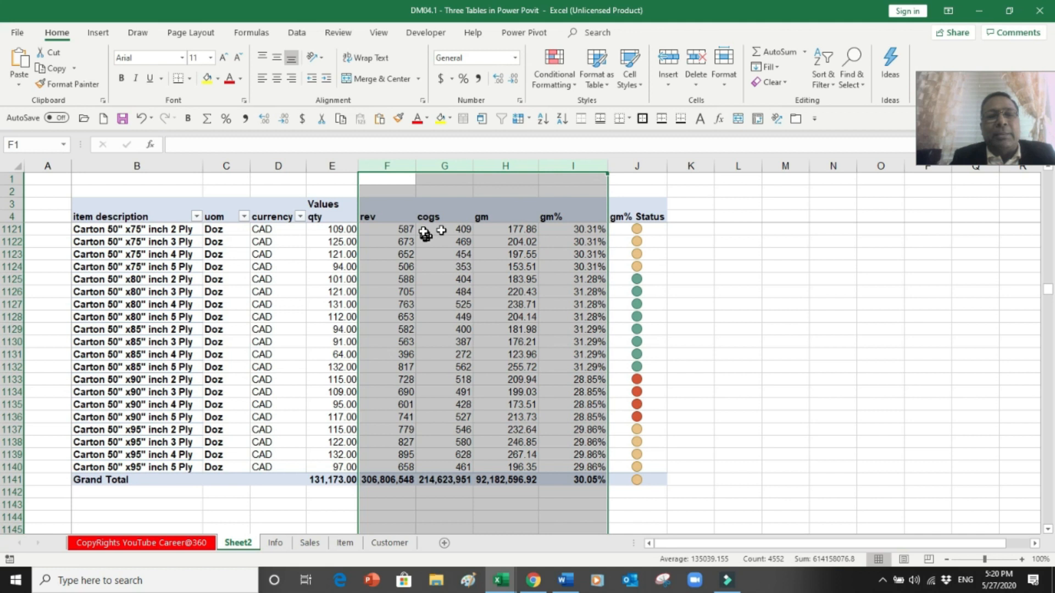
{"action": "left_click", "coordinate": [405, 210]}
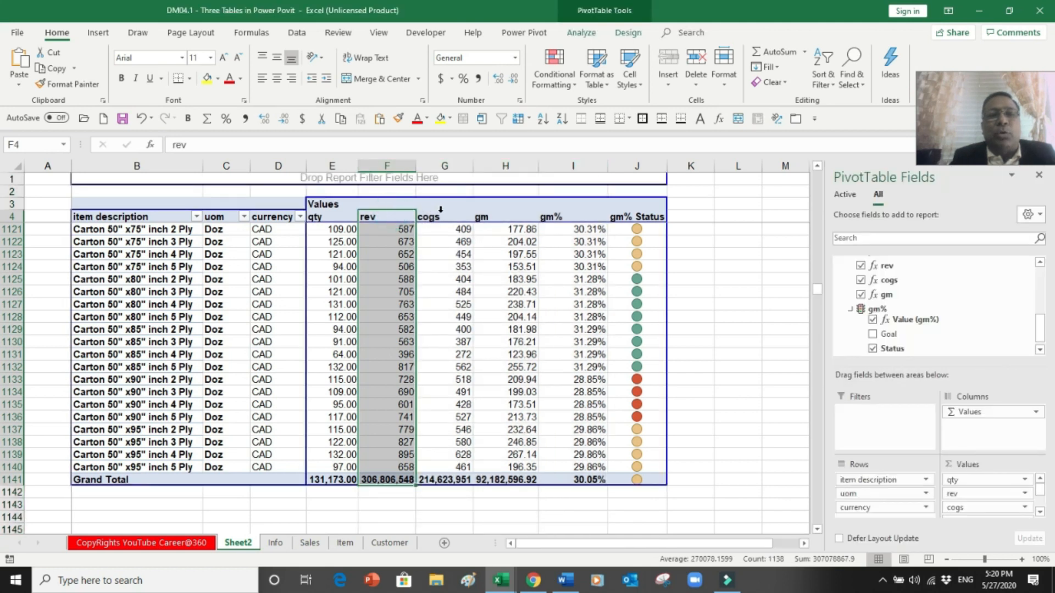
{"action": "left_click", "coordinate": [440, 210]}
{"action": "left_click", "coordinate": [502, 211]}
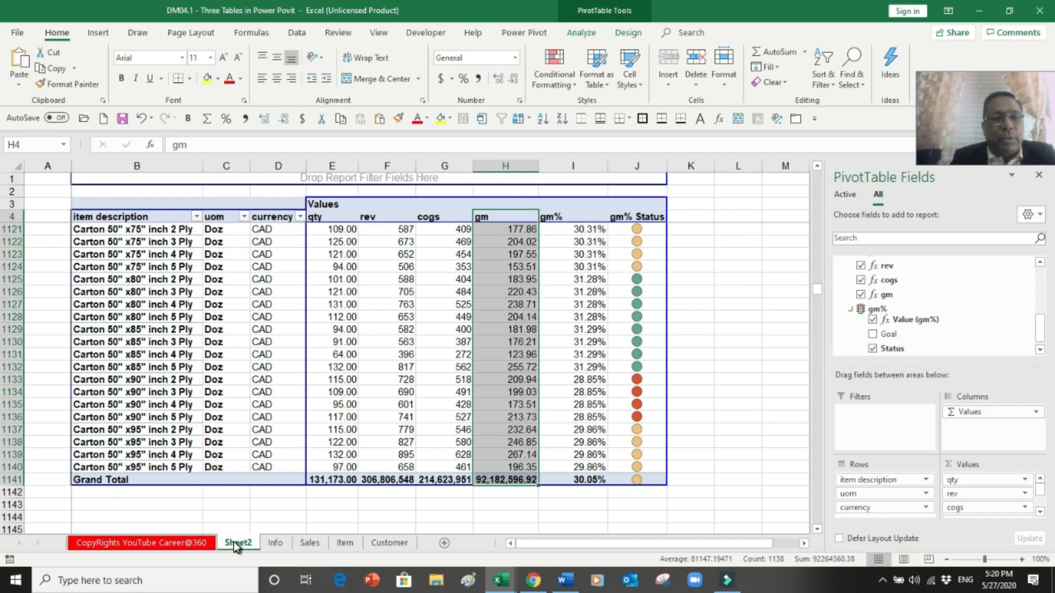
- Move Sheet2 behind the Customer sheet and rename it Pivot1
{"action": "left_click_drag", "start_coordinate": [424, 538], "coordinate": [422, 542]}
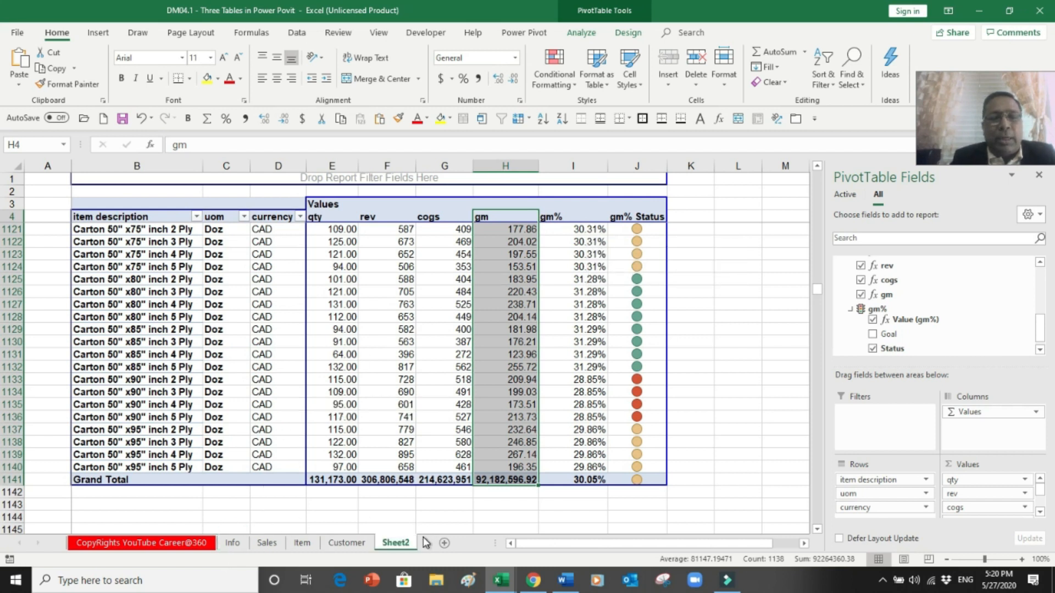
{"action": "double_click", "coordinate": [403, 544]}
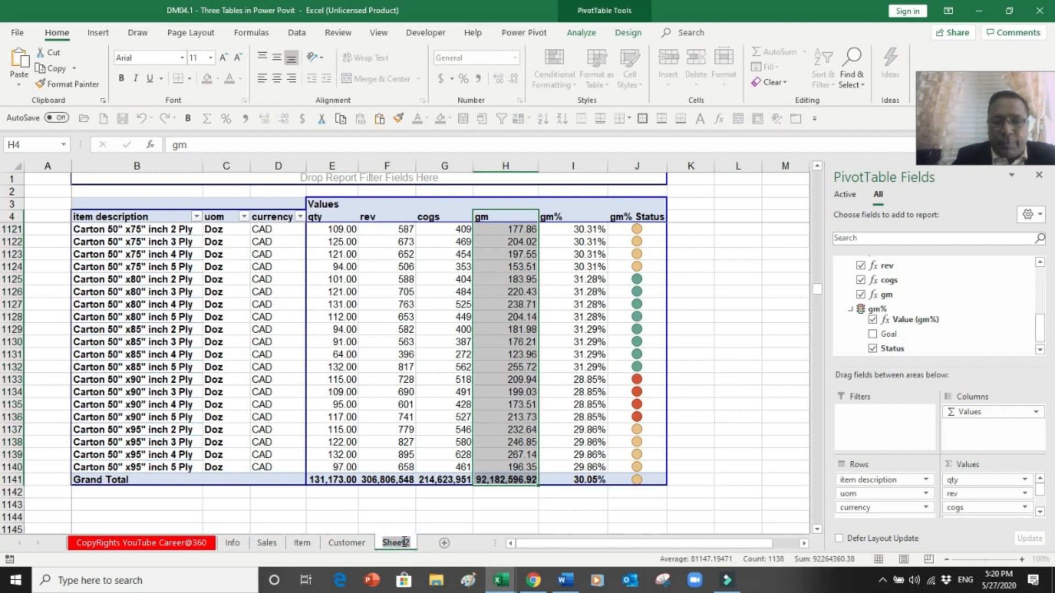
{"action": "type", "text": "Pivot1"}
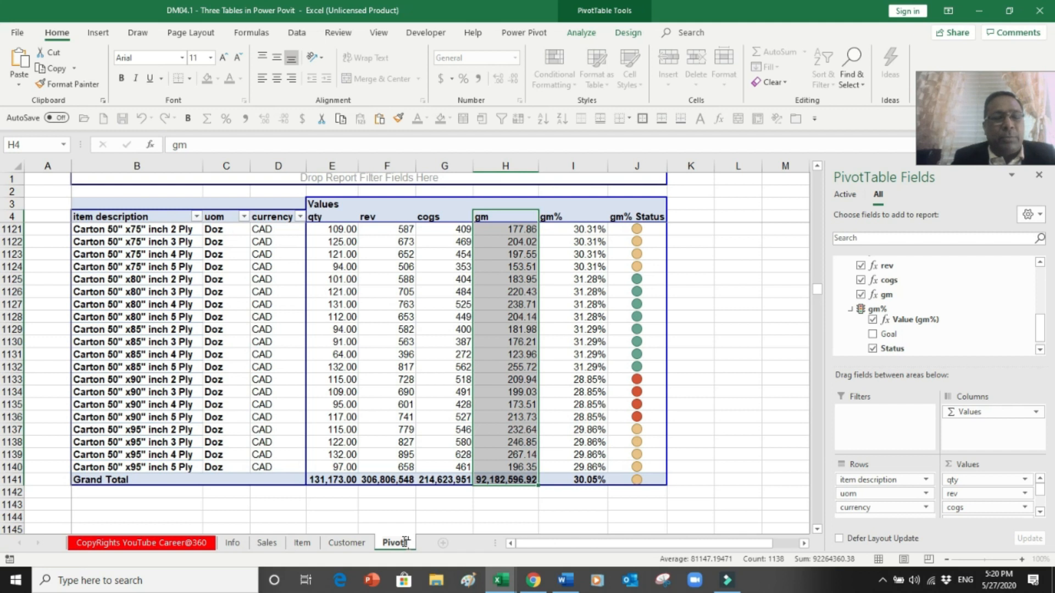
{"action": "left_click", "coordinate": [378, 527]}
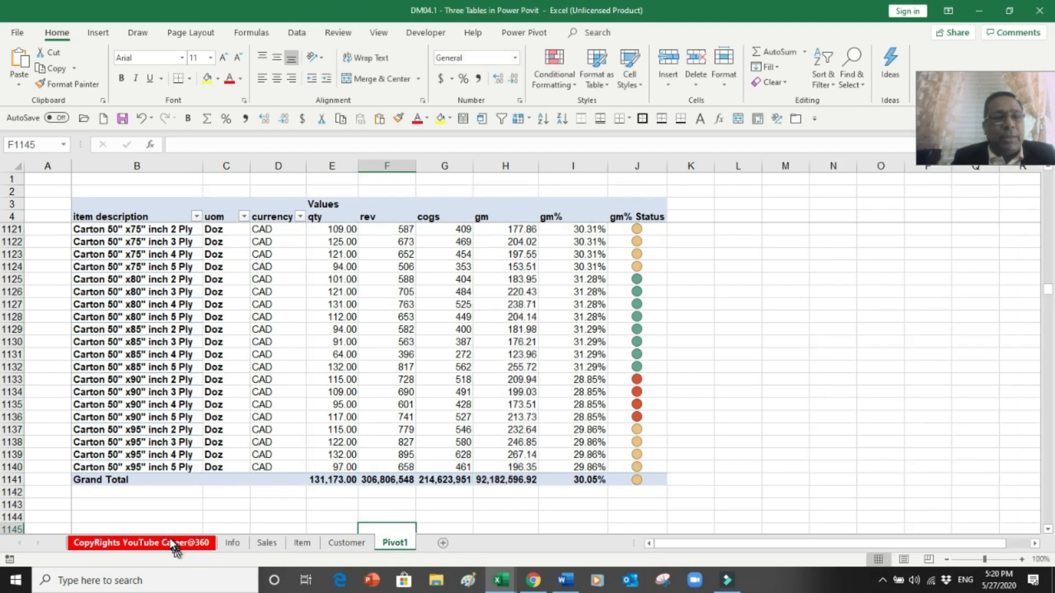
- Review the seven merge steps on the Info sheet and the source tables on the Sales, Item and Customer sheets
{"action": "left_click", "coordinate": [233, 542]}
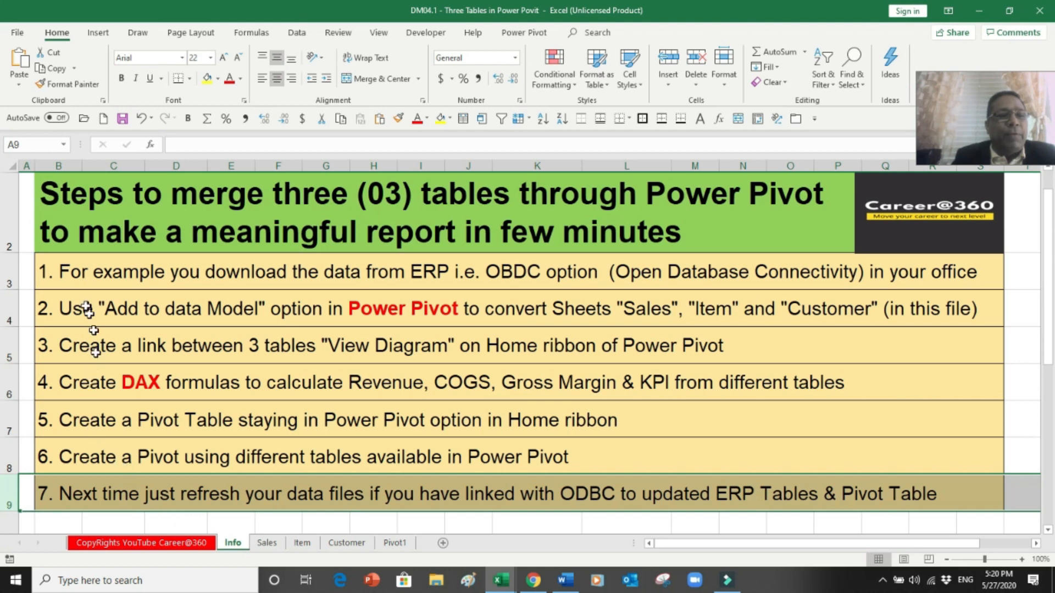
{"action": "left_click_drag", "start_coordinate": [38, 268], "coordinate": [58, 447]}
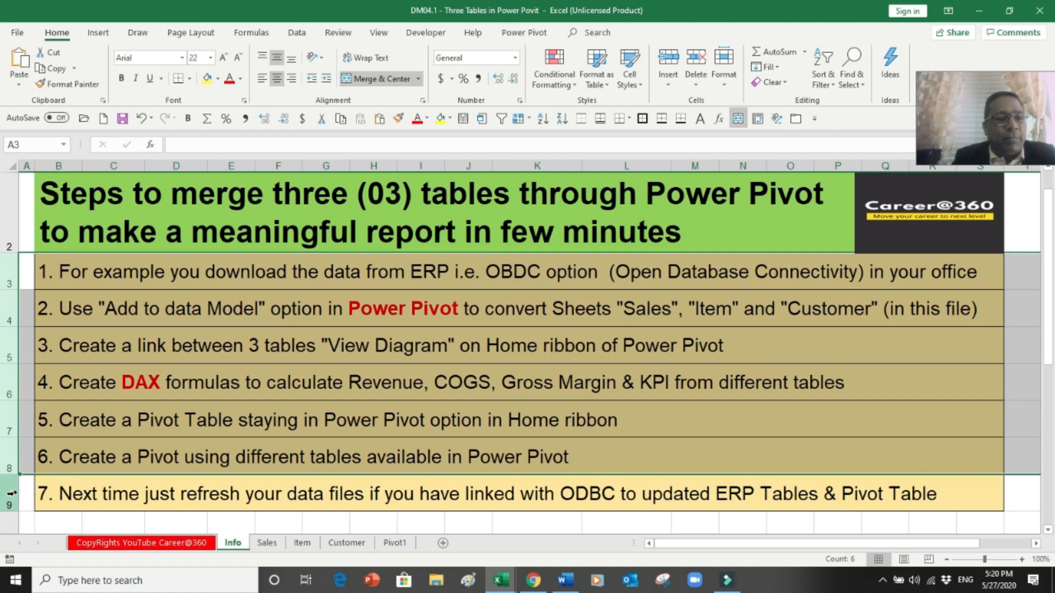
{"action": "left_click", "coordinate": [8, 493]}
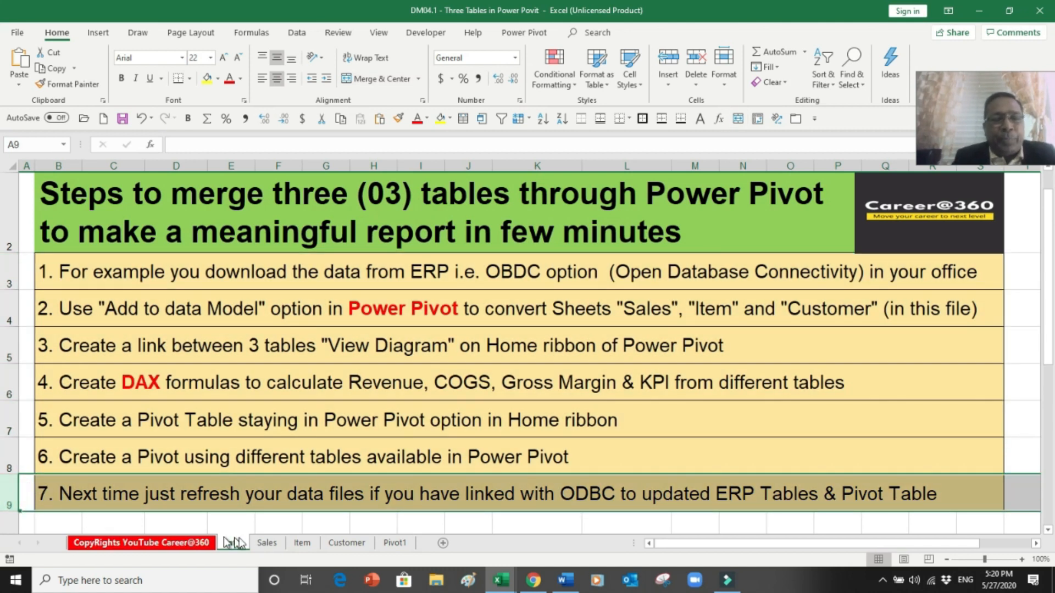
{"action": "left_click", "coordinate": [267, 543]}
{"action": "left_click", "coordinate": [302, 543]}
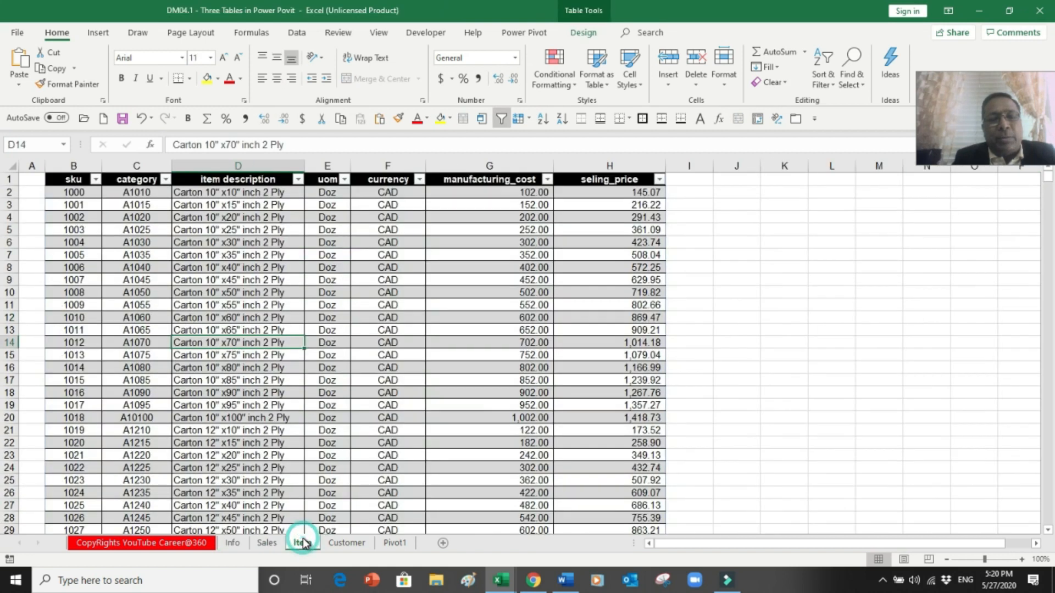
{"action": "left_click", "coordinate": [345, 543]}
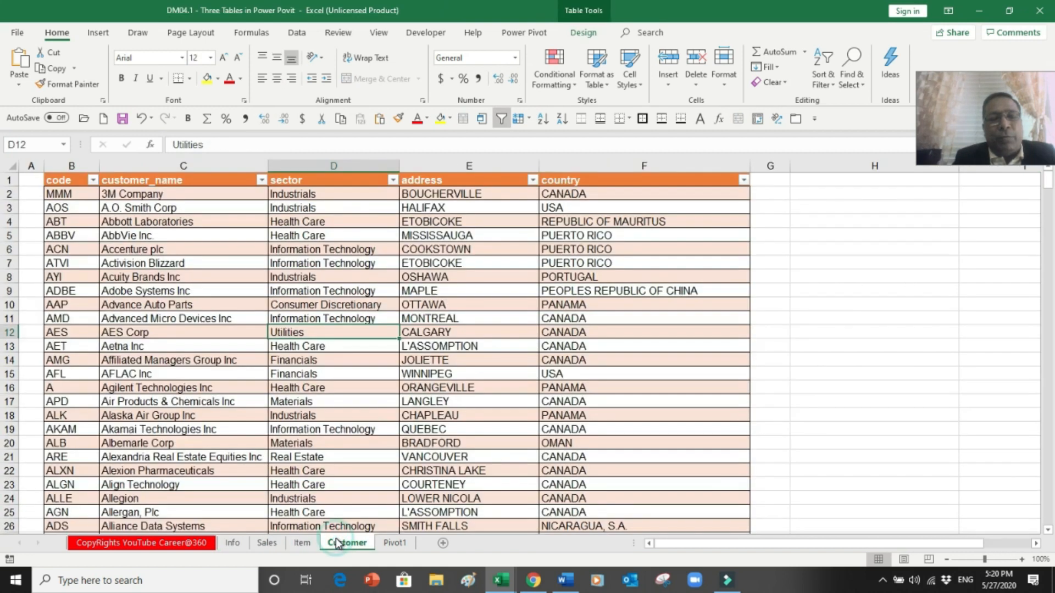
{"action": "left_click", "coordinate": [267, 543]}
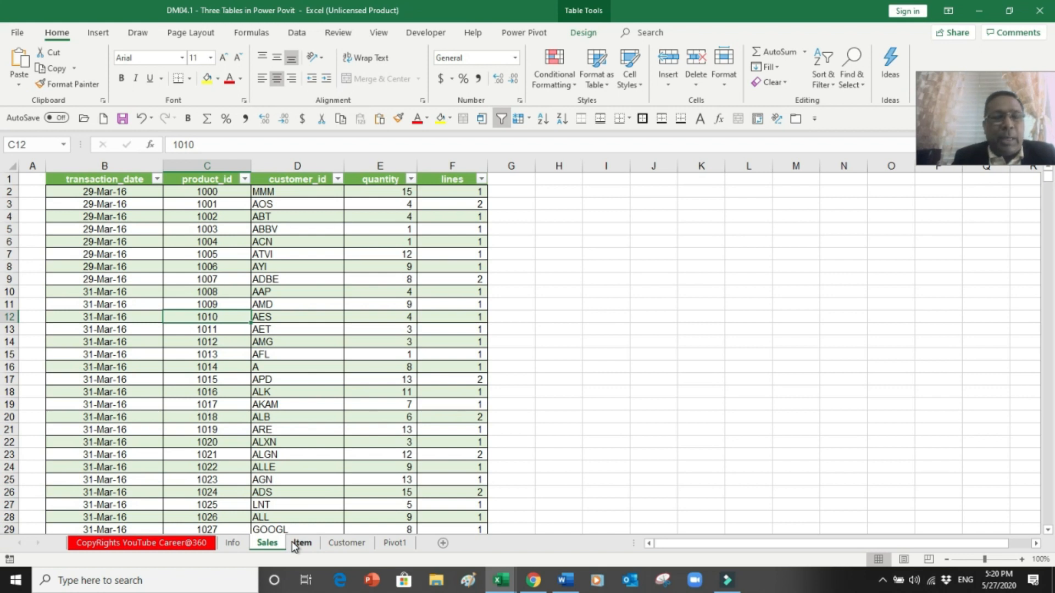
- Review the Pivot1 report from its Grand Total up to the first rows, including the gm% Status indicators
{"action": "left_click", "coordinate": [389, 543]}
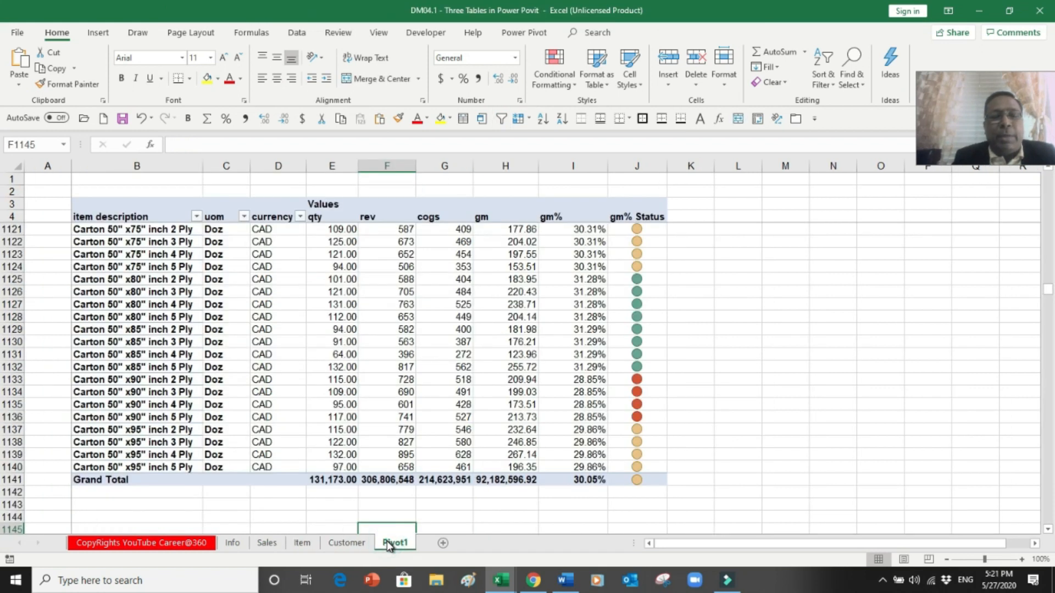
{"action": "key", "text": "Up"}
{"action": "key", "text": "Up"}
{"action": "key", "text": "Up"}
{"action": "key", "text": "Up"}
{"action": "key", "text": "Up"}
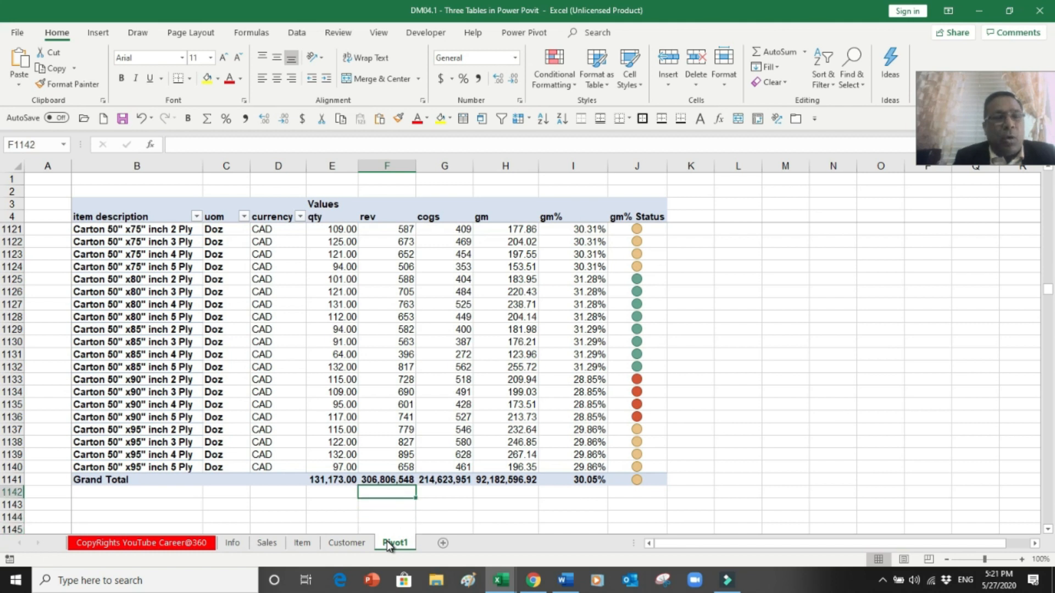
{"action": "key", "text": "ctrl+Up"}
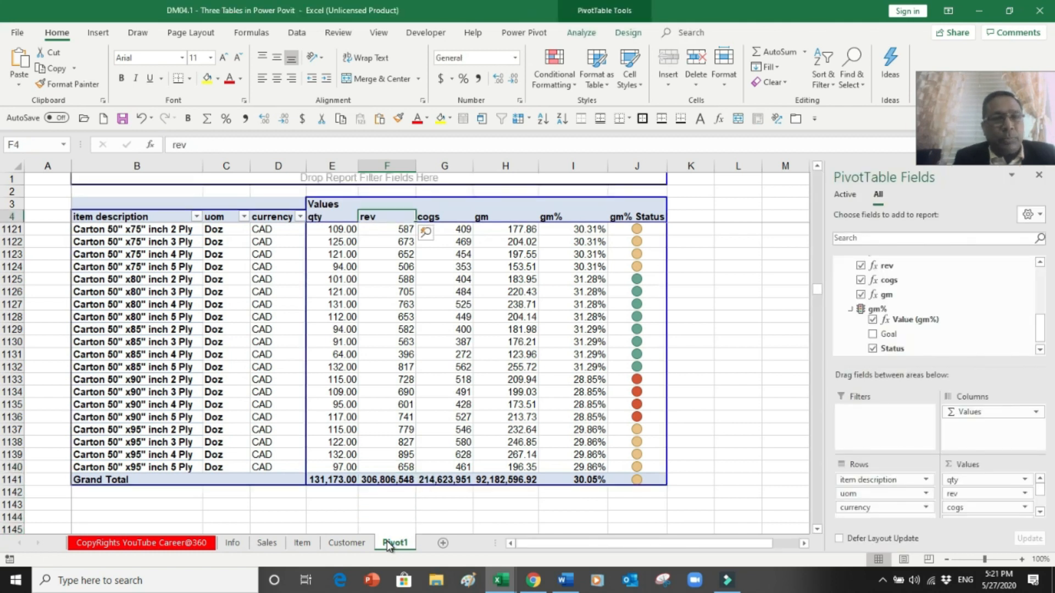
{"action": "key", "text": "Down"}
{"action": "key", "text": "Down"}
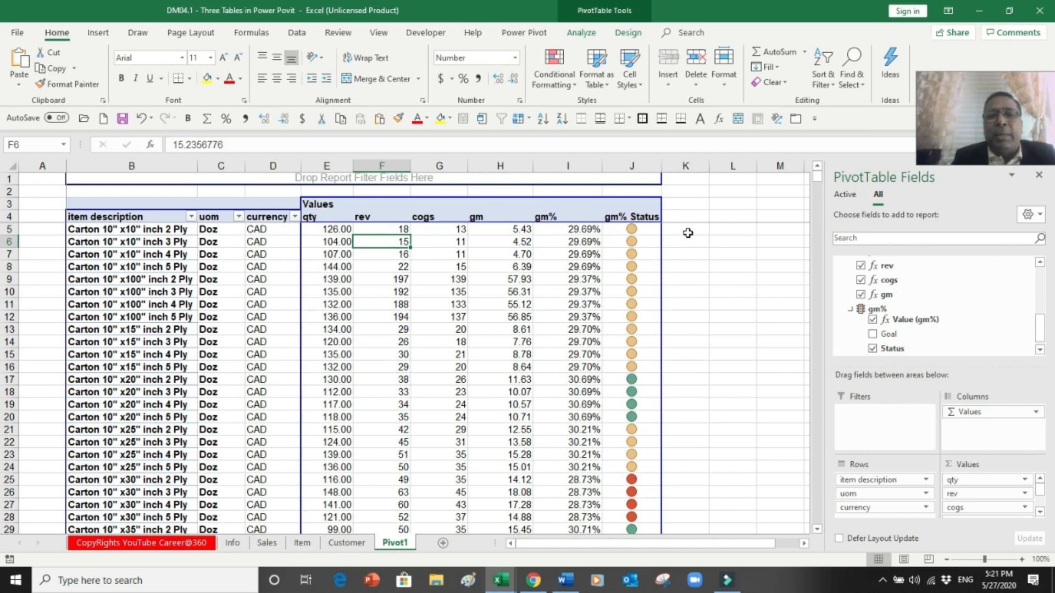
{"action": "left_click_drag", "start_coordinate": [687, 229], "coordinate": [683, 416]}
{"action": "left_click_drag", "start_coordinate": [687, 480], "coordinate": [689, 512]}
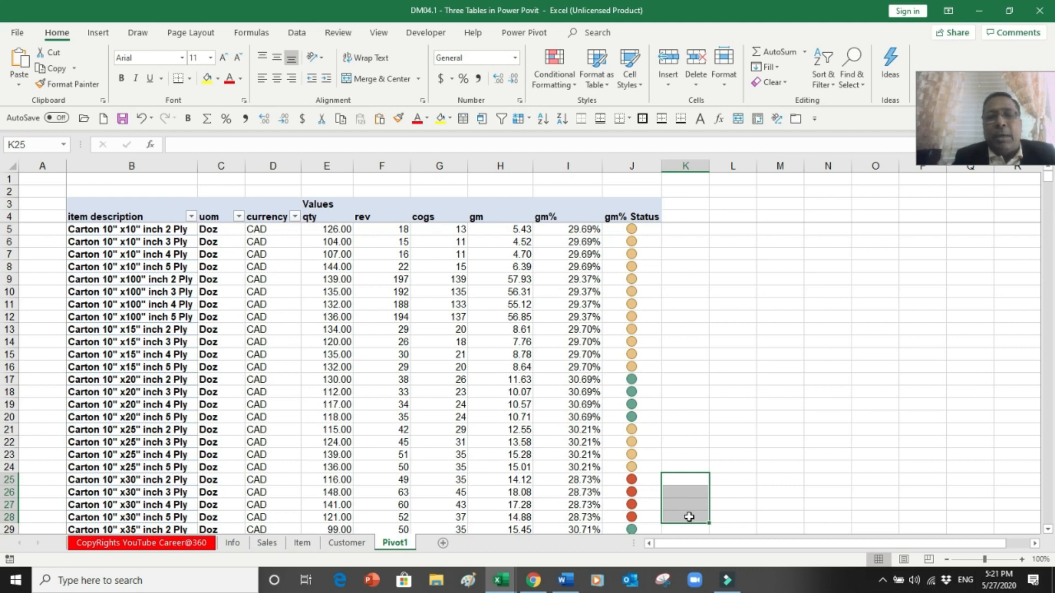
{"action": "left_click", "coordinate": [386, 192]}
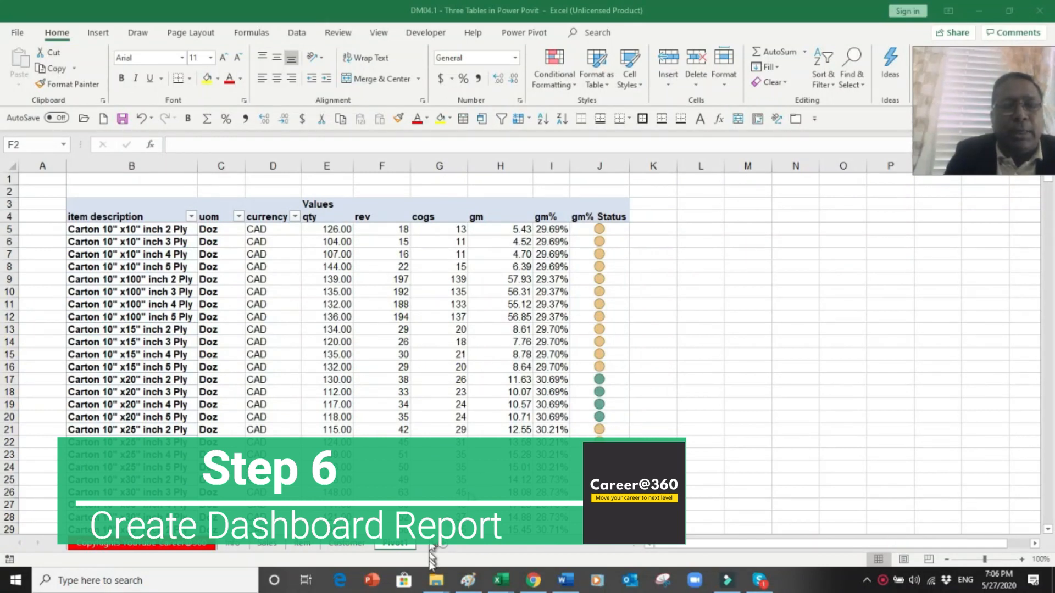
- Switch to the Power Pivot window, show the Data View and create a PivotTable from the data model on a new worksheet
{"action": "mouse_move", "coordinate": [503, 587]}
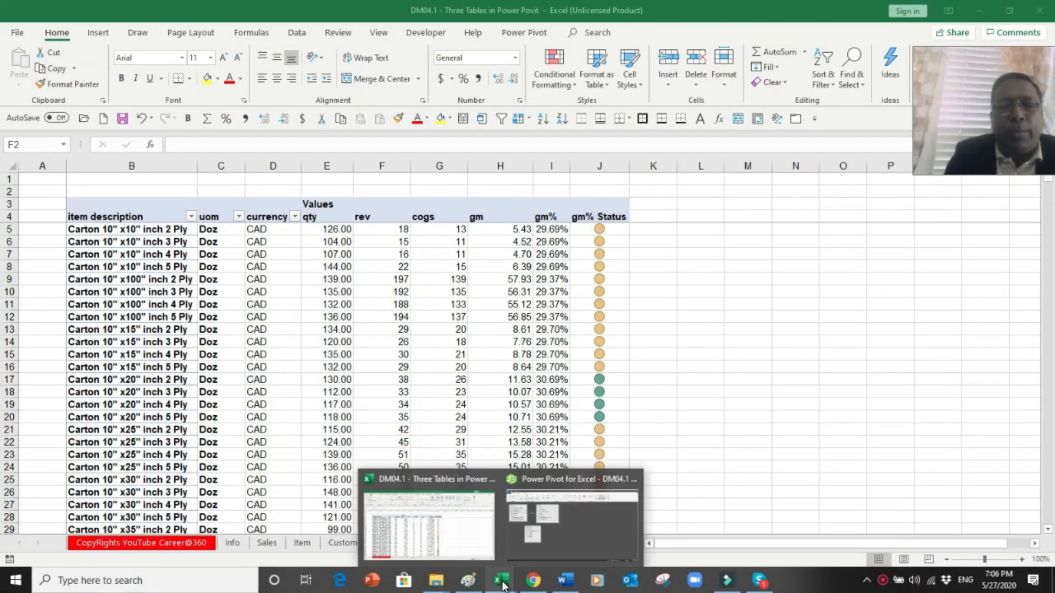
{"action": "left_click", "coordinate": [569, 525]}
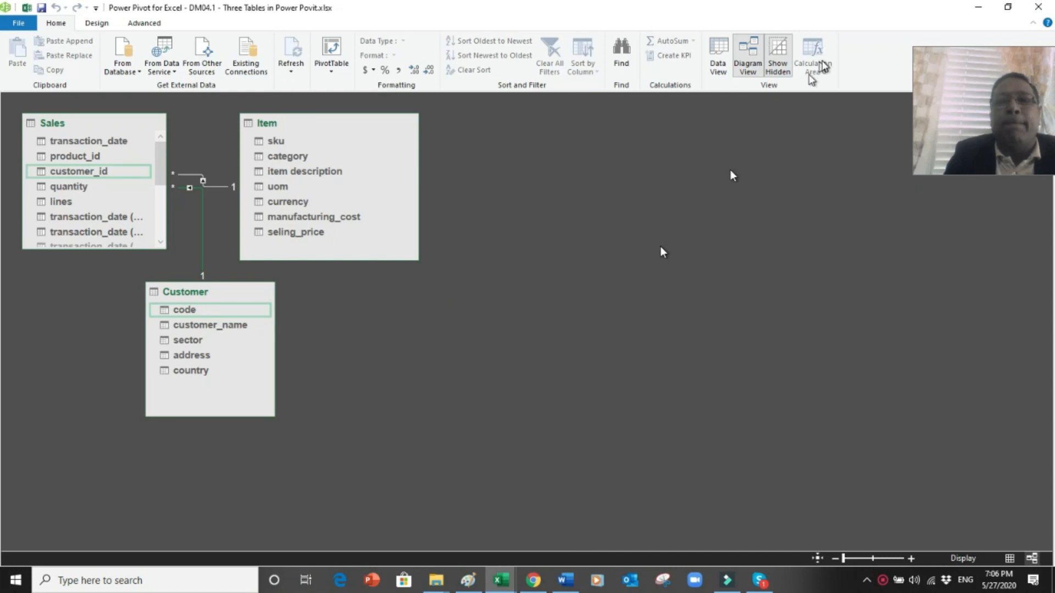
{"action": "left_click", "coordinate": [720, 52]}
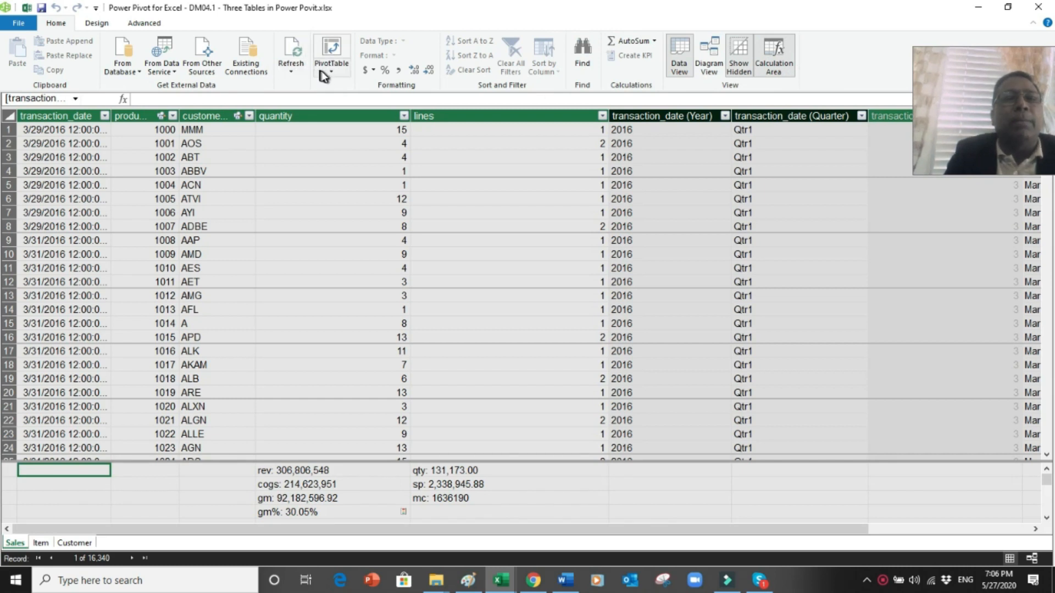
{"action": "left_click", "coordinate": [331, 76]}
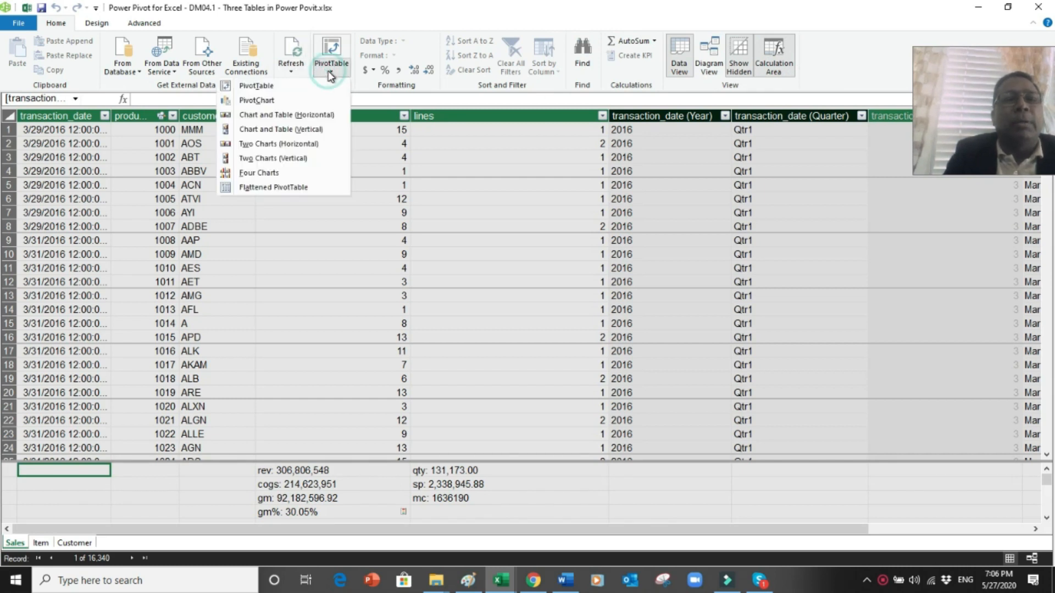
{"action": "left_click", "coordinate": [289, 87]}
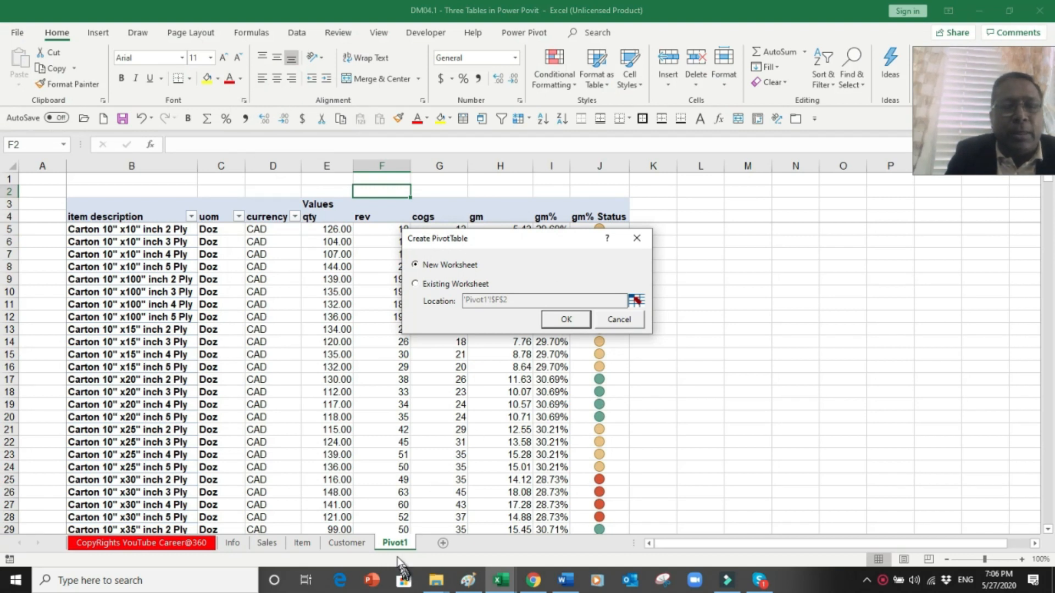
{"action": "left_click", "coordinate": [570, 324]}
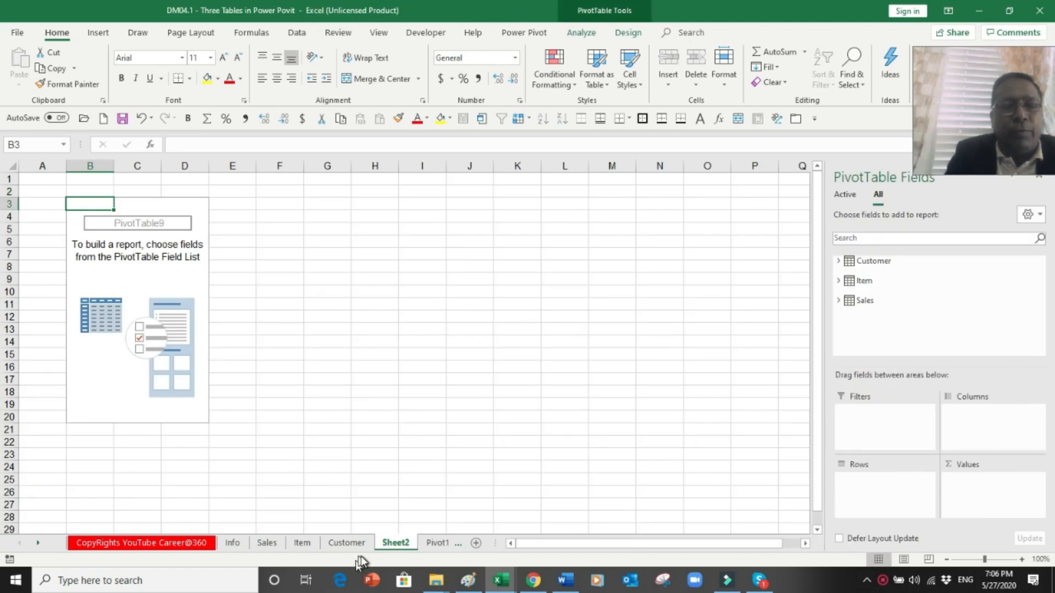
- Move Sheet2 behind the Pivot1 sheet and rename it Dashboard
{"action": "mouse_move", "coordinate": [392, 542]}
{"action": "left_mouse_down"}
{"action": "mouse_move", "coordinate": [494, 531]}
{"action": "mouse_move", "coordinate": [395, 541]}
{"action": "mouse_move", "coordinate": [467, 540]}
{"action": "left_mouse_up"}
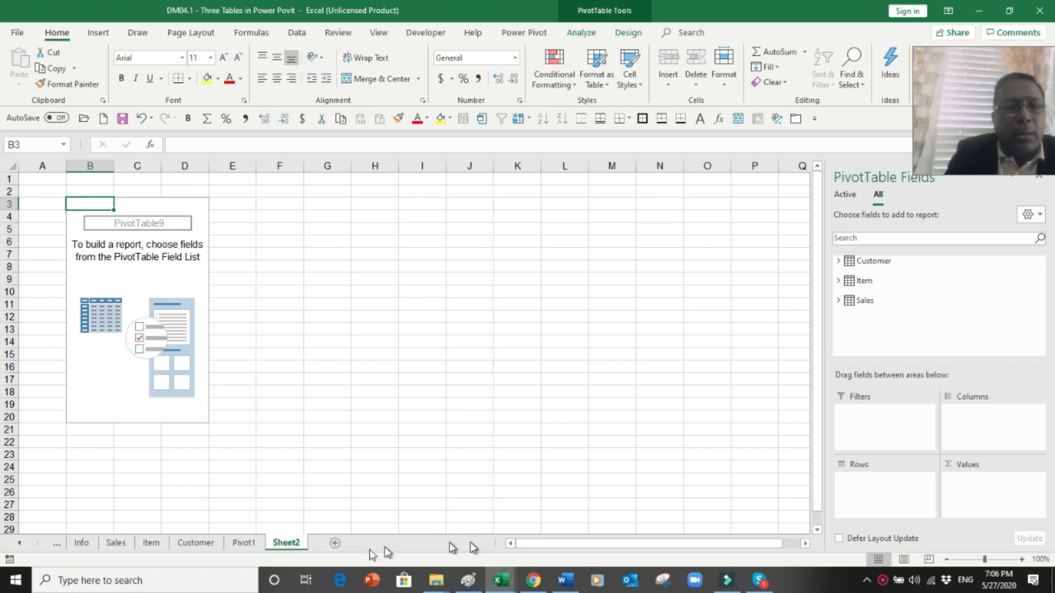
{"action": "double_click", "coordinate": [292, 544]}
{"action": "type", "text": "P"}
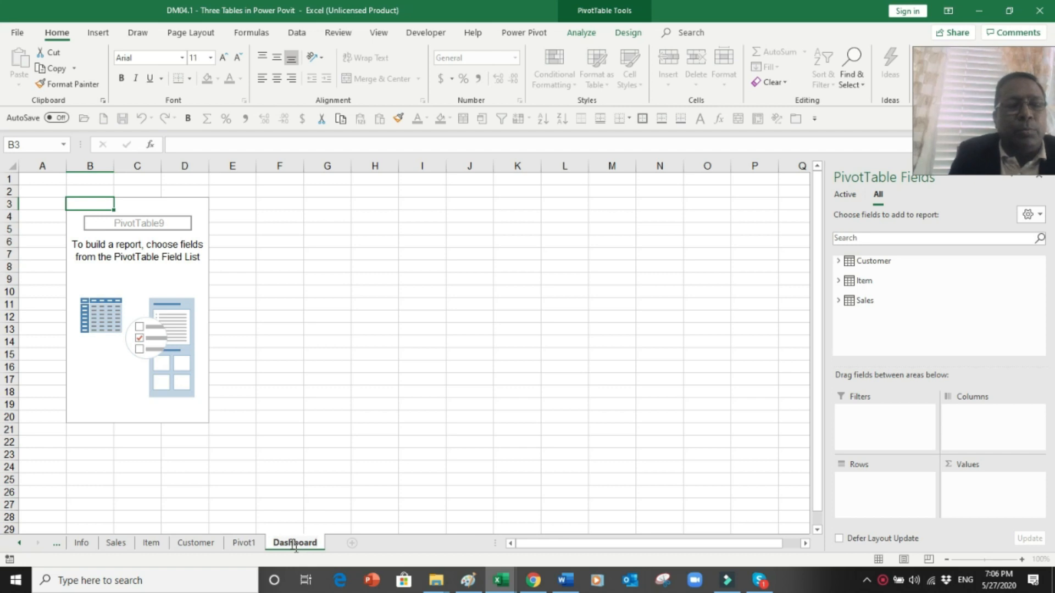
{"action": "left_click", "coordinate": [145, 293]}
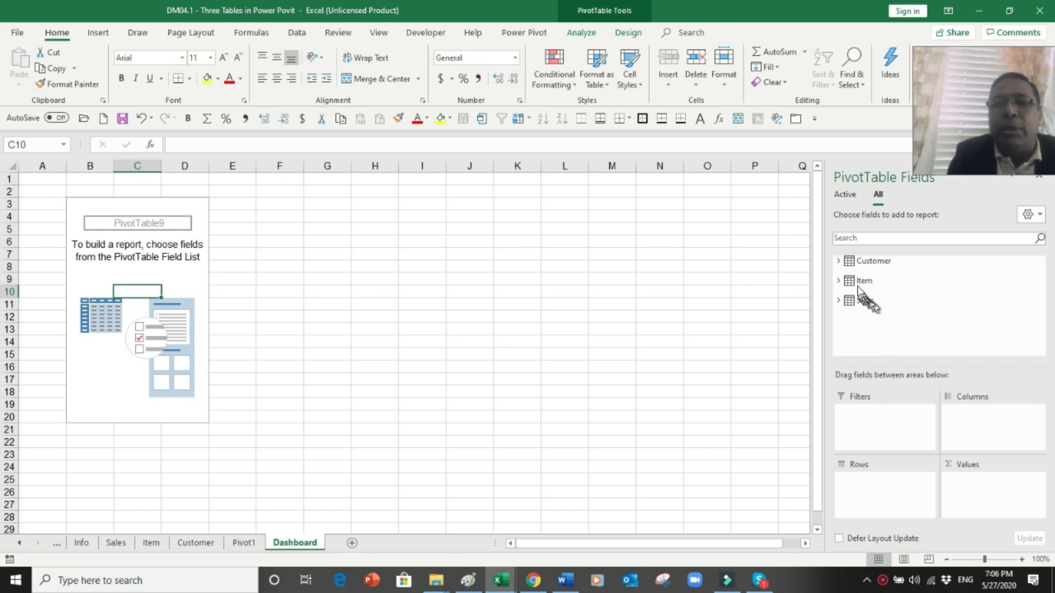
- Add customer_name from the Customer table as the rows of the Dashboard PivotTable
{"action": "left_click", "coordinate": [838, 261]}
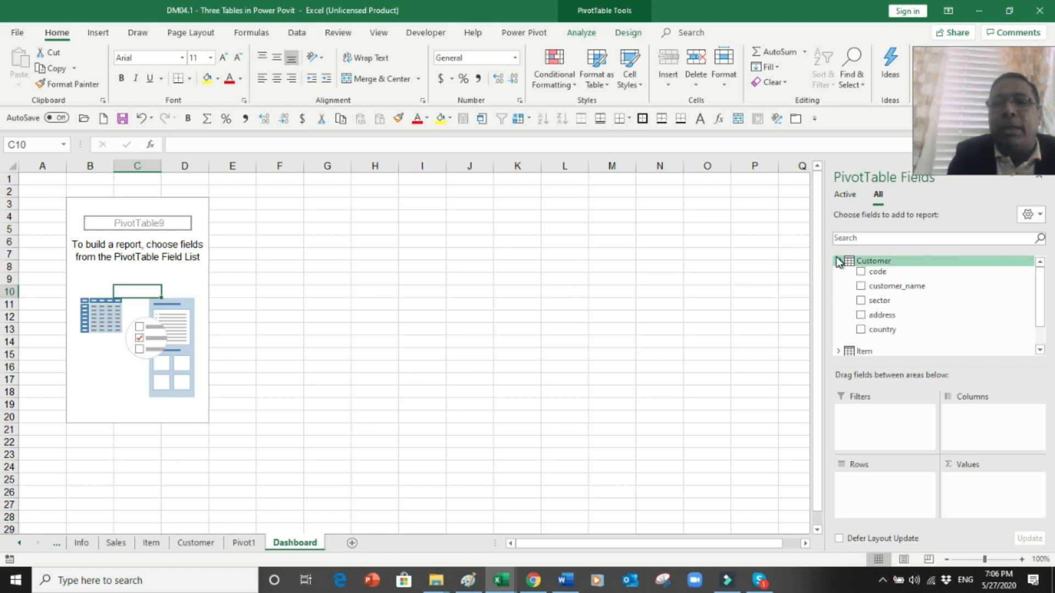
{"action": "left_click", "coordinate": [860, 287]}
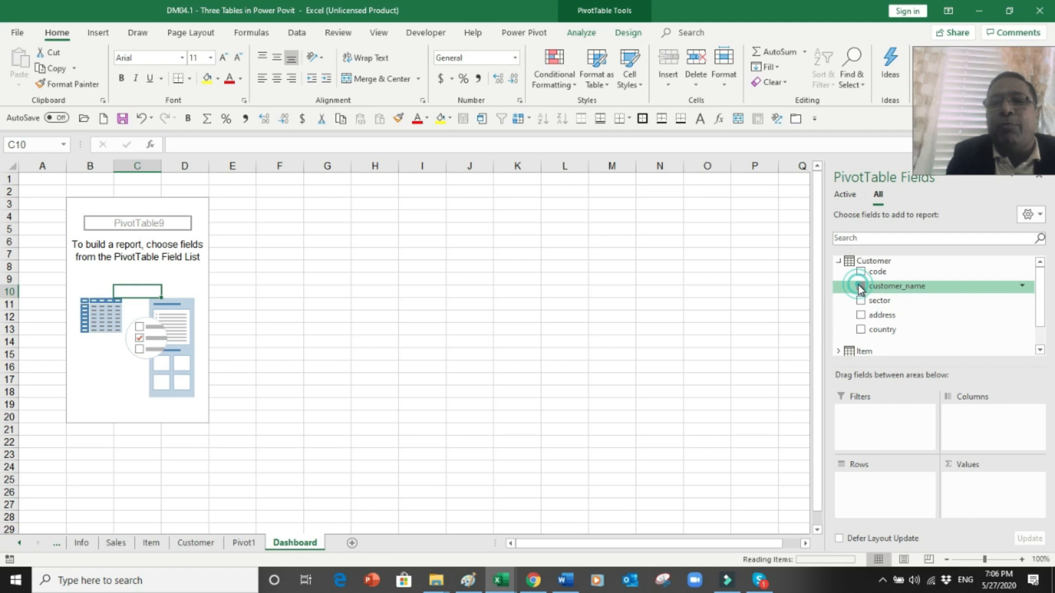
{"action": "left_click", "coordinate": [838, 261]}
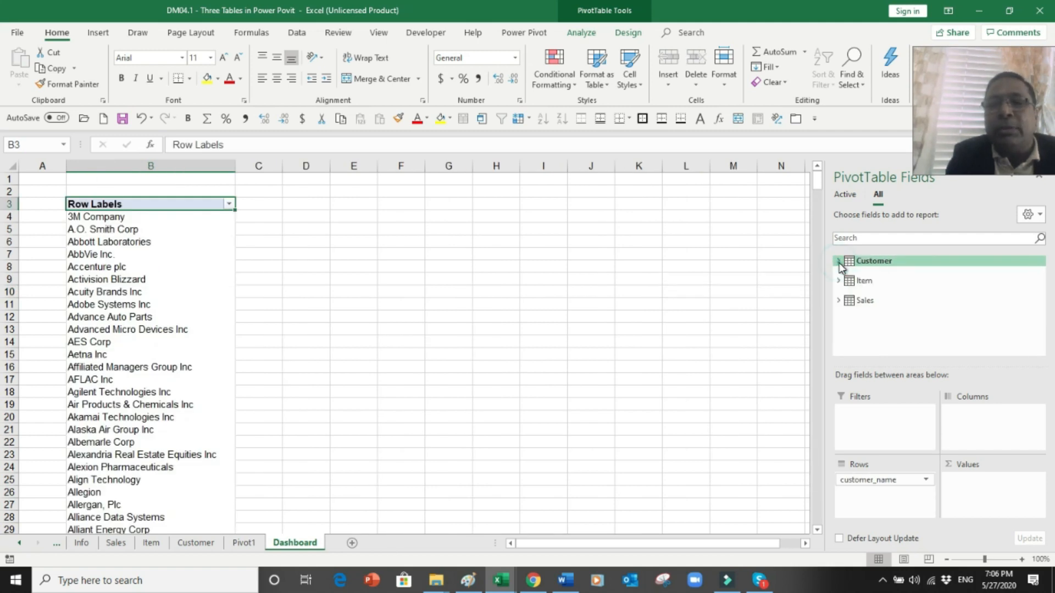
- Add the rev, gm and gm% value measures from the Sales table to the PivotTable and widen the gm% column
{"action": "left_click", "coordinate": [842, 302]}
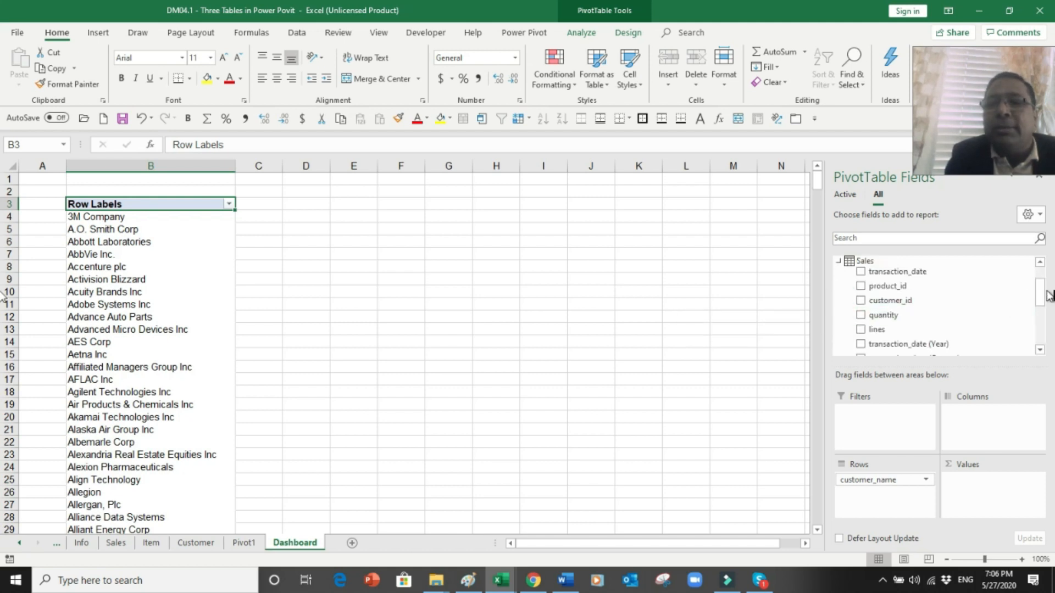
{"action": "left_click_drag", "start_coordinate": [1044, 293], "coordinate": [1047, 324]}
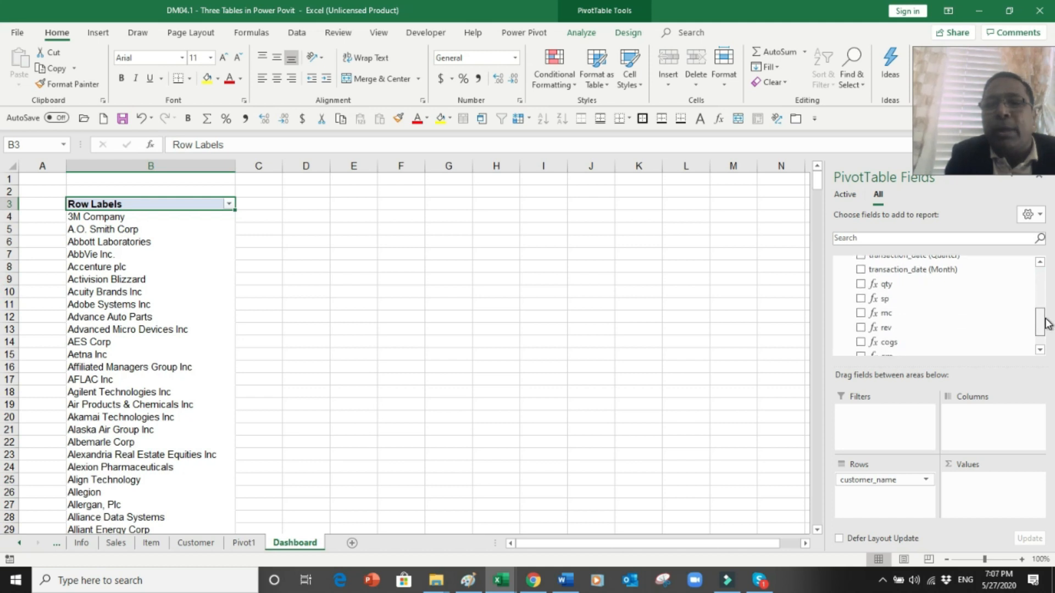
{"action": "left_click", "coordinate": [860, 328]}
{"action": "left_click_drag", "start_coordinate": [1047, 318], "coordinate": [1046, 330]}
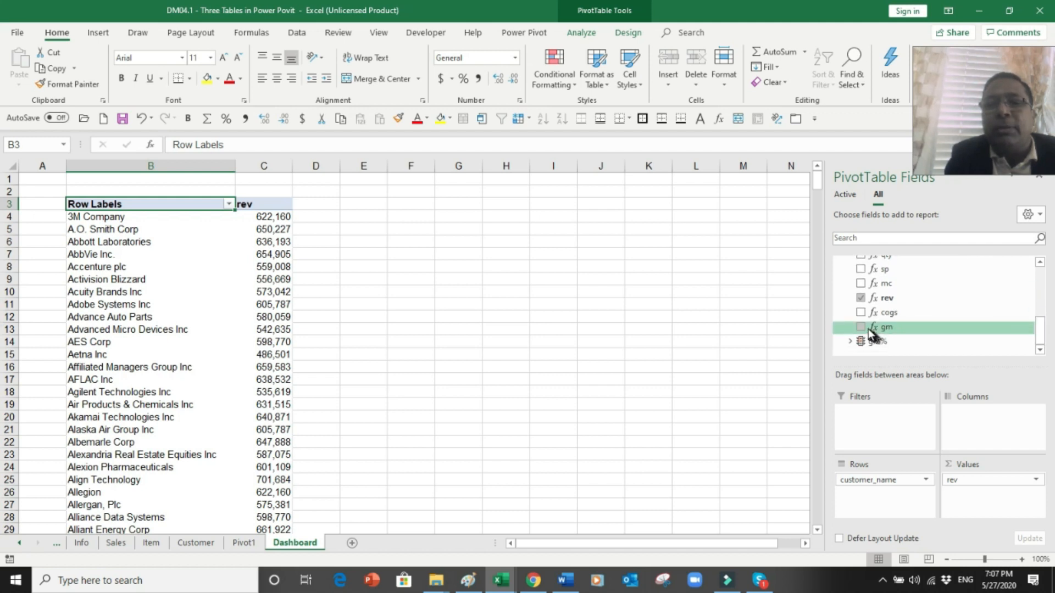
{"action": "left_click", "coordinate": [861, 327]}
{"action": "left_click", "coordinate": [850, 341]}
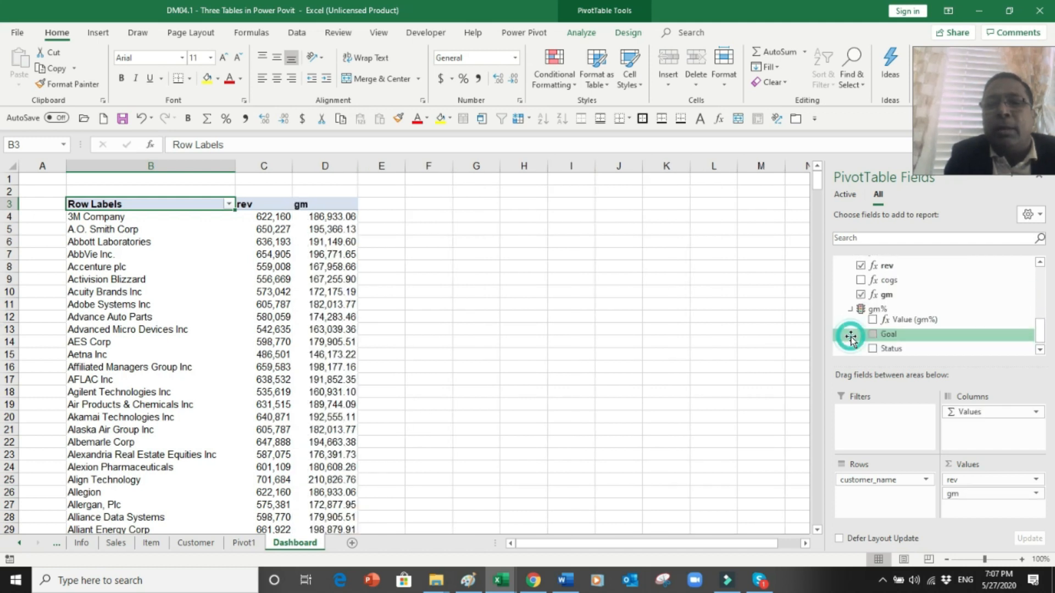
{"action": "left_click", "coordinate": [1042, 318]}
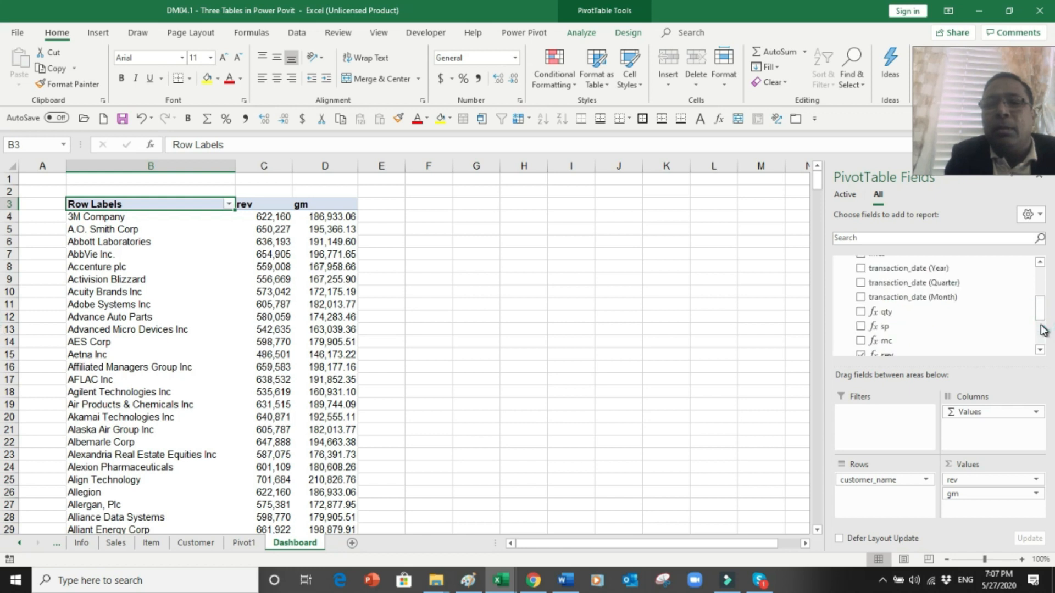
{"action": "left_click", "coordinate": [1044, 340]}
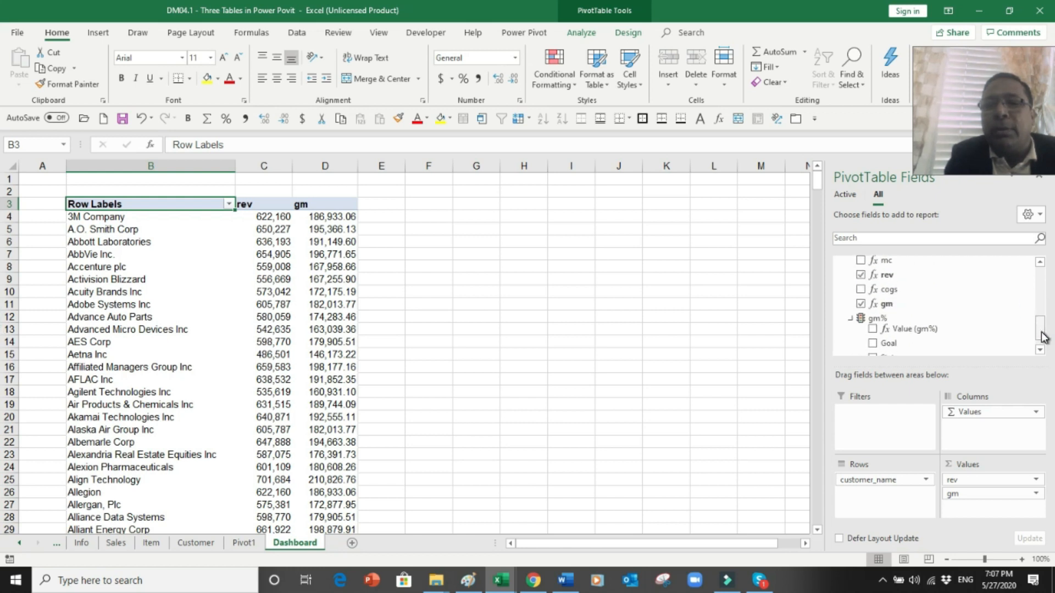
{"action": "left_click", "coordinate": [872, 311]}
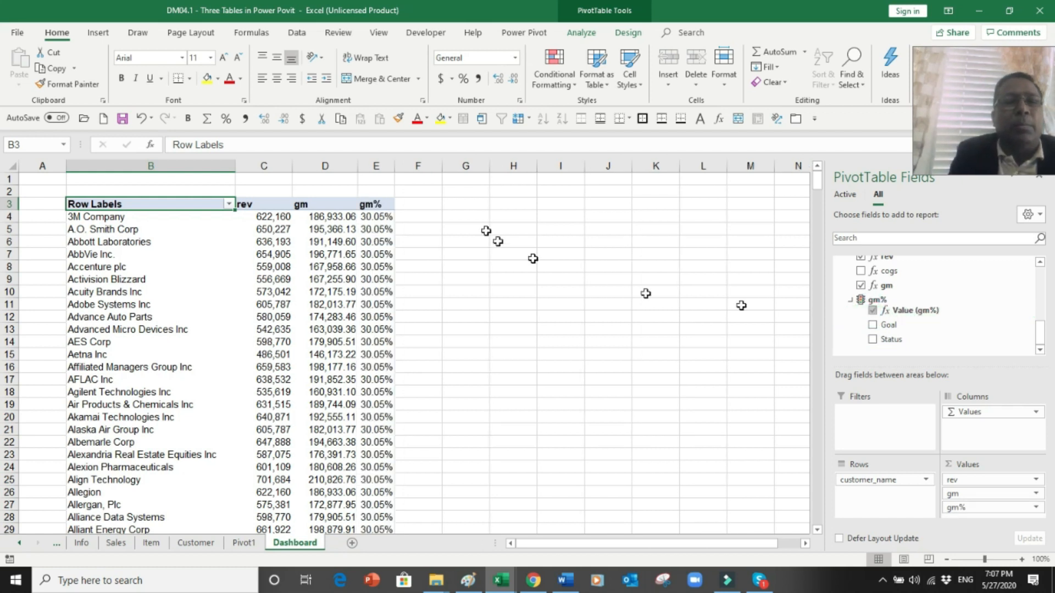
{"action": "left_click_drag", "start_coordinate": [394, 172], "coordinate": [410, 171]}
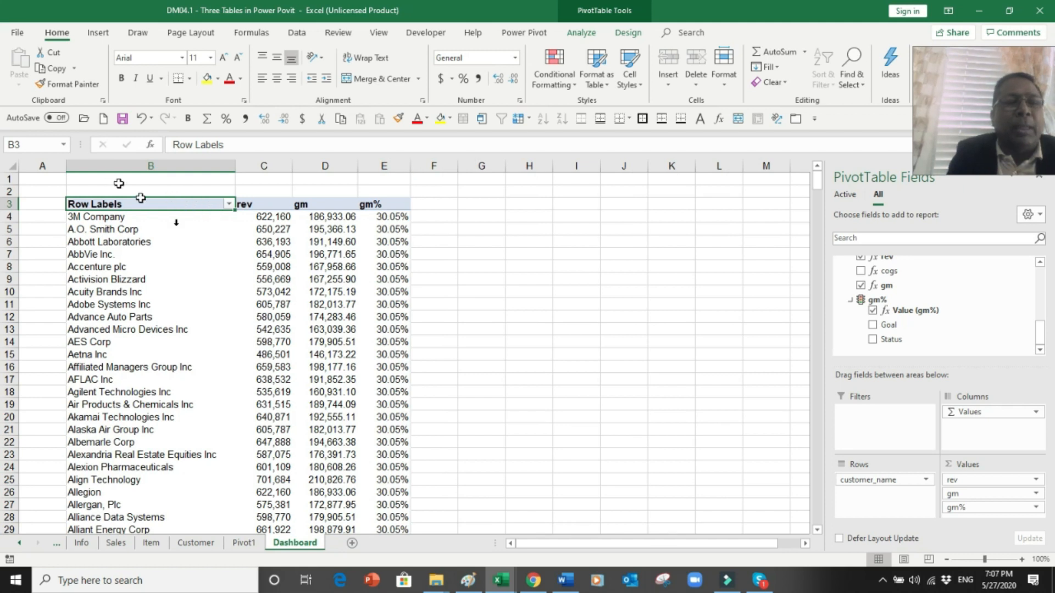
- Insert slicers for the Customer fields country and sector and place them side by side to the right of the PivotTable
{"action": "left_click", "coordinate": [270, 245]}
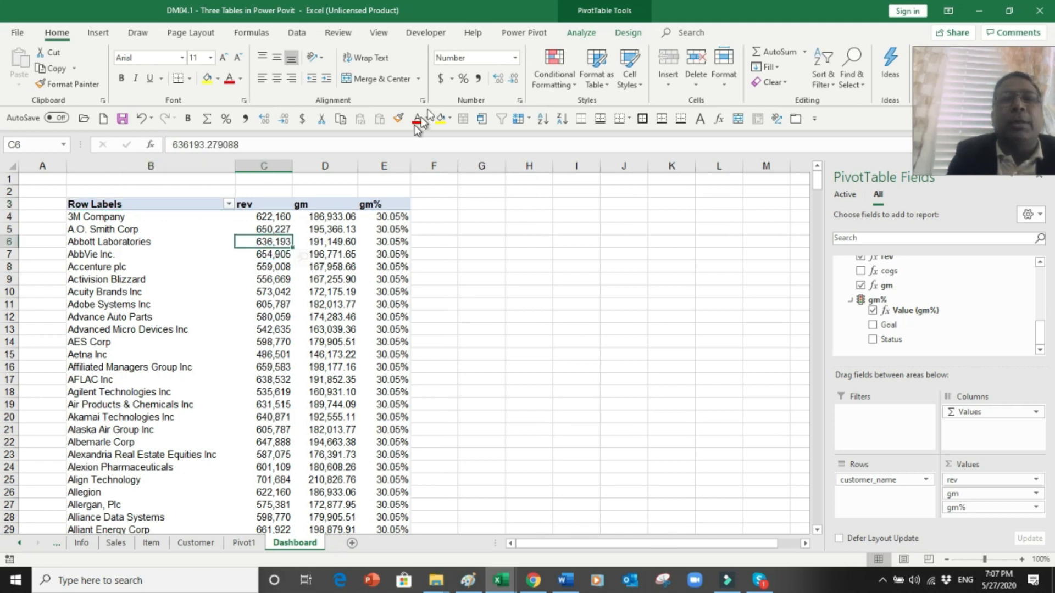
{"action": "left_click", "coordinate": [592, 36]}
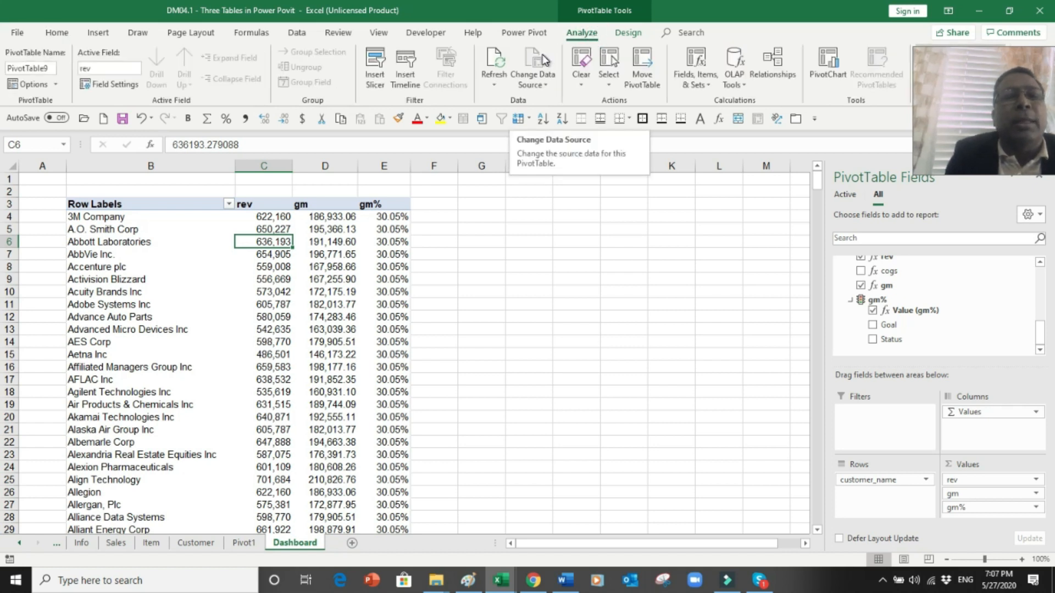
{"action": "left_click", "coordinate": [381, 72]}
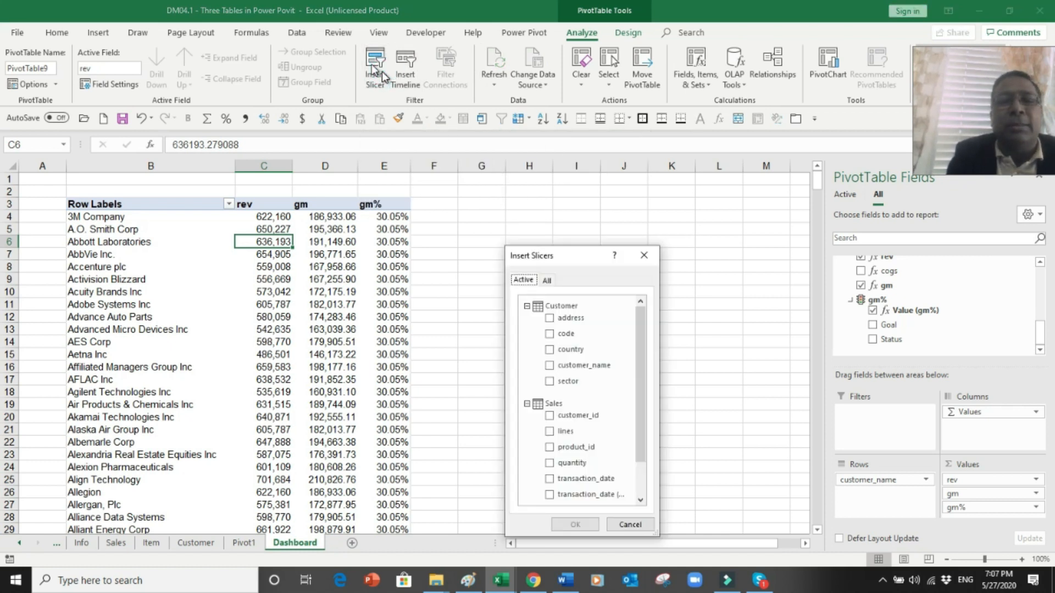
{"action": "left_click", "coordinate": [550, 349]}
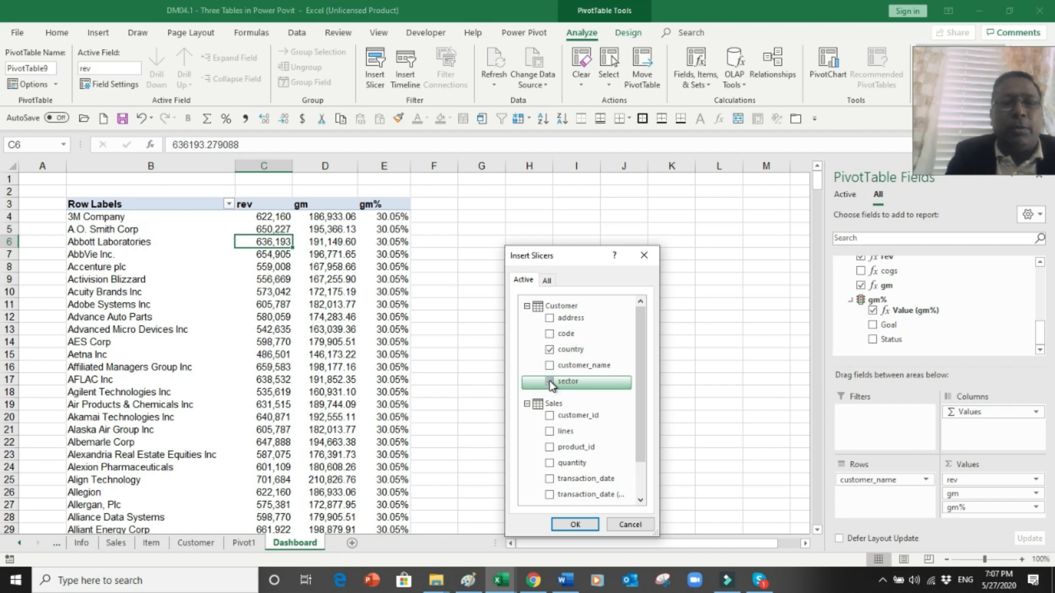
{"action": "left_click", "coordinate": [550, 382]}
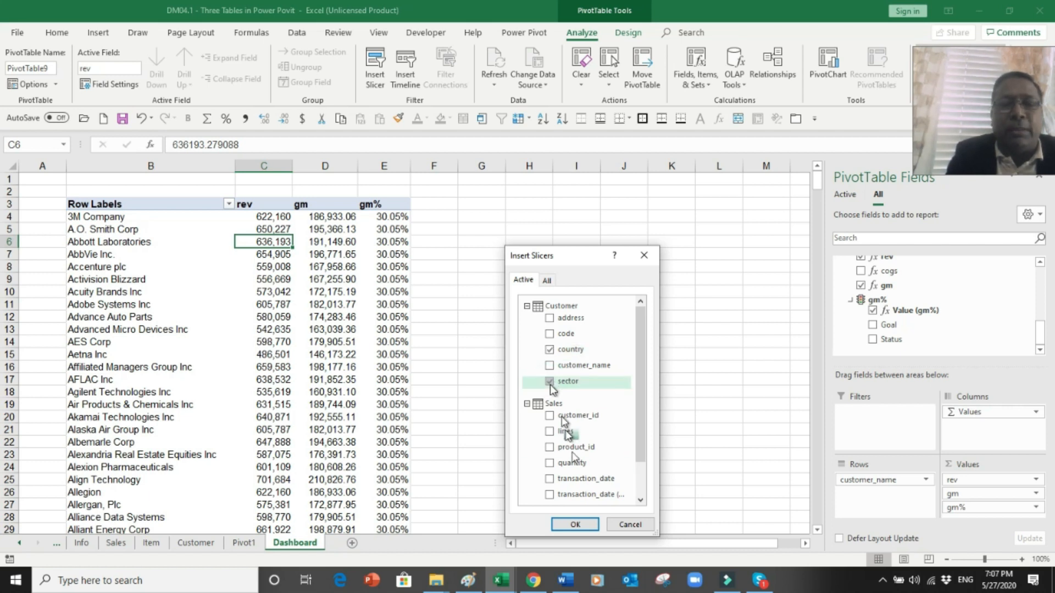
{"action": "left_click", "coordinate": [576, 525]}
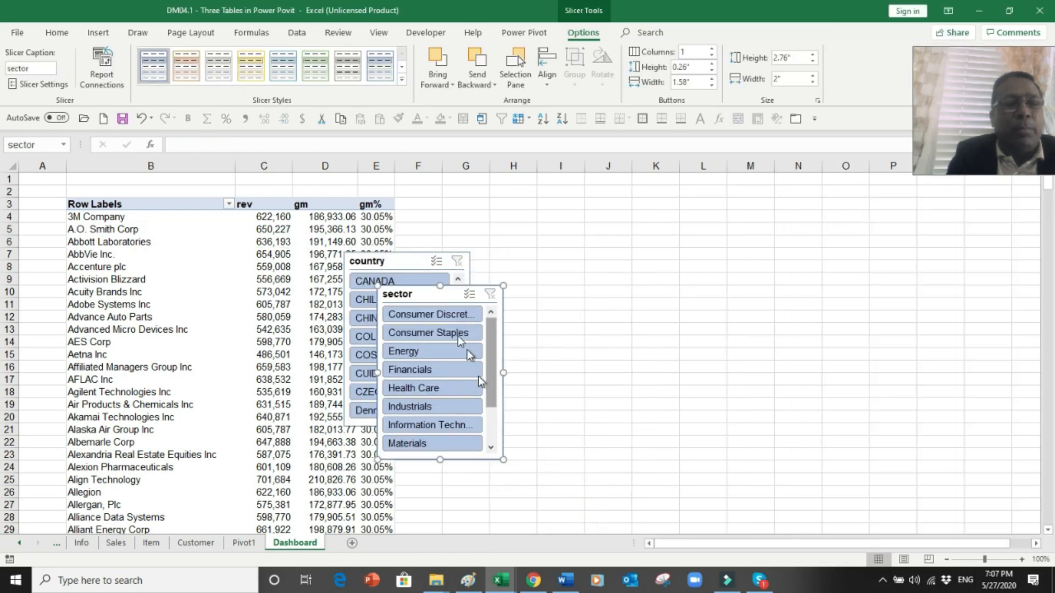
{"action": "left_click_drag", "start_coordinate": [440, 296], "coordinate": [659, 215]}
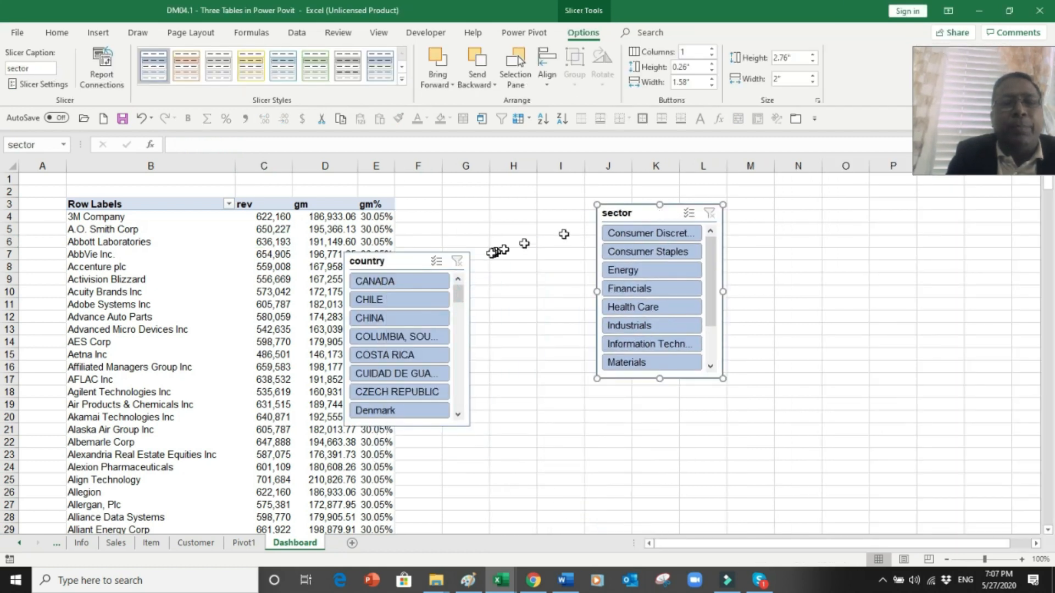
{"action": "left_click_drag", "start_coordinate": [409, 265], "coordinate": [506, 217]}
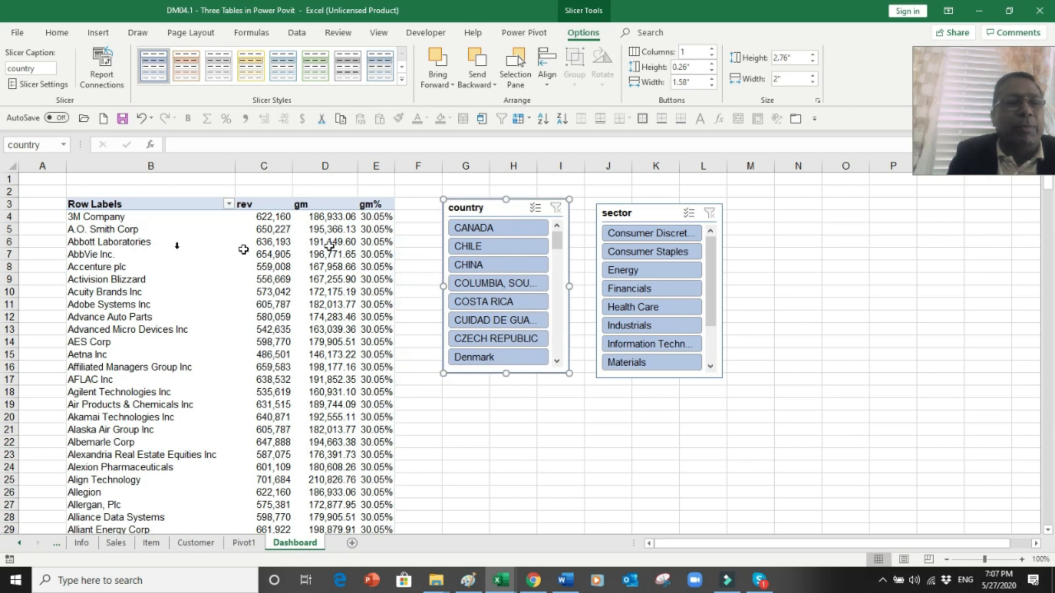
- Filter the PivotTable's customers to the top 15 items by rev and widen the gm and gm% columns
{"action": "left_click", "coordinate": [230, 204]}
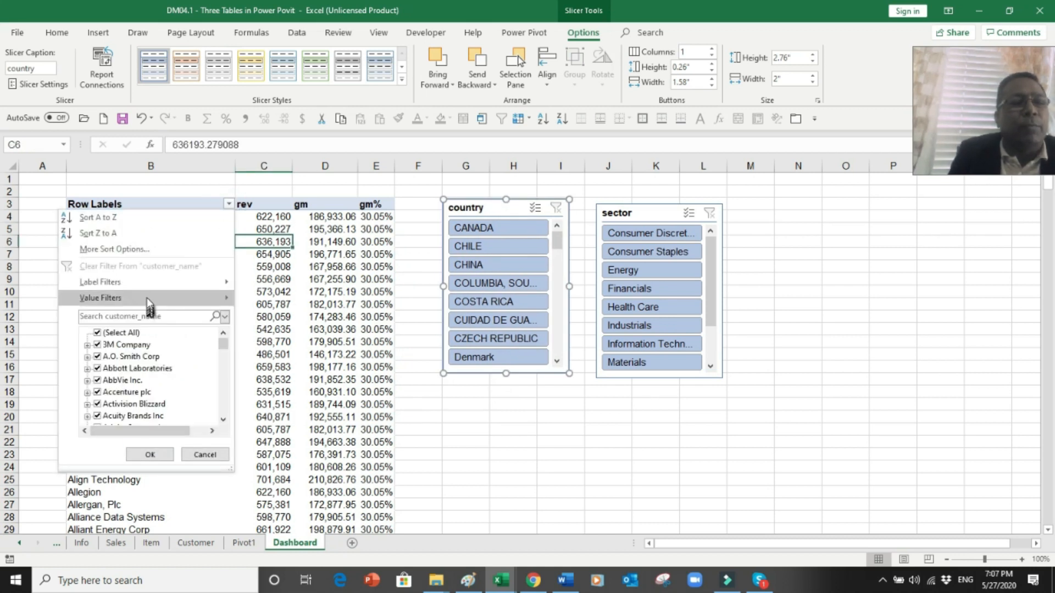
{"action": "mouse_move", "coordinate": [148, 301]}
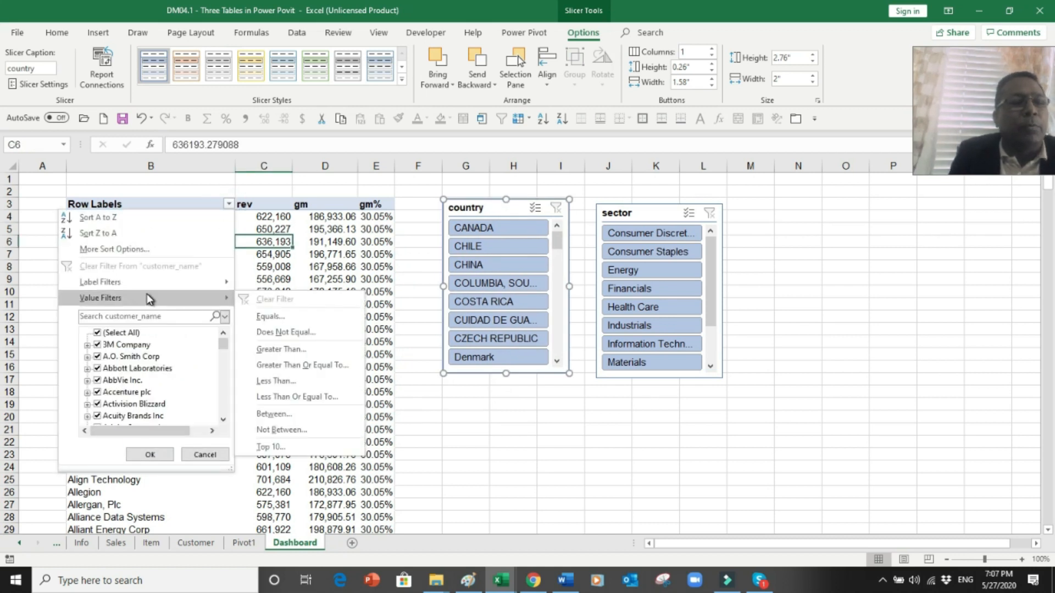
{"action": "left_click", "coordinate": [301, 447]}
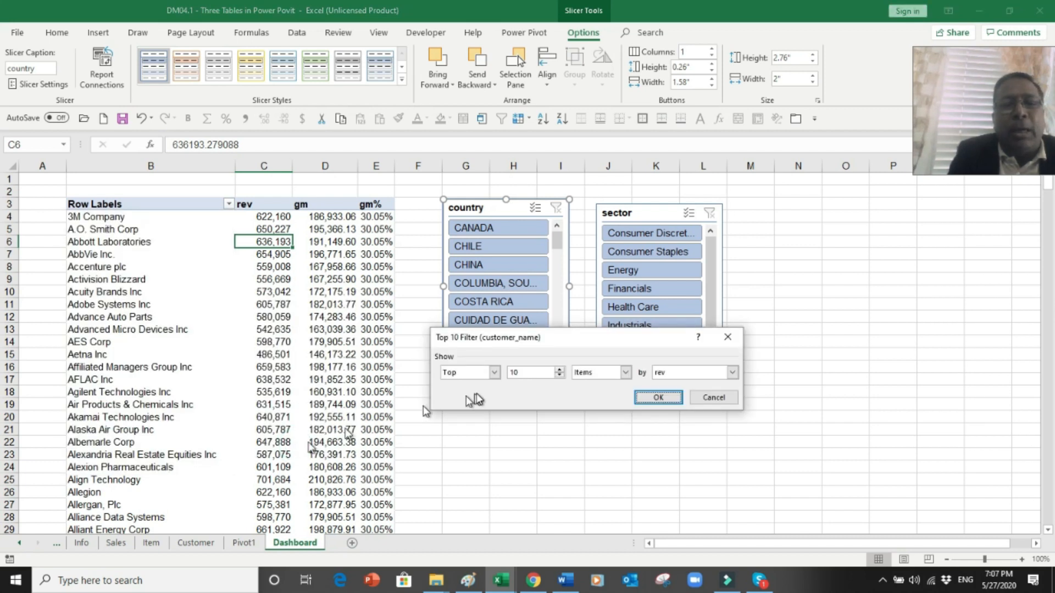
{"action": "left_click", "coordinate": [526, 372]}
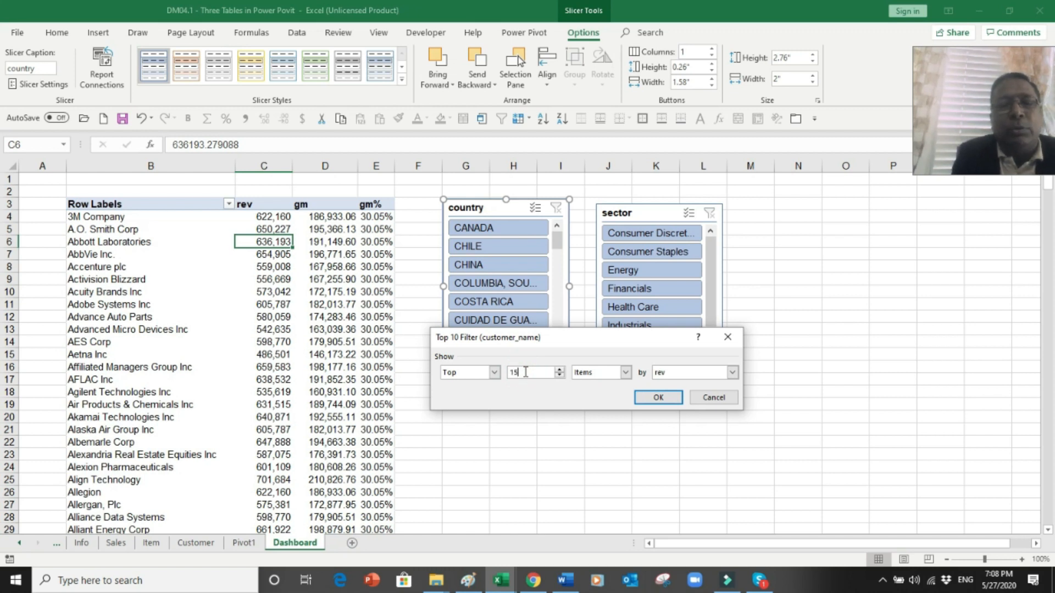
{"action": "left_click", "coordinate": [659, 398]}
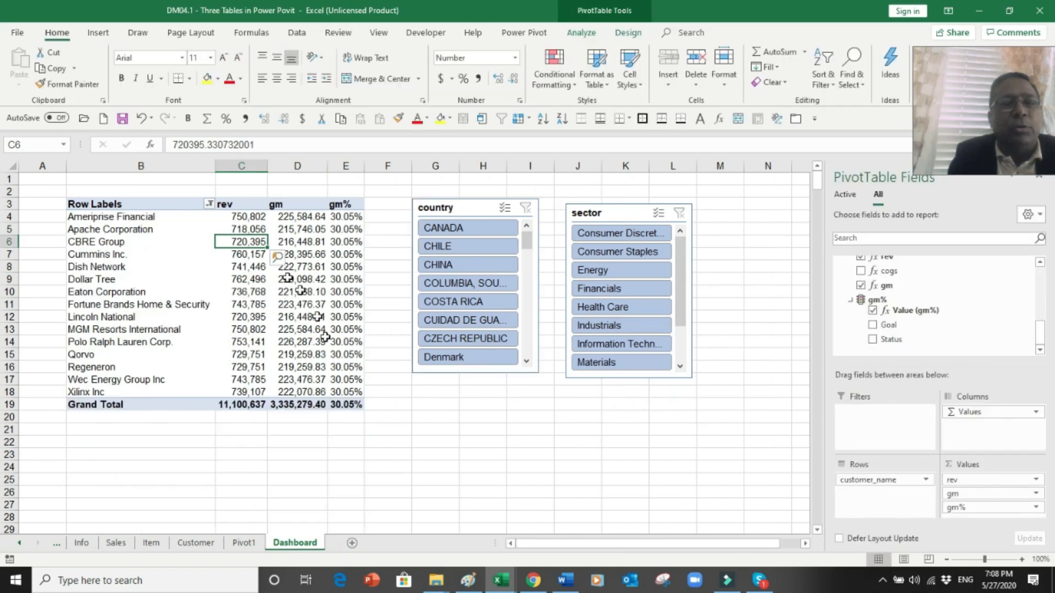
{"action": "left_click_drag", "start_coordinate": [327, 169], "coordinate": [380, 170]}
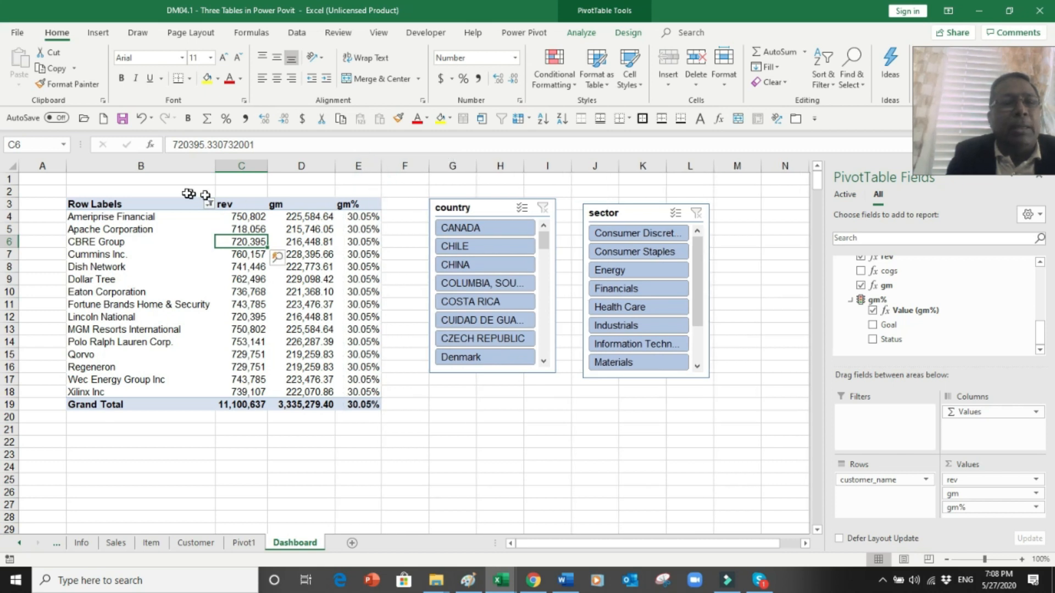
- Move the country and sector slicers side by side below the customer PivotTable, starting around row 22
{"action": "left_click", "coordinate": [159, 204]}
{"action": "left_click_drag", "start_coordinate": [499, 212], "coordinate": [241, 443]}
{"action": "left_click_drag", "start_coordinate": [653, 219], "coordinate": [394, 450]}
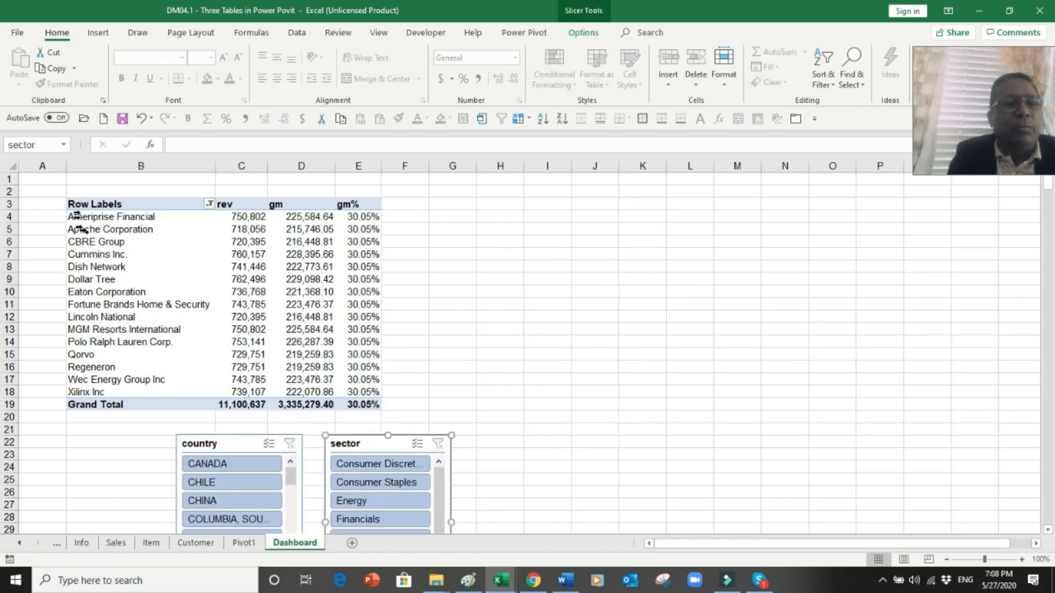
- Copy the whole customer PivotTable, including its Grand Total, and paste the copy at cell G3
{"action": "left_click_drag", "start_coordinate": [89, 203], "coordinate": [372, 401]}
{"action": "key", "text": "ctrl+c"}
{"action": "key", "text": "Right"}
{"action": "key", "text": "Right"}
{"action": "key", "text": "Right"}
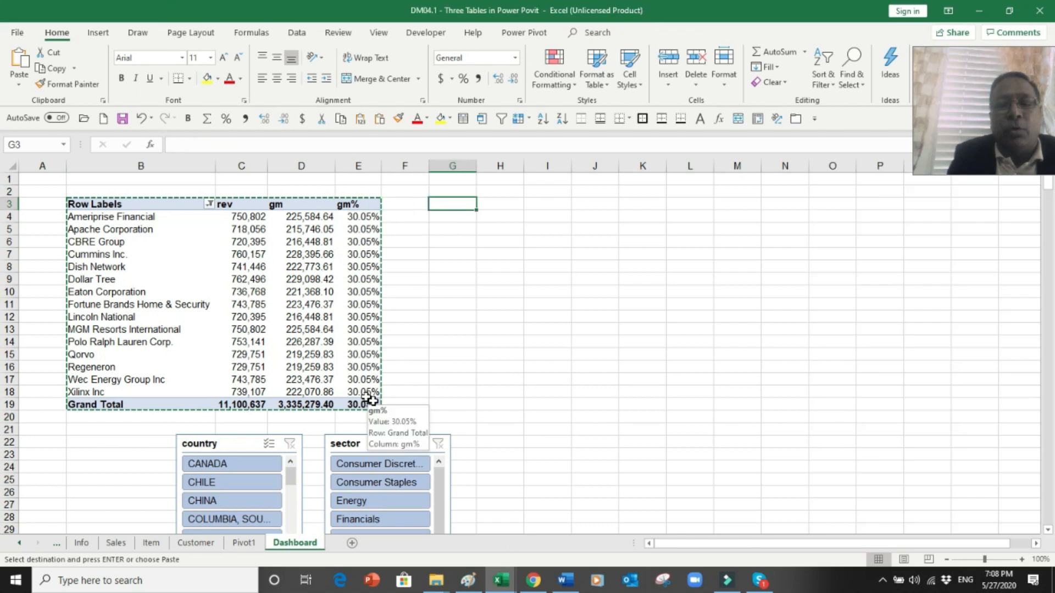
{"action": "key", "text": "Return"}
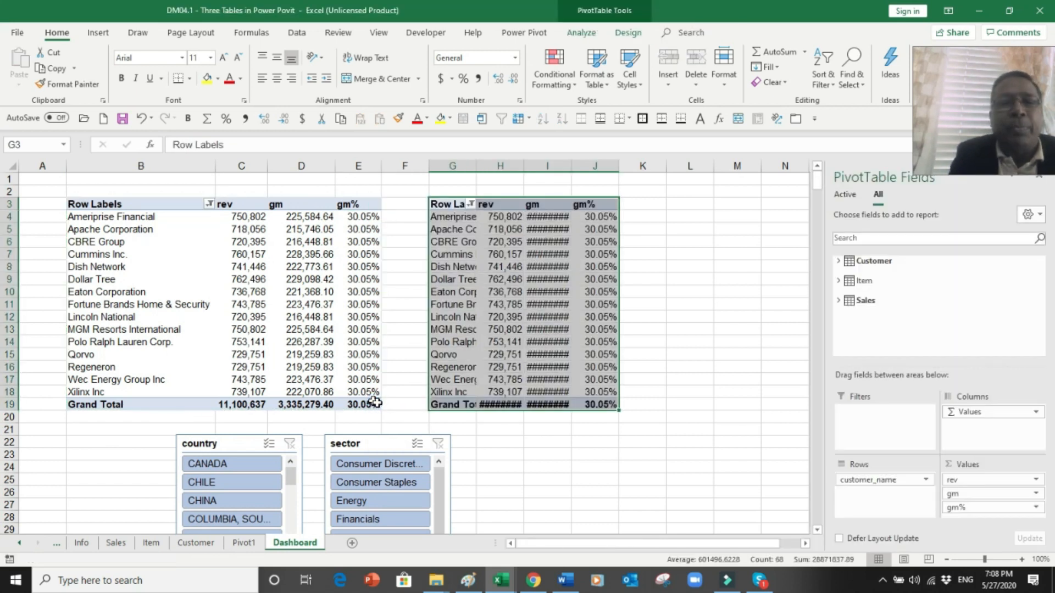
- Remove customer_name from the rows of the copied PivotTable at G3
{"action": "left_click", "coordinate": [454, 268]}
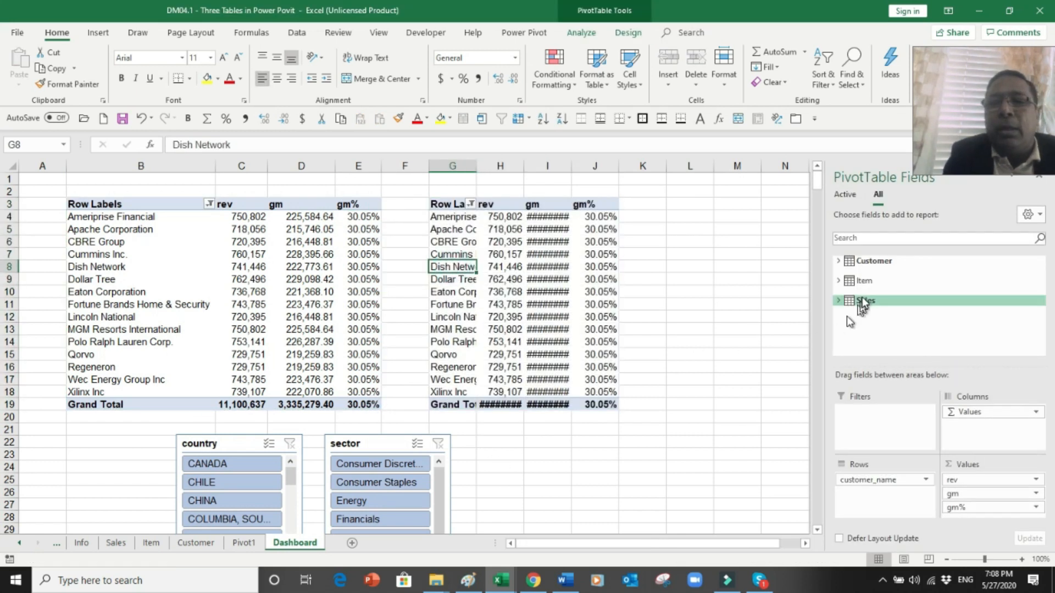
{"action": "left_click", "coordinate": [839, 261]}
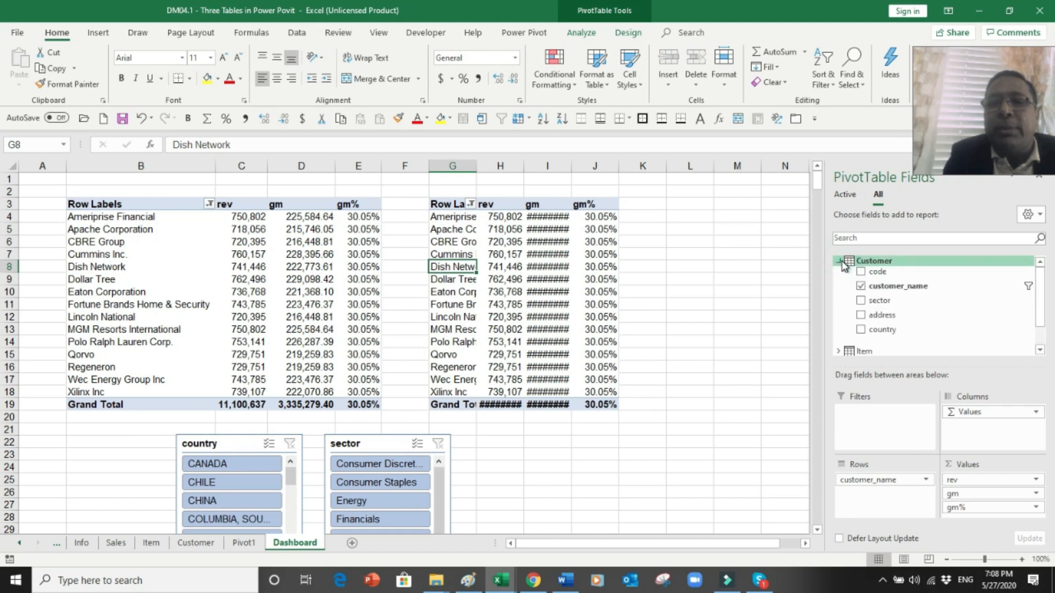
{"action": "left_click", "coordinate": [861, 287]}
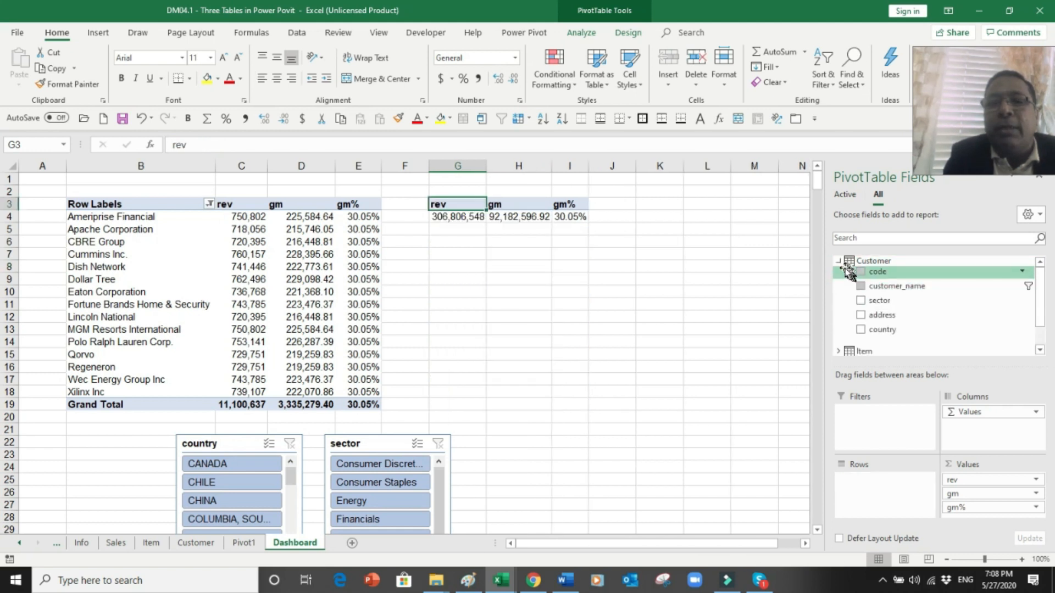
{"action": "left_click", "coordinate": [839, 261]}
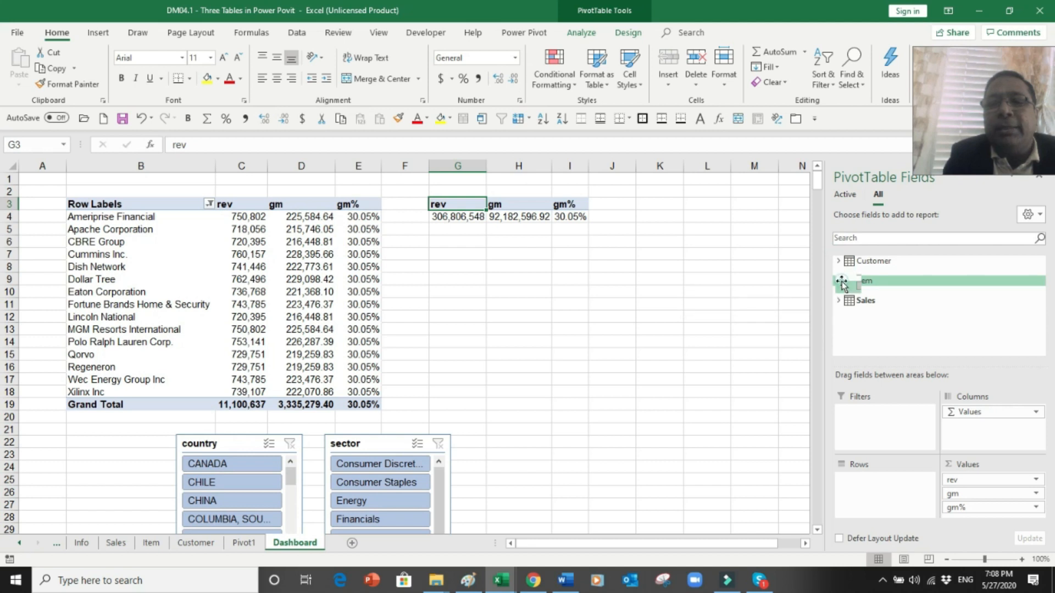
- Add item description to the rows of the PivotTable at G3 and filter it to the top 15 items by rev
{"action": "left_click", "coordinate": [839, 281]}
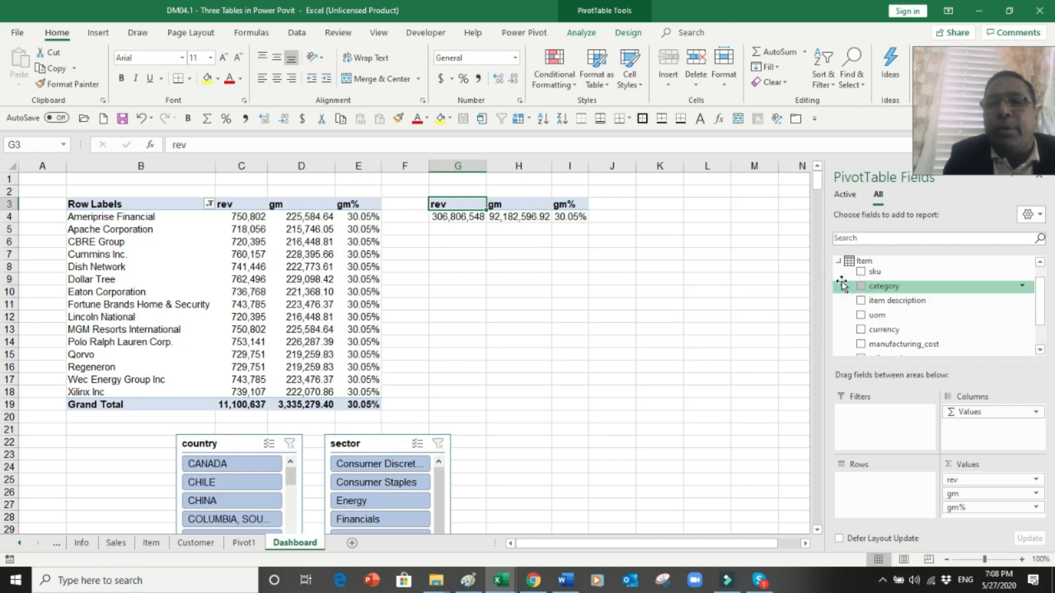
{"action": "left_click", "coordinate": [861, 301]}
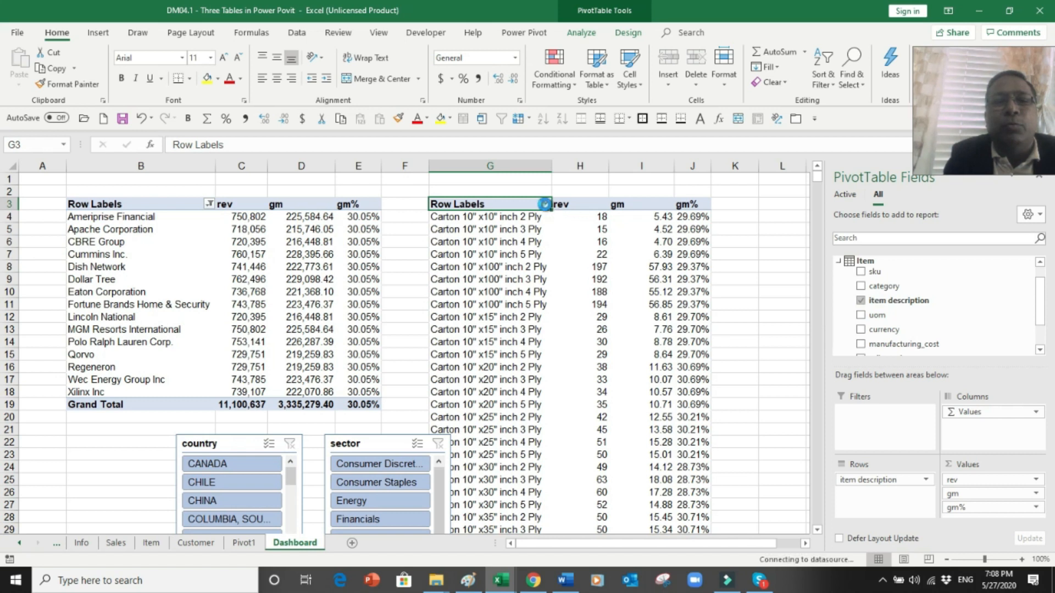
{"action": "left_click", "coordinate": [545, 204]}
{"action": "mouse_move", "coordinate": [452, 285]}
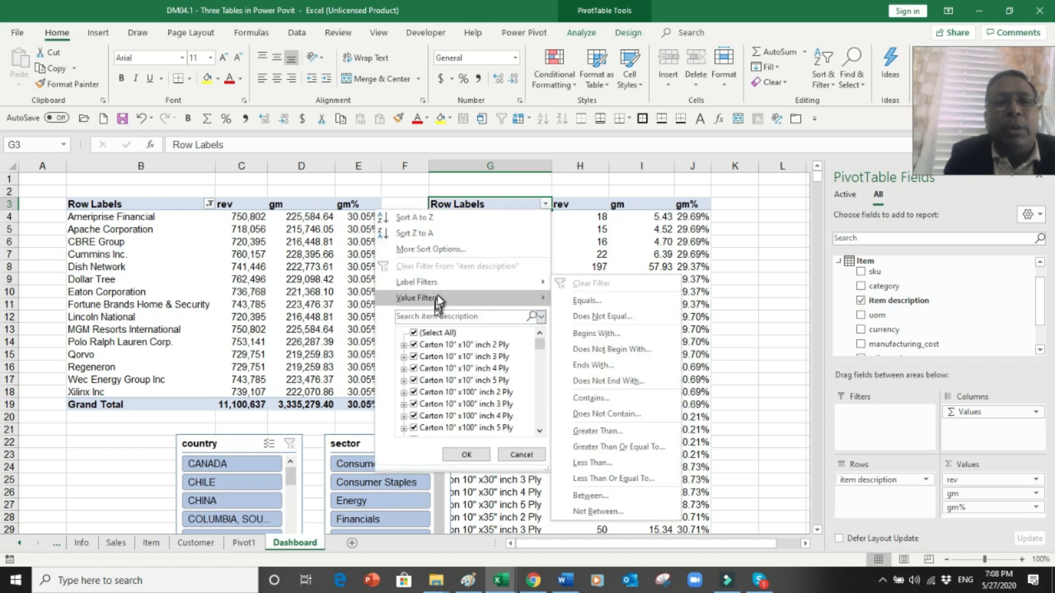
{"action": "left_click", "coordinate": [587, 446]}
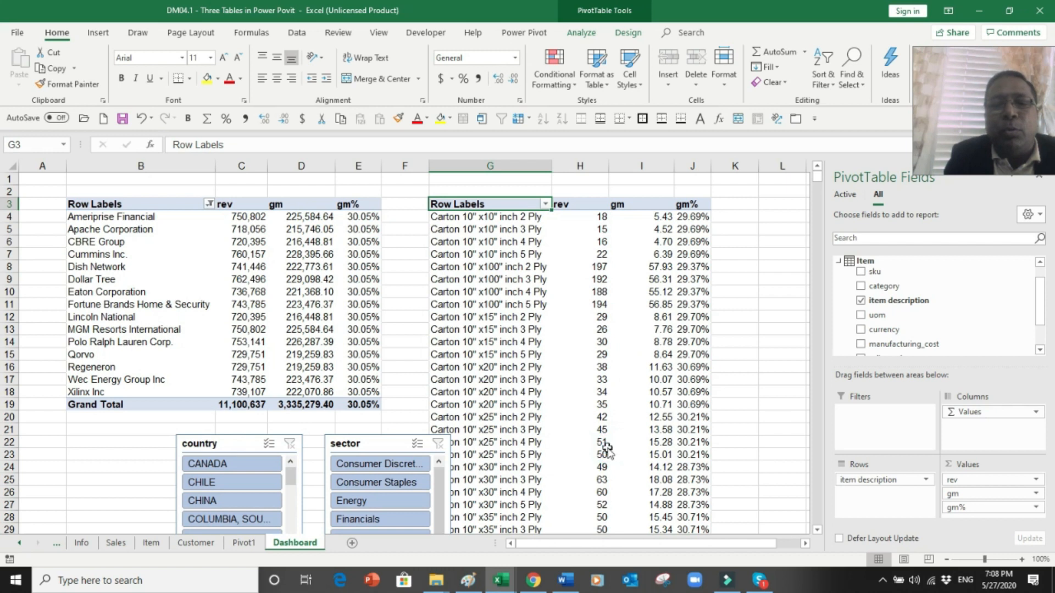
{"action": "left_click", "coordinate": [533, 373]}
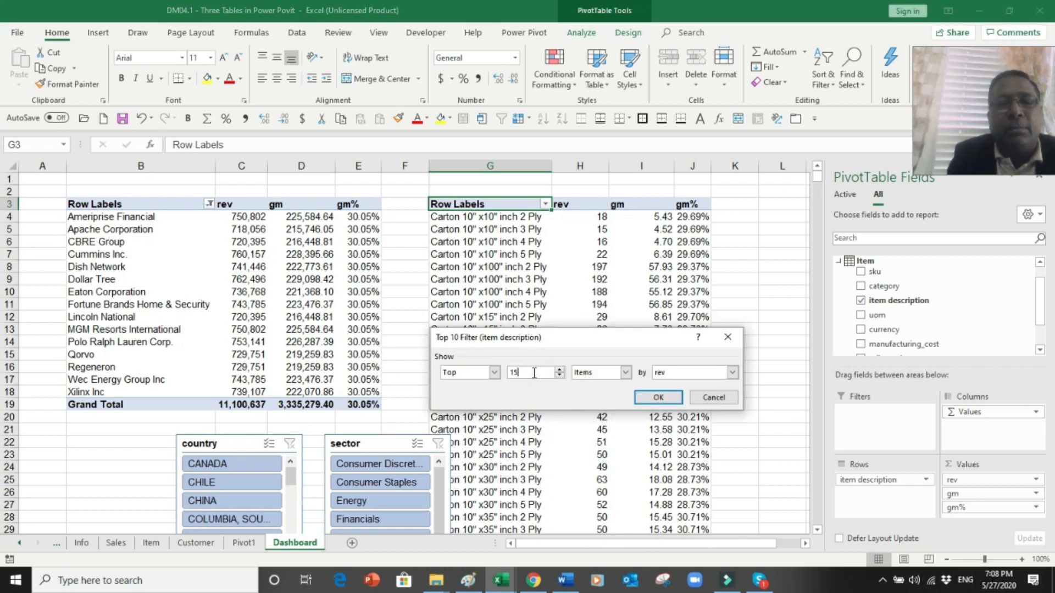
{"action": "left_click", "coordinate": [676, 398]}
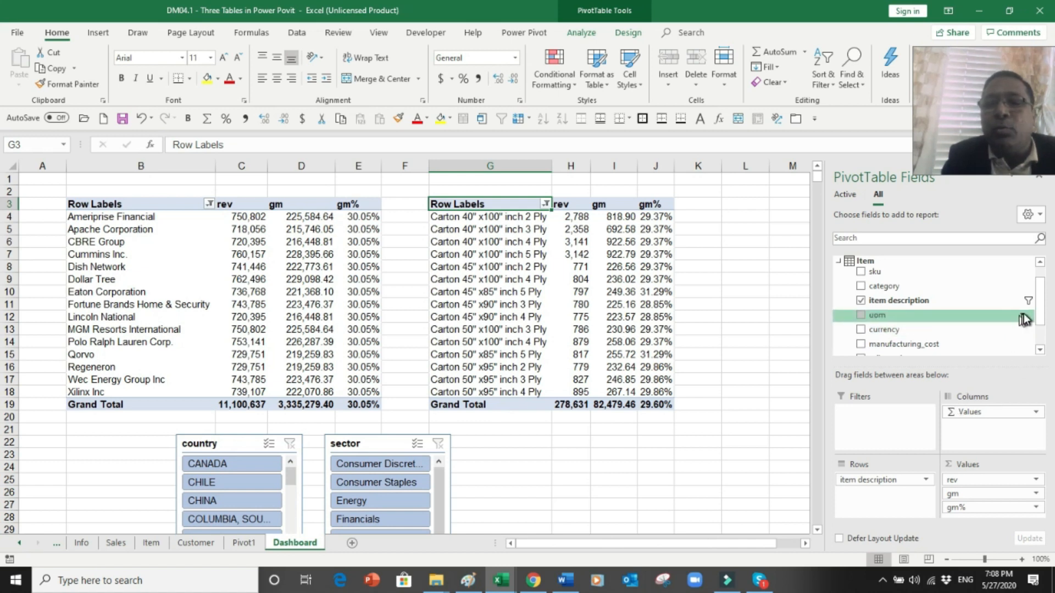
- Remove the gm% value and the gm measure from the item description PivotTable
{"action": "left_click", "coordinate": [838, 262]}
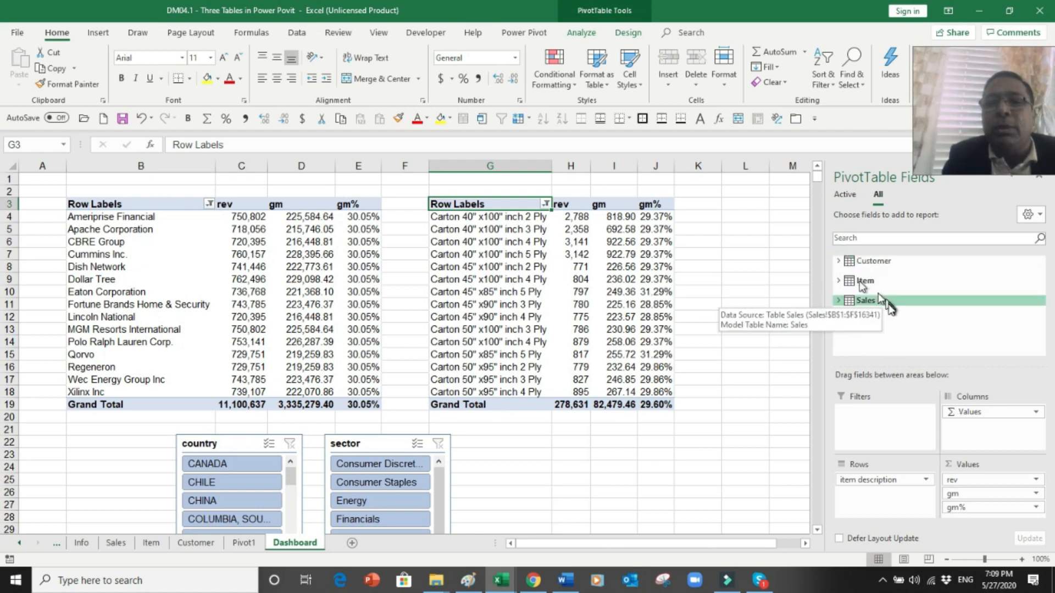
{"action": "left_click", "coordinate": [839, 301]}
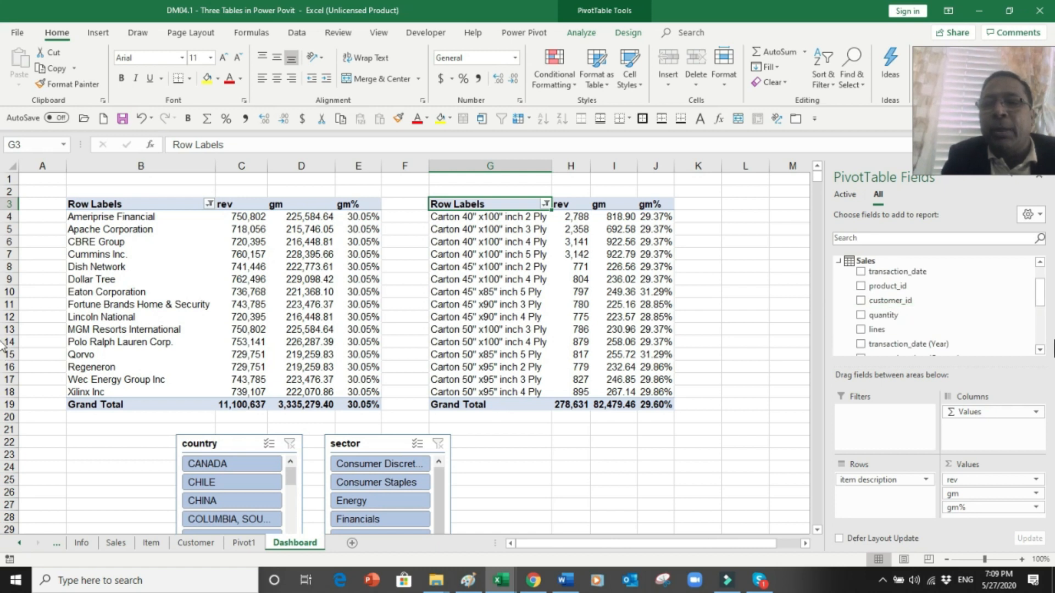
{"action": "left_click_drag", "start_coordinate": [1042, 302], "coordinate": [1047, 338]}
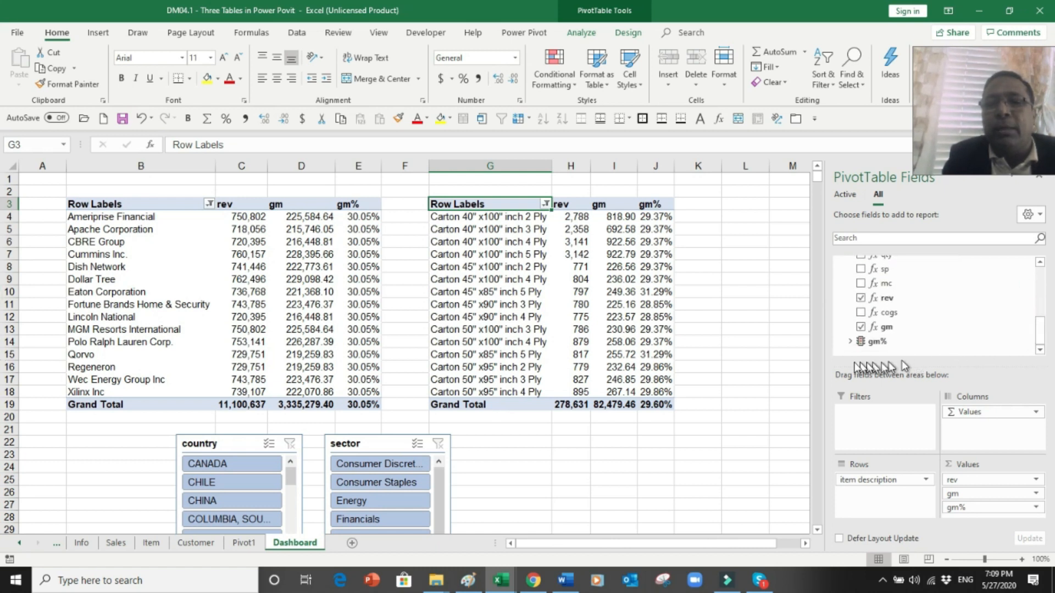
{"action": "left_click", "coordinate": [850, 342]}
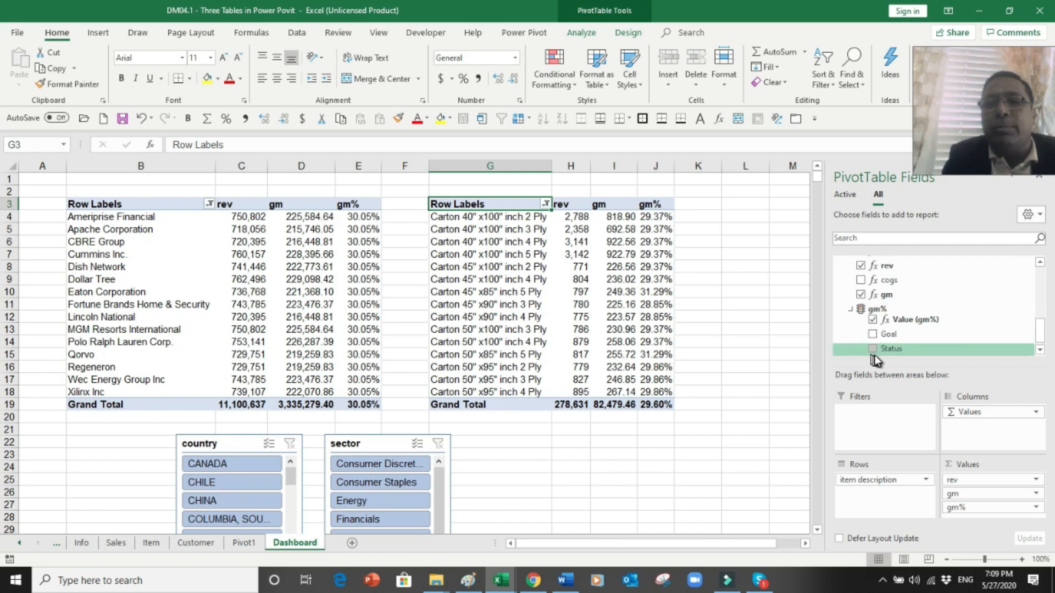
{"action": "left_click", "coordinate": [872, 319]}
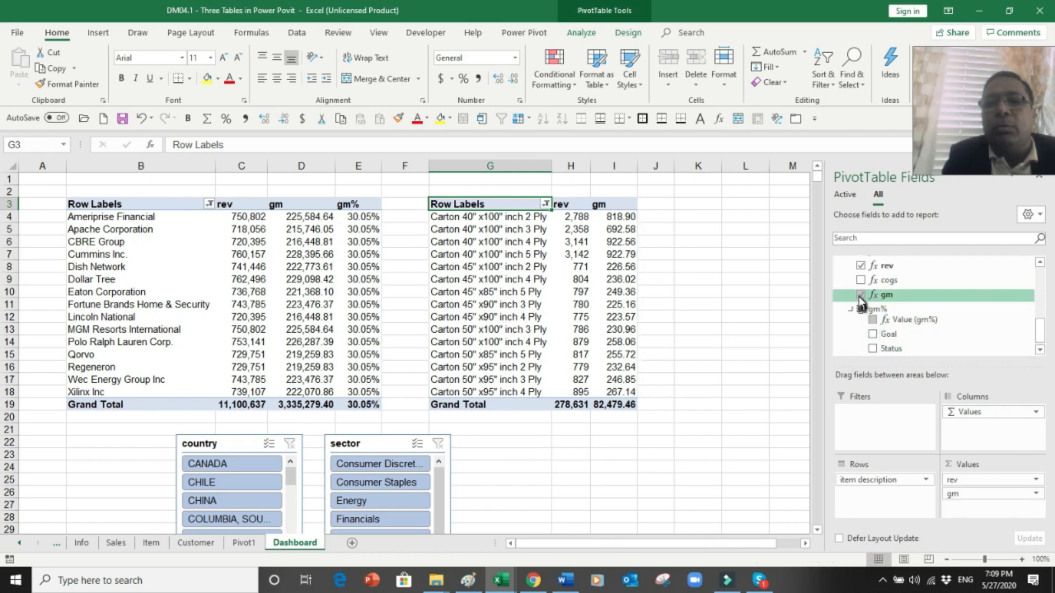
{"action": "left_click", "coordinate": [861, 295]}
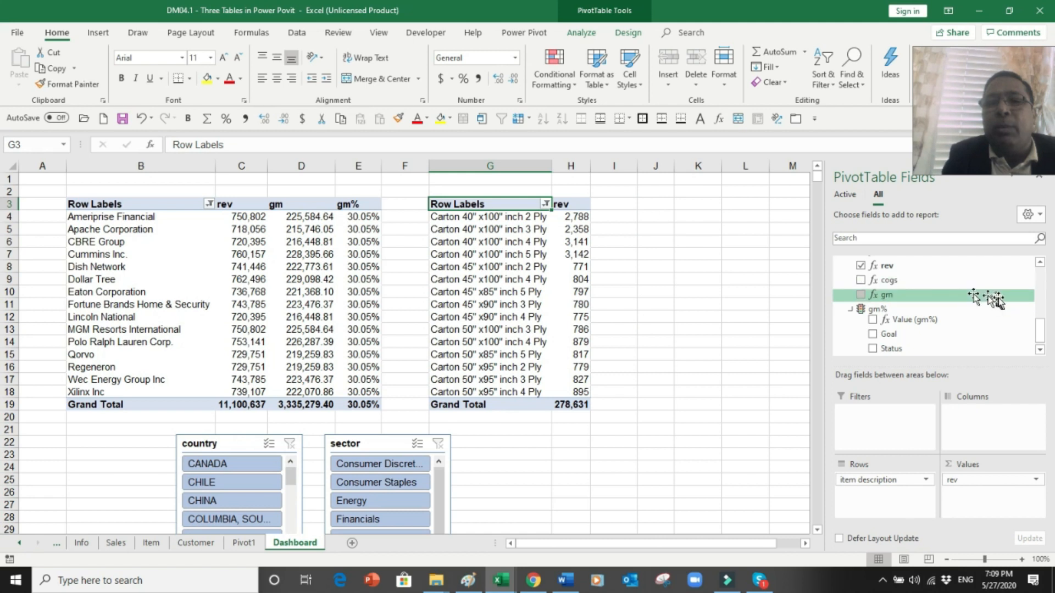
- Add the qty measure to the item description PivotTable and place it before rev
{"action": "left_click_drag", "start_coordinate": [1040, 325], "coordinate": [1041, 309]}
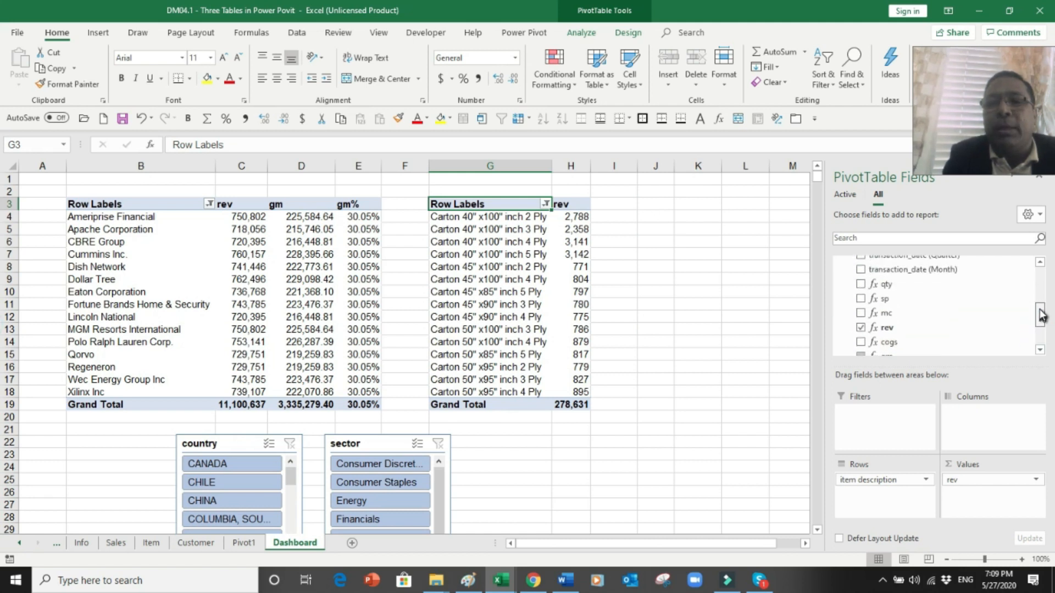
{"action": "left_click", "coordinate": [858, 283]}
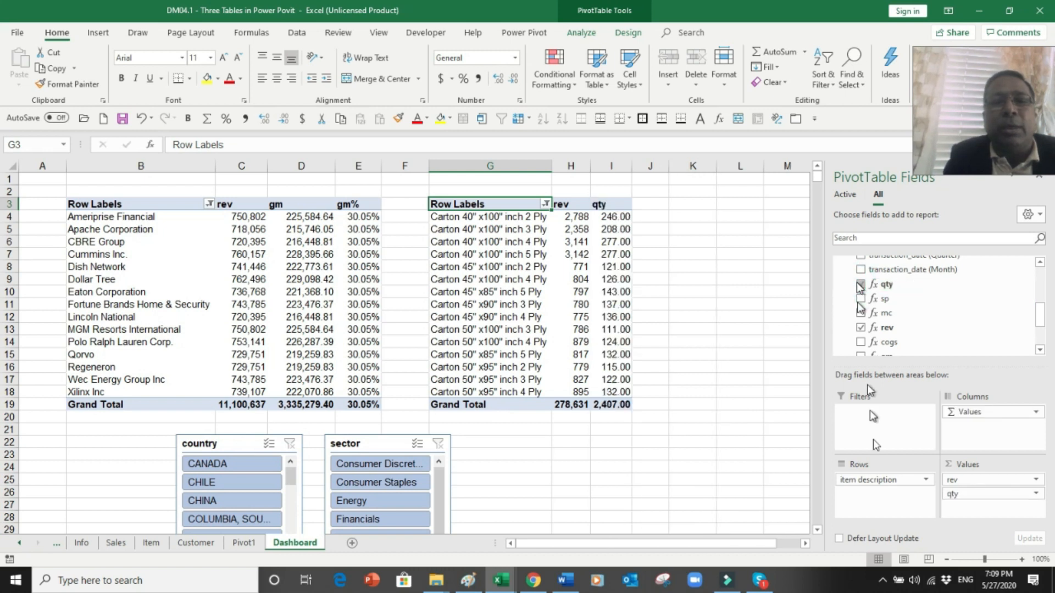
{"action": "left_click_drag", "start_coordinate": [959, 481], "coordinate": [966, 501]}
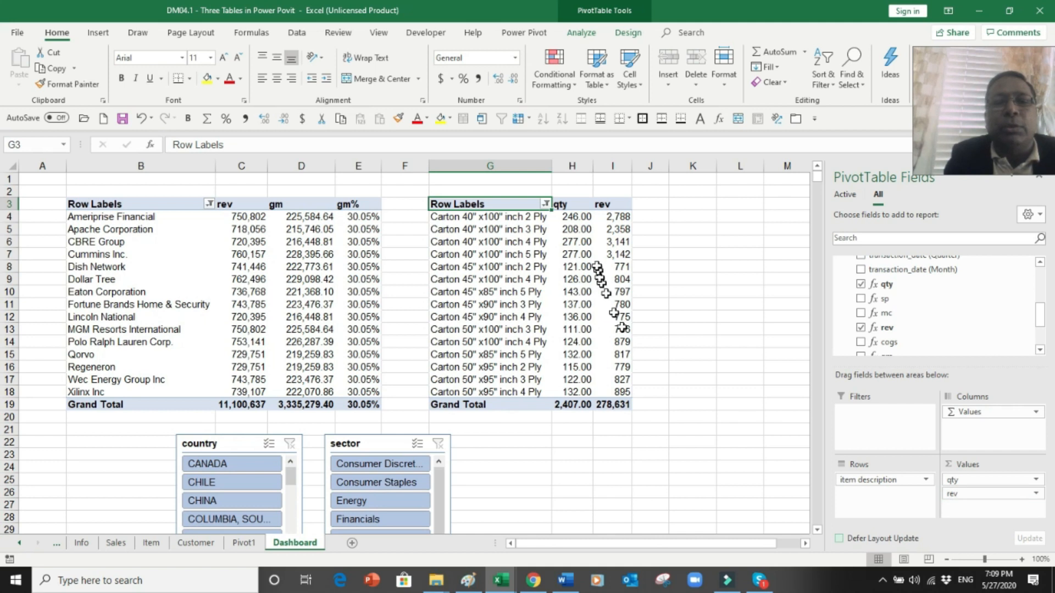
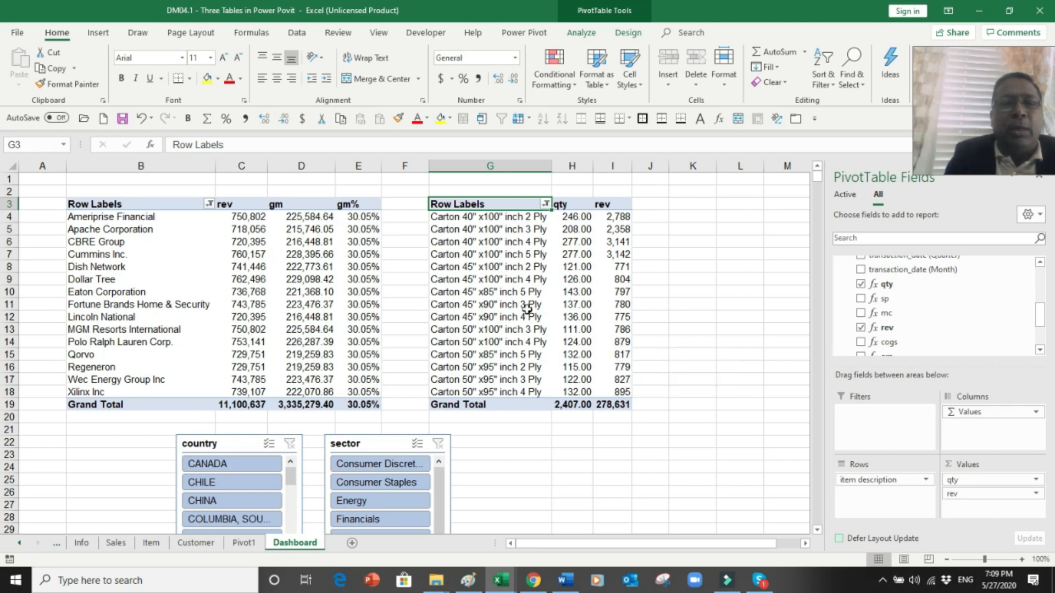
- Widen column G slightly and move the sector and country slicers beside the item description PivotTable, starting around column J
{"action": "left_click_drag", "start_coordinate": [552, 166], "coordinate": [558, 166]}
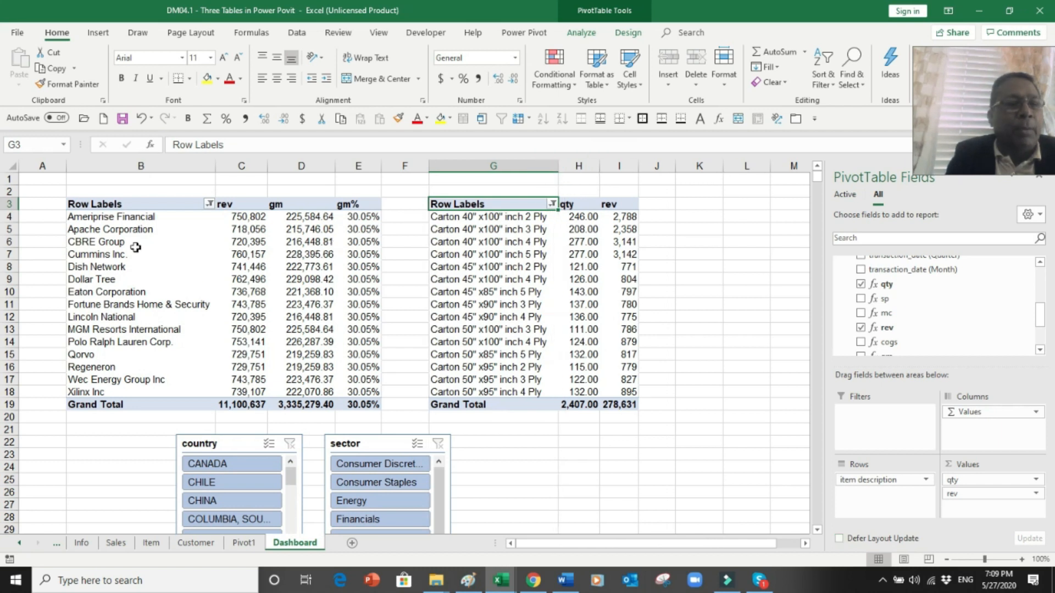
{"action": "left_click_drag", "start_coordinate": [393, 443], "coordinate": [709, 201]}
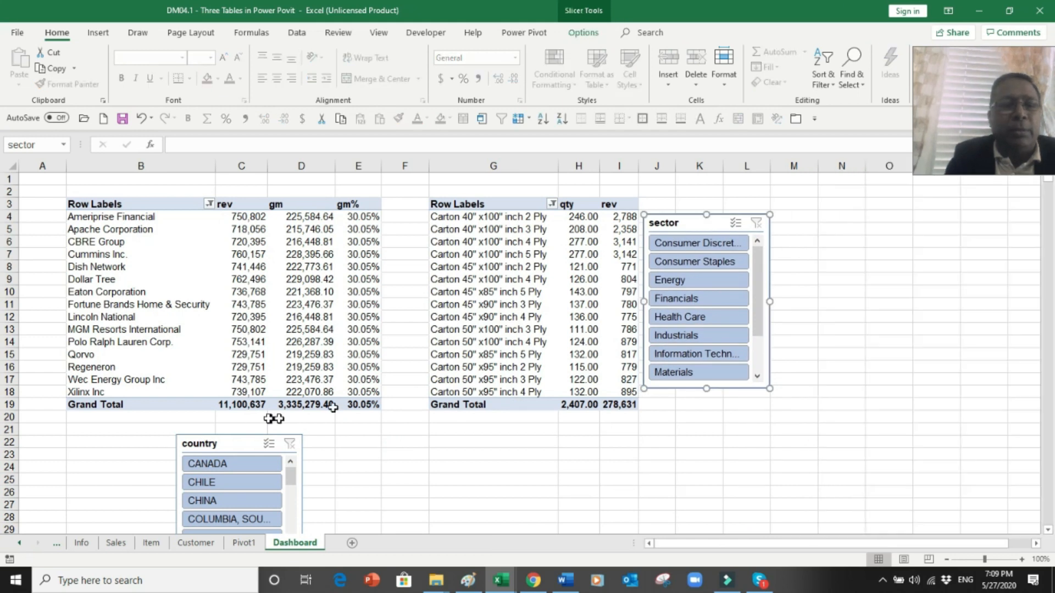
{"action": "left_click_drag", "start_coordinate": [228, 454], "coordinate": [714, 287]}
- Copy the whole item description PivotTable, including its Grand Total, and paste the copy at cell B21
{"action": "left_click_drag", "start_coordinate": [459, 205], "coordinate": [625, 407]}
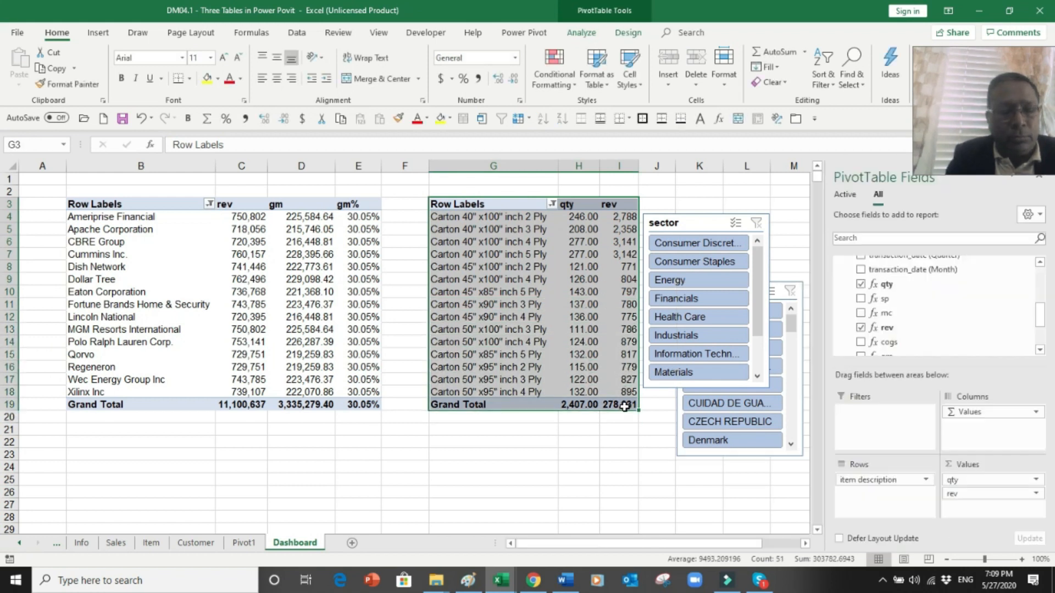
{"action": "key", "text": "ctrl+c"}
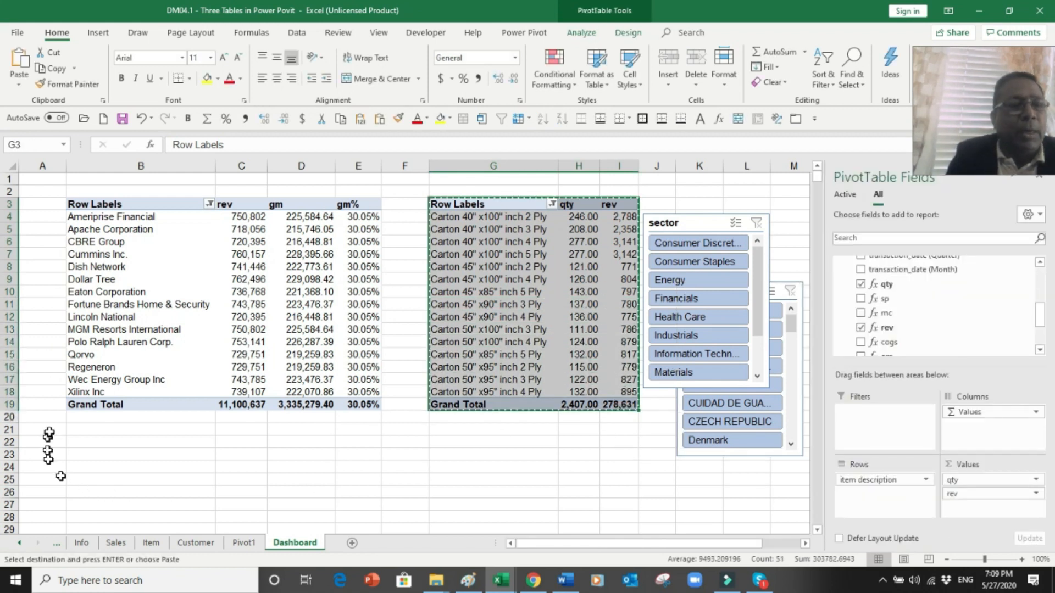
{"action": "left_click", "coordinate": [88, 436]}
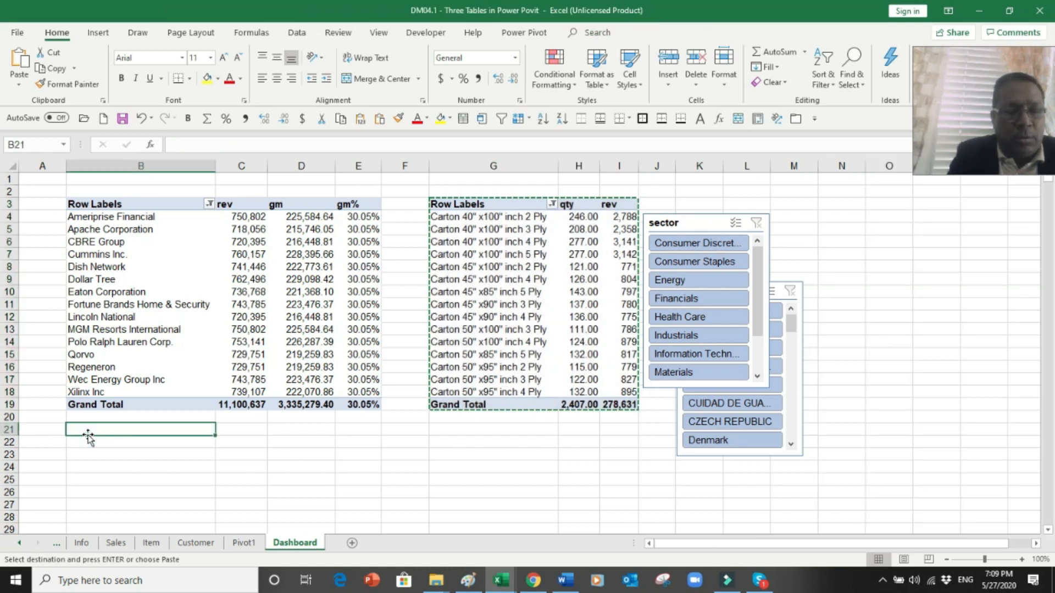
{"action": "key", "text": "ctrl+v"}
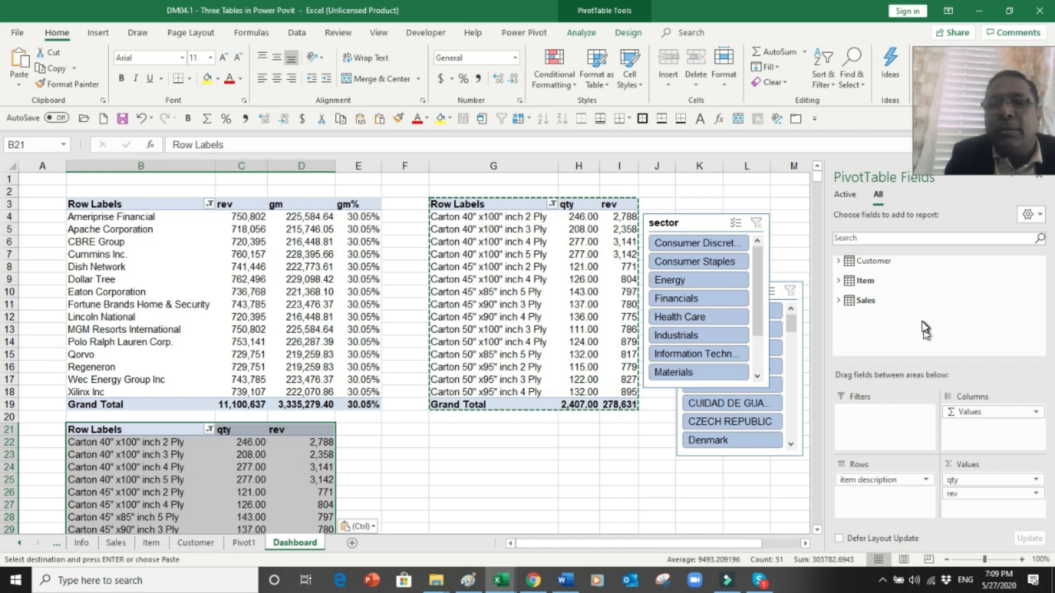
- Remove item description from the rows of the copied PivotTable at B21
{"action": "left_click", "coordinate": [839, 300]}
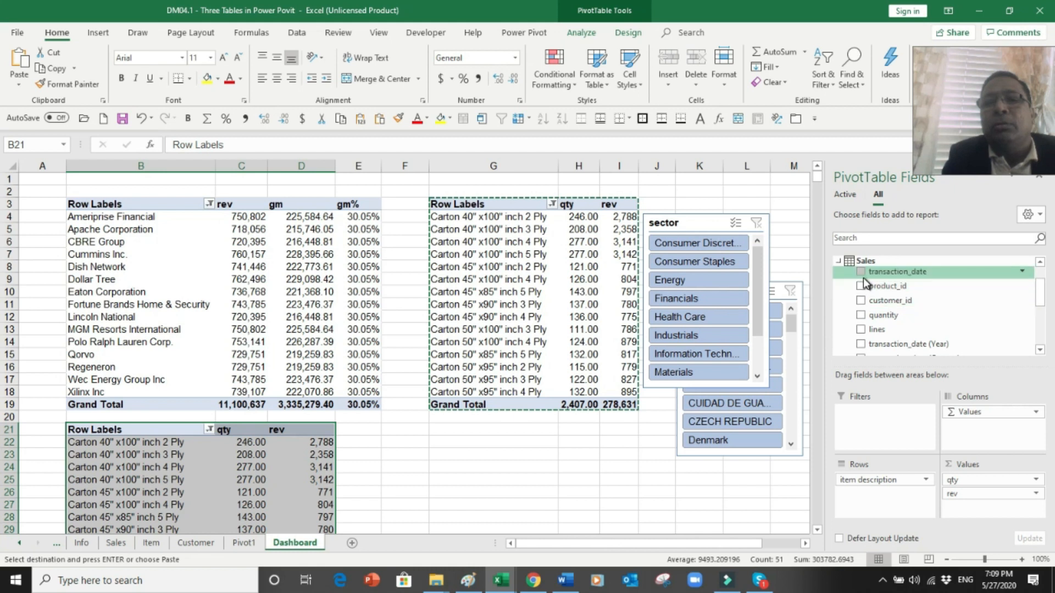
{"action": "left_click_drag", "start_coordinate": [1046, 301], "coordinate": [1045, 285]}
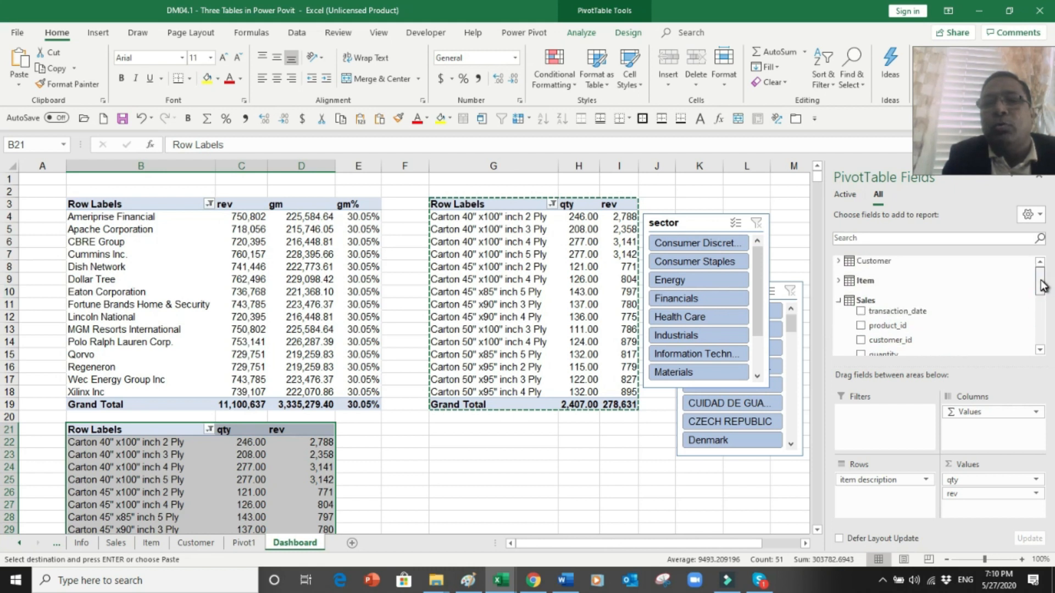
{"action": "left_click", "coordinate": [839, 281]}
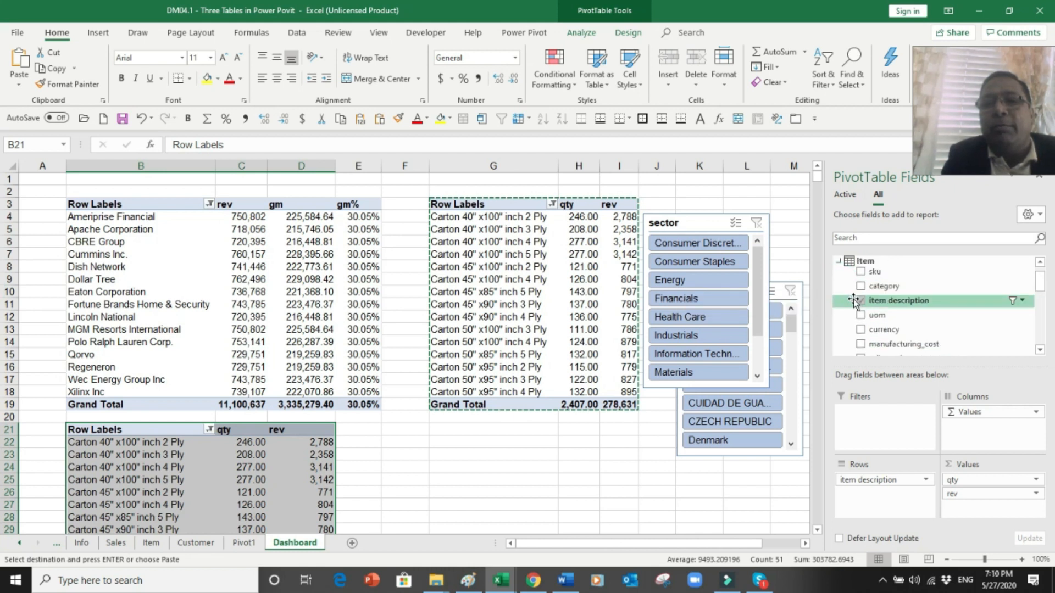
{"action": "left_click", "coordinate": [860, 301]}
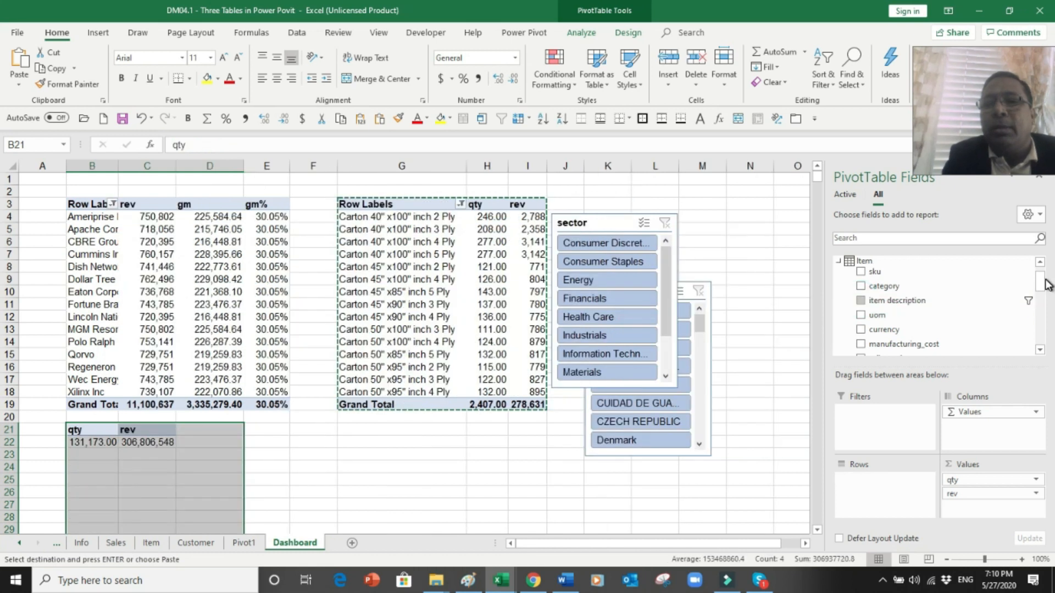
- Add transaction_date to the rows of the PivotTable at B21 and remove qty so that it summarizes only rev
{"action": "left_click_drag", "start_coordinate": [1045, 284], "coordinate": [1047, 299]}
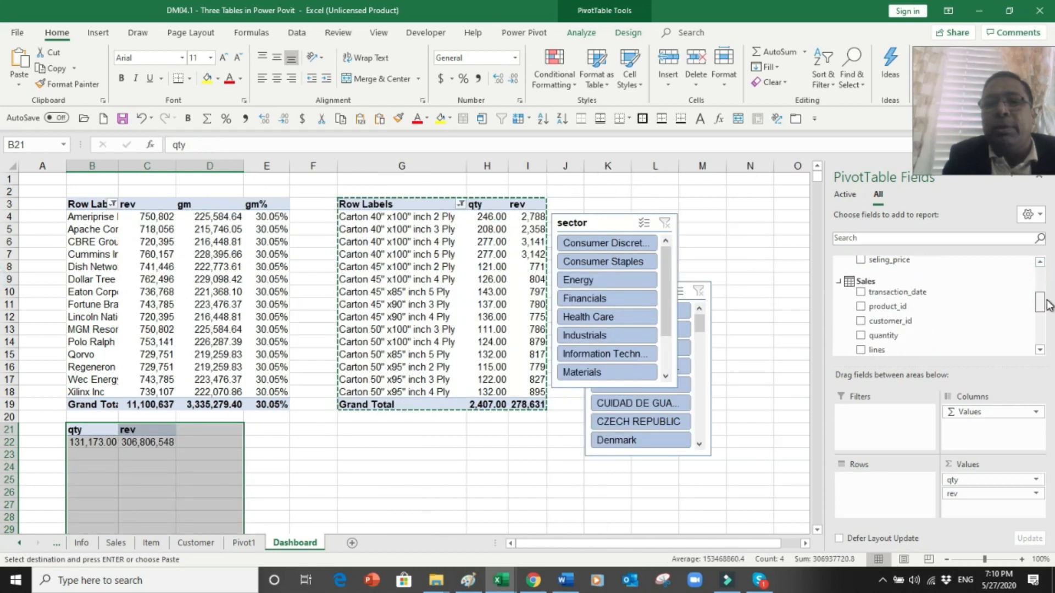
{"action": "left_click", "coordinate": [861, 295]}
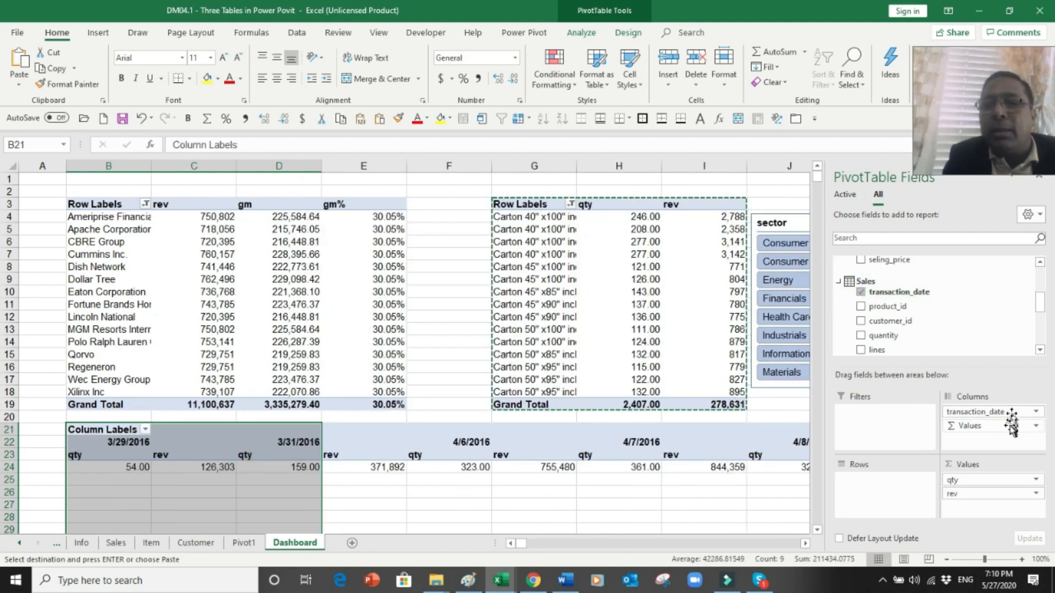
{"action": "left_click_drag", "start_coordinate": [984, 412], "coordinate": [864, 492]}
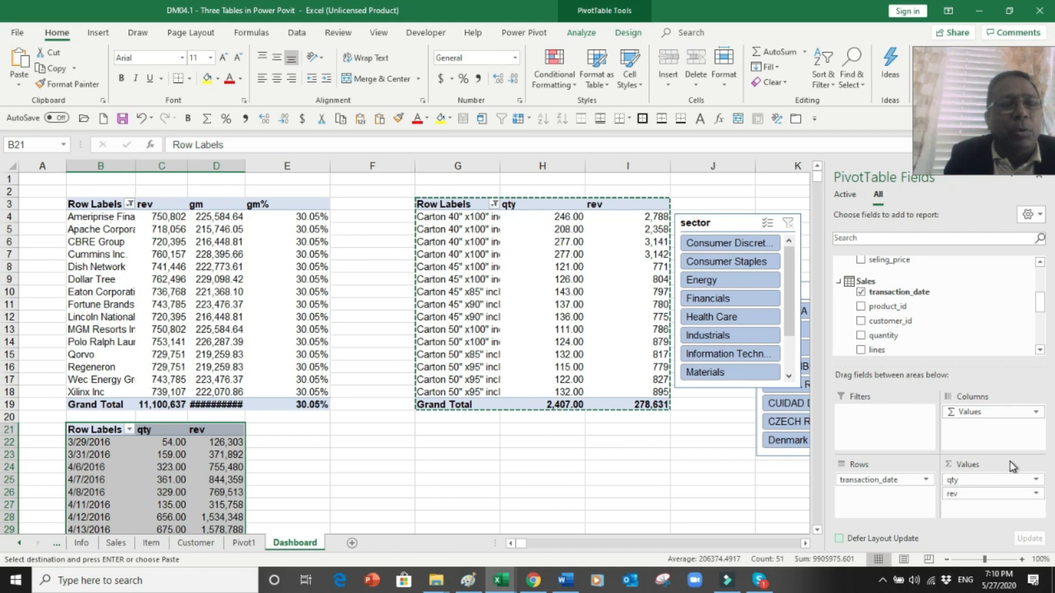
{"action": "left_click_drag", "start_coordinate": [1040, 304], "coordinate": [1040, 314]}
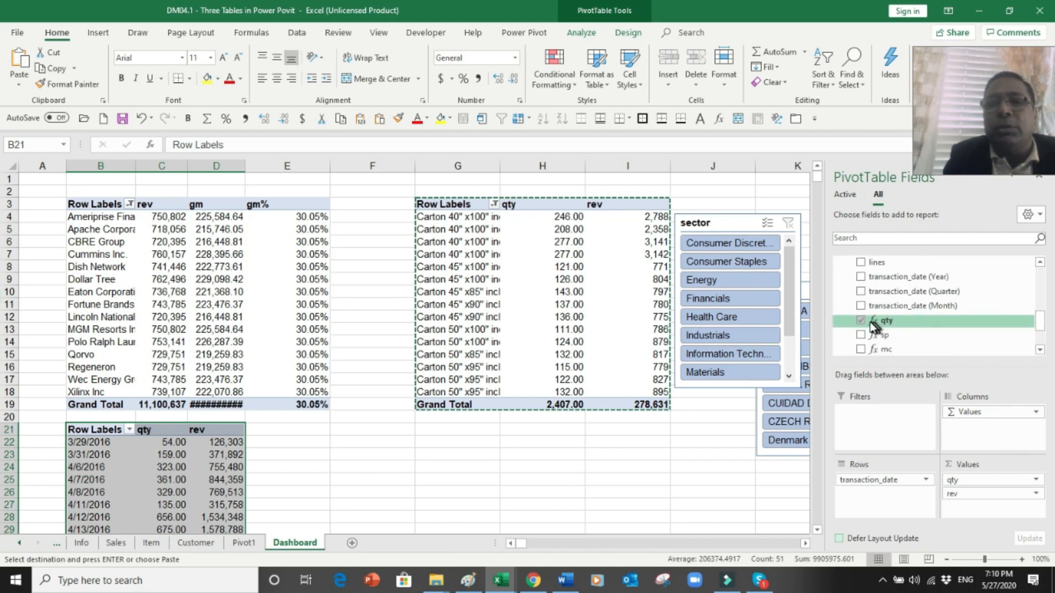
{"action": "left_click", "coordinate": [861, 322]}
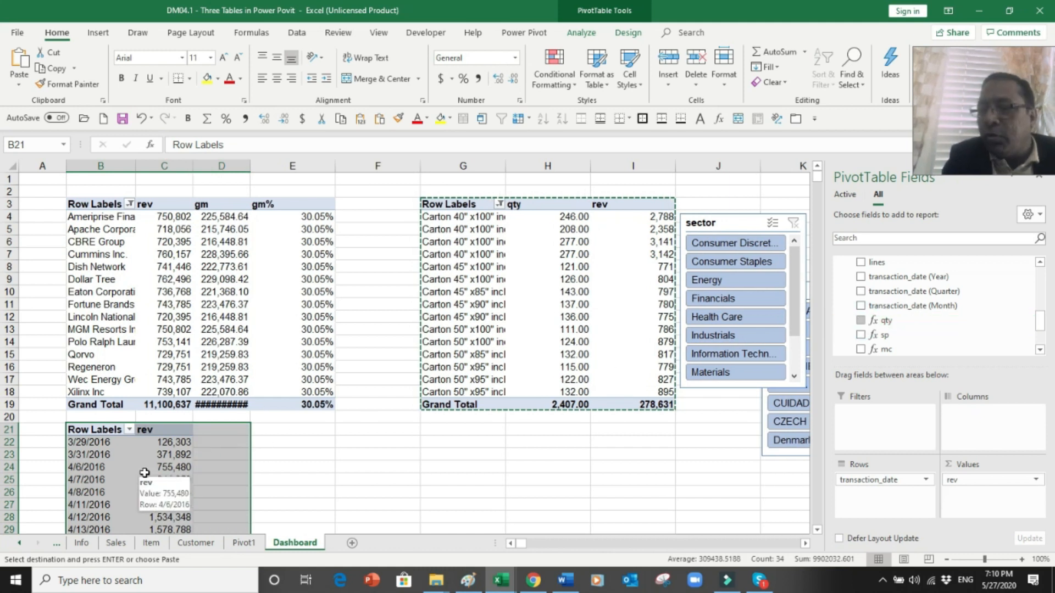
- Group the transaction_date rows of the PivotTable at B21 by quarters and years
{"action": "left_click", "coordinate": [93, 441]}
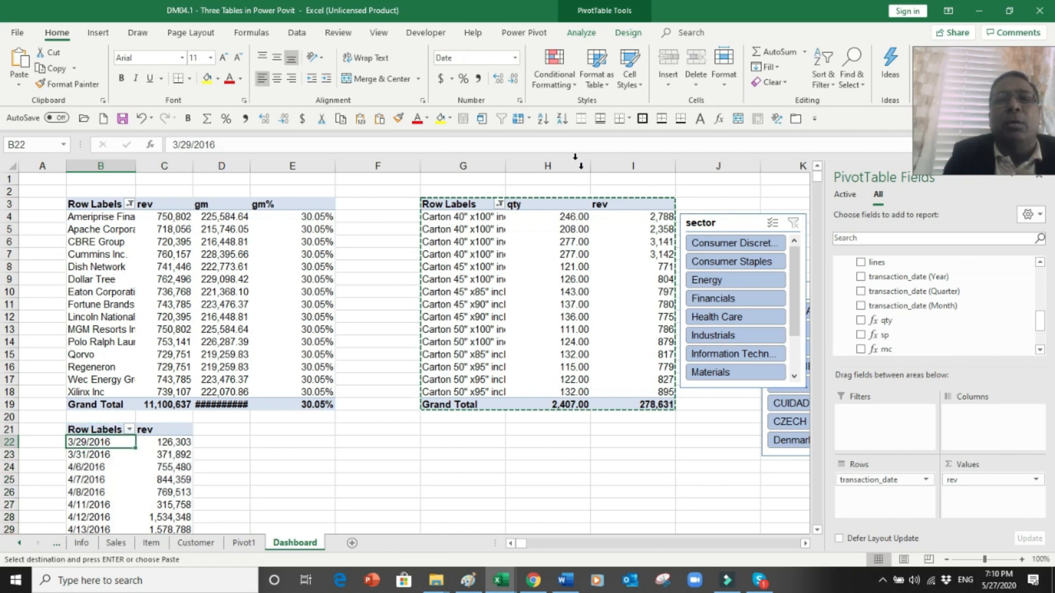
{"action": "left_click", "coordinate": [592, 35]}
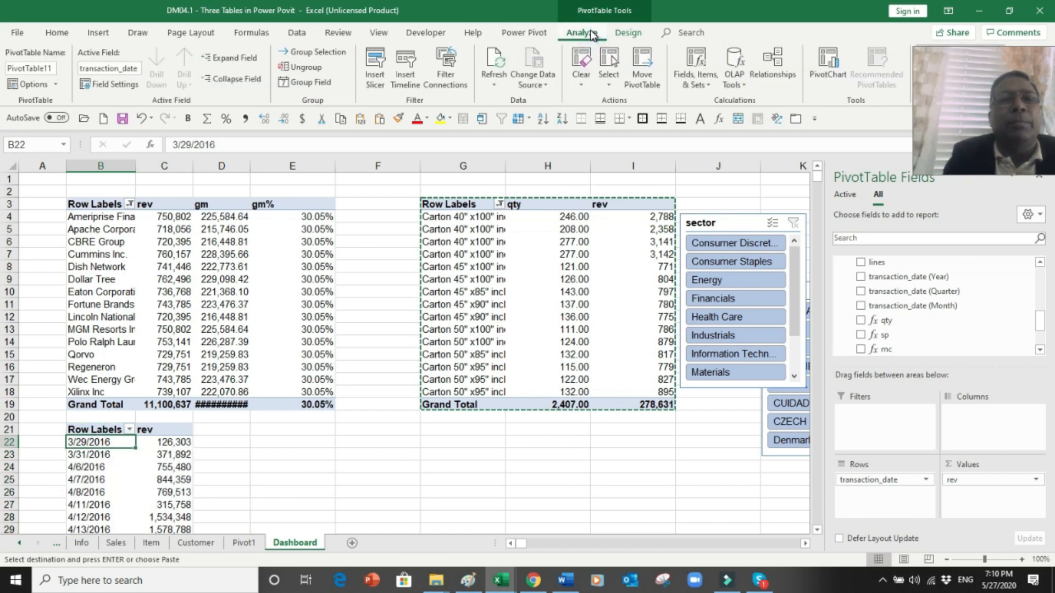
{"action": "left_click", "coordinate": [319, 84]}
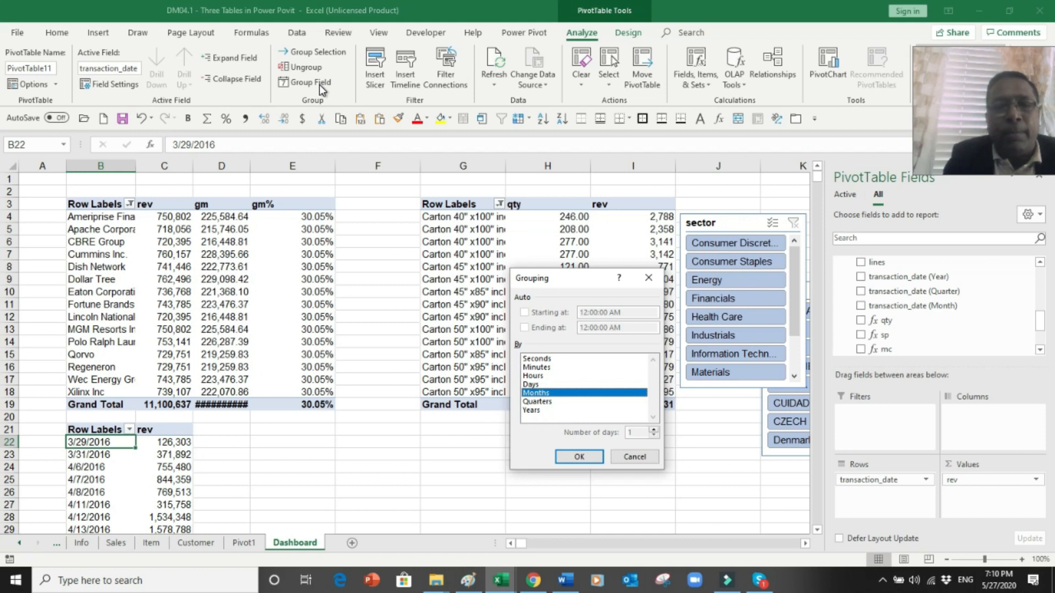
{"action": "left_click", "coordinate": [549, 403]}
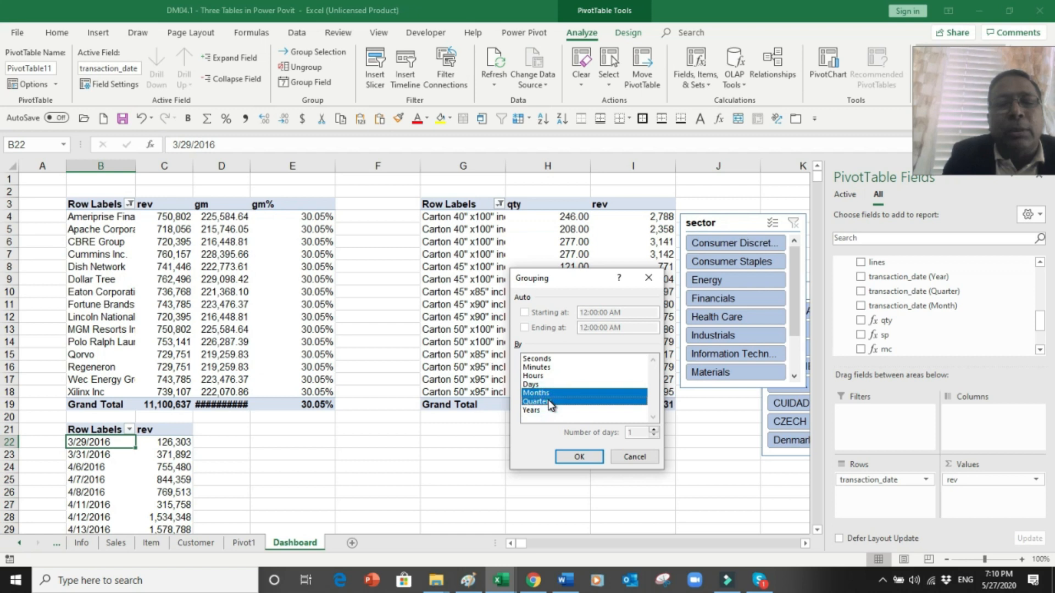
{"action": "left_click", "coordinate": [544, 393]}
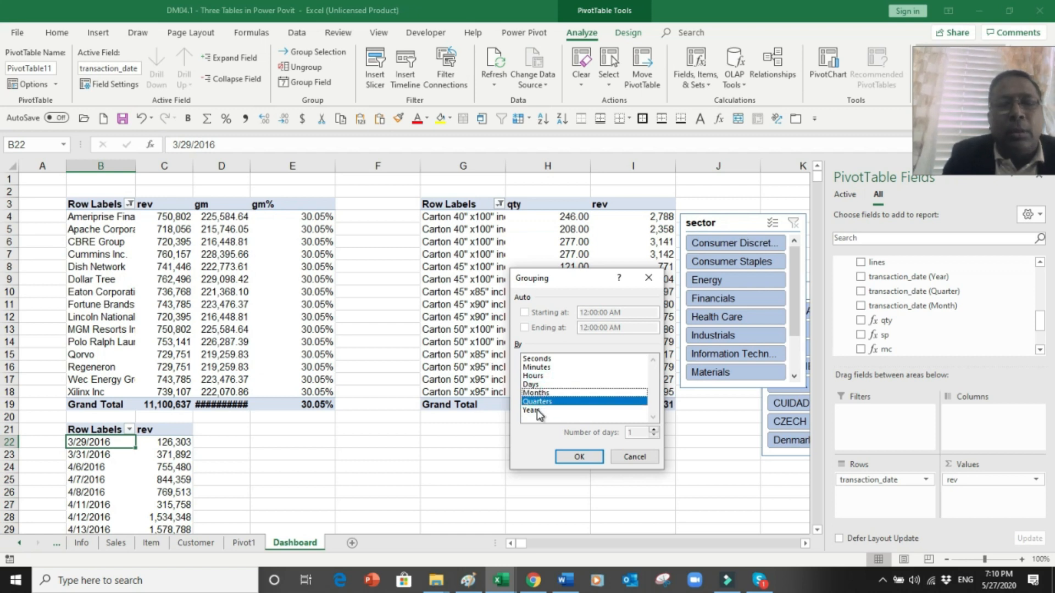
{"action": "left_click", "coordinate": [530, 411]}
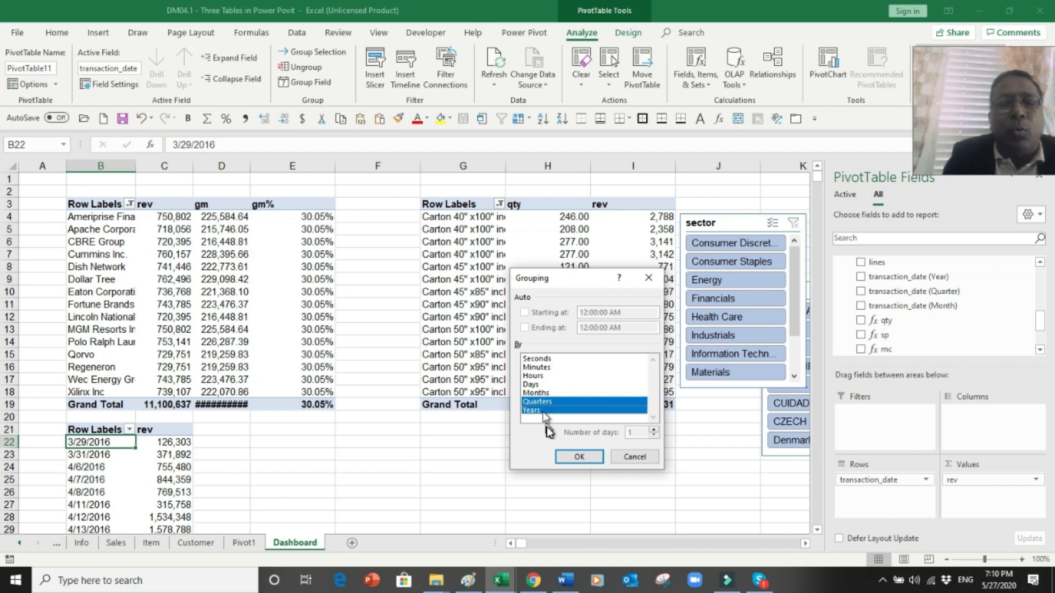
{"action": "left_click", "coordinate": [575, 458]}
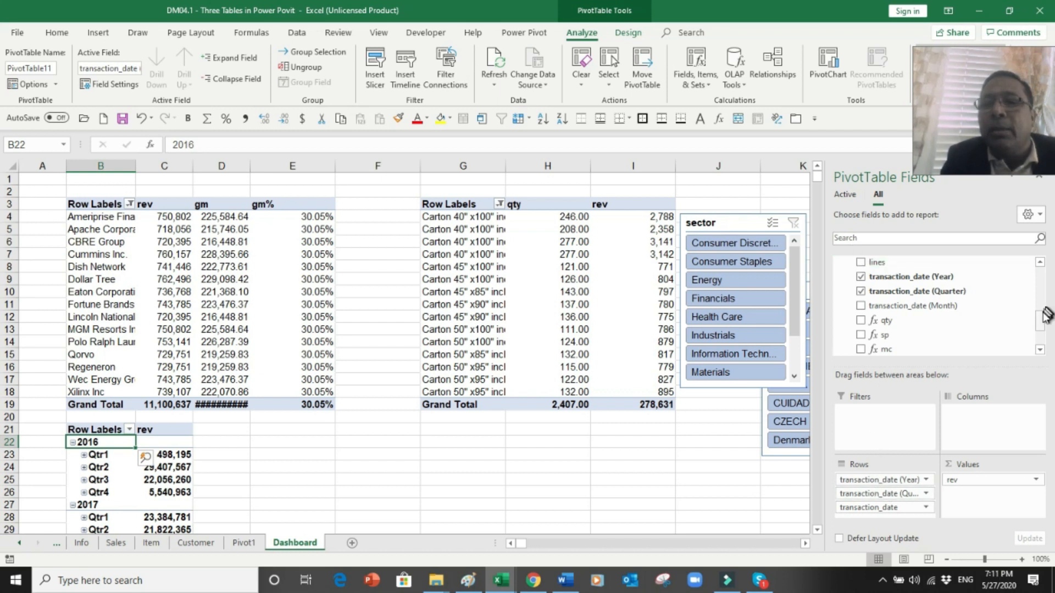
- Remove the plain transaction_date field from the B21 PivotTable and move transaction_date (Year) from rows to columns
{"action": "scroll", "coordinate": [1043, 312], "scroll_direction": "up", "scroll_amount": 2}
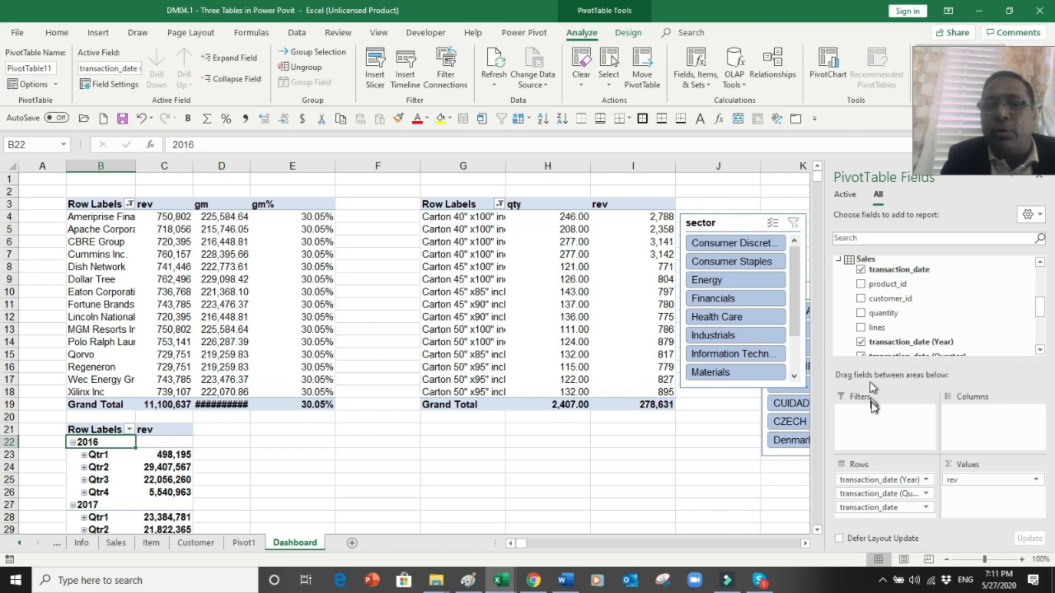
{"action": "left_click", "coordinate": [860, 269]}
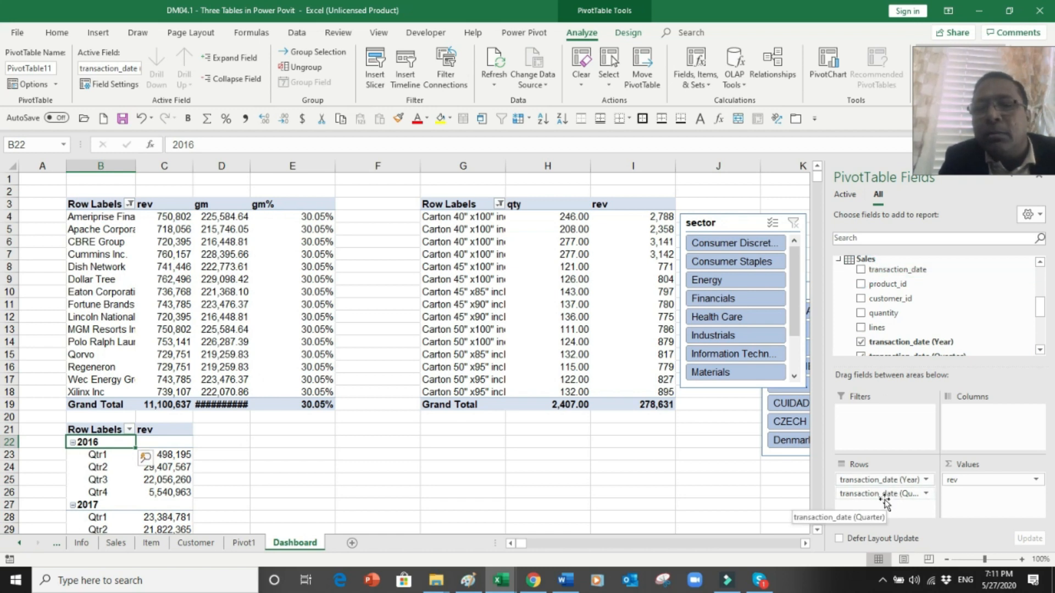
{"action": "left_click_drag", "start_coordinate": [886, 480], "coordinate": [978, 423]}
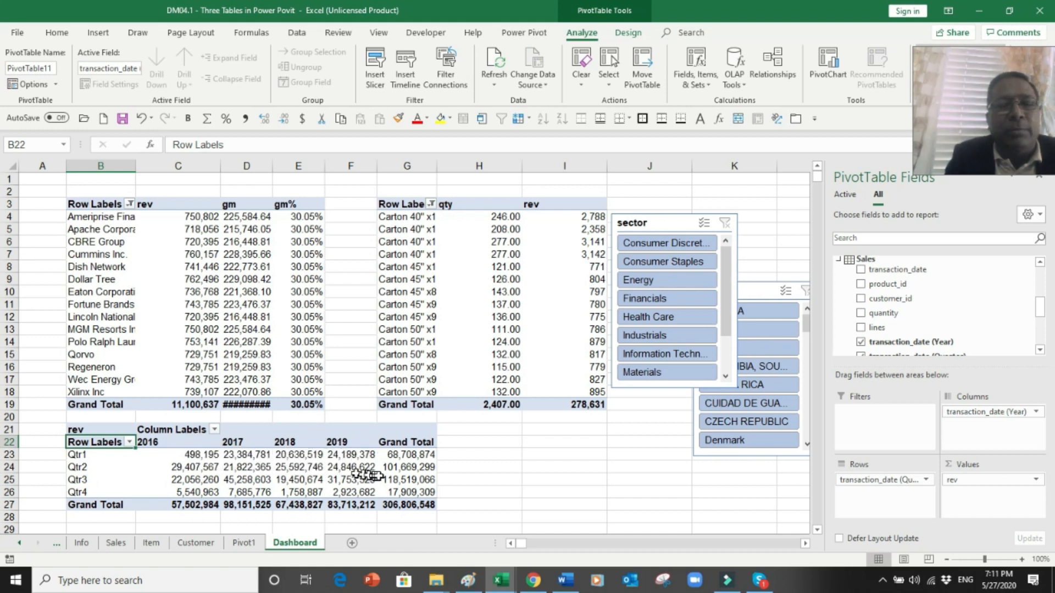
- Set the grand totals of the quarterly PivotTable to show for columns only
{"action": "left_click", "coordinate": [396, 467]}
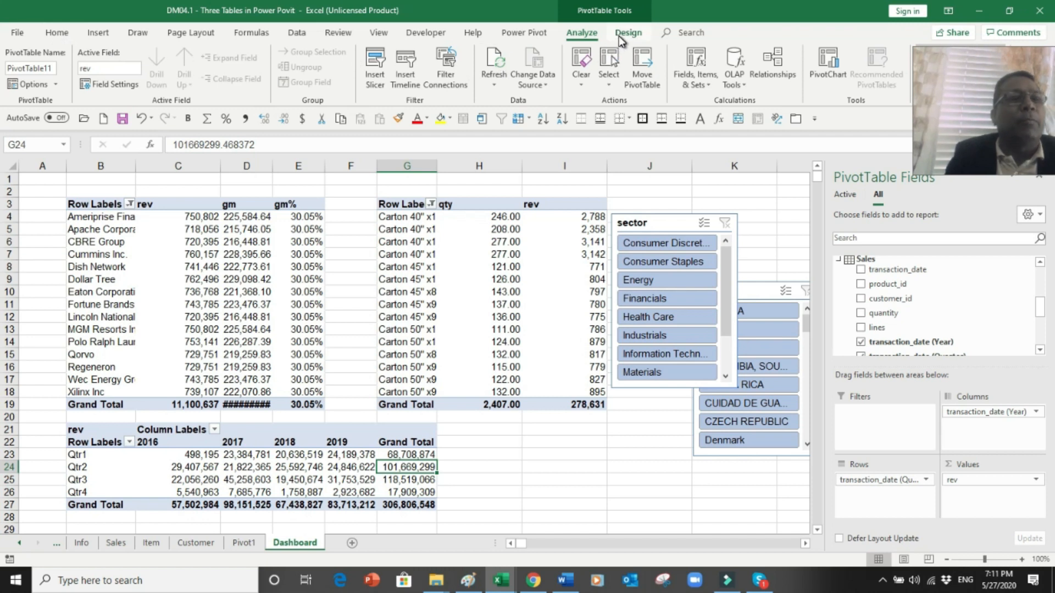
{"action": "left_click", "coordinate": [627, 34]}
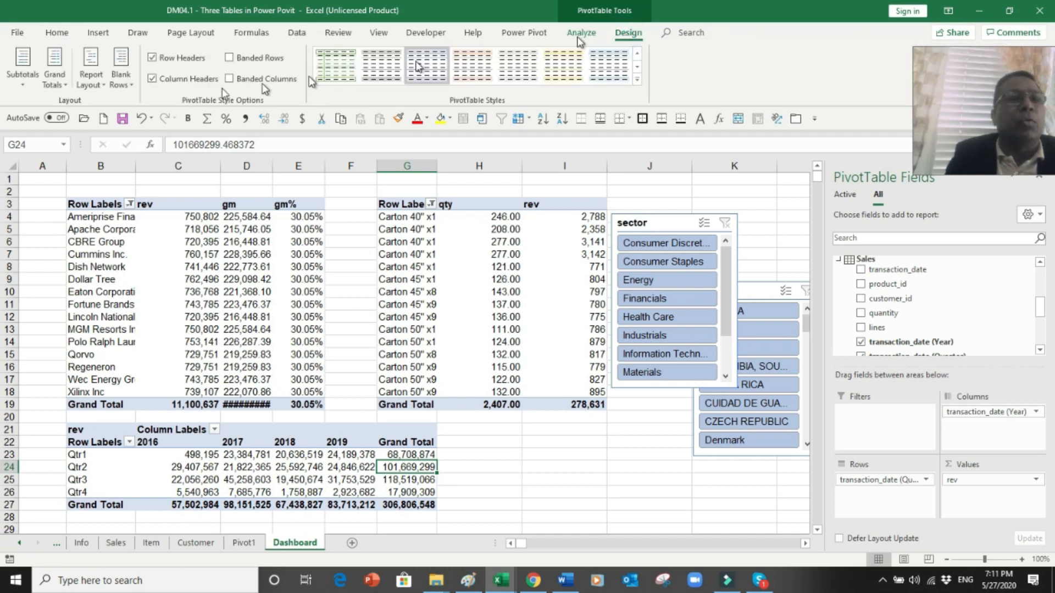
{"action": "left_click", "coordinate": [63, 87]}
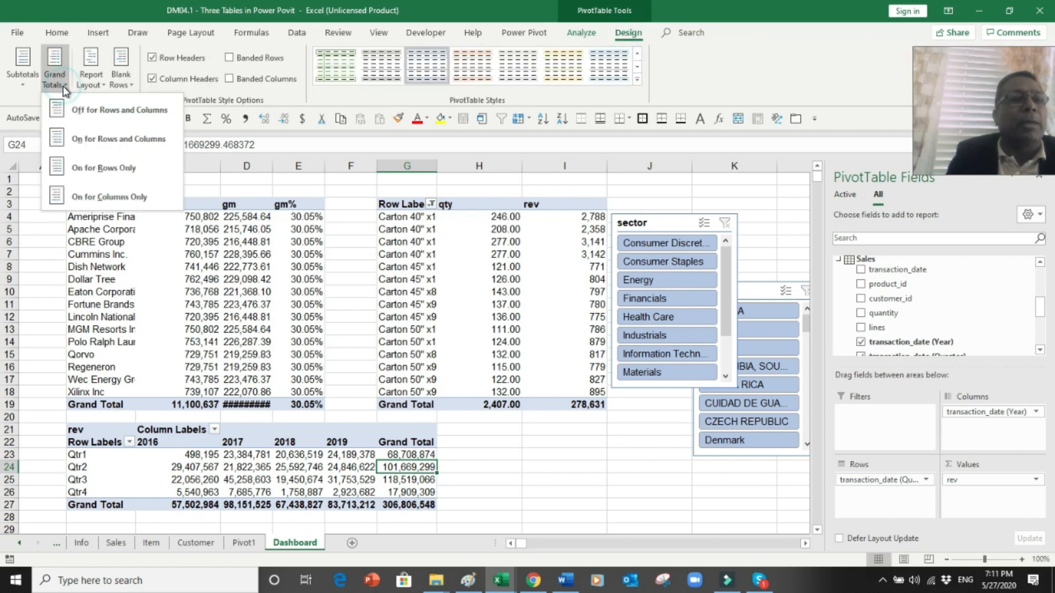
{"action": "left_click", "coordinate": [125, 198]}
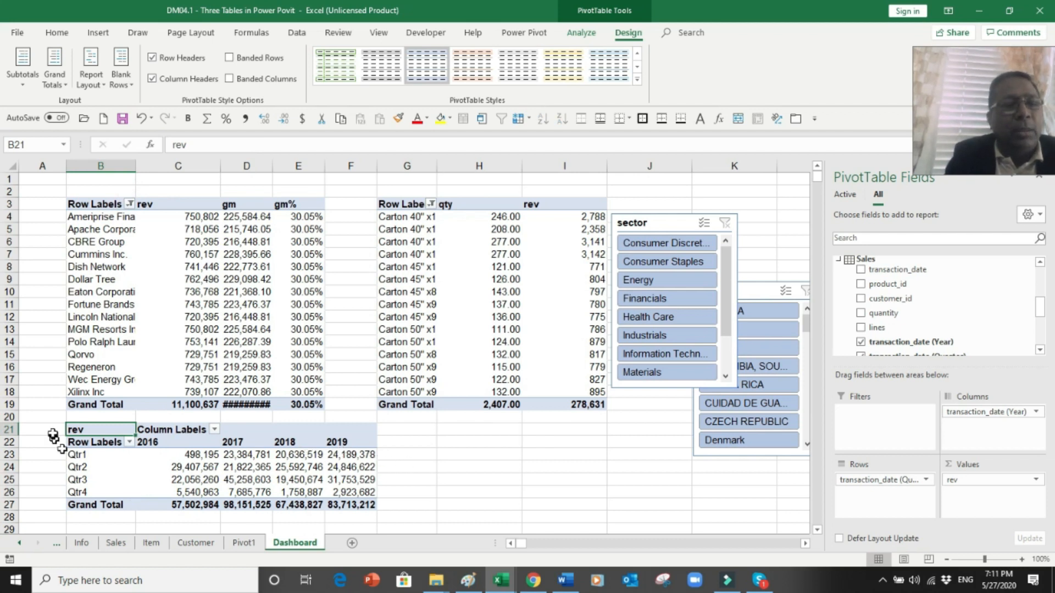
- Copy the whole quarterly PivotTable, B21:F27, to cell H21 and move the country slicer up to about row 2, clear of the copy
{"action": "key", "text": "shift+Down"}
{"action": "key", "text": "shift+Down"}
{"action": "key", "text": "shift+Down"}
{"action": "key", "text": "shift+Down"}
{"action": "key", "text": "shift+Down"}
{"action": "key", "text": "shift+Down"}
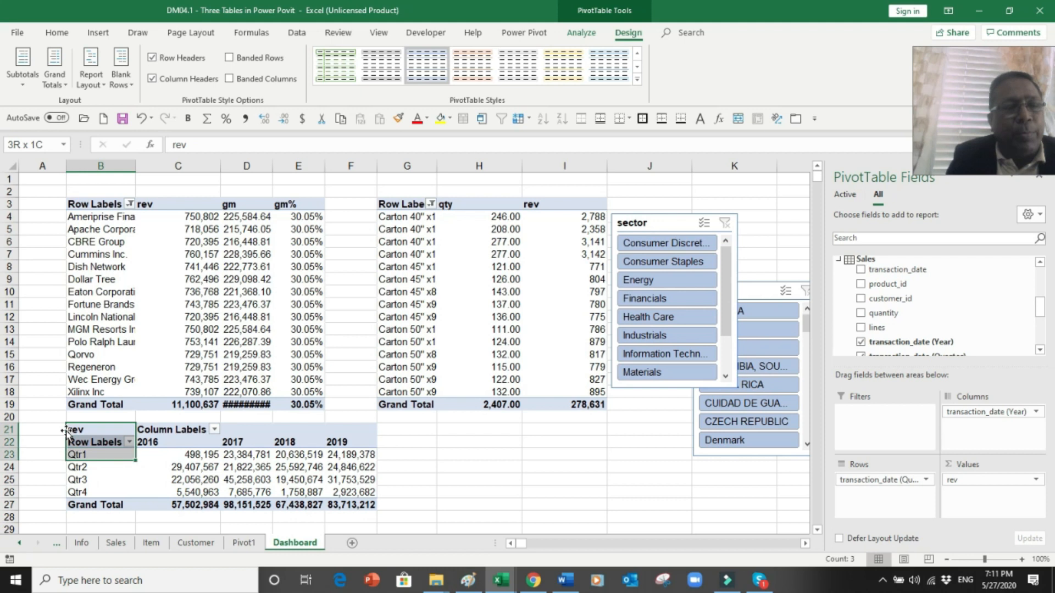
{"action": "key", "text": "shift+Right"}
{"action": "key", "text": "shift+Right"}
{"action": "key", "text": "shift+Right"}
{"action": "key", "text": "shift+Right"}
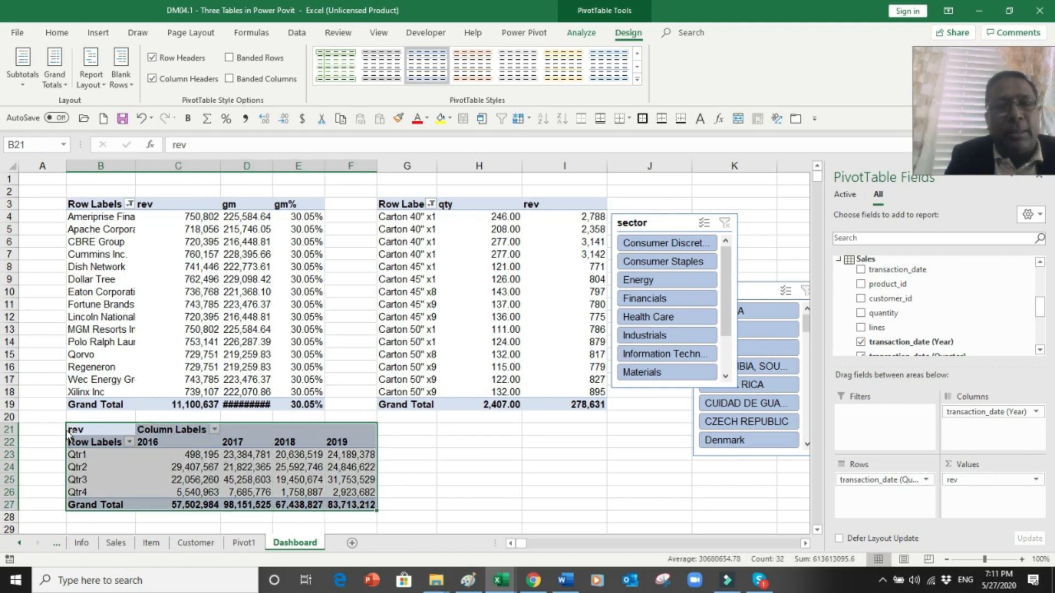
{"action": "key", "text": "ctrl+c"}
{"action": "key", "text": "Right"}
{"action": "key", "text": "Right"}
{"action": "key", "text": "Right"}
{"action": "key", "text": "Right"}
{"action": "key", "text": "Right"}
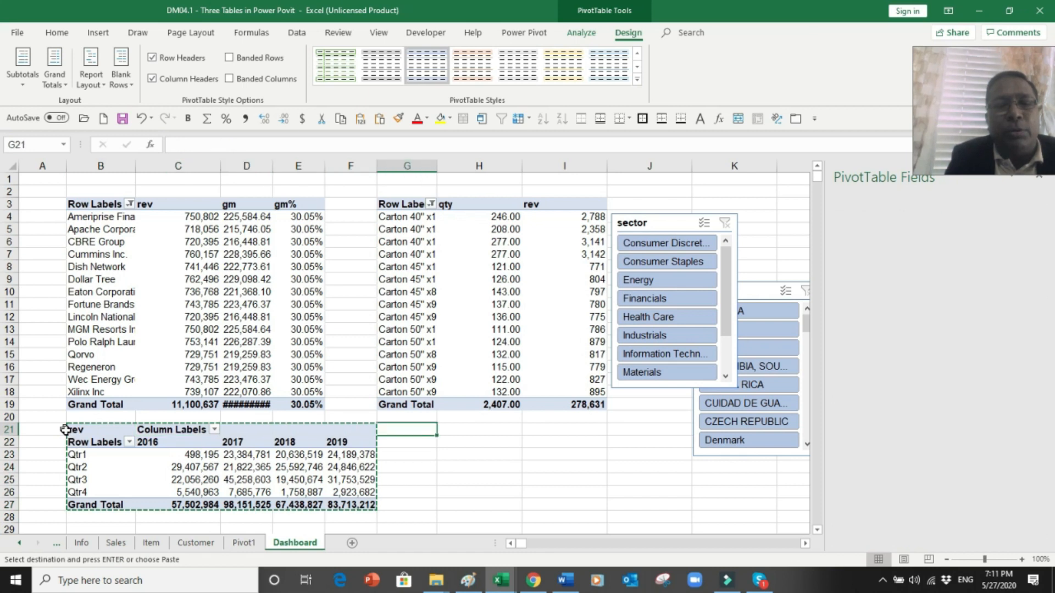
{"action": "key", "text": "Right"}
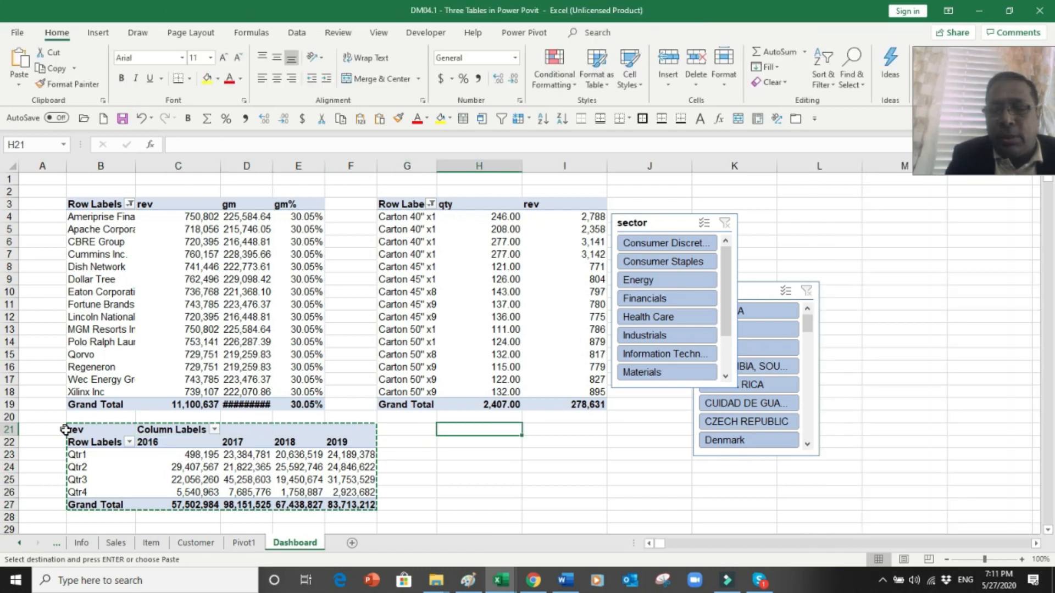
{"action": "key", "text": "Return"}
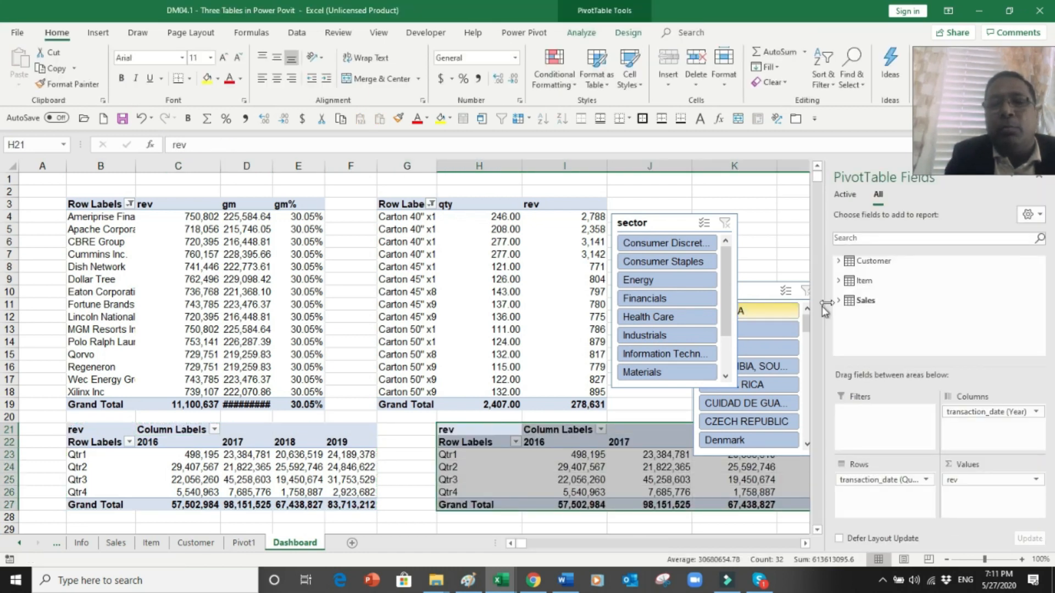
{"action": "left_click_drag", "start_coordinate": [765, 288], "coordinate": [761, 196]}
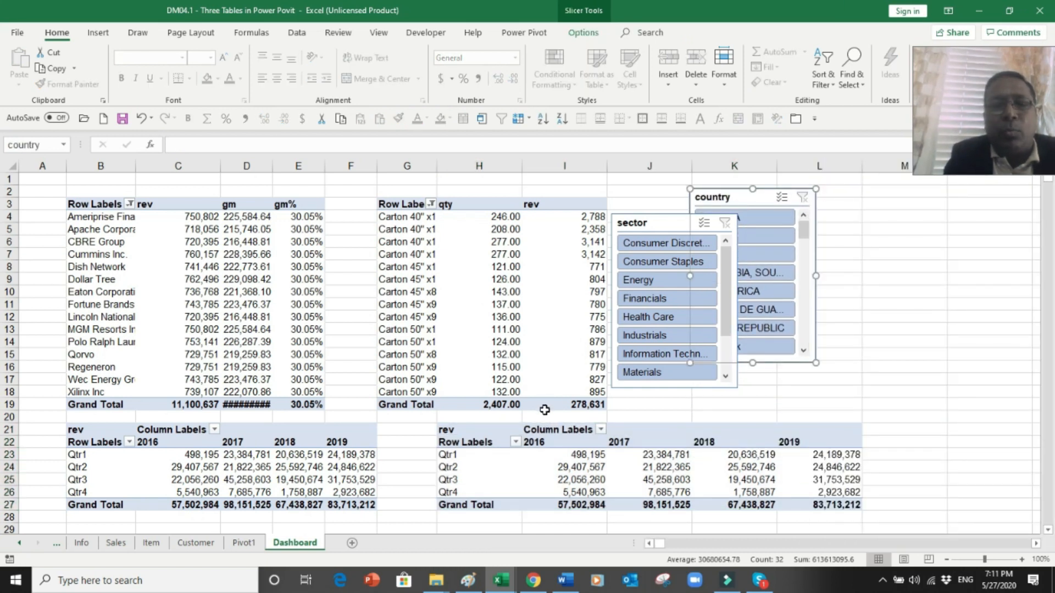
- Remove the year and quarter grouping from the copied PivotTable at H21 and make transaction_date its only row field
{"action": "left_click", "coordinate": [454, 467]}
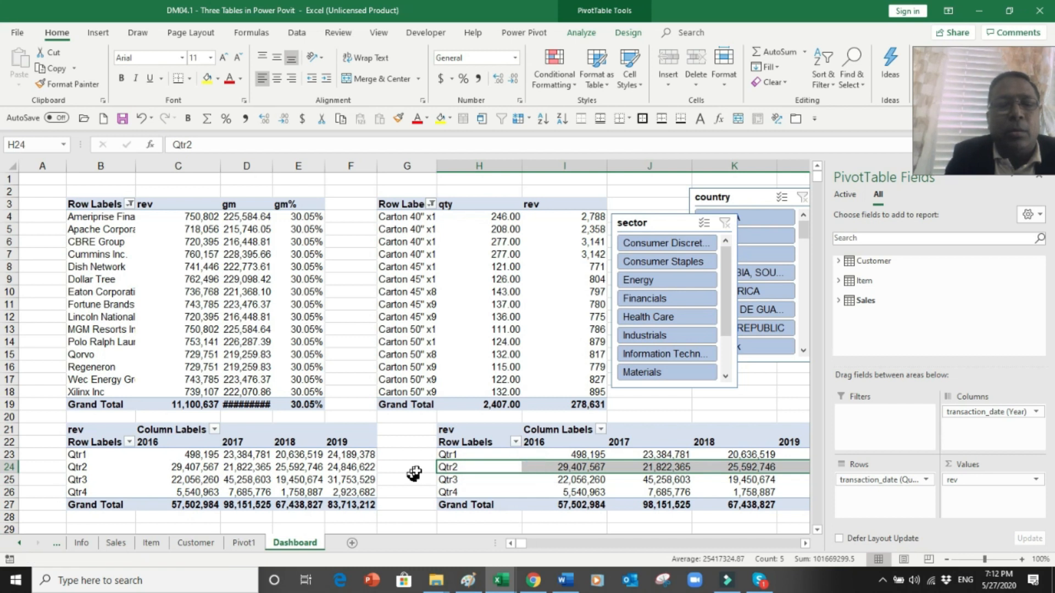
{"action": "left_click", "coordinate": [454, 466]}
{"action": "left_click", "coordinate": [454, 466]}
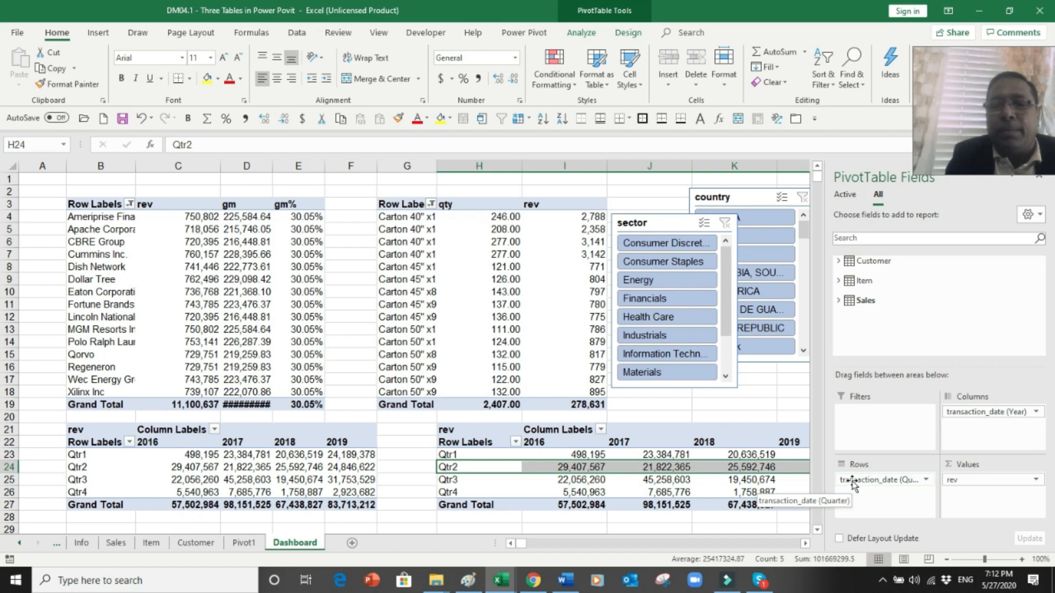
{"action": "left_click", "coordinate": [839, 300]}
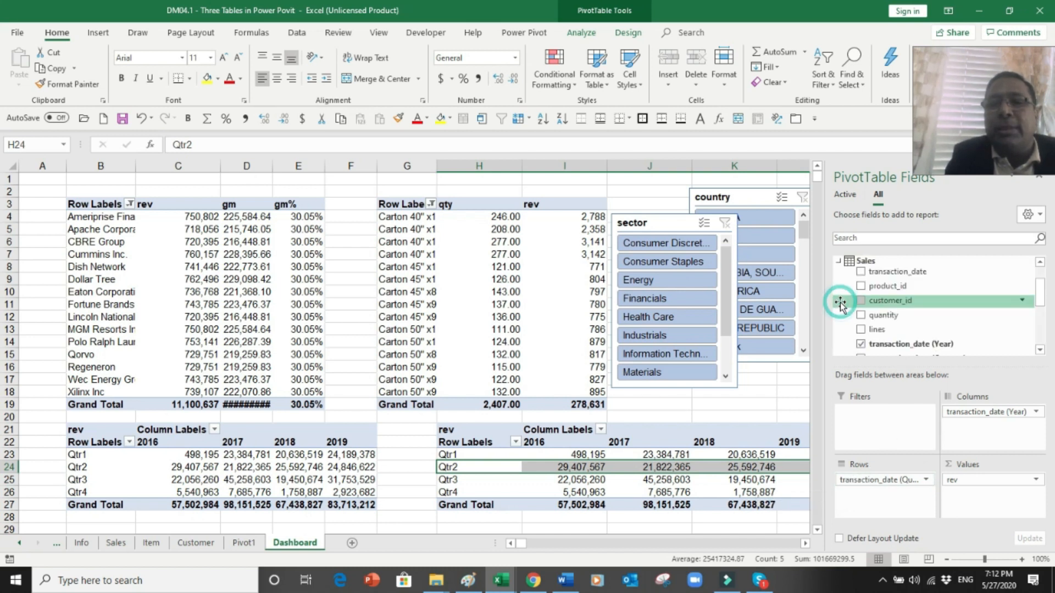
{"action": "left_click", "coordinate": [862, 345]}
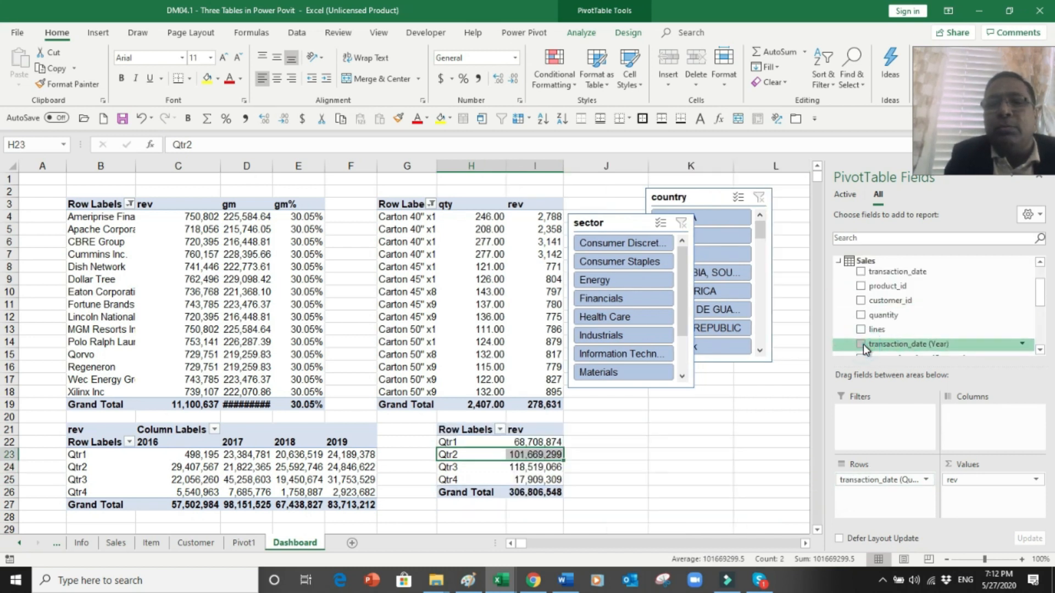
{"action": "left_click", "coordinate": [862, 273]}
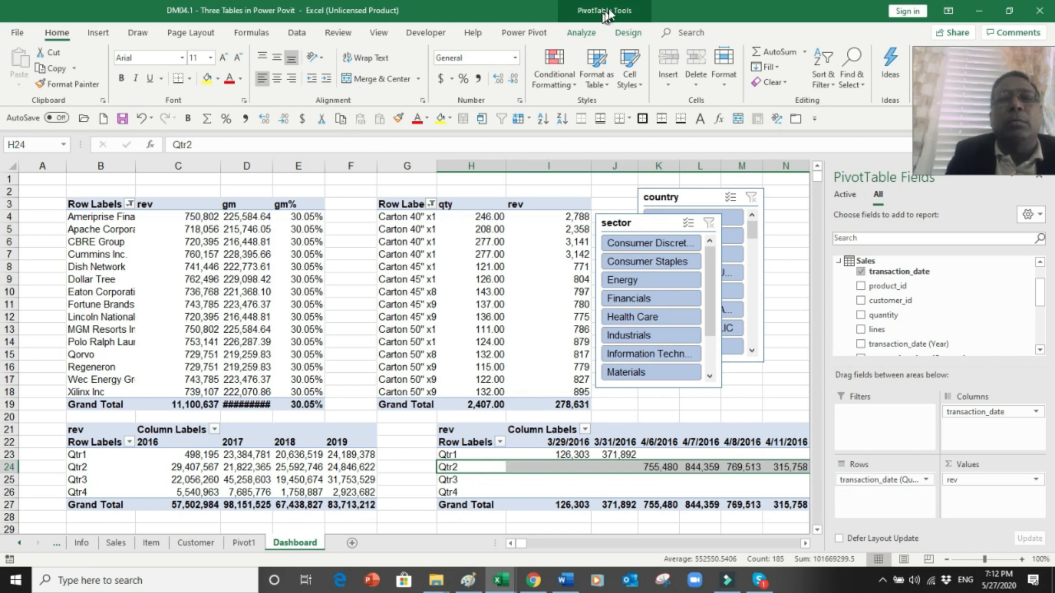
{"action": "left_click", "coordinate": [581, 32]}
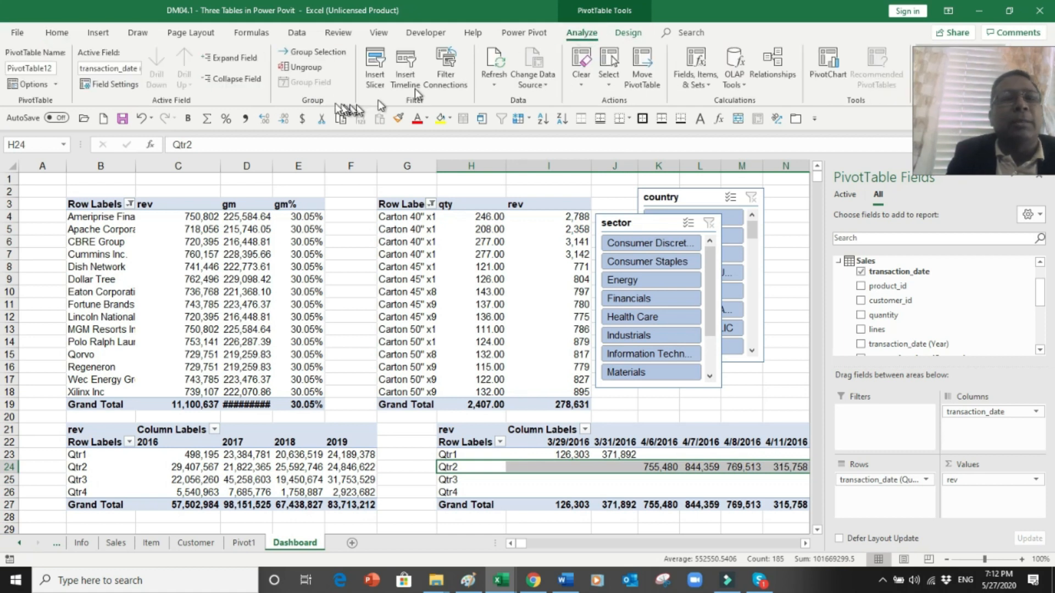
{"action": "left_click", "coordinate": [308, 67]}
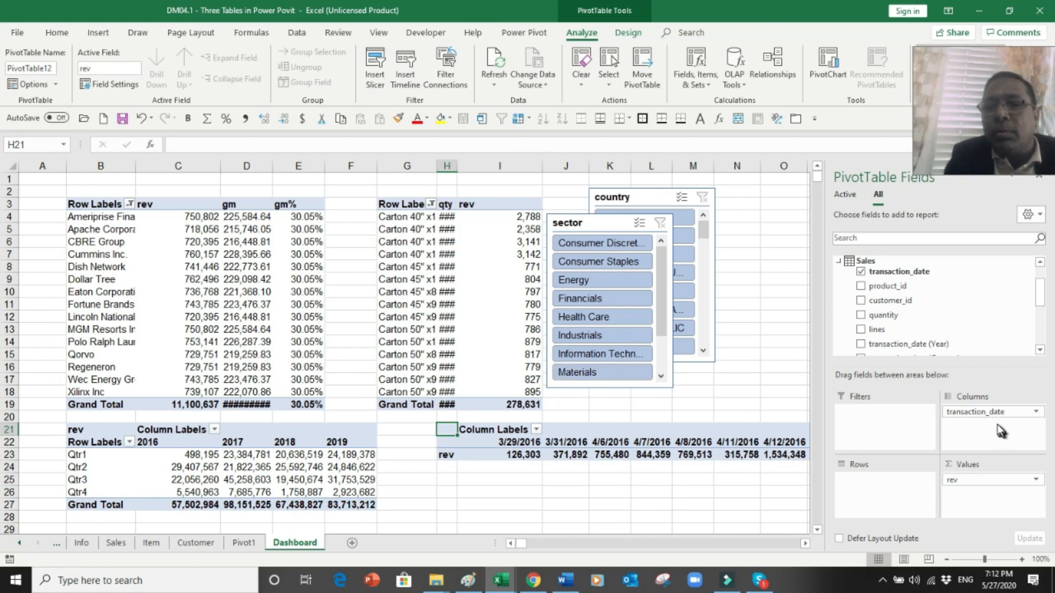
{"action": "left_click_drag", "start_coordinate": [989, 413], "coordinate": [874, 477]}
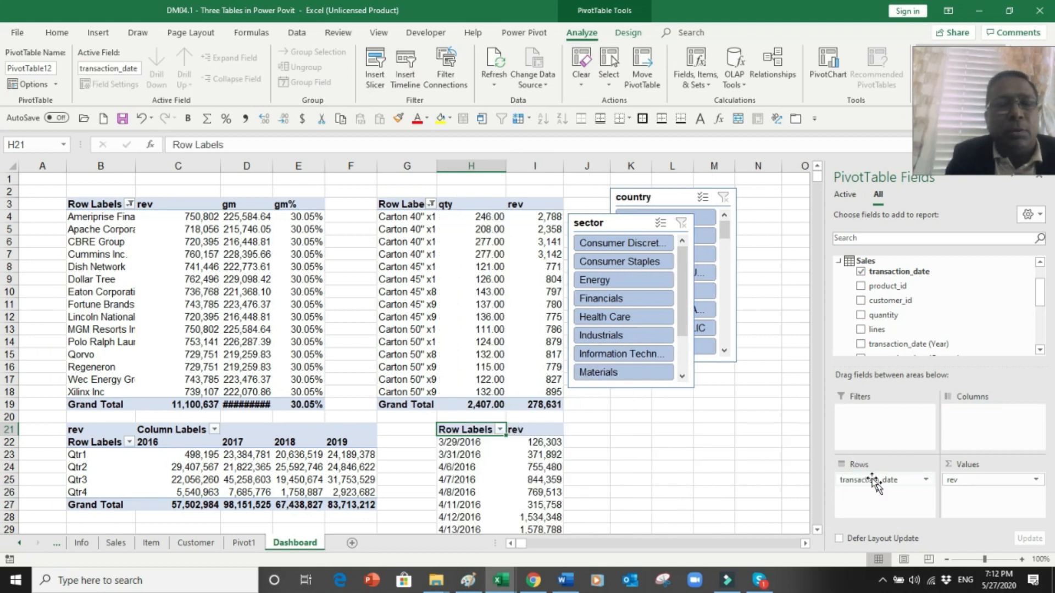
- Group the transaction_date rows of the PivotTable at H21 by months and years
{"action": "left_click", "coordinate": [454, 442]}
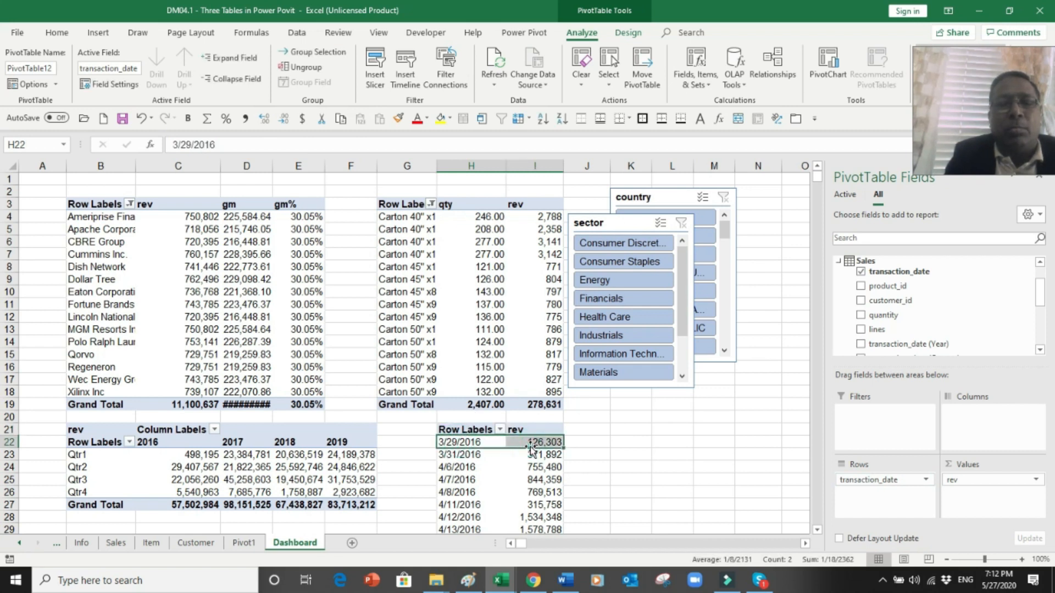
{"action": "left_click", "coordinate": [463, 460]}
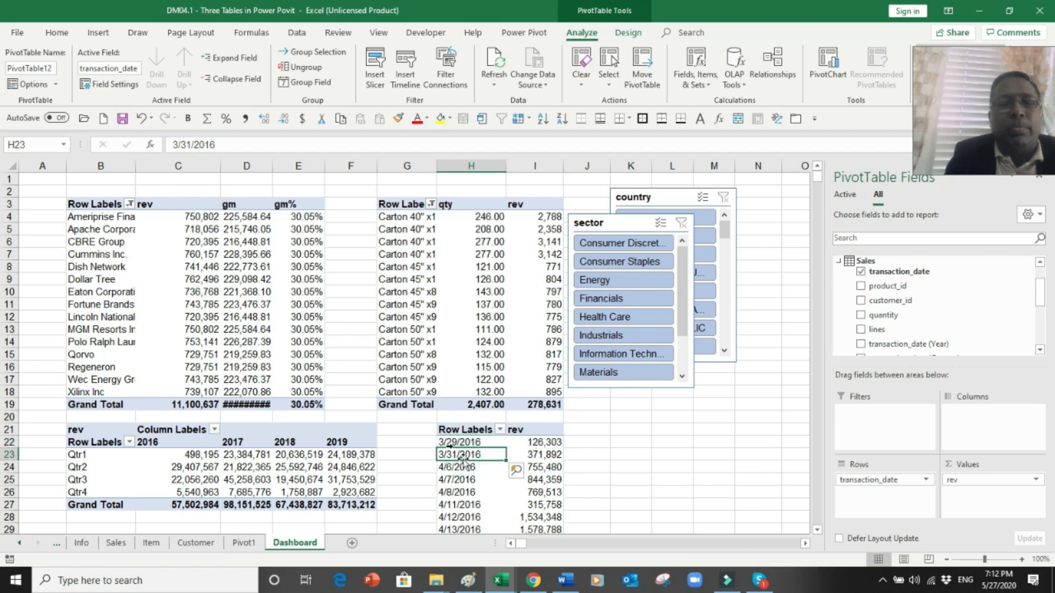
{"action": "left_click", "coordinate": [318, 81]}
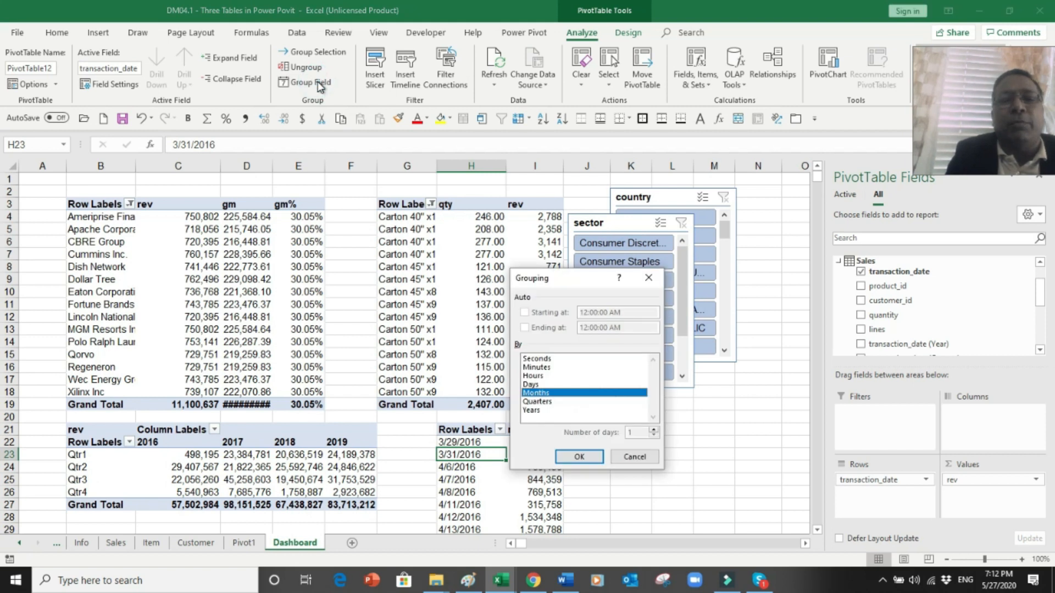
{"action": "left_click", "coordinate": [540, 412]}
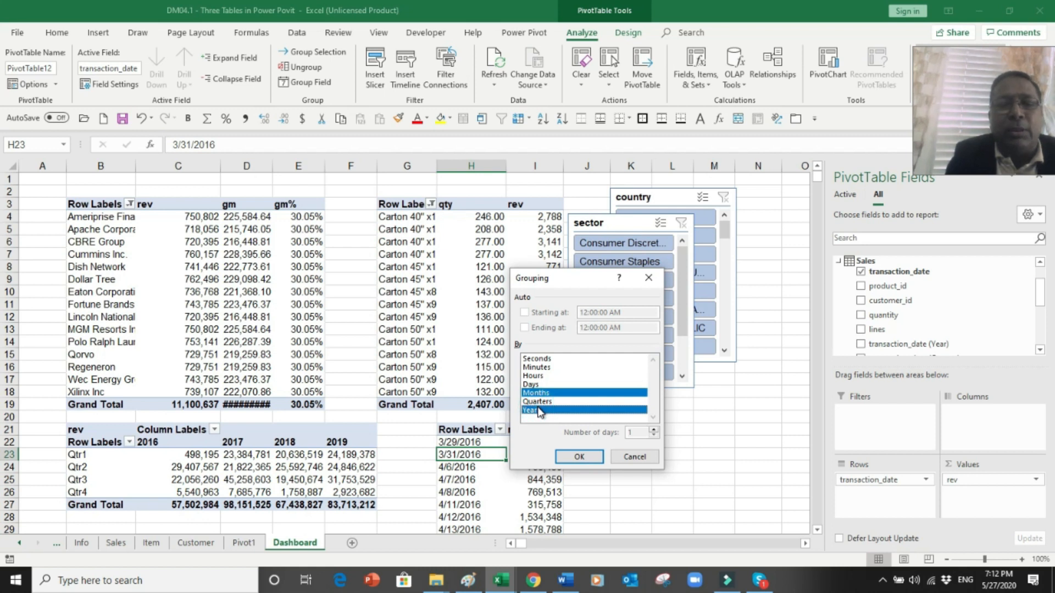
{"action": "left_click", "coordinate": [579, 457]}
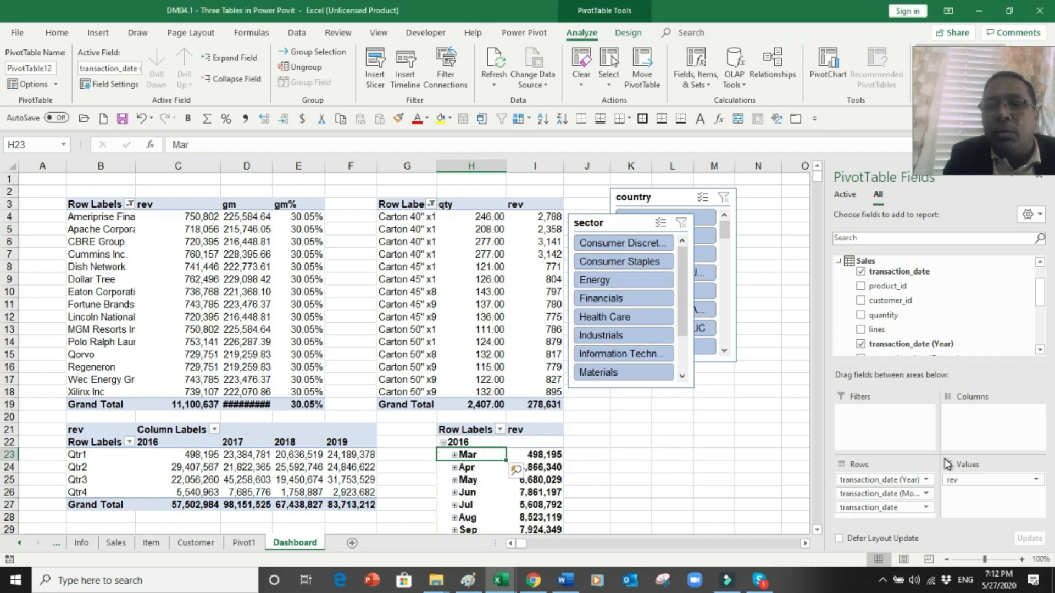
- Remove the plain transaction_date field from the H21 PivotTable and move transaction_date (Year) from rows to columns
{"action": "left_click", "coordinate": [861, 272]}
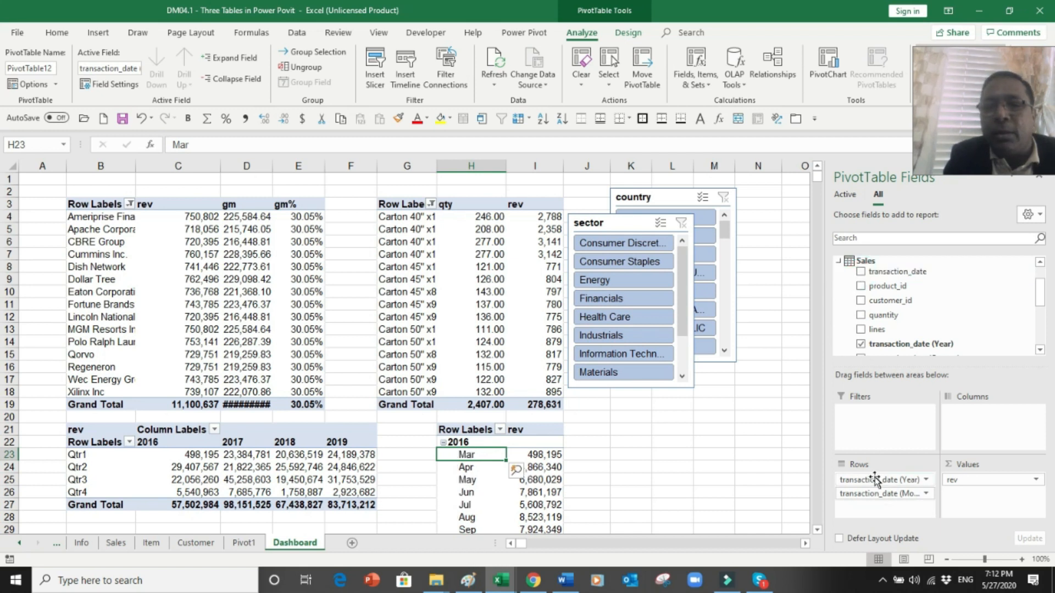
{"action": "left_click_drag", "start_coordinate": [873, 479], "coordinate": [981, 426]}
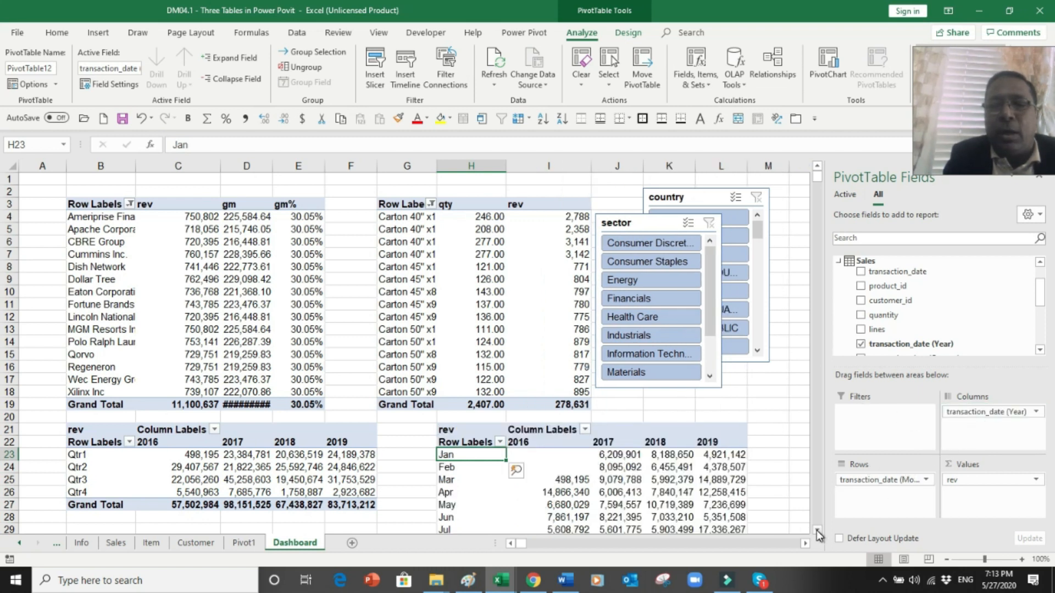
- Swap the fields of the monthly PivotTable at H21 so transaction_date (Month) runs across columns and transaction_date (Year) down rows
{"action": "scroll", "coordinate": [819, 536], "scroll_direction": "down", "scroll_amount": 7}
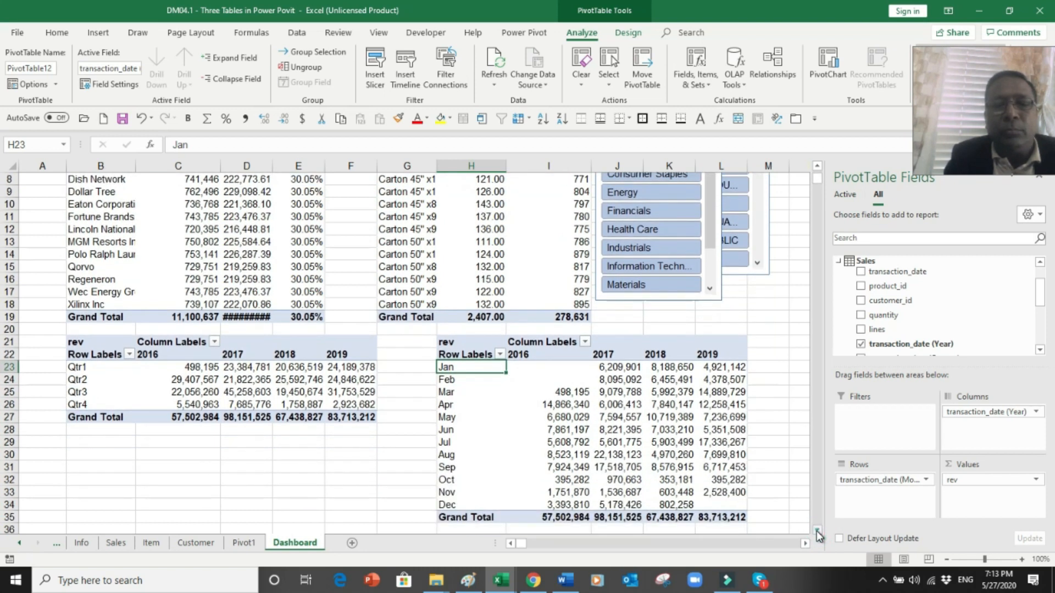
{"action": "left_click", "coordinate": [817, 531]}
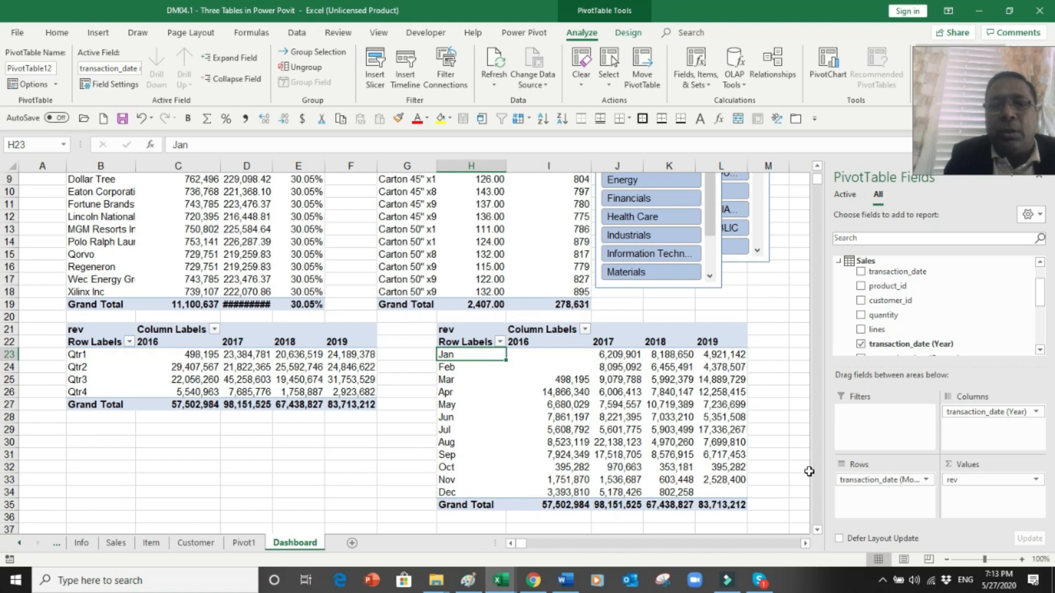
{"action": "left_click_drag", "start_coordinate": [845, 487], "coordinate": [1032, 435]}
{"action": "left_click_drag", "start_coordinate": [976, 413], "coordinate": [872, 483]}
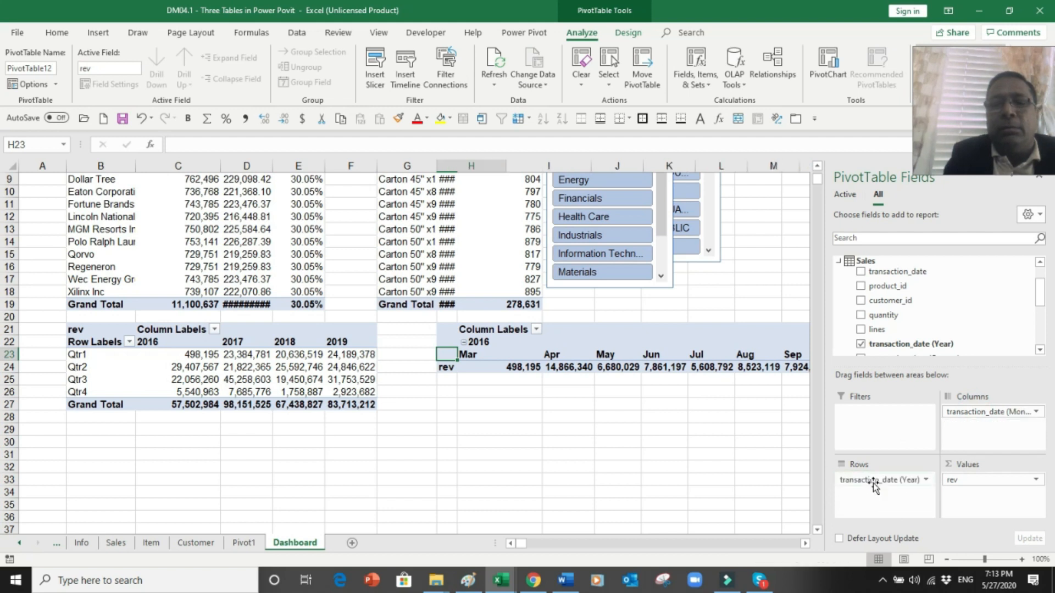
{"action": "left_click", "coordinate": [804, 547]}
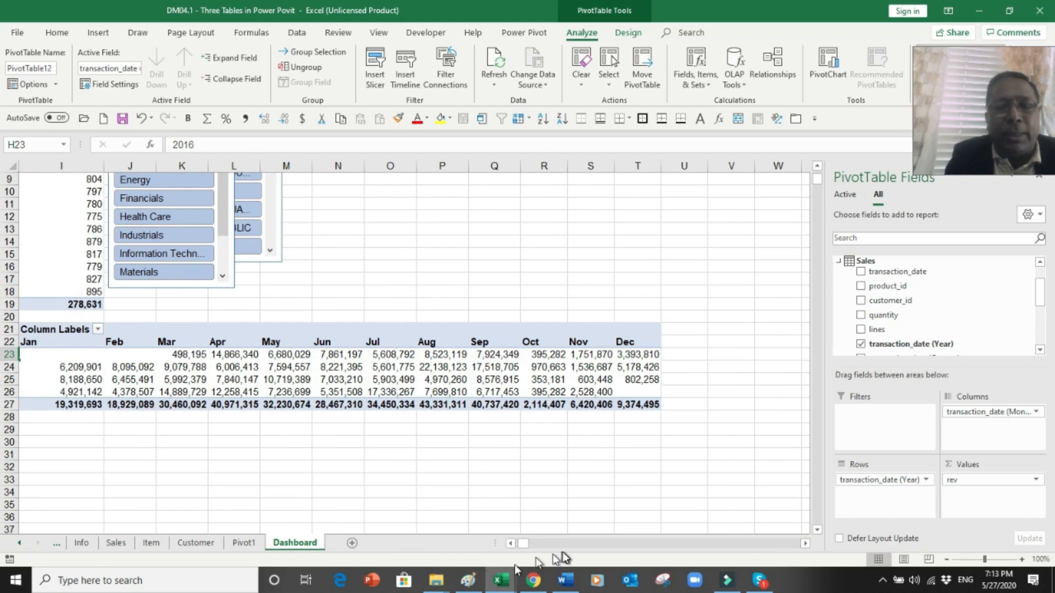
{"action": "left_click", "coordinate": [511, 543]}
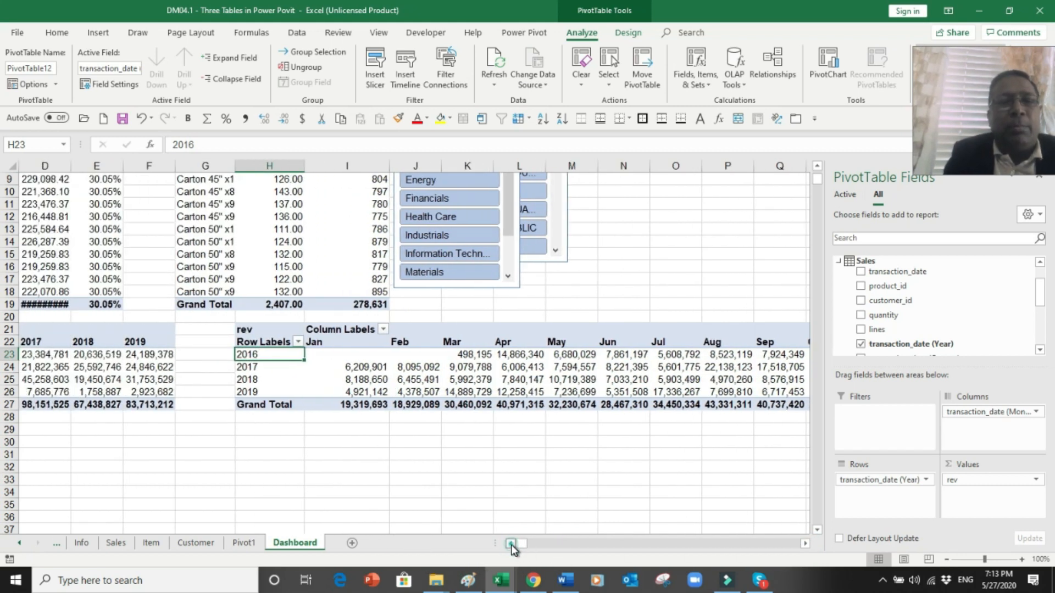
{"action": "left_click", "coordinate": [511, 544]}
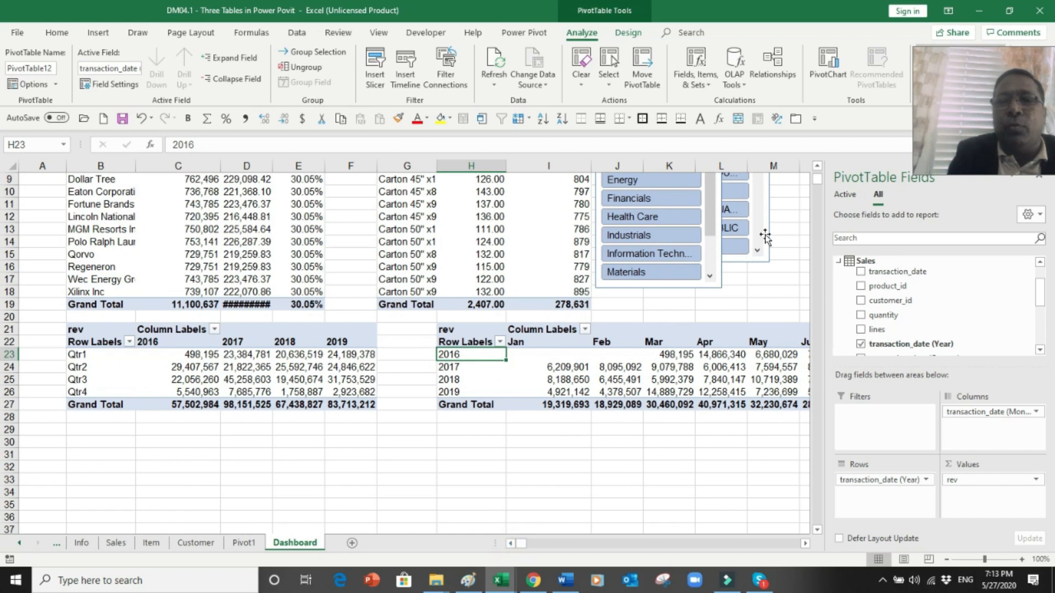
- Move the sector slicer beside the country slicer to about columns N and O, and widen column D to fit the gm values
{"action": "left_click", "coordinate": [817, 170]}
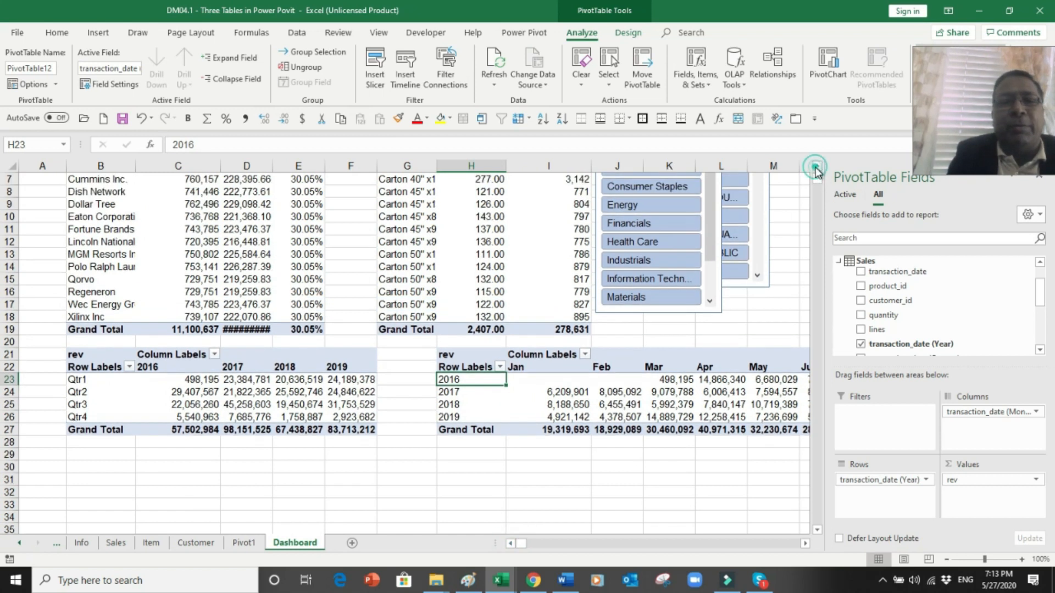
{"action": "left_click", "coordinate": [817, 170]}
{"action": "left_click", "coordinate": [817, 171]}
{"action": "left_click", "coordinate": [817, 170]}
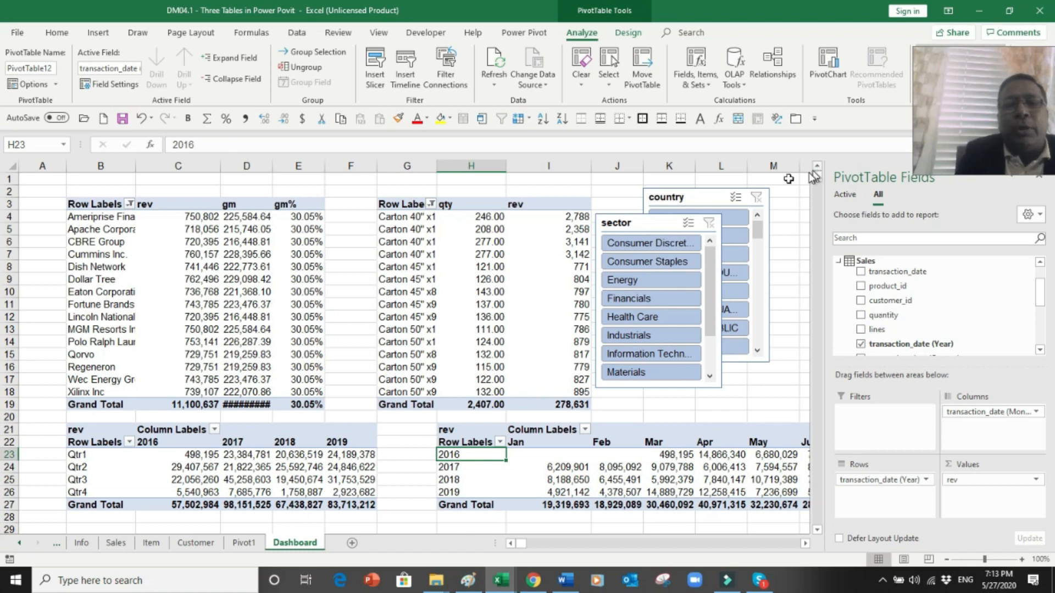
{"action": "left_click", "coordinate": [627, 224]}
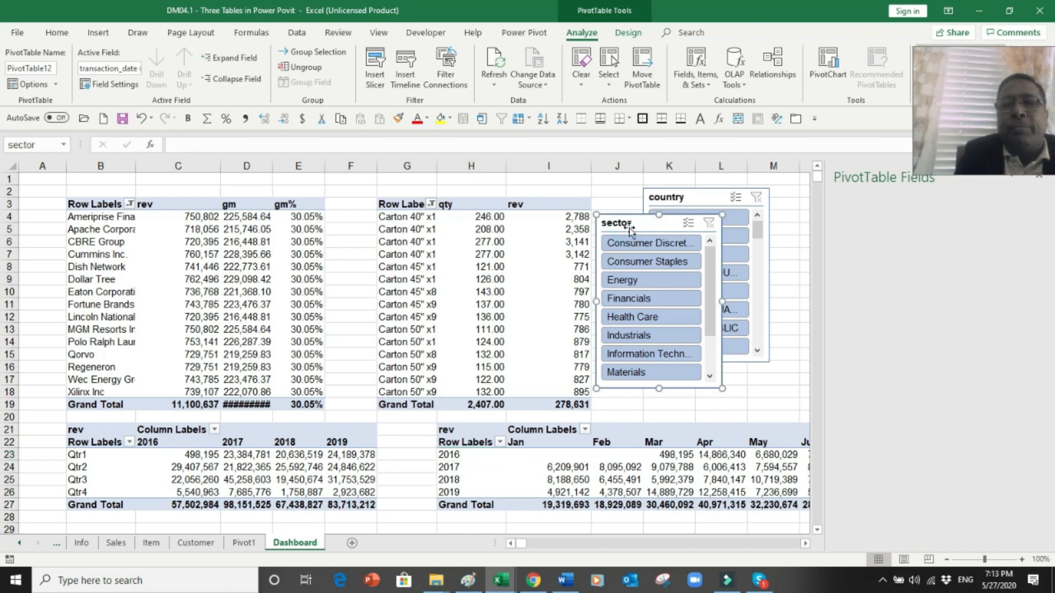
{"action": "left_click_drag", "start_coordinate": [637, 231], "coordinate": [832, 228]}
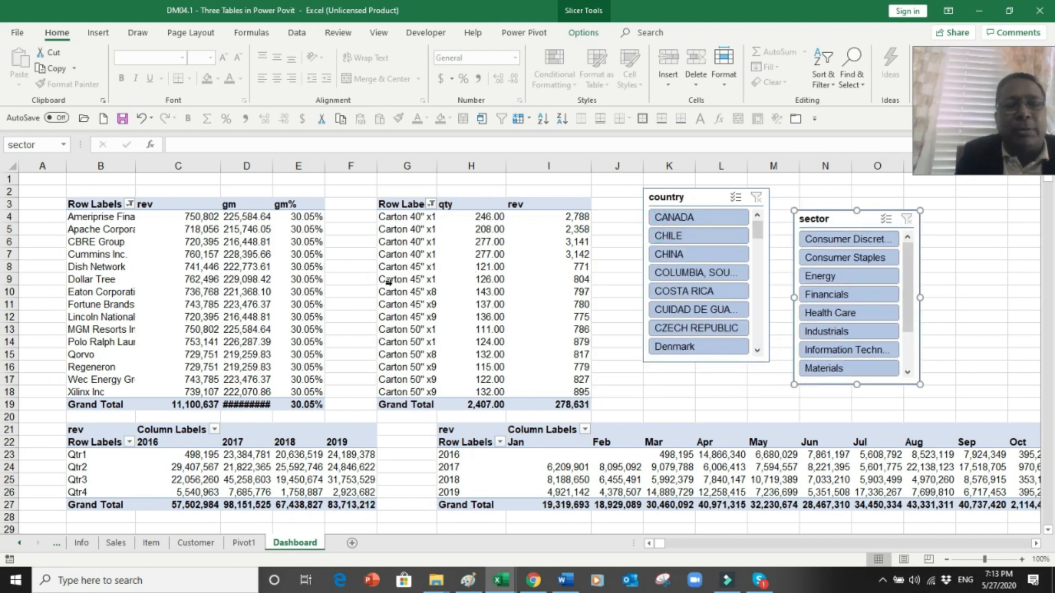
{"action": "left_click_drag", "start_coordinate": [273, 166], "coordinate": [292, 166]}
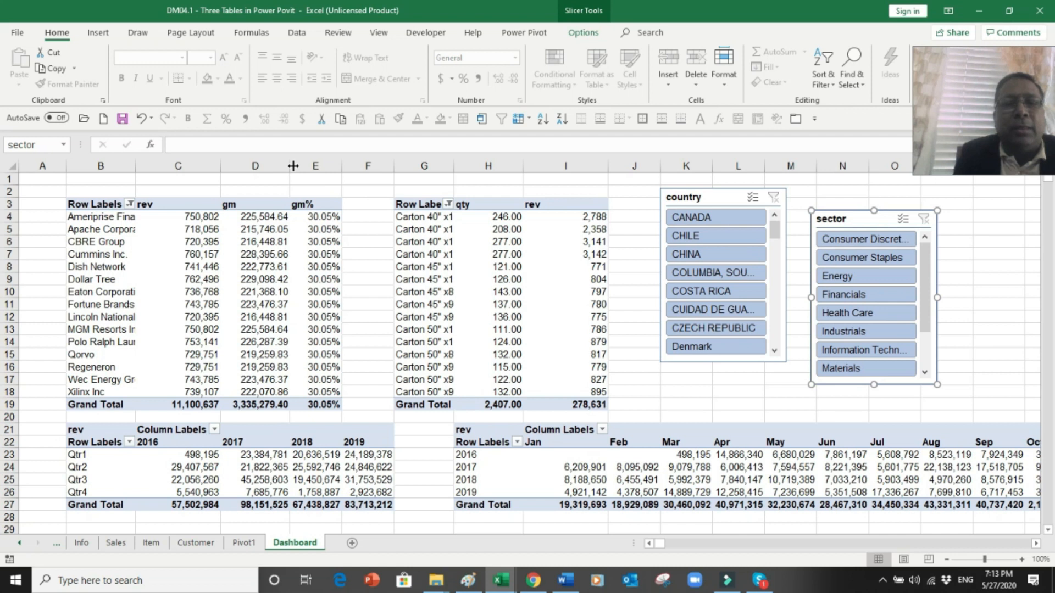
- Filter the dashboard to country CANADA and sector Energy with column D widened for the gm values, and clear both slicer filters
{"action": "left_click", "coordinate": [686, 215]}
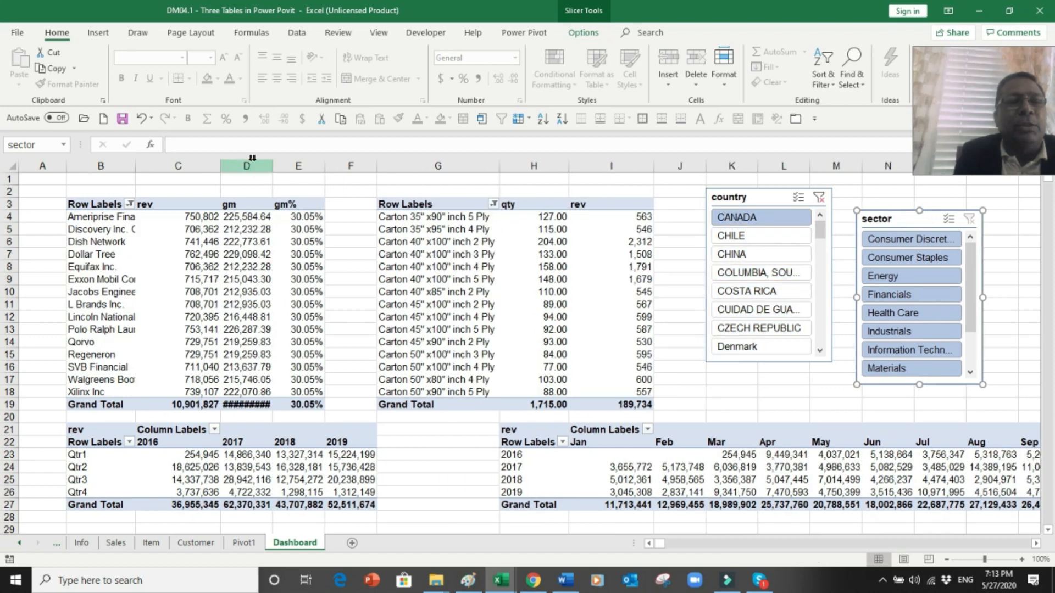
{"action": "left_click_drag", "start_coordinate": [273, 165], "coordinate": [296, 163]}
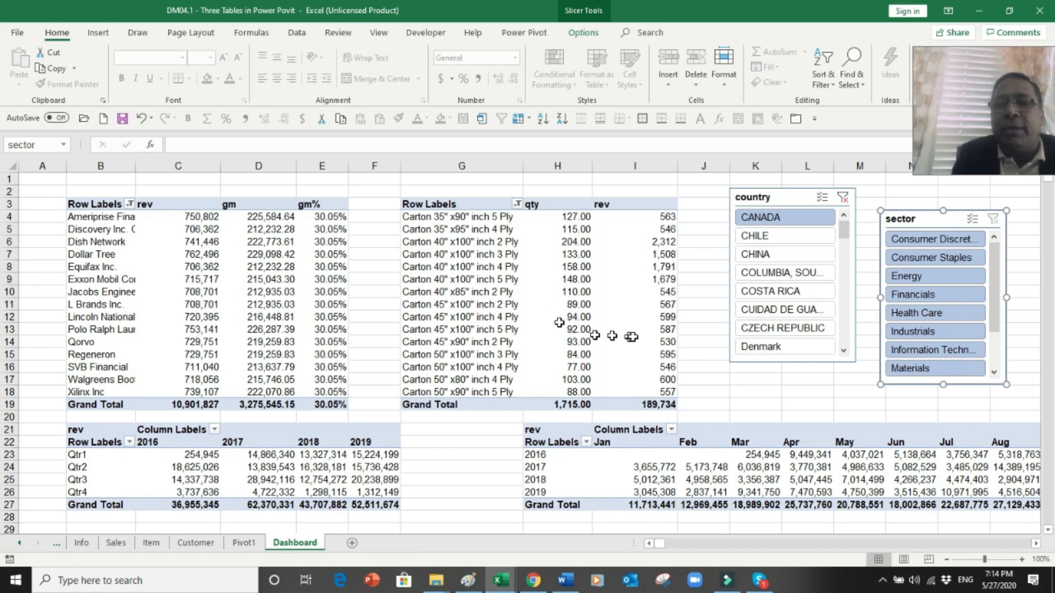
{"action": "left_click", "coordinate": [915, 278]}
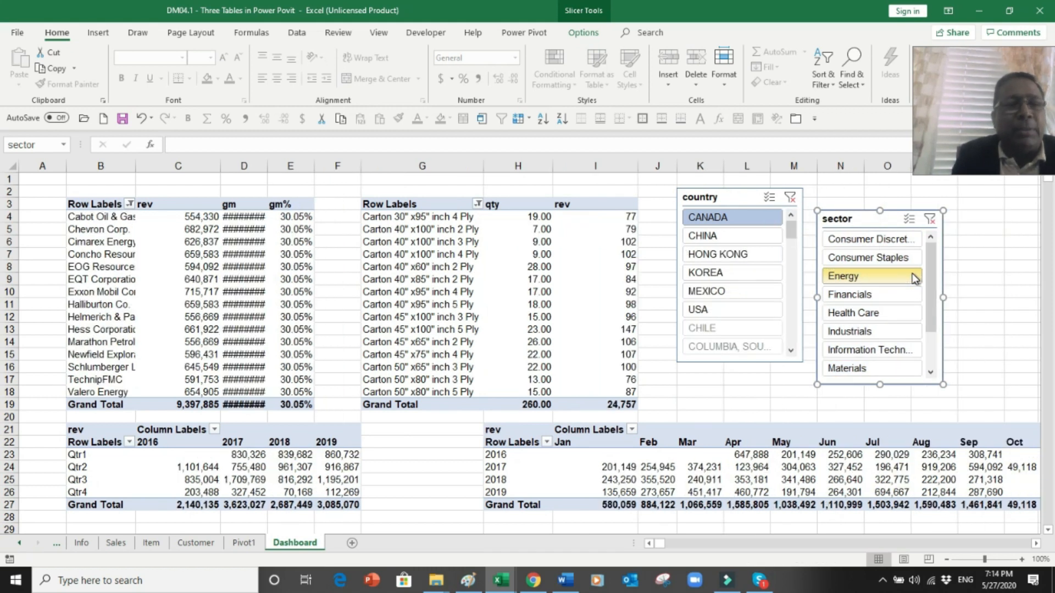
{"action": "left_click_drag", "start_coordinate": [269, 168], "coordinate": [286, 170]}
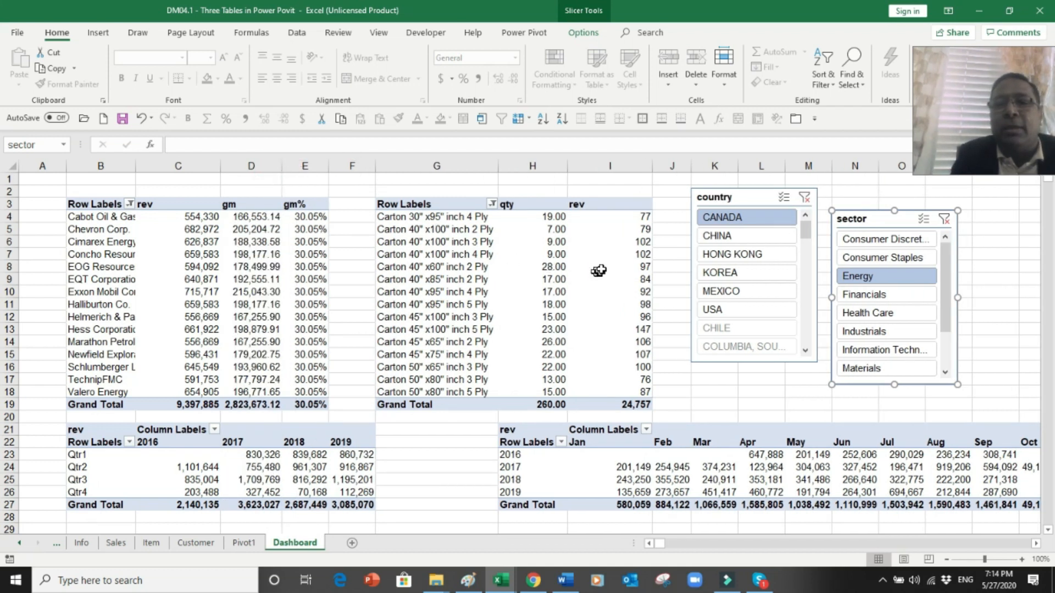
{"action": "left_click", "coordinate": [945, 219]}
{"action": "left_click", "coordinate": [818, 198]}
- Filter the dashboard to country USA and sector Real Estate, and widen column D to fit the gm values
{"action": "left_click_drag", "start_coordinate": [821, 224], "coordinate": [833, 372]}
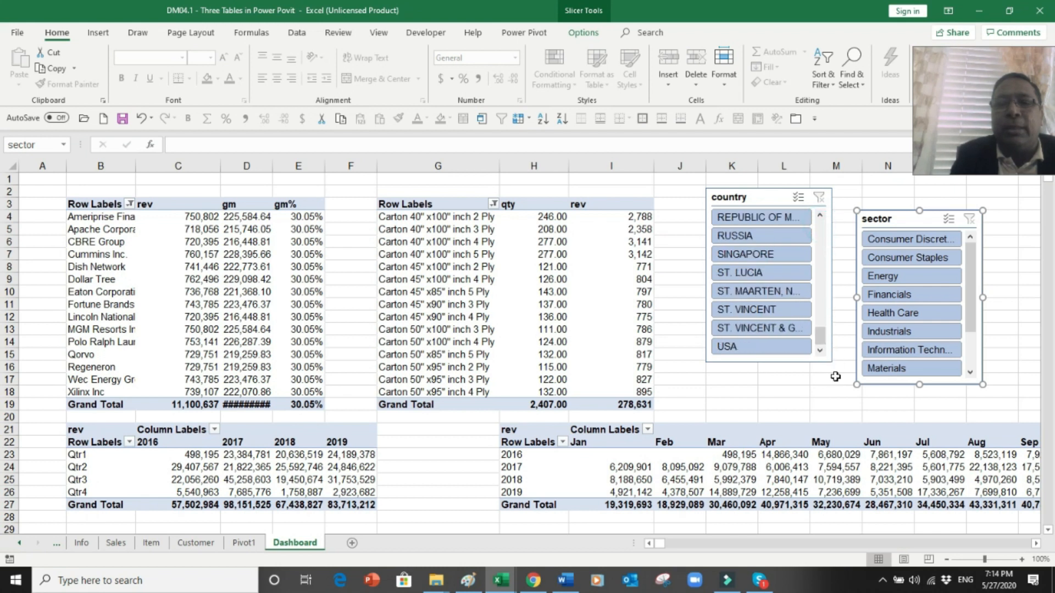
{"action": "left_click", "coordinate": [731, 347]}
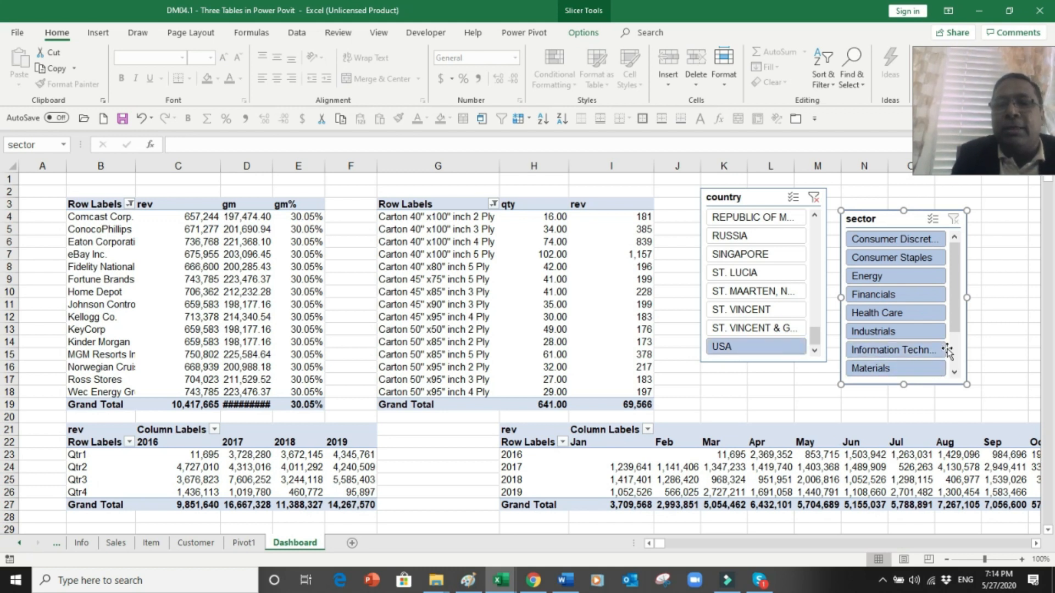
{"action": "left_click", "coordinate": [953, 362]}
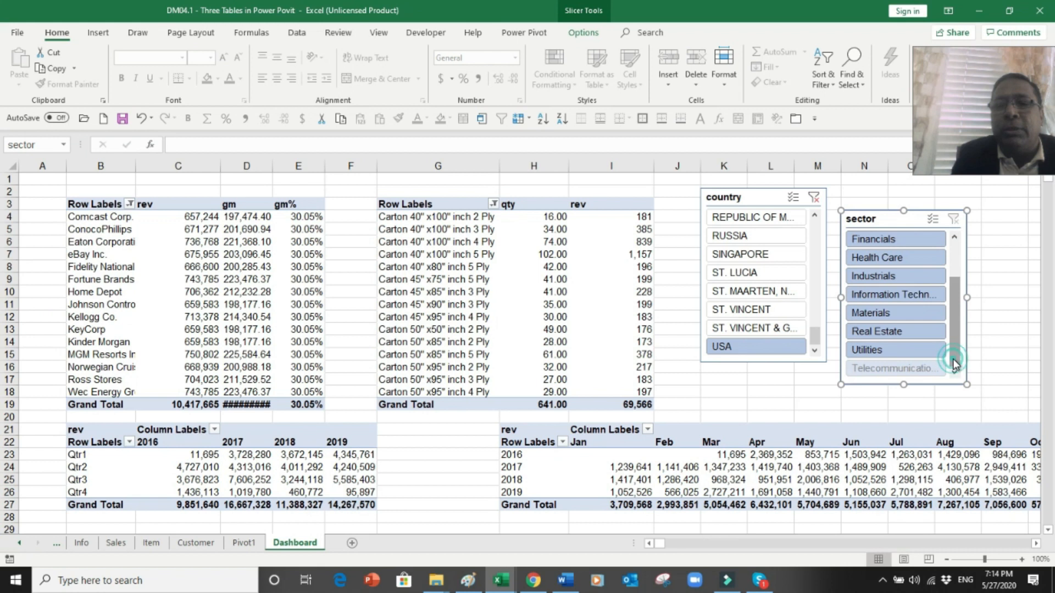
{"action": "left_click", "coordinate": [877, 332]}
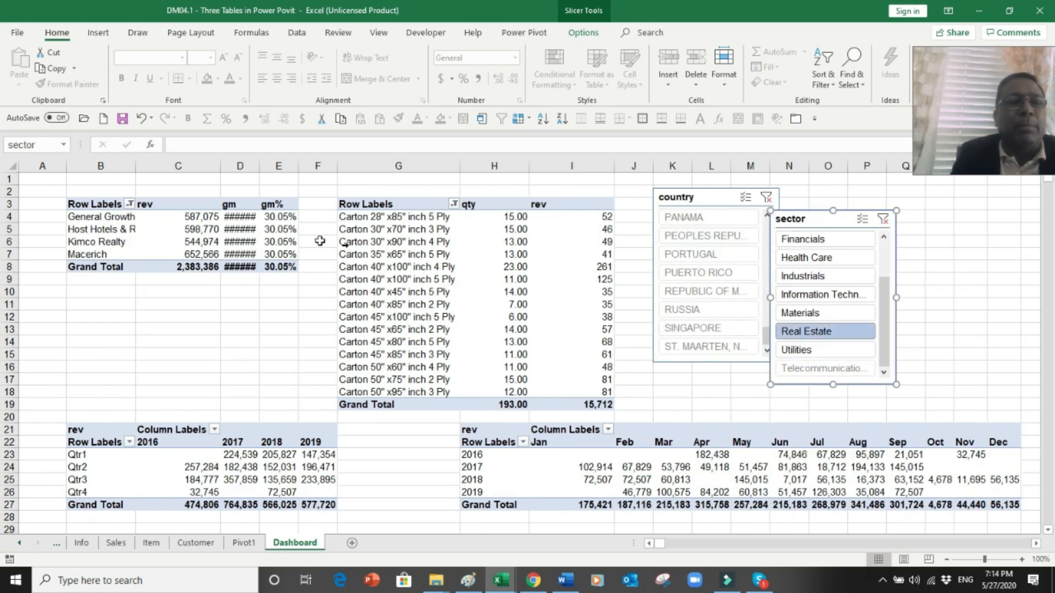
{"action": "left_click_drag", "start_coordinate": [259, 161], "coordinate": [281, 166]}
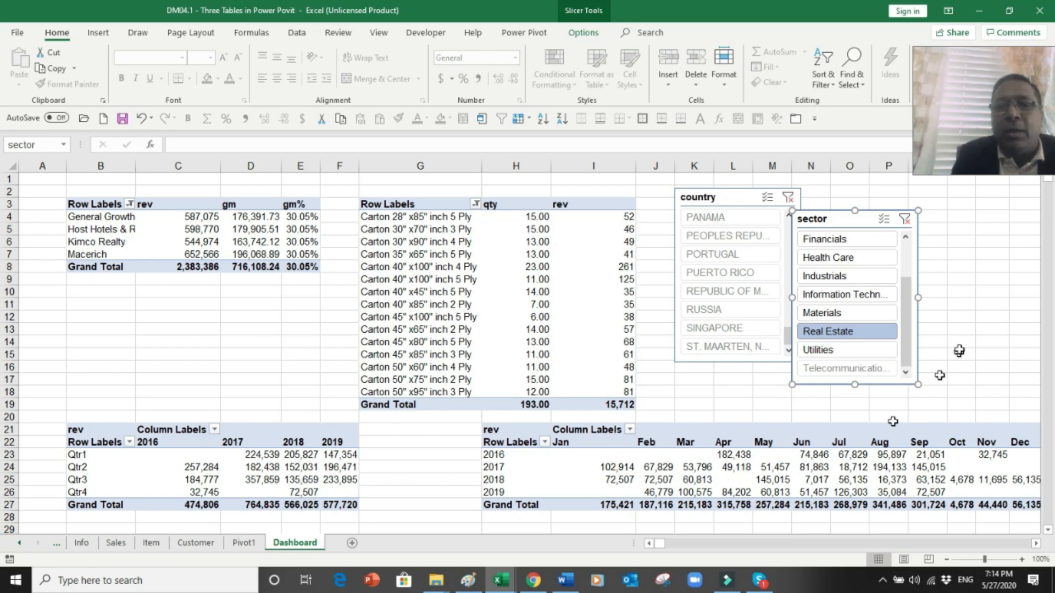
- Clear the sector filter, switch the country filter to CHINA, and autofit column D to the gm values
{"action": "left_click", "coordinate": [905, 220]}
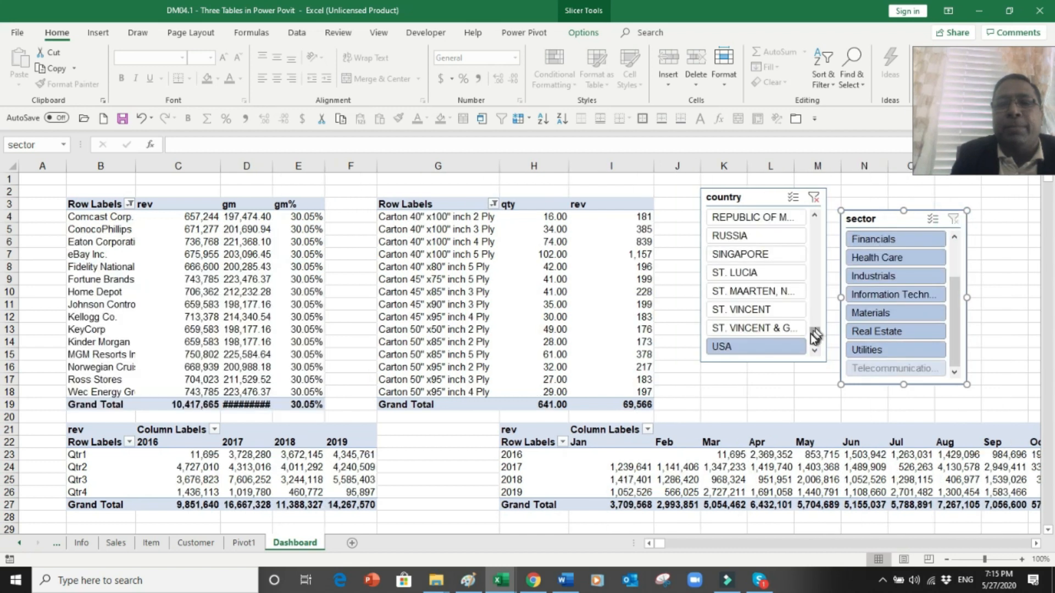
{"action": "scroll", "coordinate": [810, 333], "scroll_direction": "up", "scroll_amount": 15}
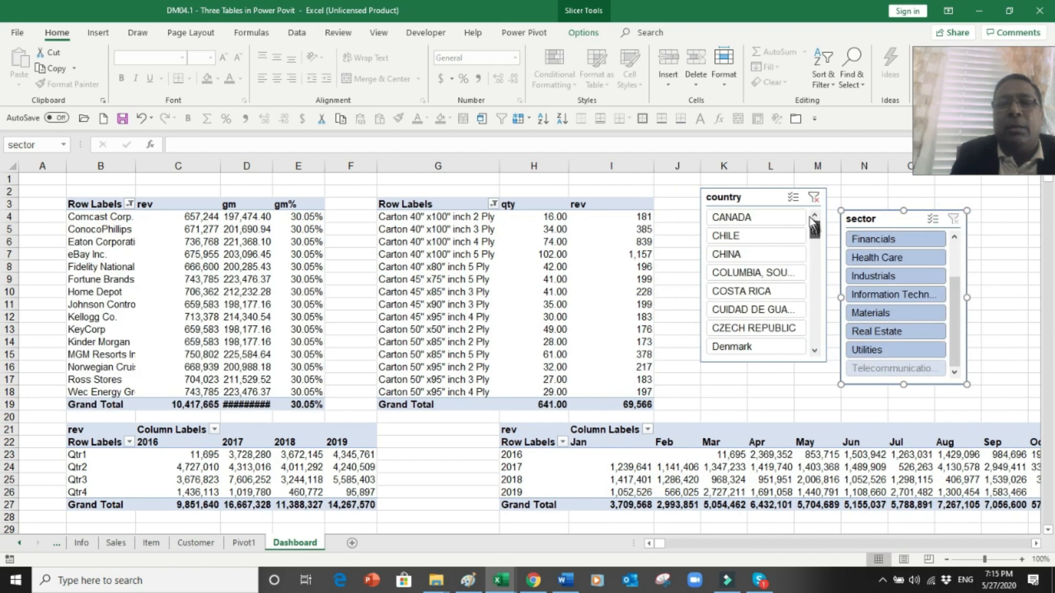
{"action": "left_click", "coordinate": [734, 256]}
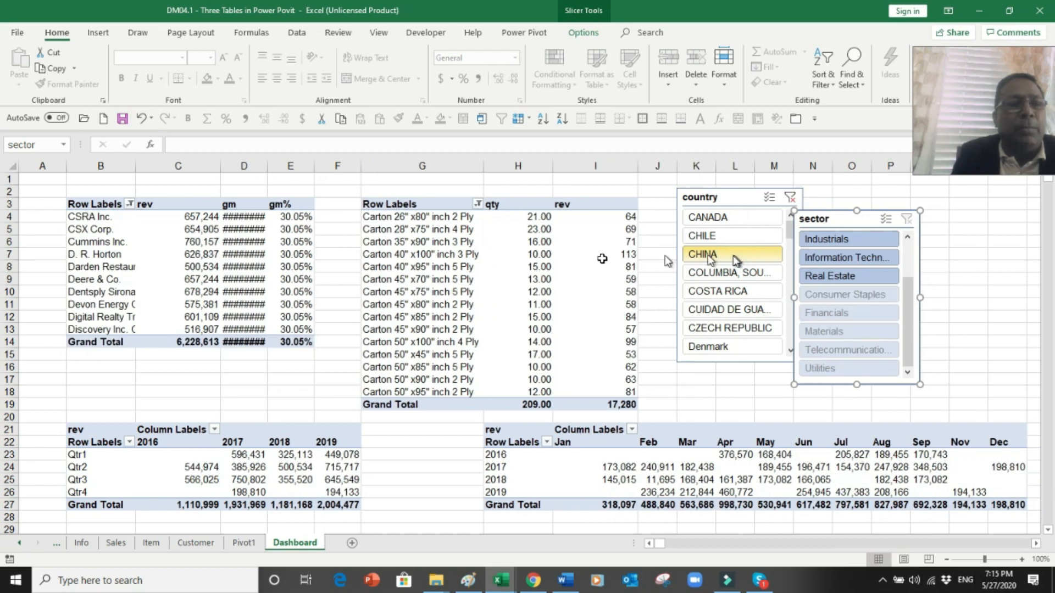
{"action": "left_click", "coordinate": [271, 173]}
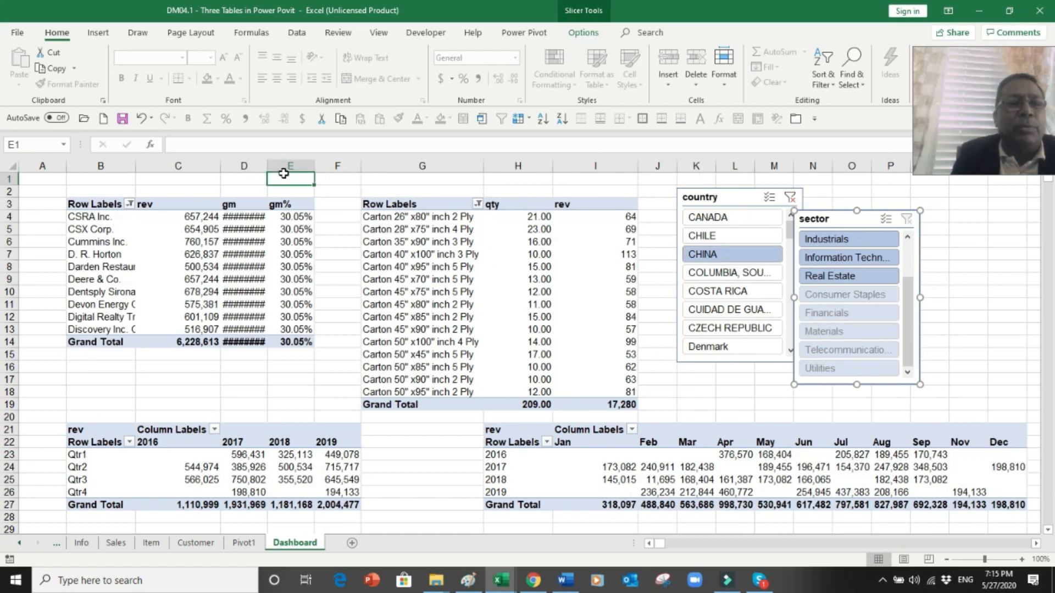
{"action": "double_click", "coordinate": [268, 166]}
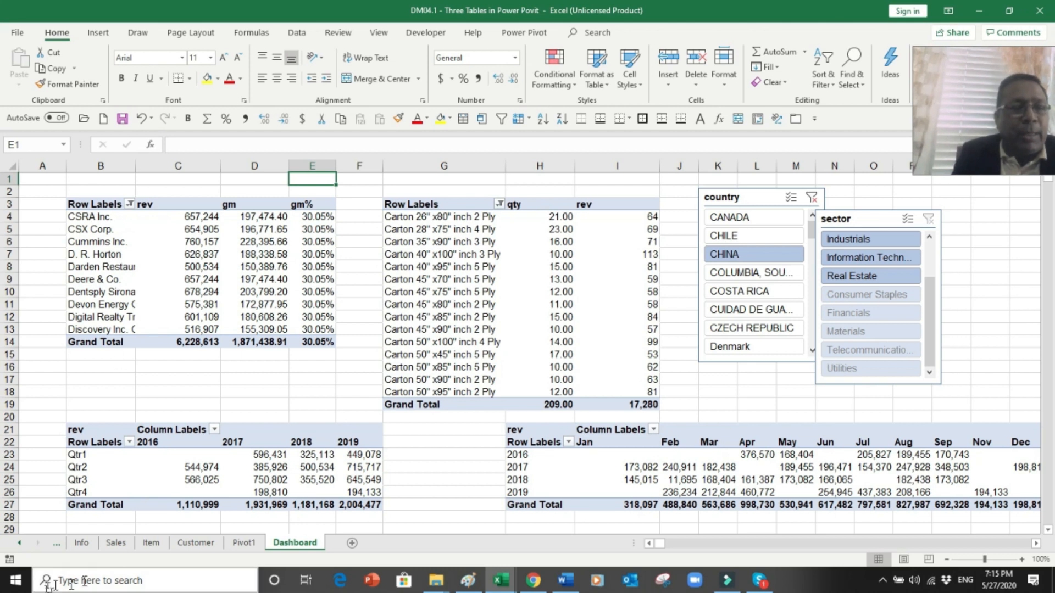
- Review the Sales, Item and Customer source sheets, the list of steps on the Info sheet, and the item report on Pivot1
{"action": "left_click", "coordinate": [118, 543]}
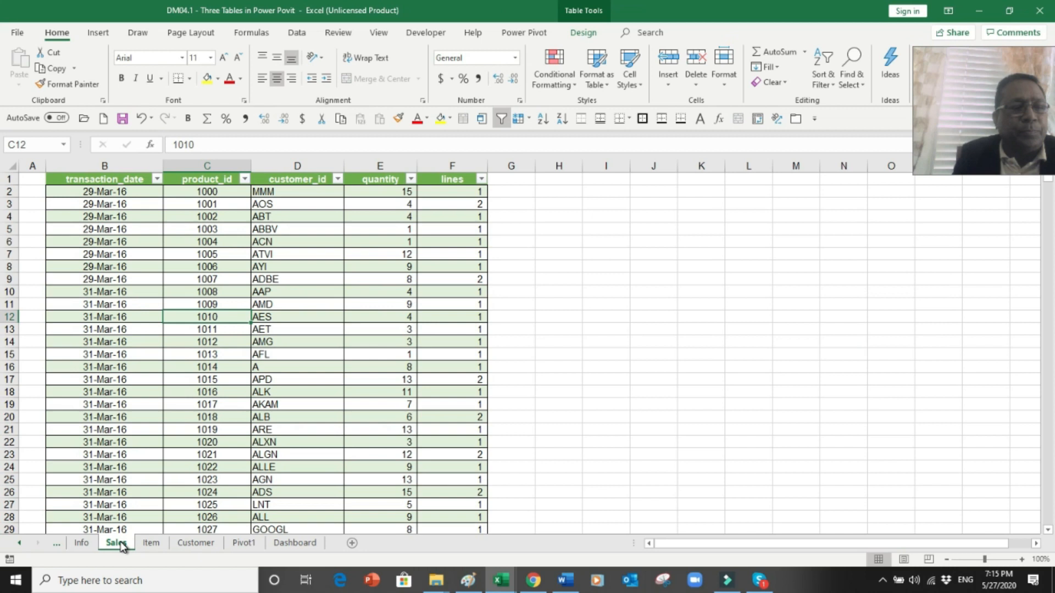
{"action": "left_click", "coordinate": [151, 544]}
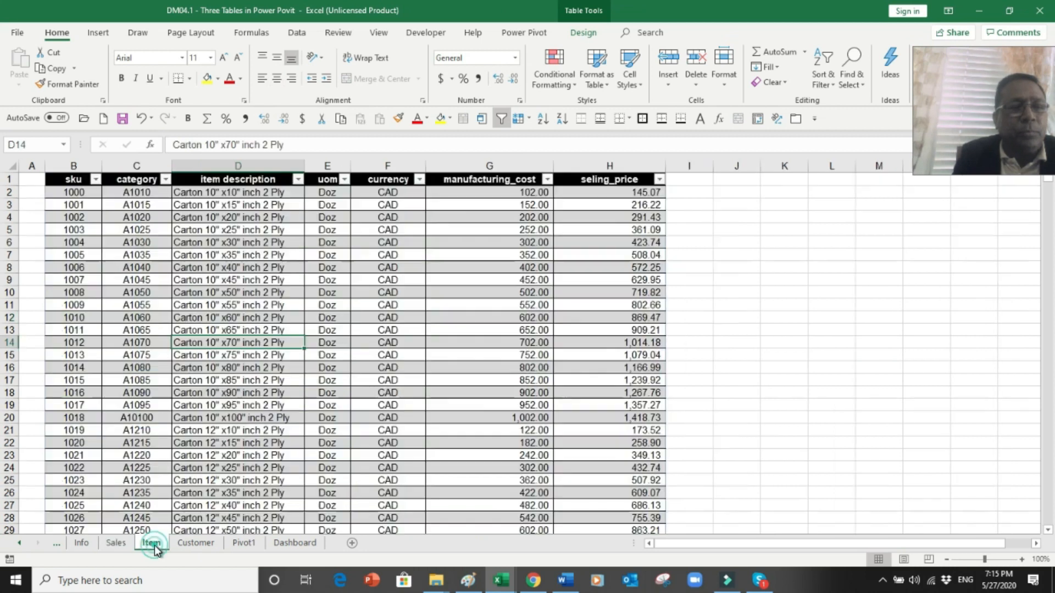
{"action": "left_click", "coordinate": [195, 544]}
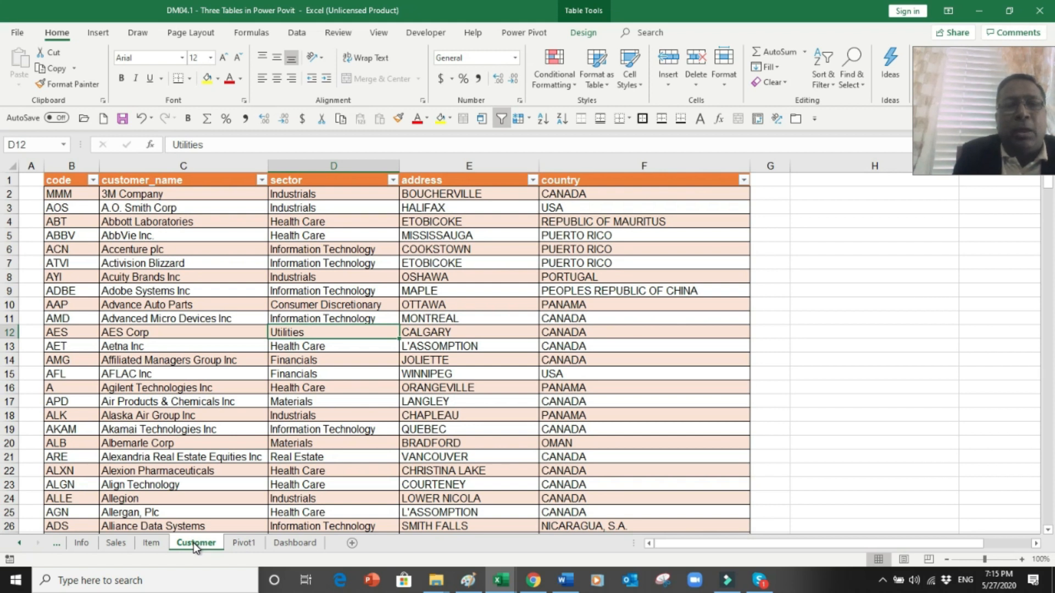
{"action": "left_click", "coordinate": [81, 543]}
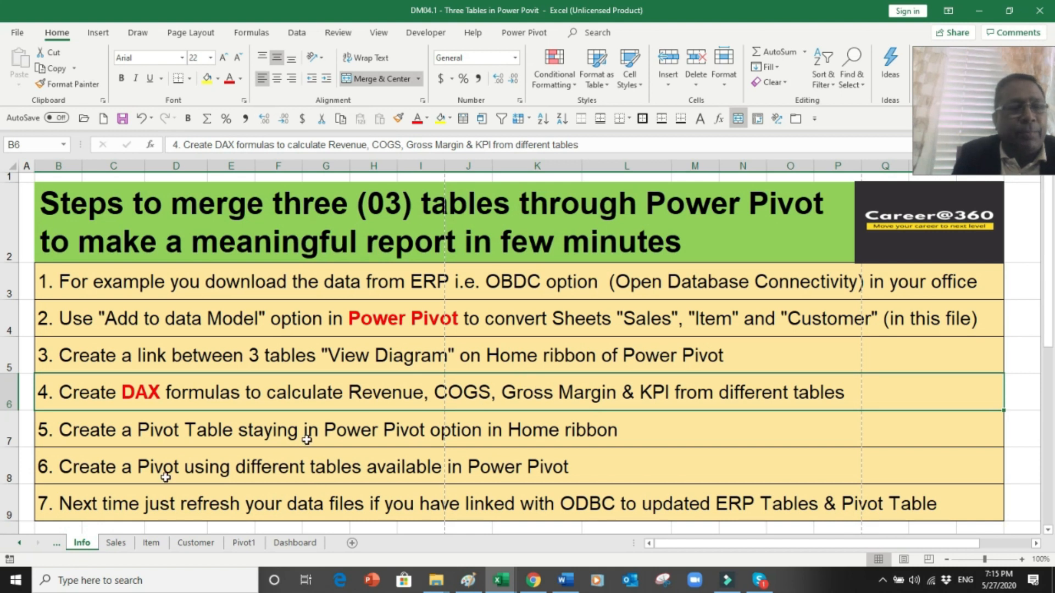
{"action": "left_click", "coordinate": [19, 543]}
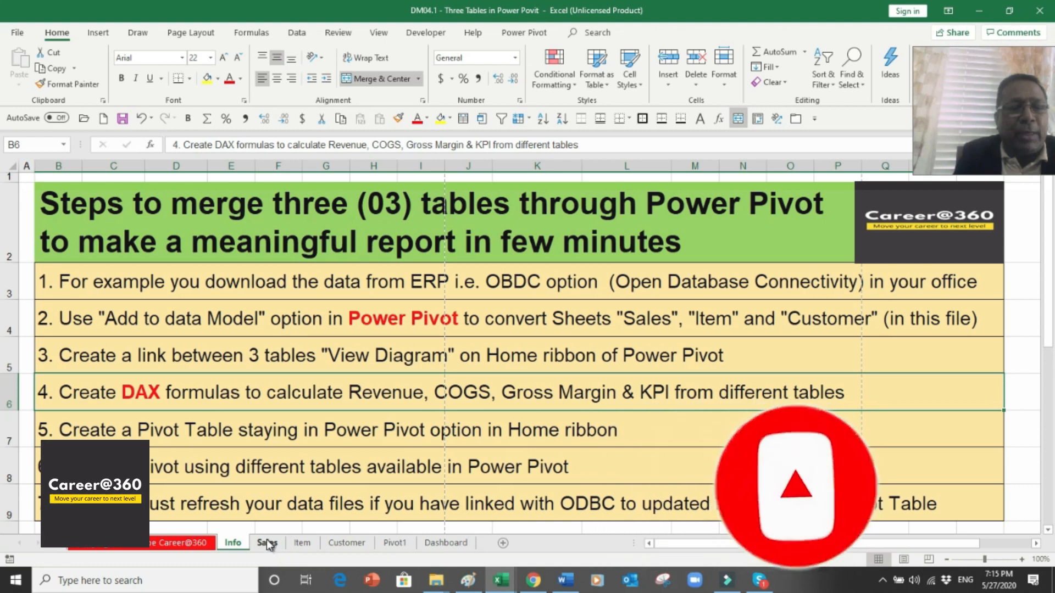
{"action": "left_click", "coordinate": [267, 543]}
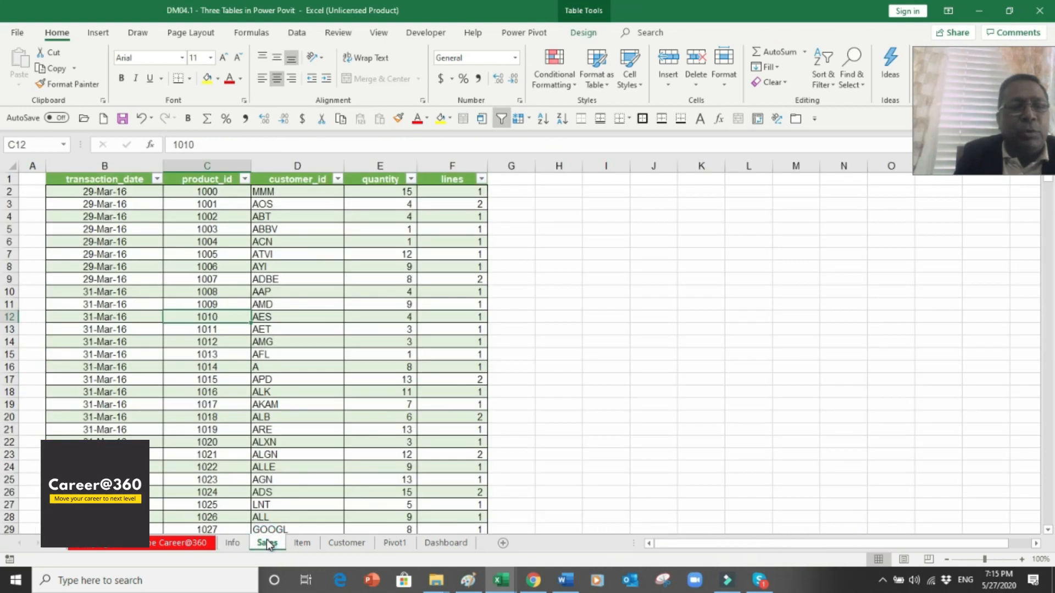
{"action": "left_click", "coordinate": [303, 543]}
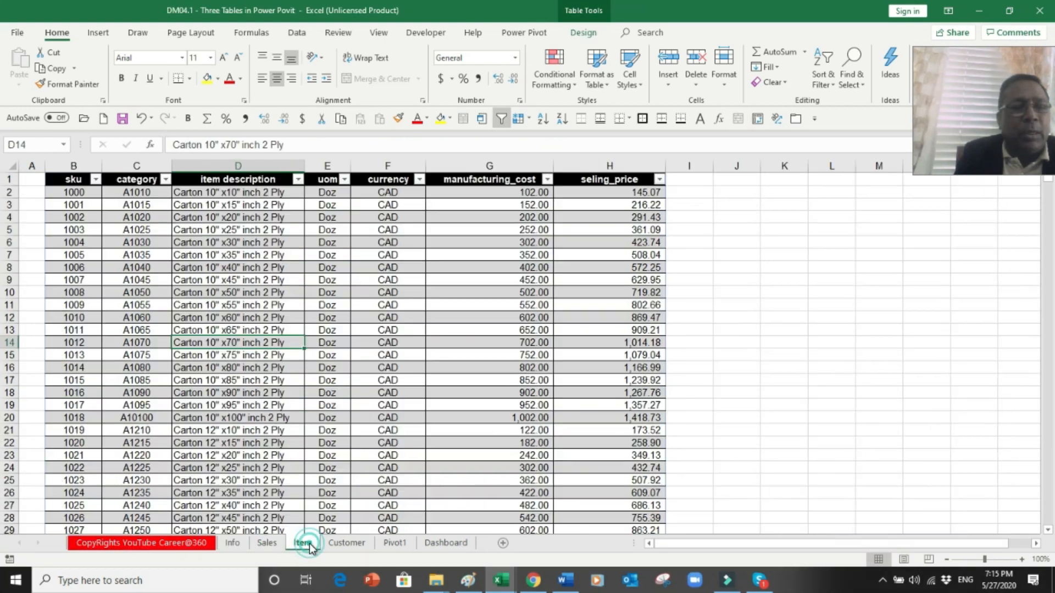
{"action": "left_click", "coordinate": [344, 544]}
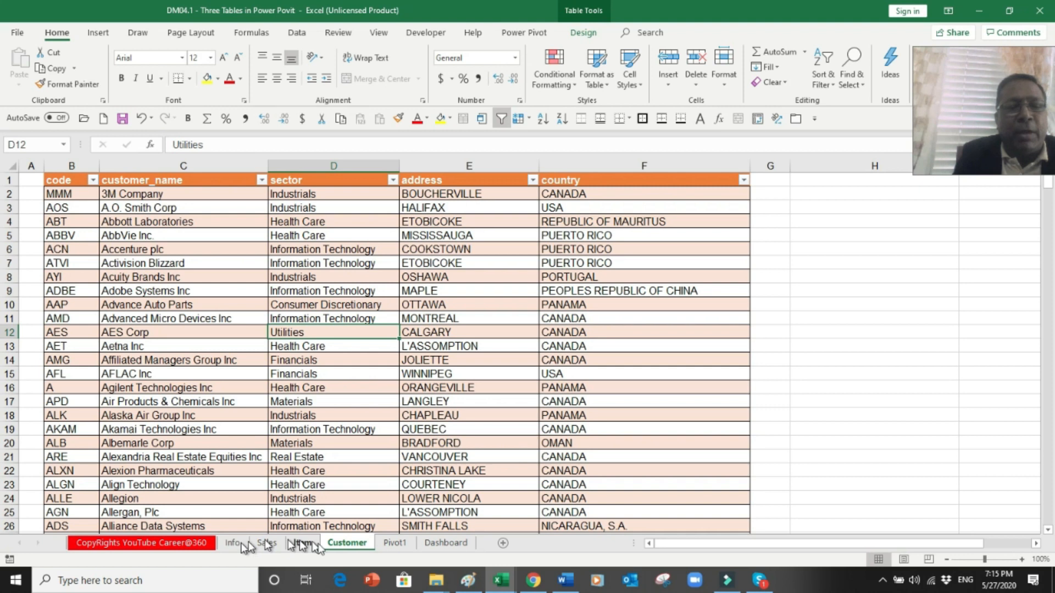
{"action": "left_click", "coordinate": [395, 543]}
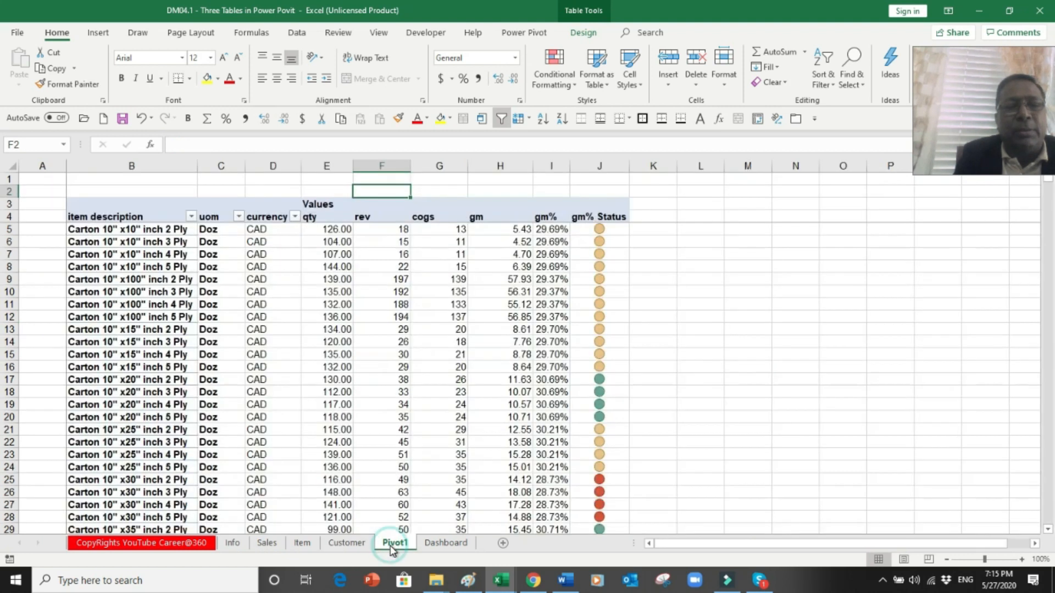
{"action": "left_click", "coordinate": [189, 360]}
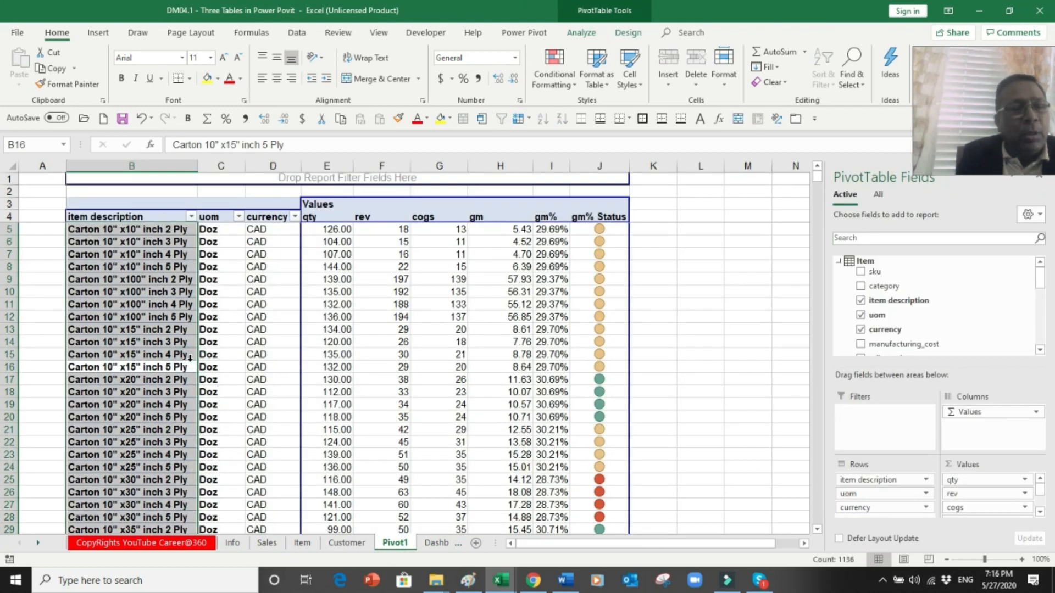
- Examine the Pivot1 item report down to its last carton rows, and return to the first item's qty and rev values
{"action": "key", "text": "ctrl+Down"}
{"action": "key", "text": "Down"}
{"action": "key", "text": "Down"}
{"action": "key", "text": "Down"}
{"action": "key", "text": "Down"}
{"action": "key", "text": "Down"}
{"action": "key", "text": "Up"}
{"action": "key", "text": "Up"}
{"action": "key", "text": "Up"}
{"action": "key", "text": "Up"}
{"action": "key", "text": "Up"}
{"action": "key", "text": "Up"}
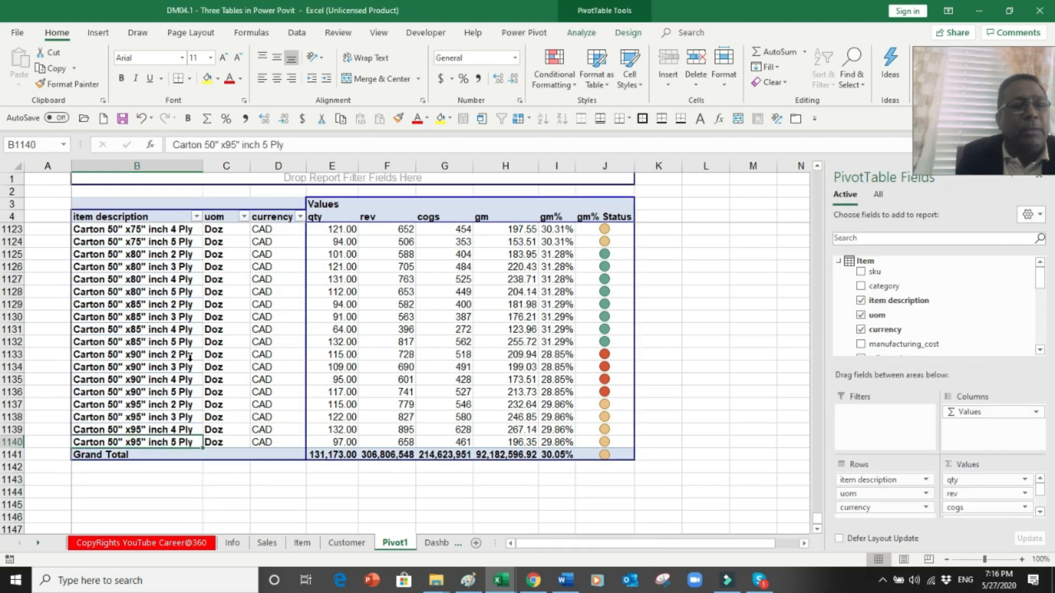
{"action": "key", "text": "ctrl+Up"}
{"action": "key", "text": "Up"}
{"action": "key", "text": "Down"}
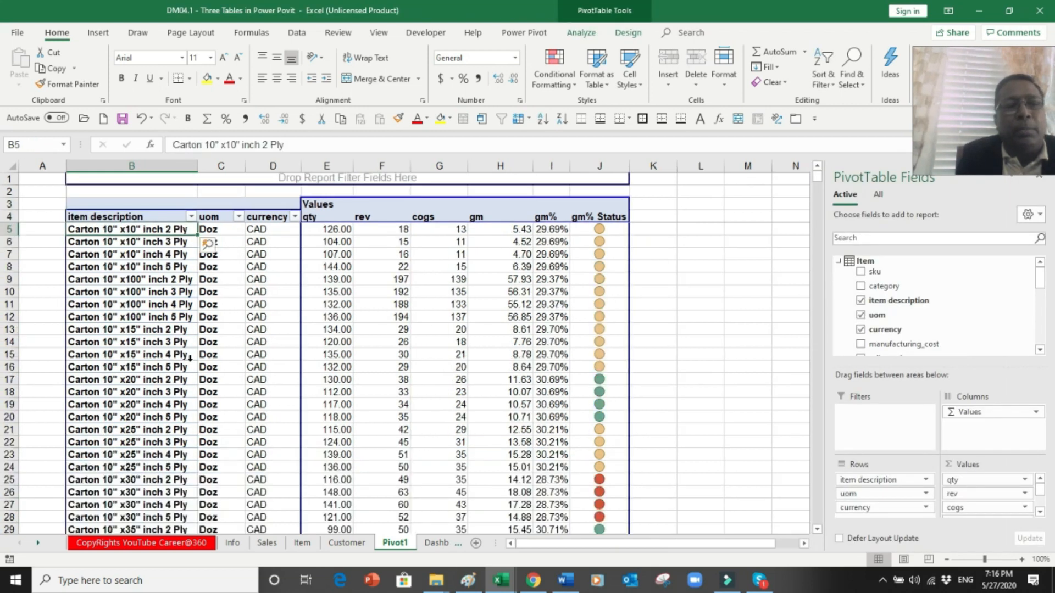
{"action": "key", "text": "Right"}
{"action": "key", "text": "Right"}
{"action": "key", "text": "Right"}
{"action": "key", "text": "Right"}
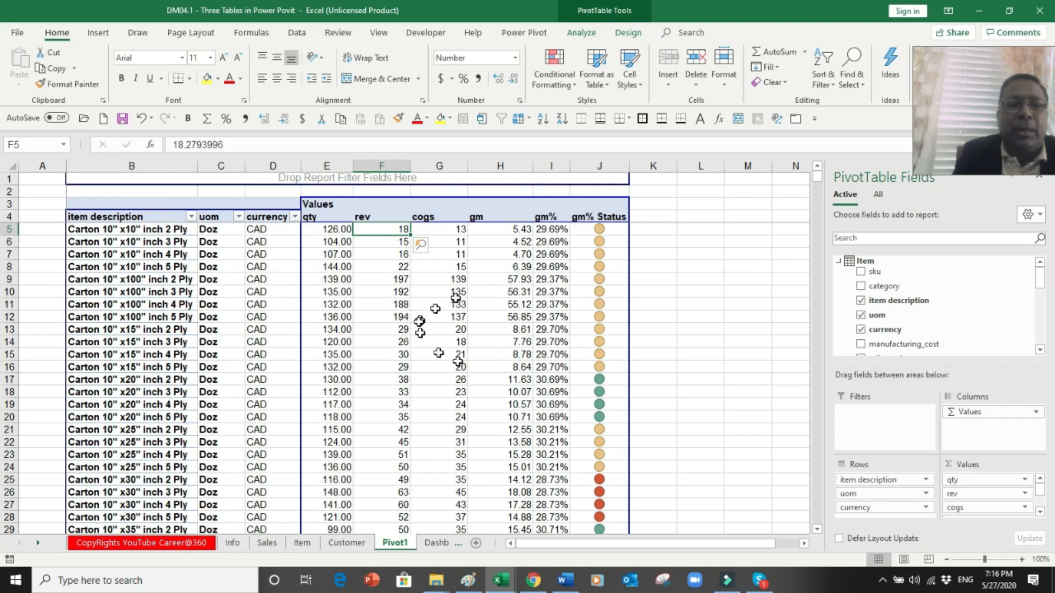
- Review the quarterly and monthly revenue pivots on the Dashboard sheet, and return to the list of steps on the Info sheet
{"action": "left_click", "coordinate": [437, 543]}
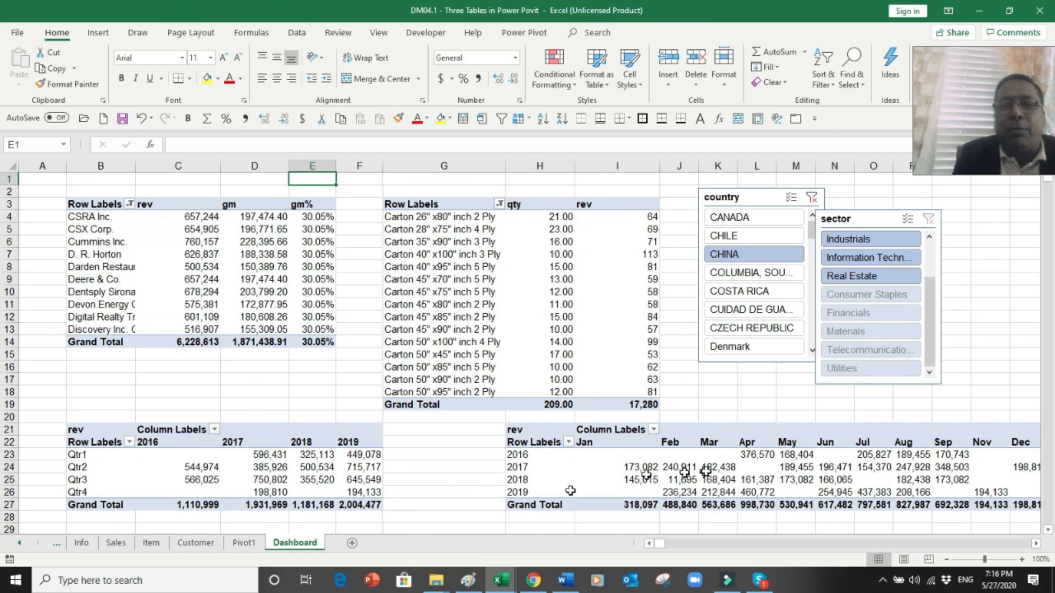
{"action": "mouse_move", "coordinate": [706, 470]}
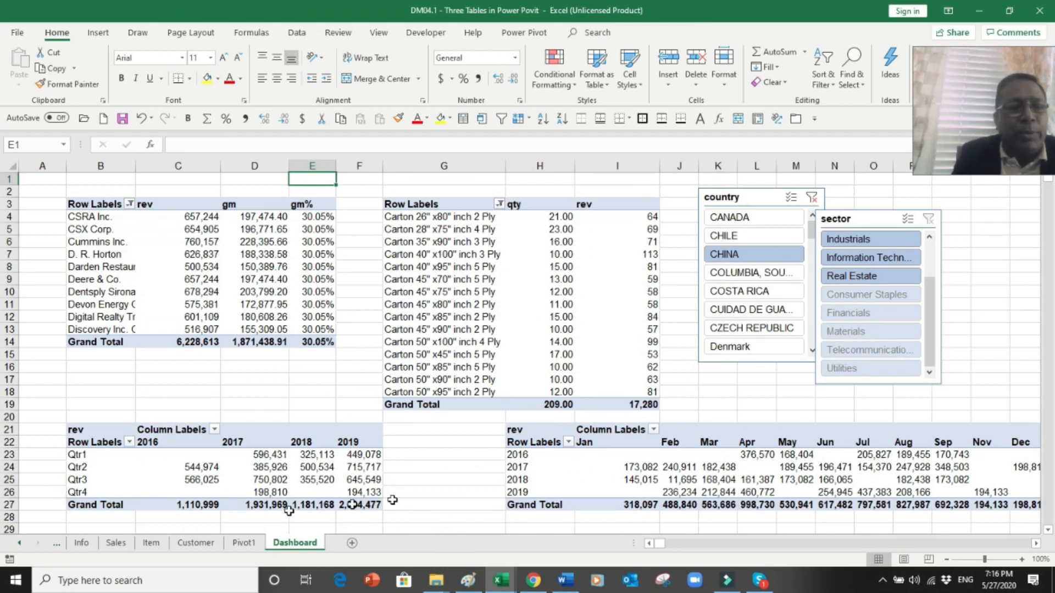
{"action": "left_click", "coordinate": [113, 543]}
{"action": "left_click", "coordinate": [82, 543]}
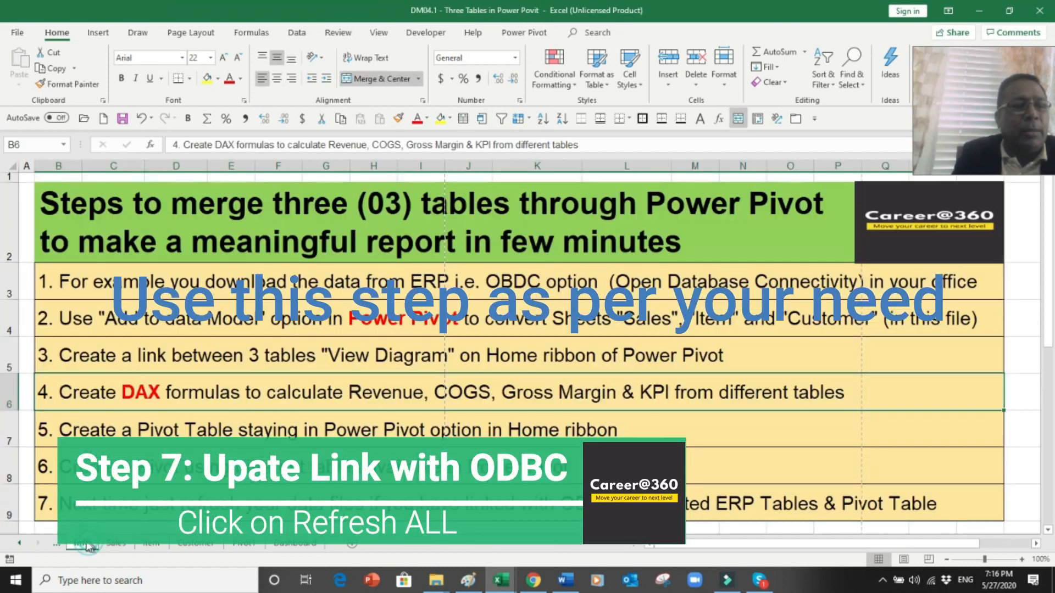
{"action": "left_click", "coordinate": [20, 543]}
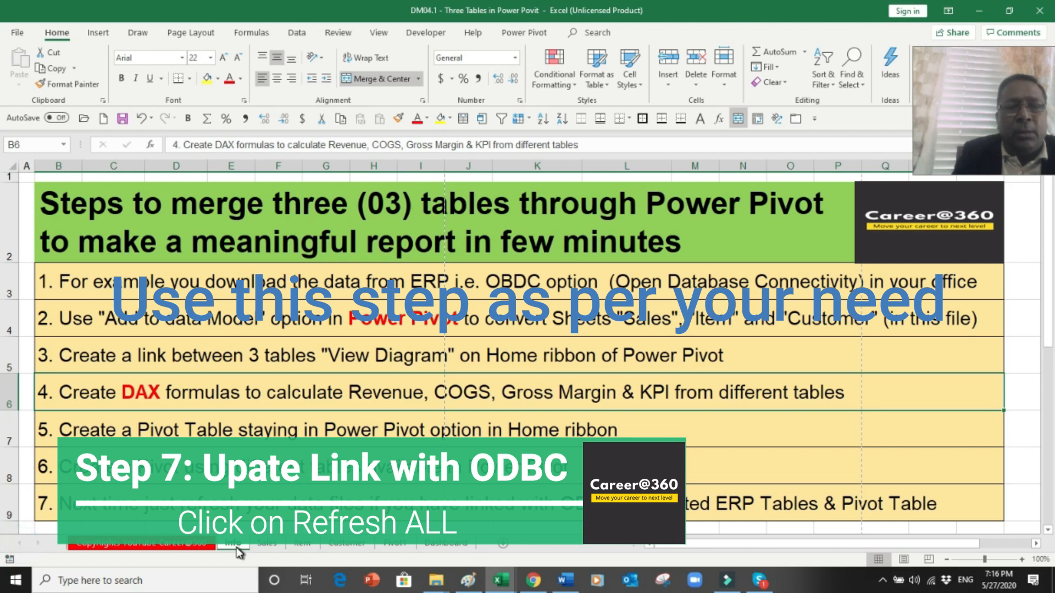